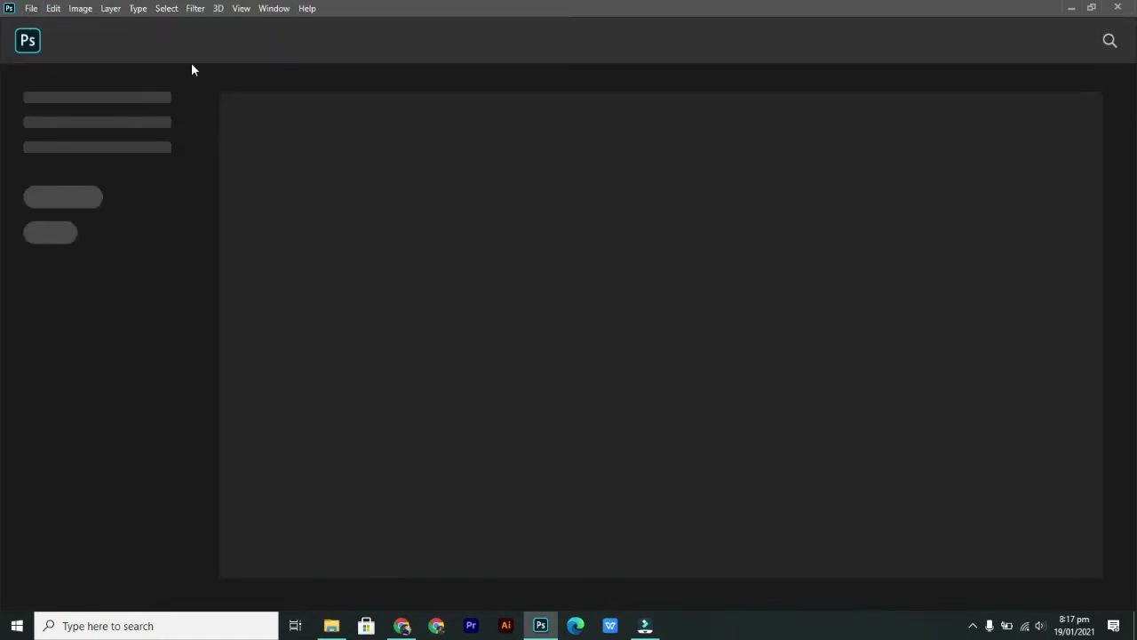
# - Create a new document from the saved preset 123, 10 x 5 in at 72 pixels per centimeter
pyautogui.hotkey('ctrl', 'n')
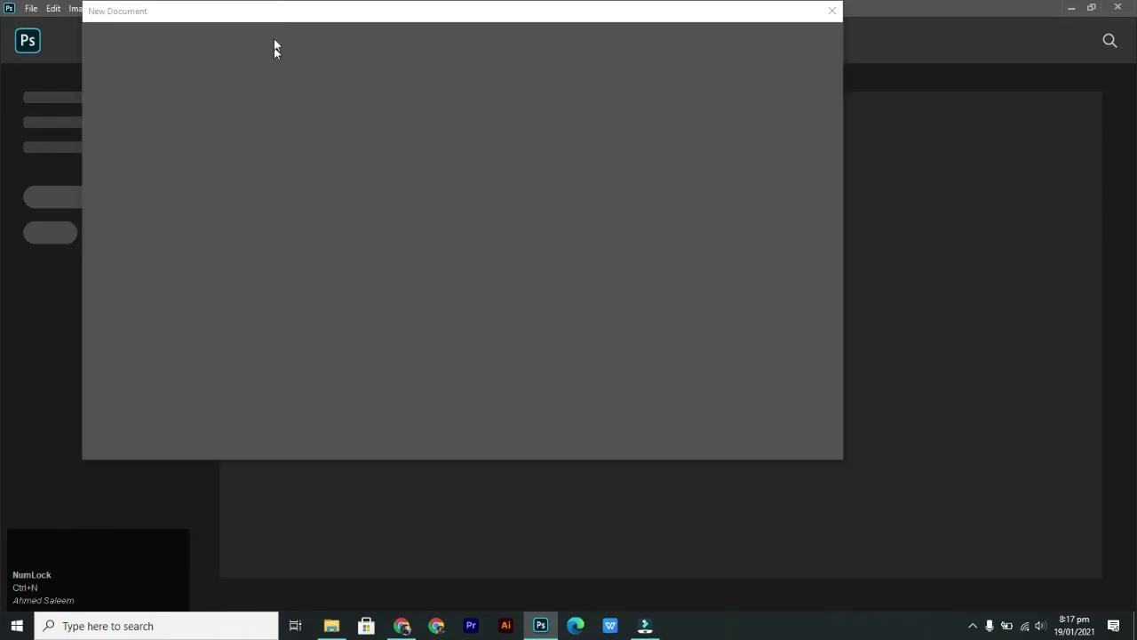
pyautogui.moveTo(263, 10); pyautogui.dragTo(364, 71)
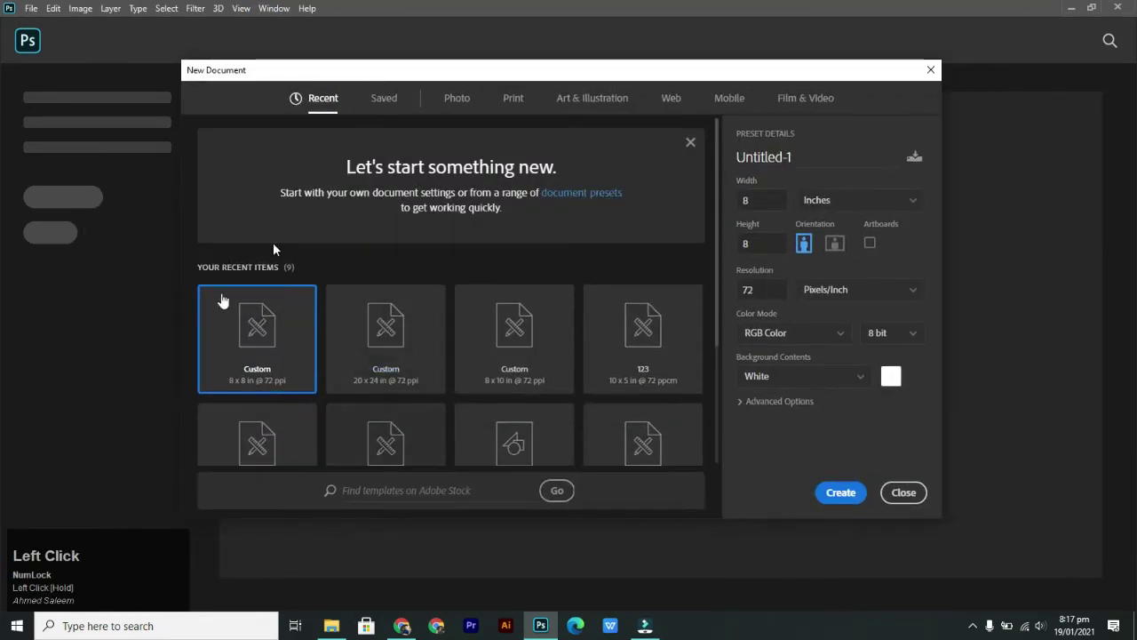
pyautogui.click(394, 103)
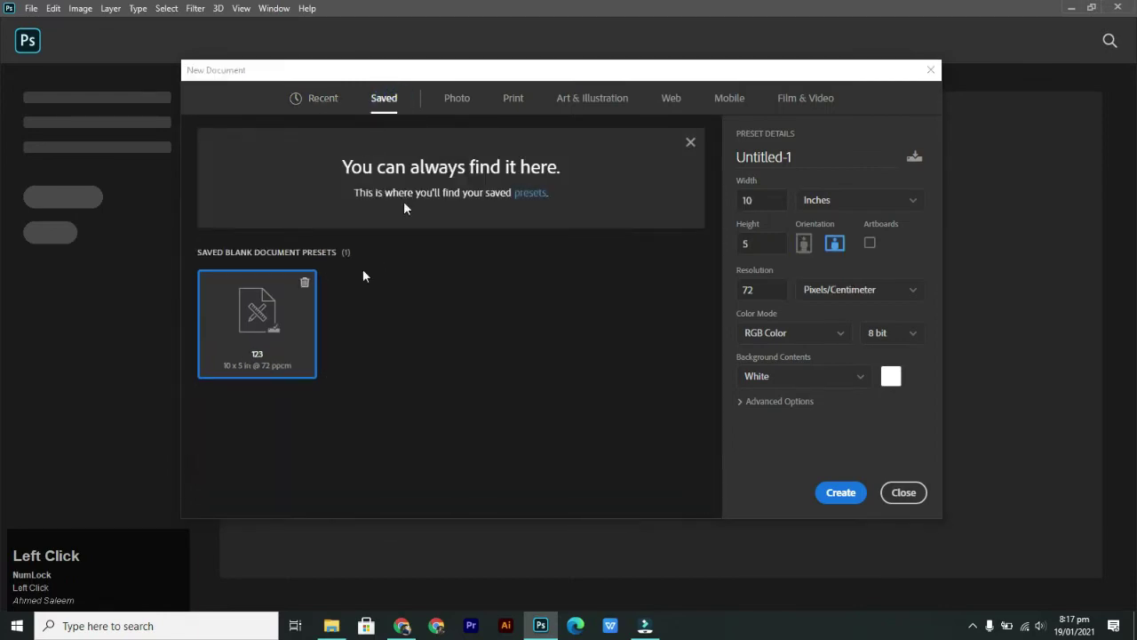
pyautogui.click(826, 491)
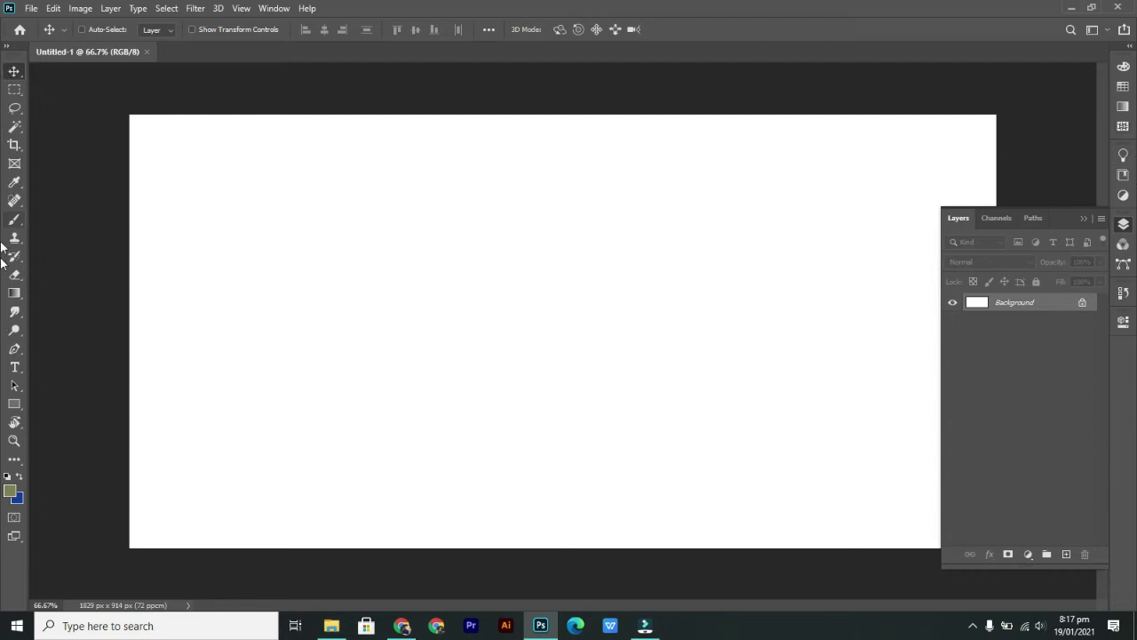
# - Make a perfectly circular selection in the canvas's upper-left area with the Elliptical Marquee tool, keeping Anti-alias on
pyautogui.click(14, 92)
pyautogui.click(14, 93)
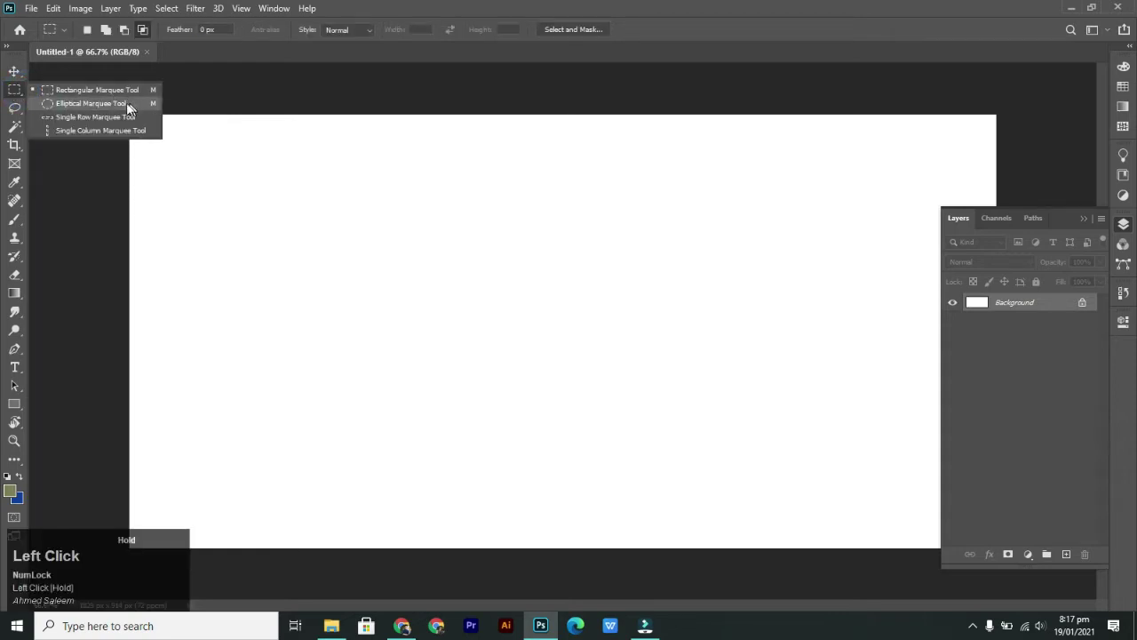
pyautogui.click(129, 103)
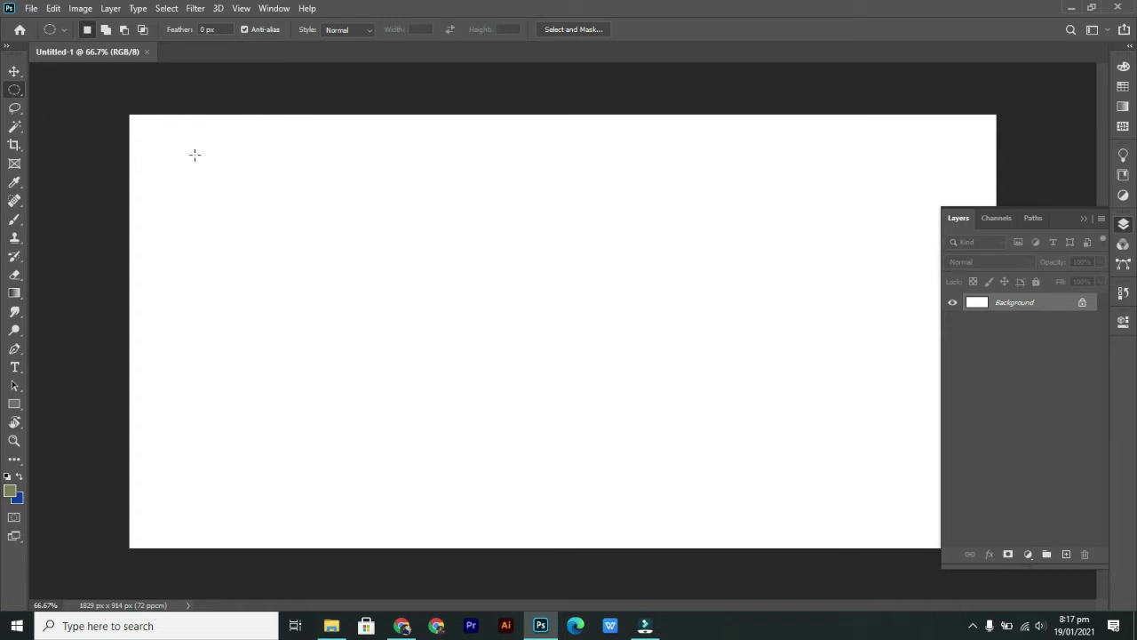
pyautogui.press('shift')
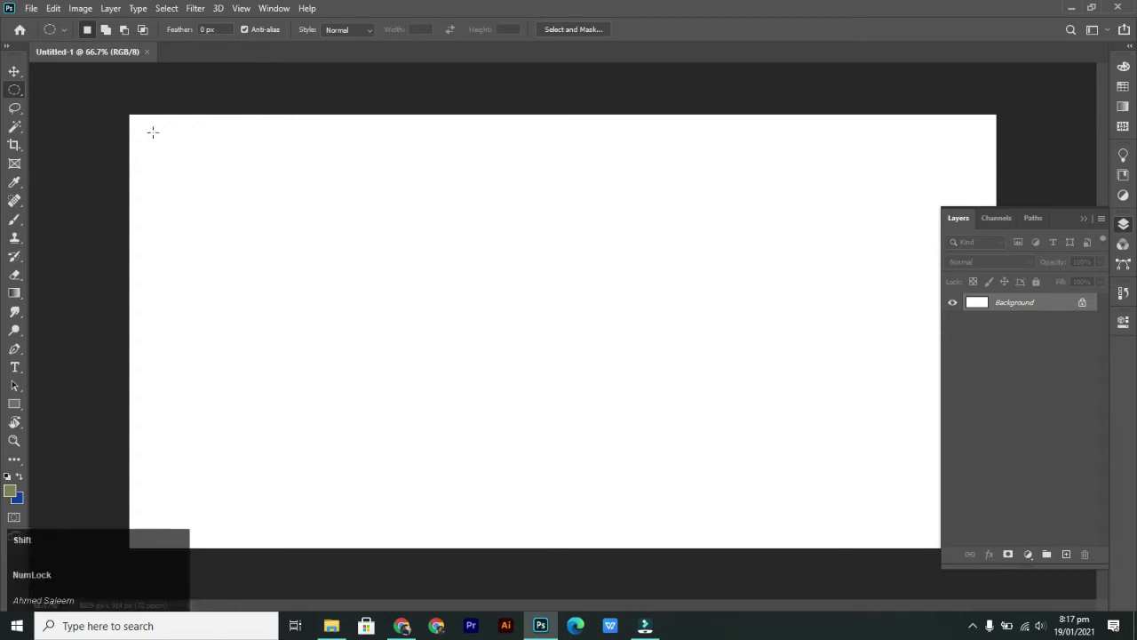
pyautogui.moveTo(153, 133); pyautogui.dragTo(424, 345)
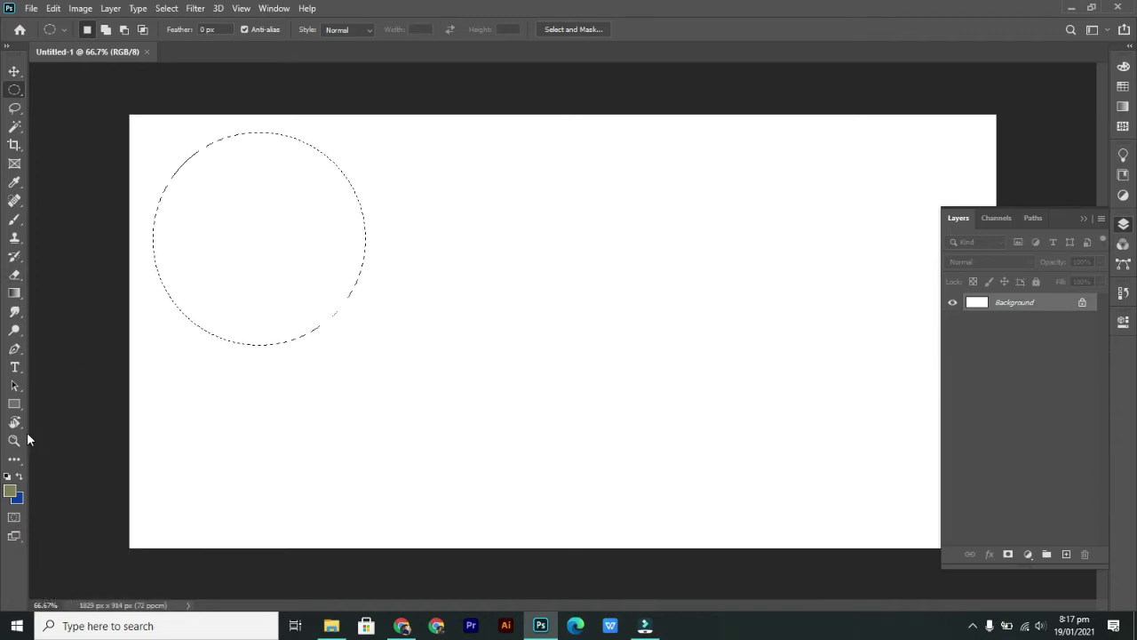
# - Fill the circular selection with the blue background color and deselect it
pyautogui.hotkey('ctrl', 'BackSpace')
pyautogui.press('Num_Lock')
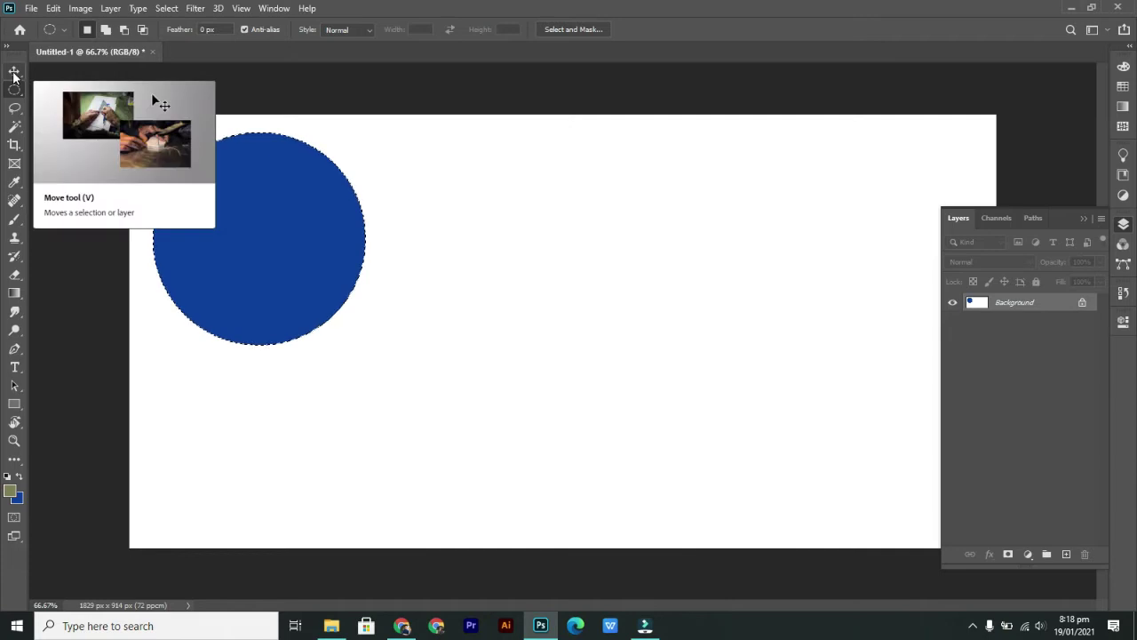
pyautogui.press('ctrl')
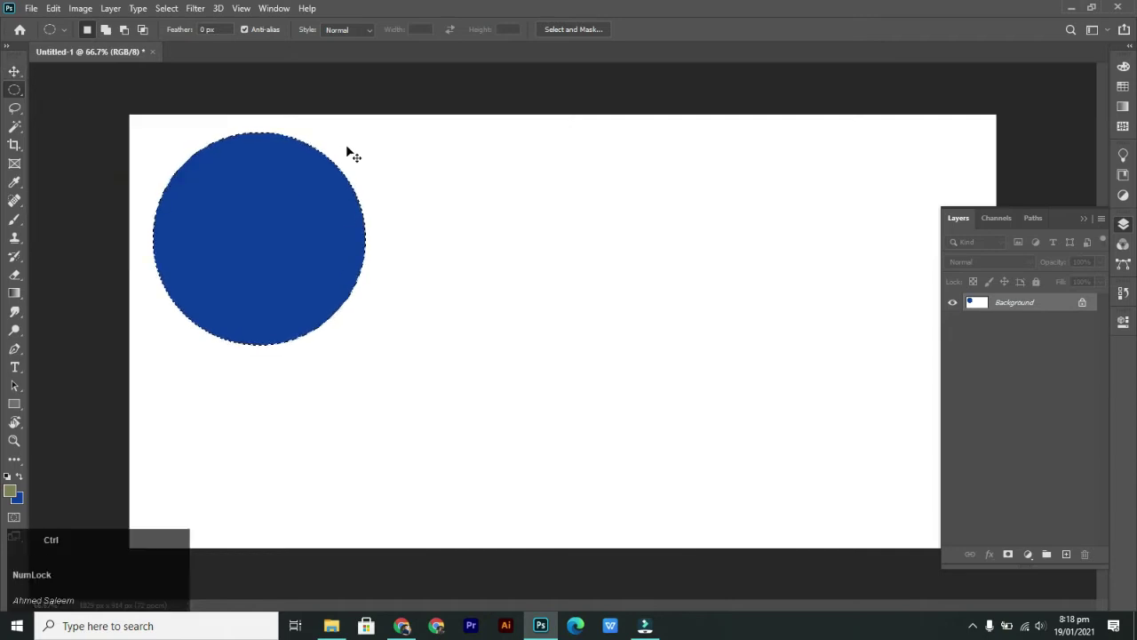
pyautogui.hotkey('ctrl', 'd')
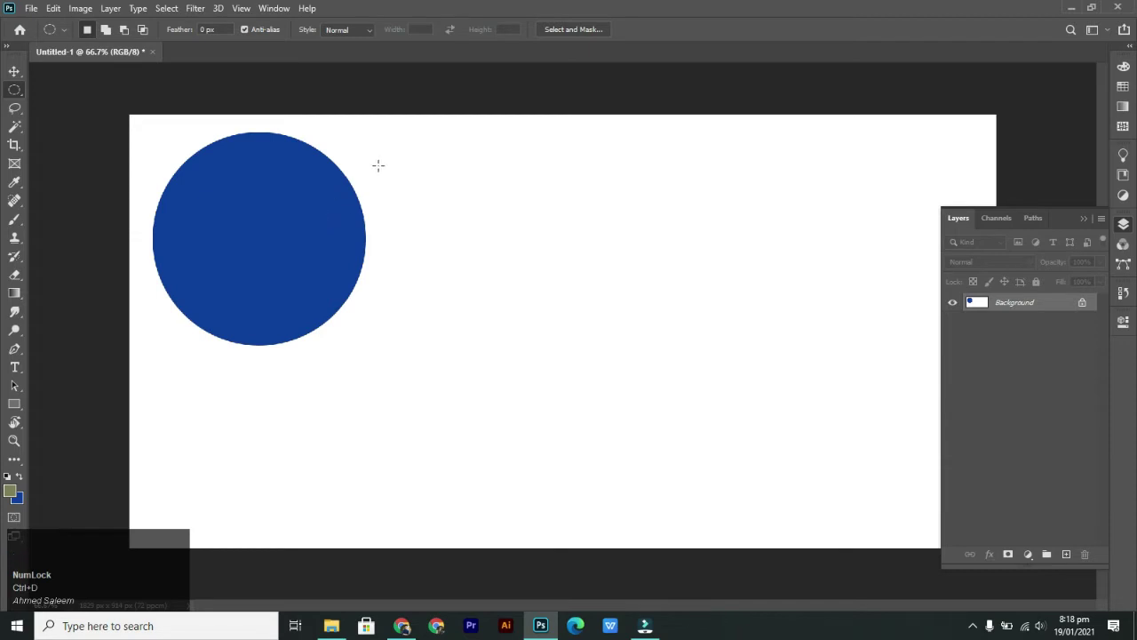
# - Examine the blue circle's edge at pixel level to judge its anti-aliasing
pyautogui.scroll(2, 244, 153)
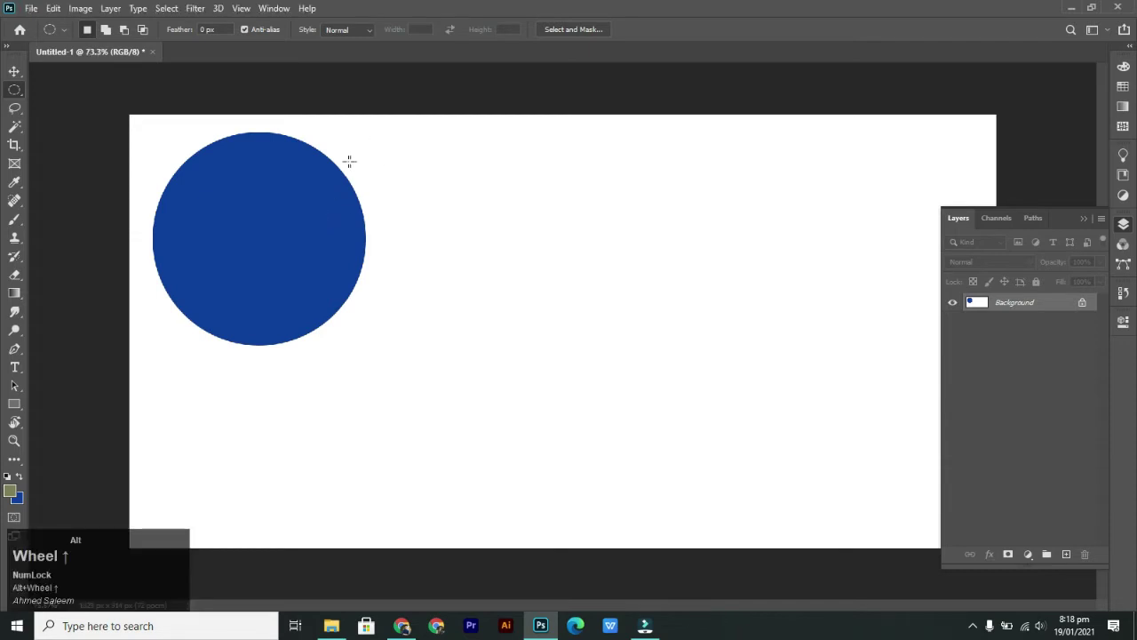
pyautogui.scroll(3, 244, 153)
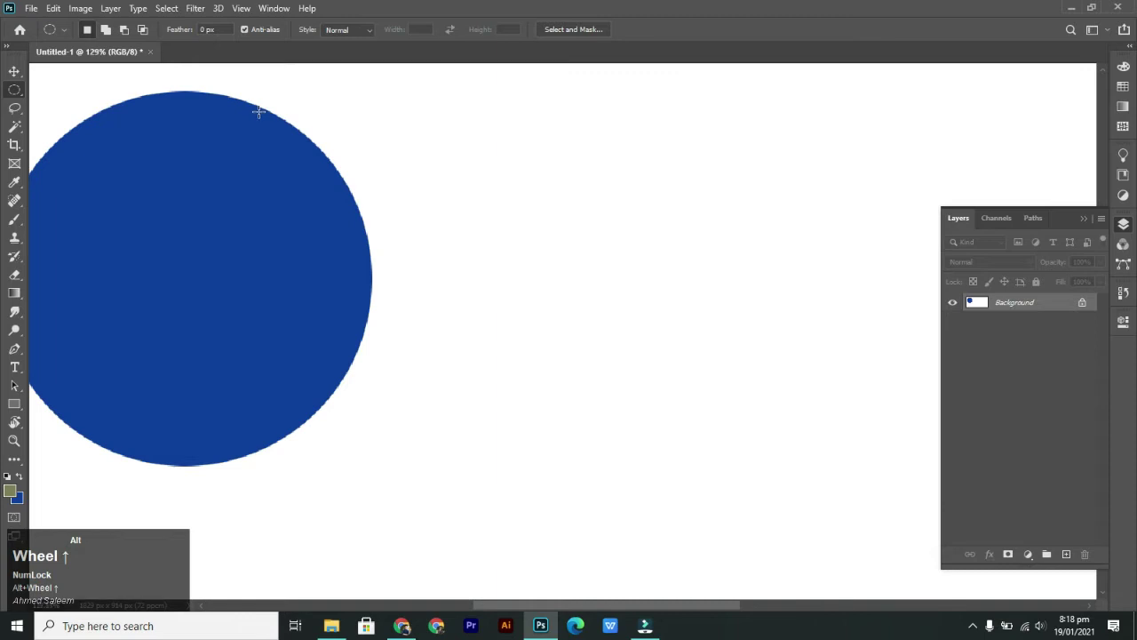
pyautogui.scroll(5, 336, 159)
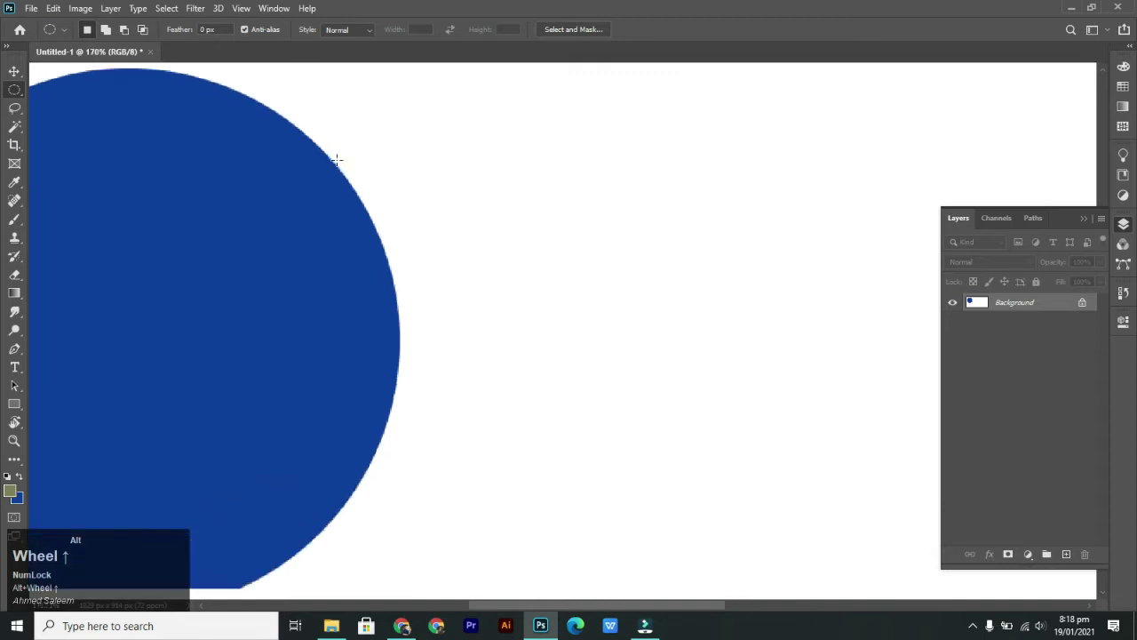
pyautogui.scroll(4, 341, 174)
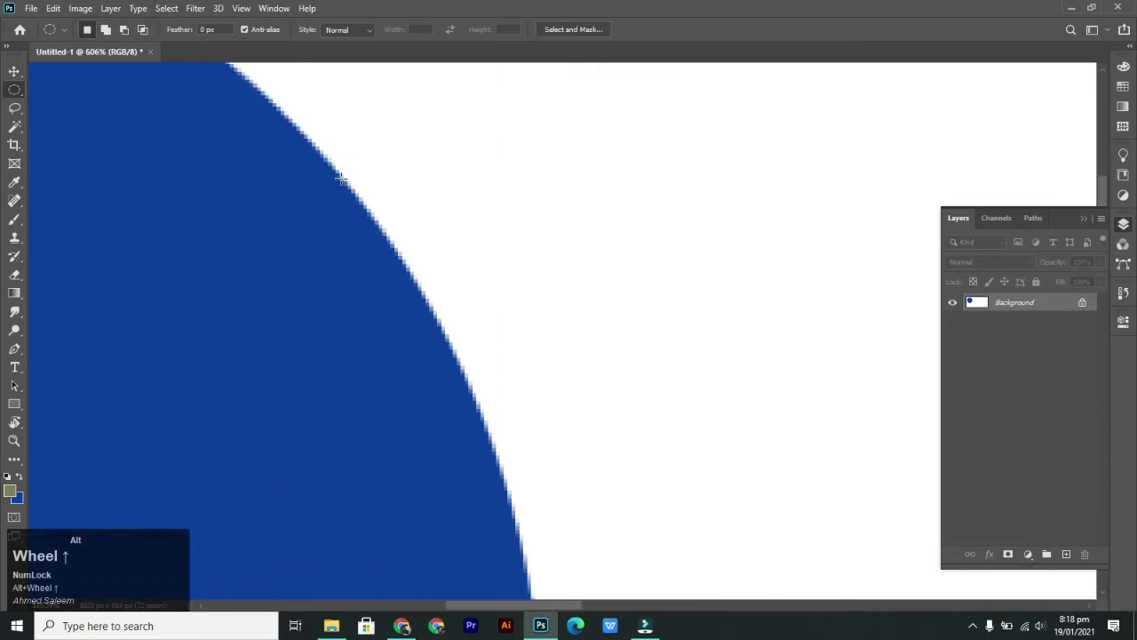
pyautogui.scroll(4, 362, 182)
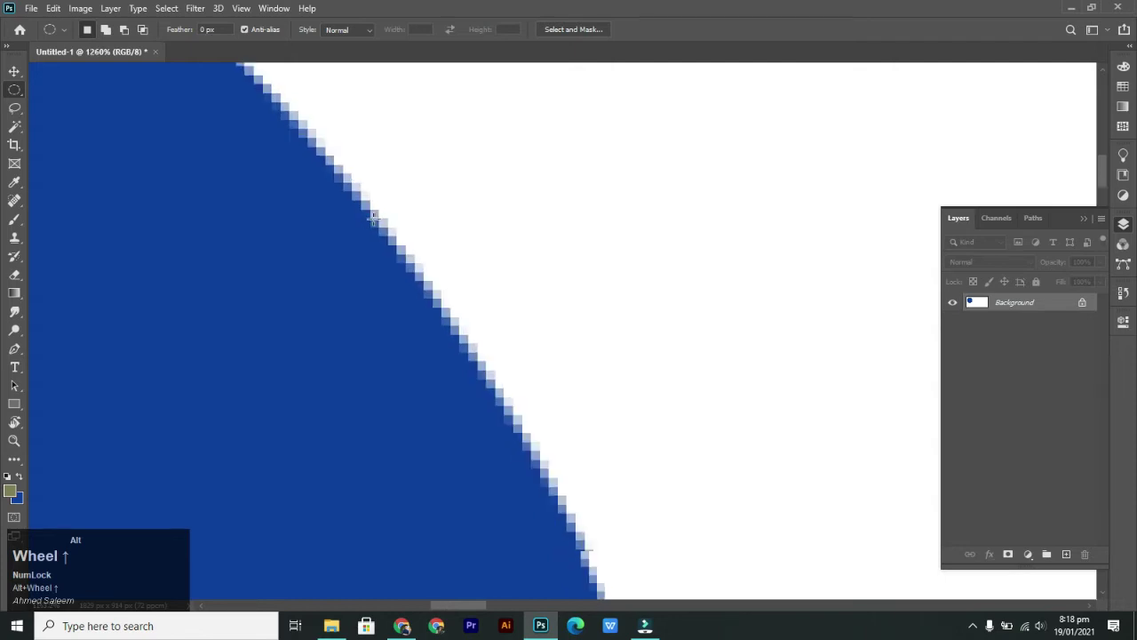
pyautogui.scroll(2, 415, 260)
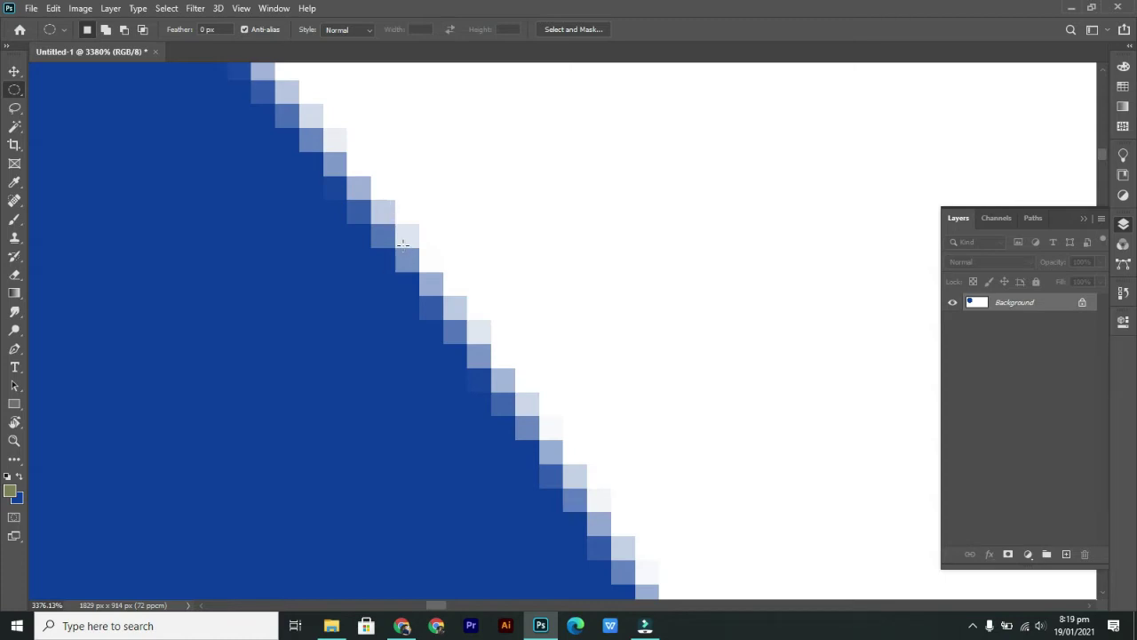
pyautogui.press('Num_Lock')
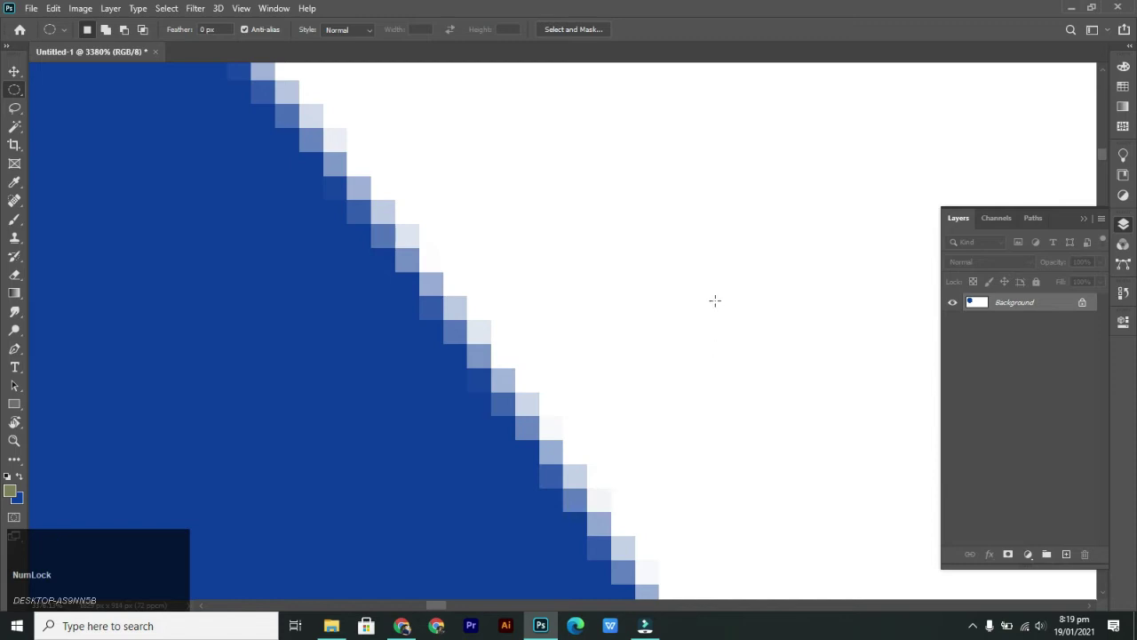
pyautogui.press('ctrl')
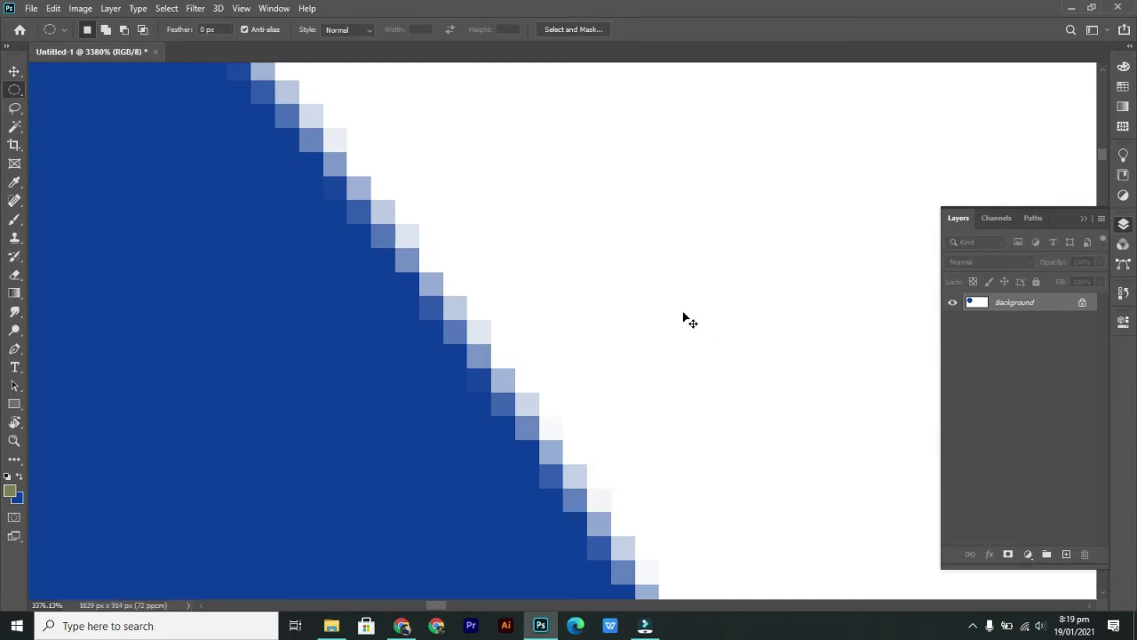
pyautogui.hotkey('ctrl', '0')
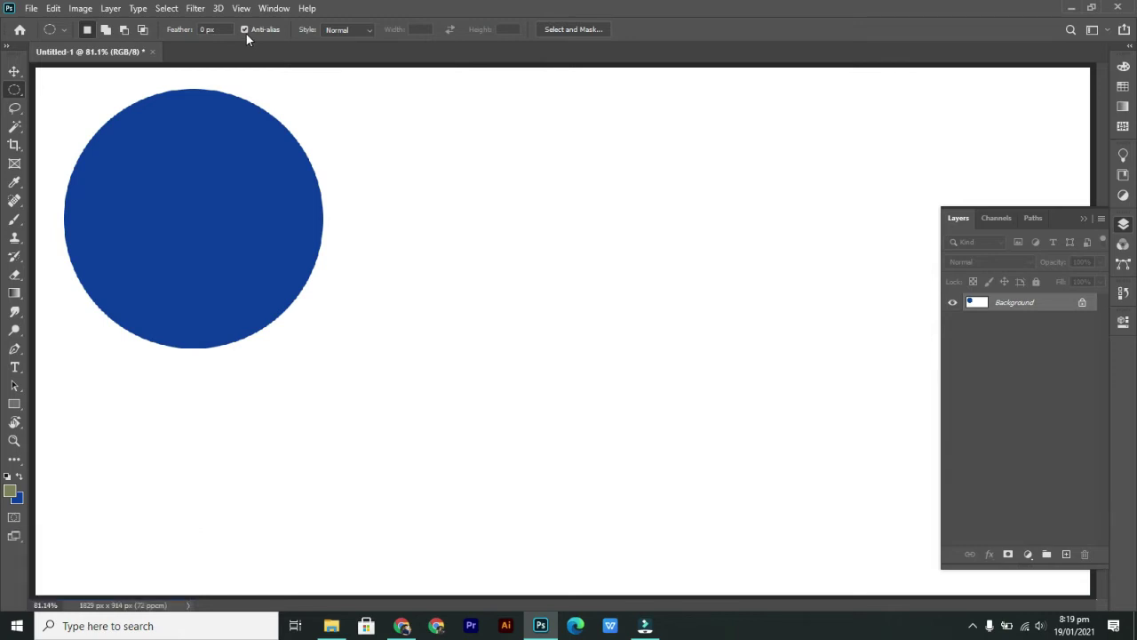
# - Turn off Anti-alias and make a second circular selection beside the blue circle, slightly larger than it
pyautogui.click(246, 31)
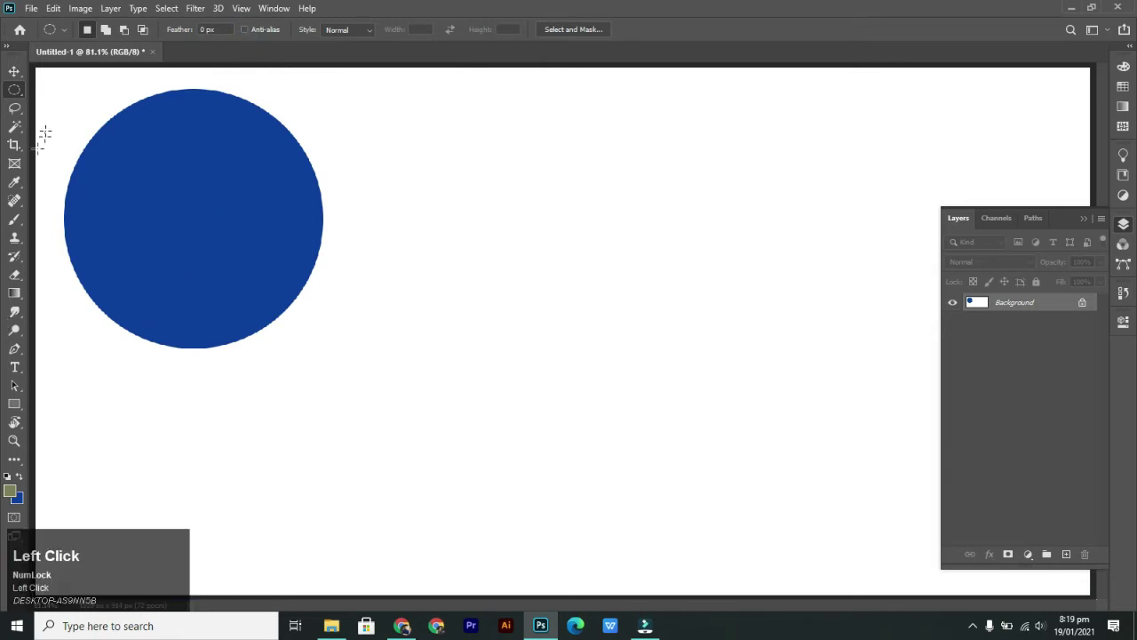
pyautogui.keyDown('shift'); pyautogui.click(424, 112); pyautogui.keyUp('shift')
pyautogui.moveTo(434, 108)
pyautogui.mouseDown()
pyautogui.moveTo(533, 223)
pyautogui.moveTo(665, 333)
pyautogui.moveTo(721, 398)
pyautogui.mouseUp()
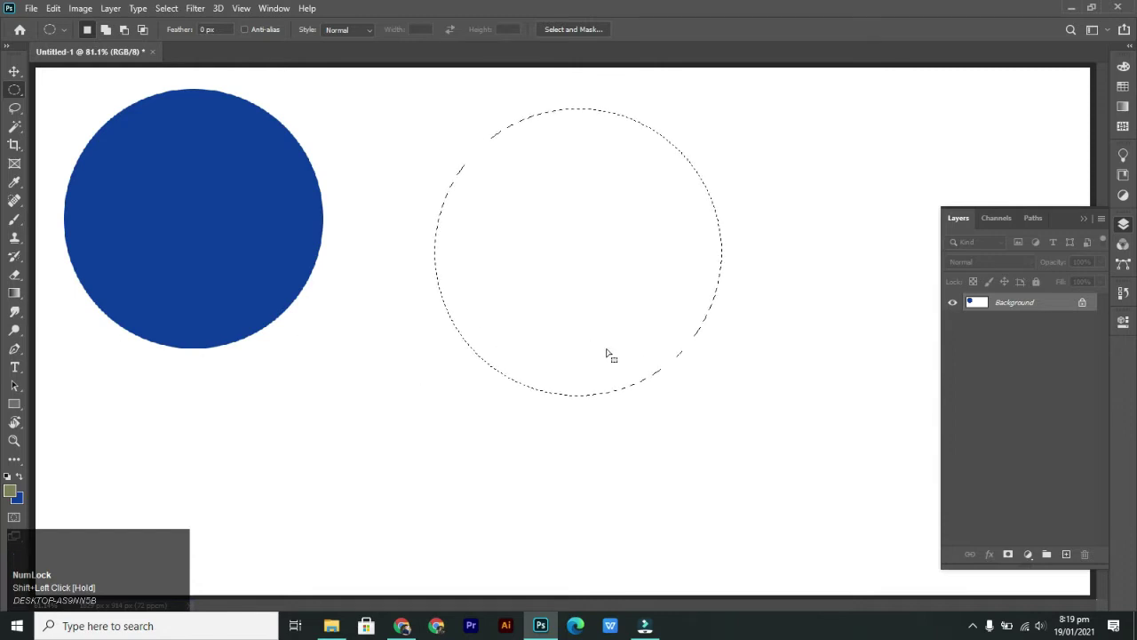
pyautogui.press('i')
pyautogui.hotkey('shift', 'BackSpace')
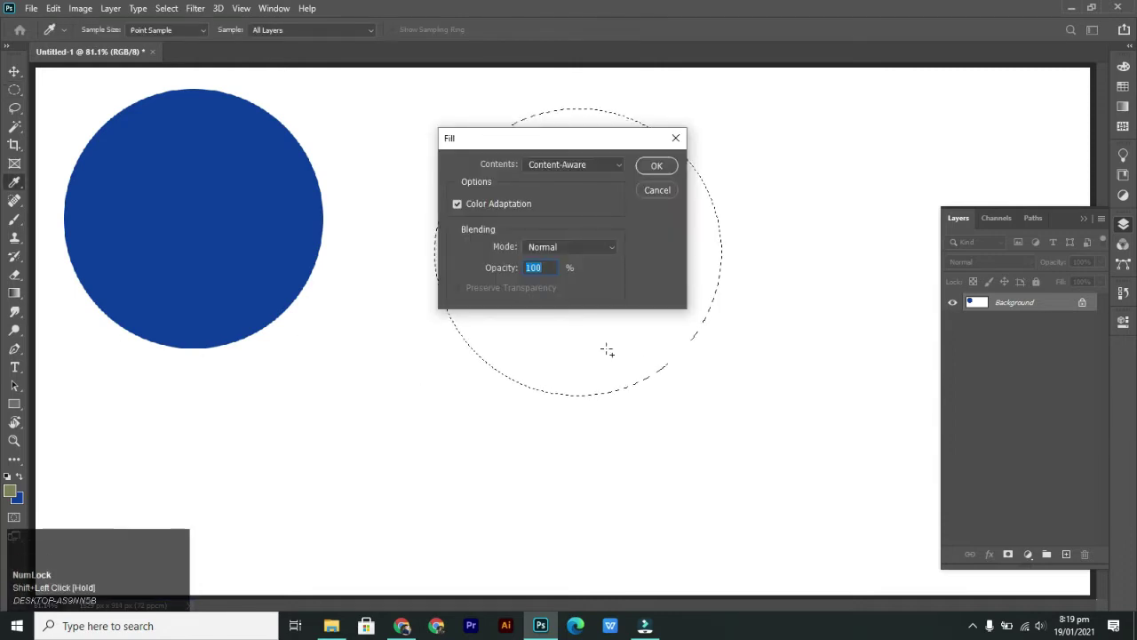
pyautogui.click(675, 138)
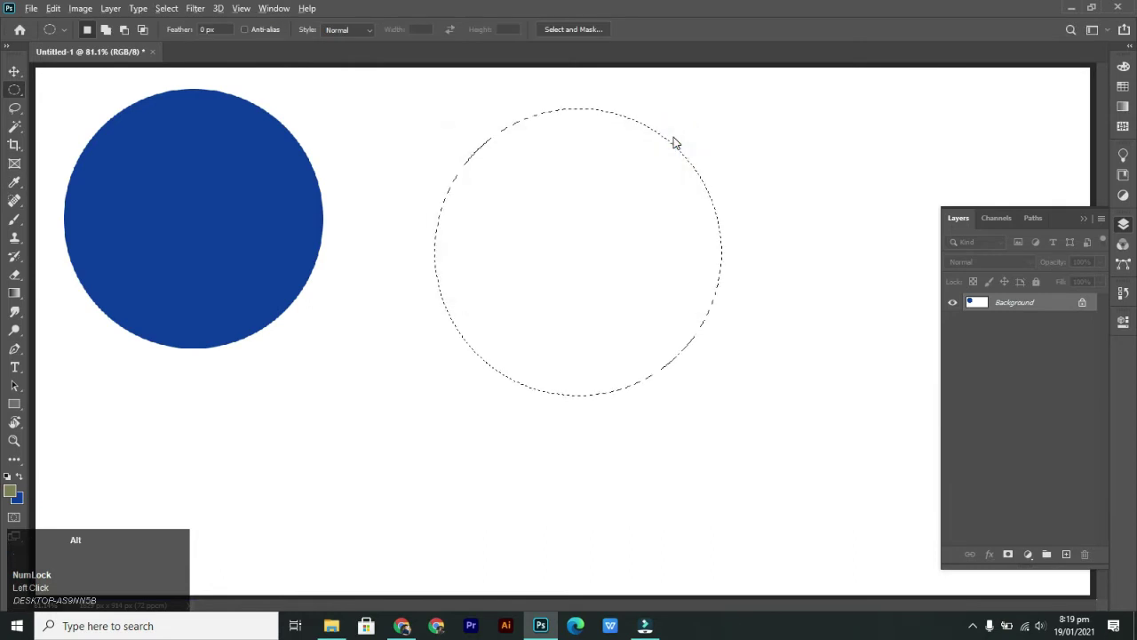
# - Fill the second circular selection with the olive green foreground color and deselect it
pyautogui.hotkey('alt', 'BackSpace')
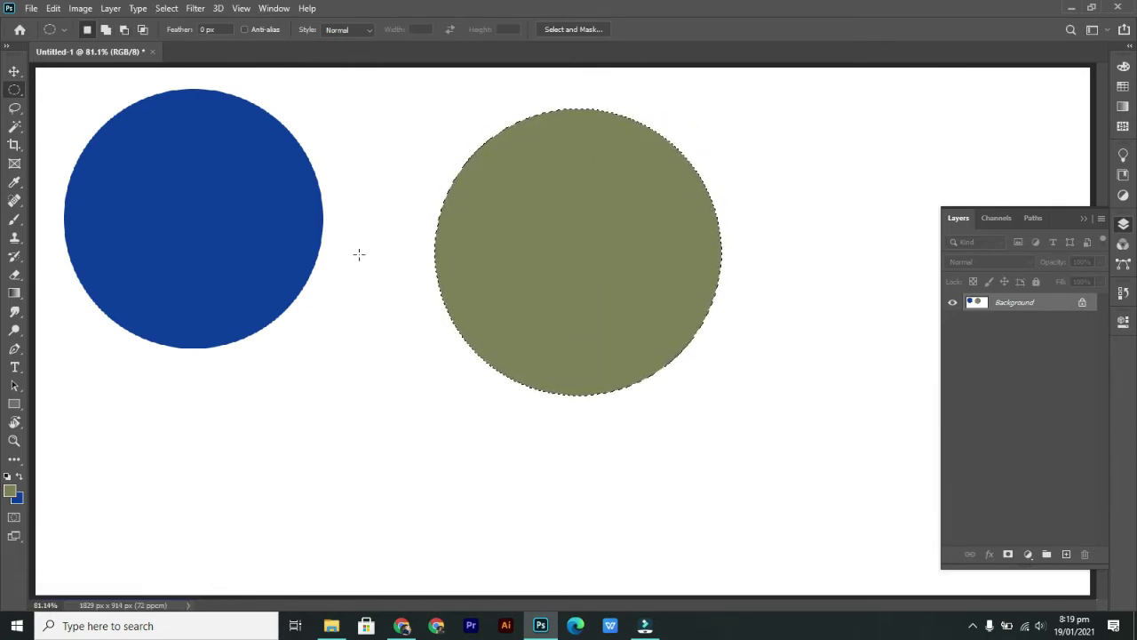
pyautogui.hotkey('ctrl', 'd')
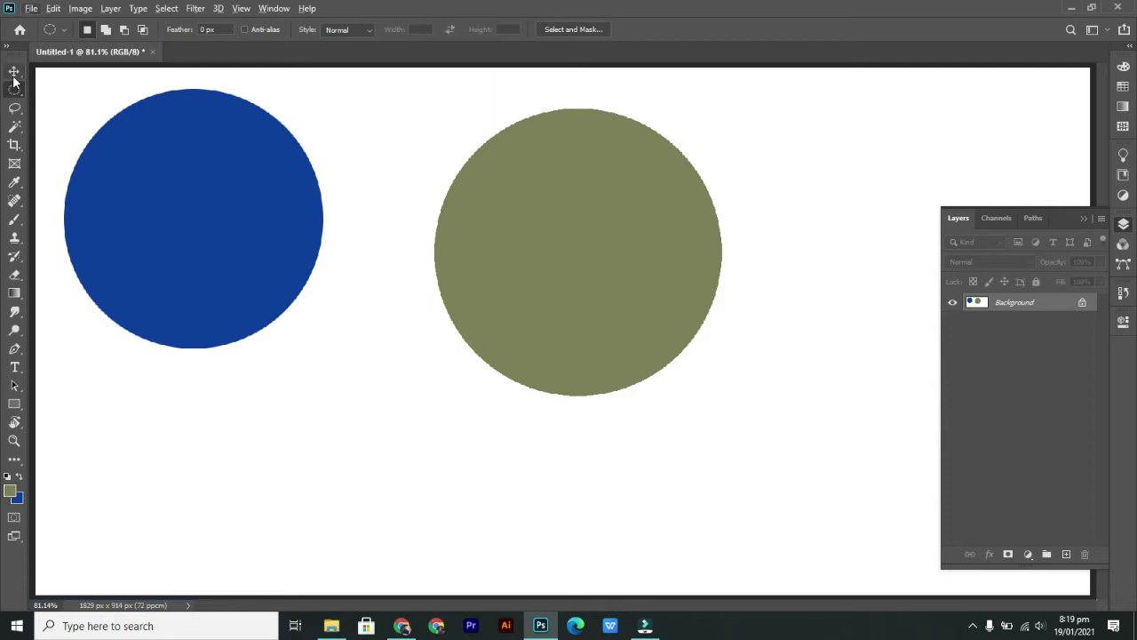
# - Examine the olive green circle's edge at pixel level to judge it without anti-aliasing
pyautogui.click(14, 71)
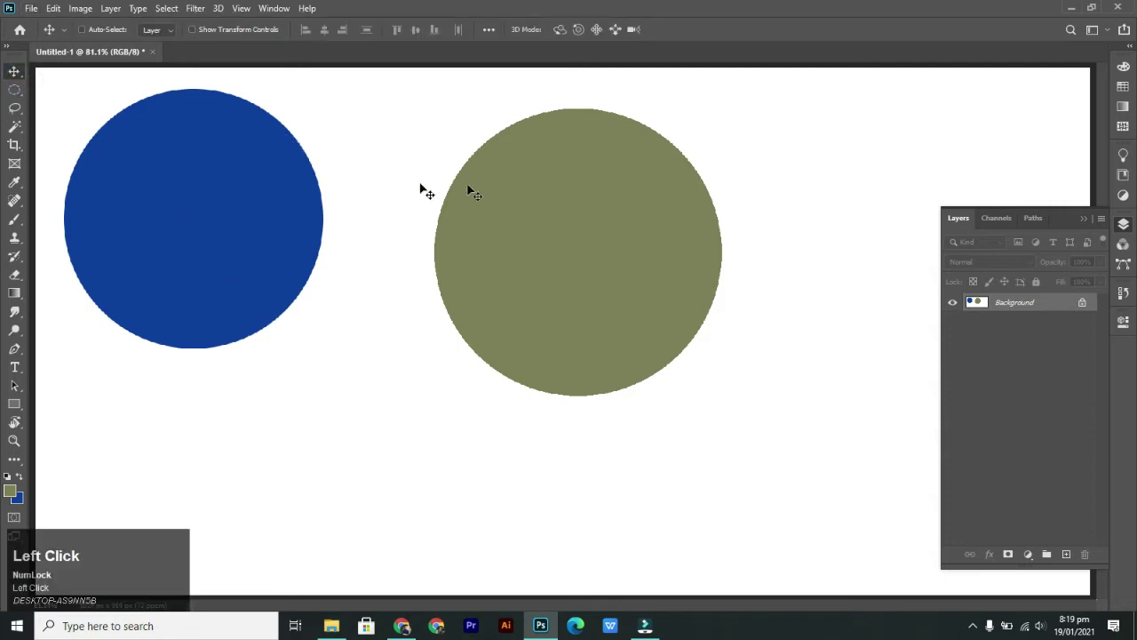
pyautogui.press('v')
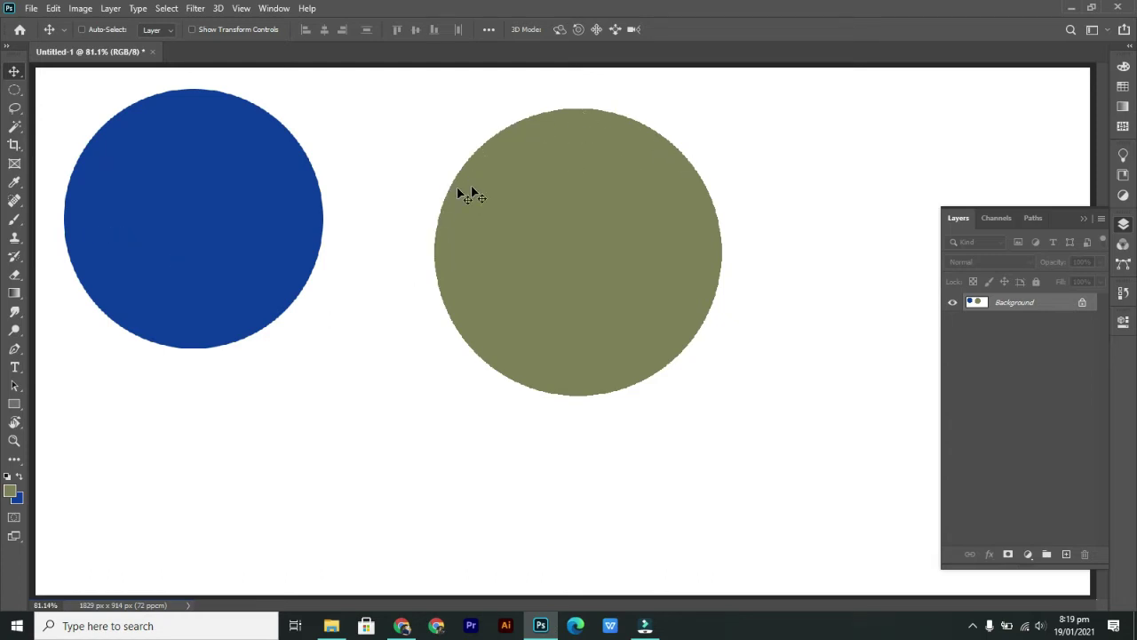
pyautogui.scroll(1, 486, 151)
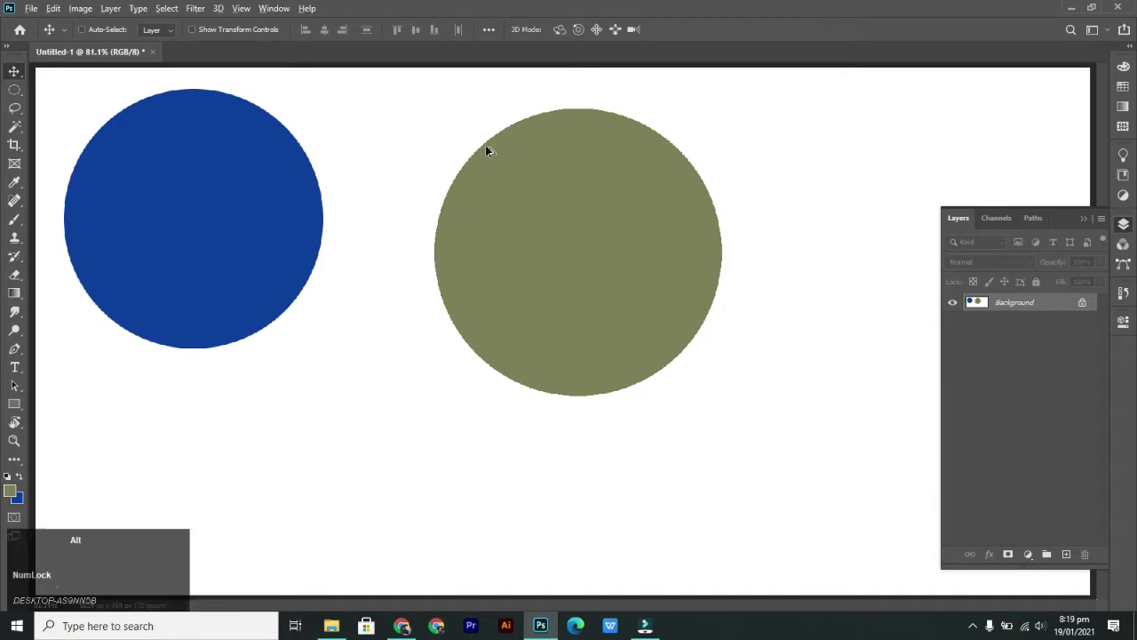
pyautogui.scroll(6, 486, 151)
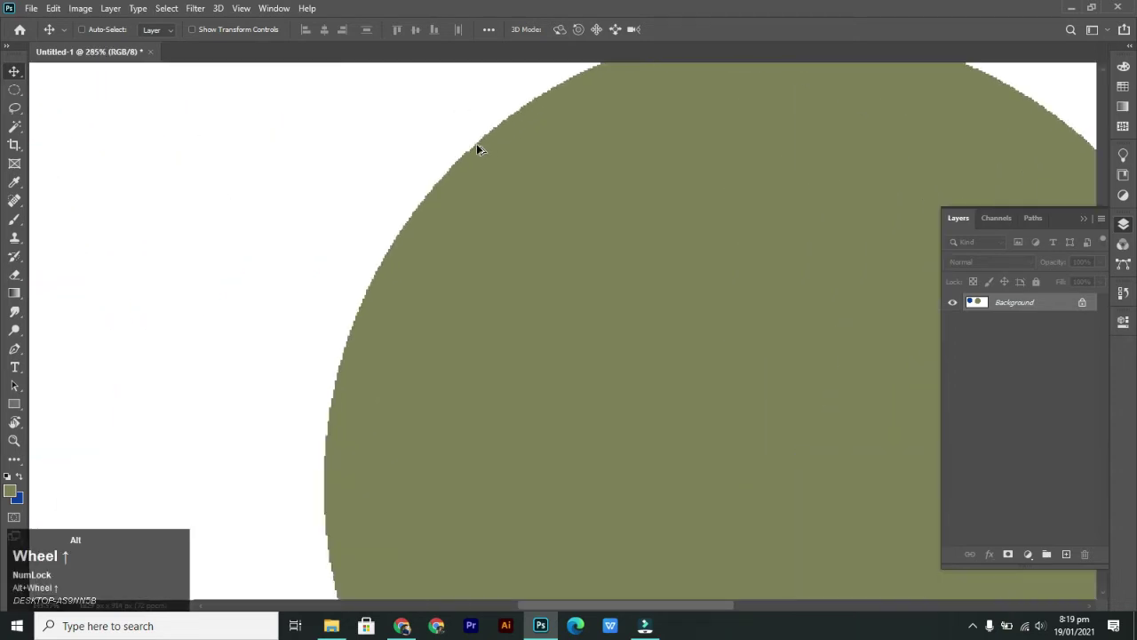
pyautogui.scroll(4, 431, 149)
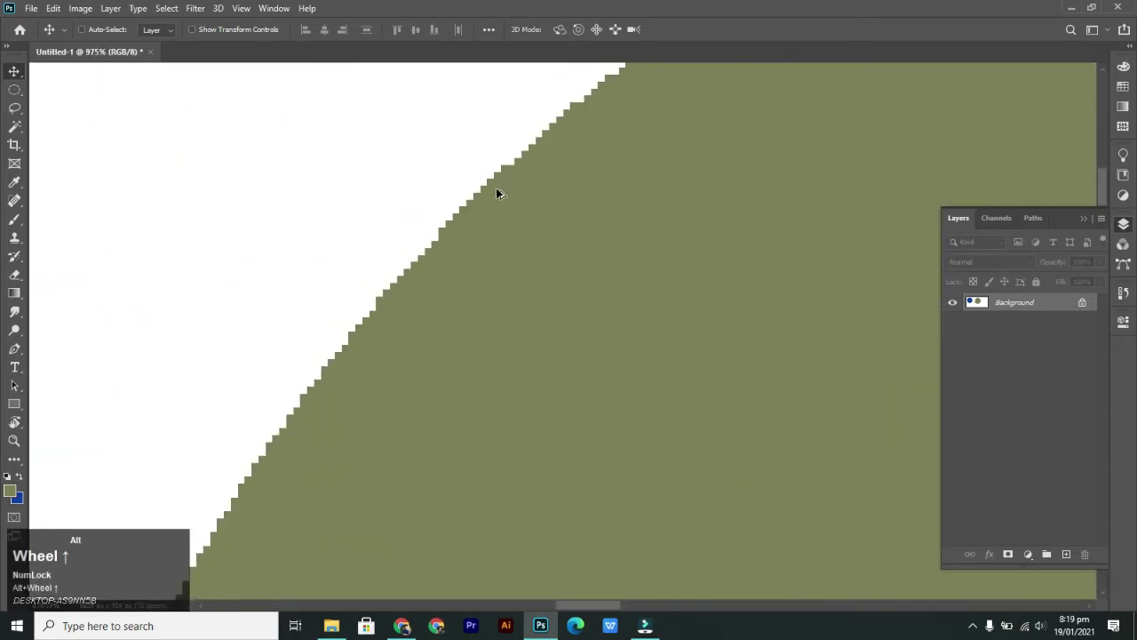
pyautogui.scroll(2, 512, 170)
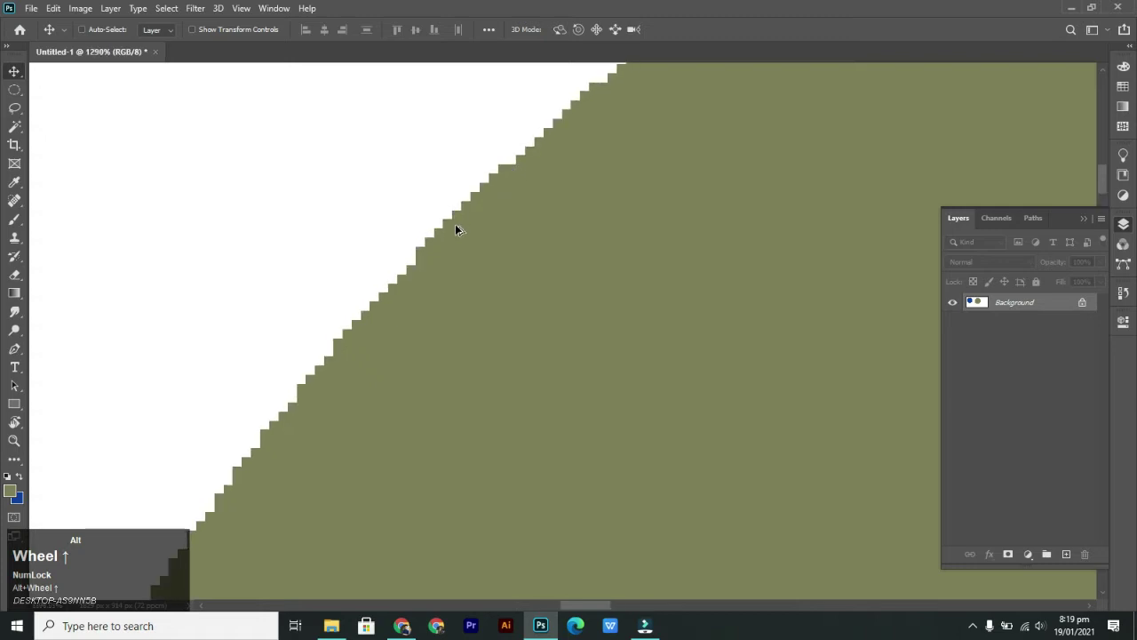
pyautogui.scroll(2, 455, 229)
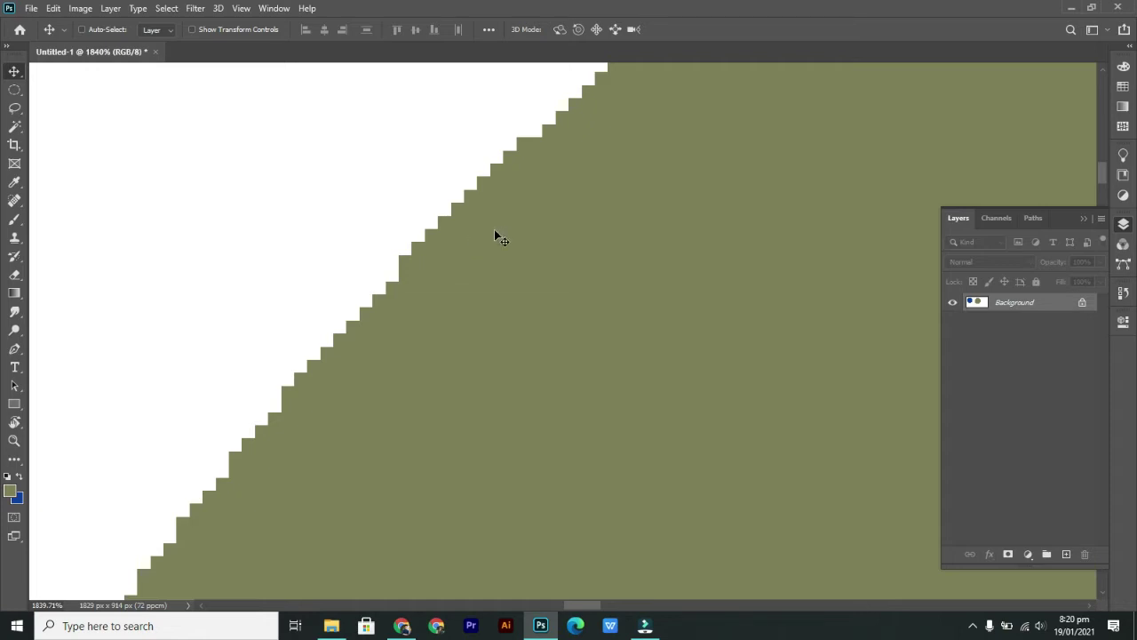
pyautogui.press('ctrl')
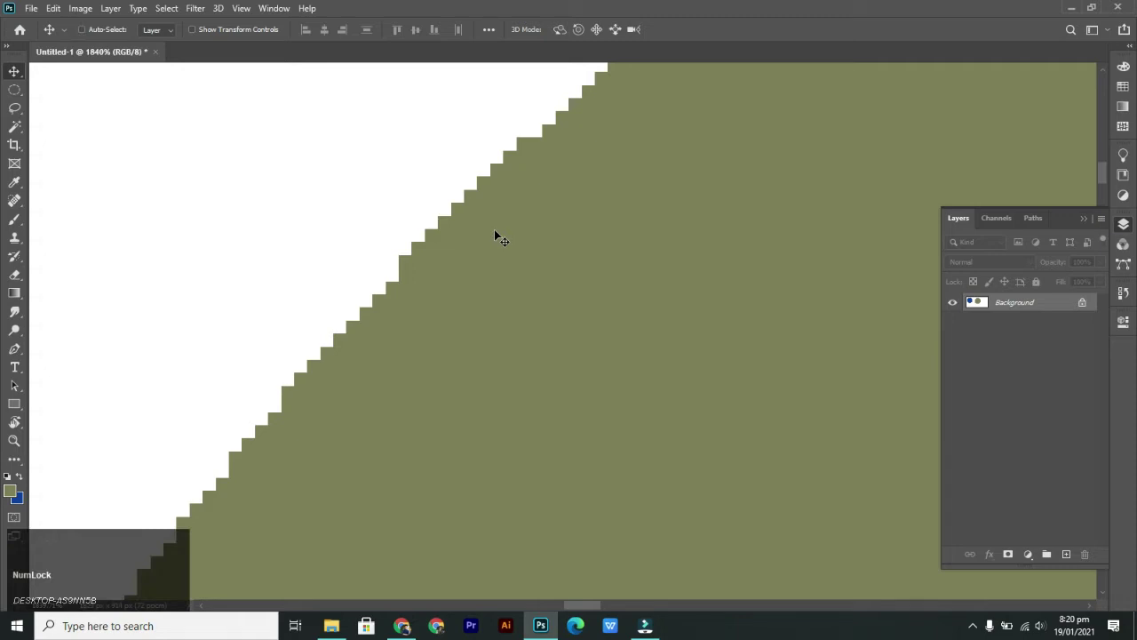
pyautogui.hotkey('ctrl', '0')
# - Compare the edges of the blue and olive green circles up close and at full-canvas view
pyautogui.scroll(1, 264, 203)
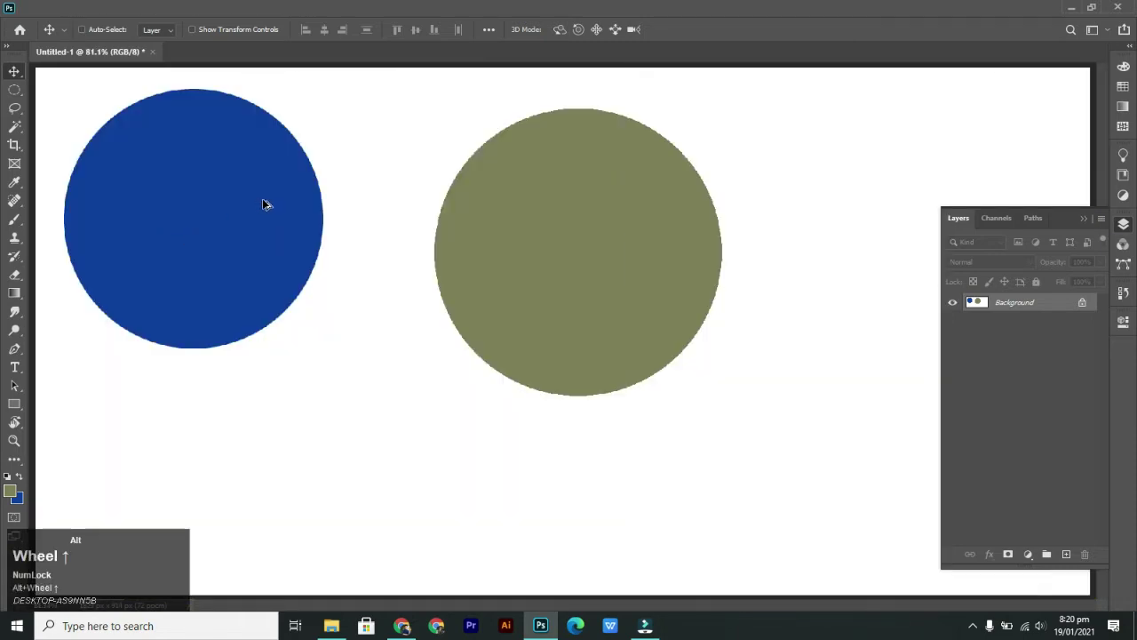
pyautogui.scroll(3, 316, 220)
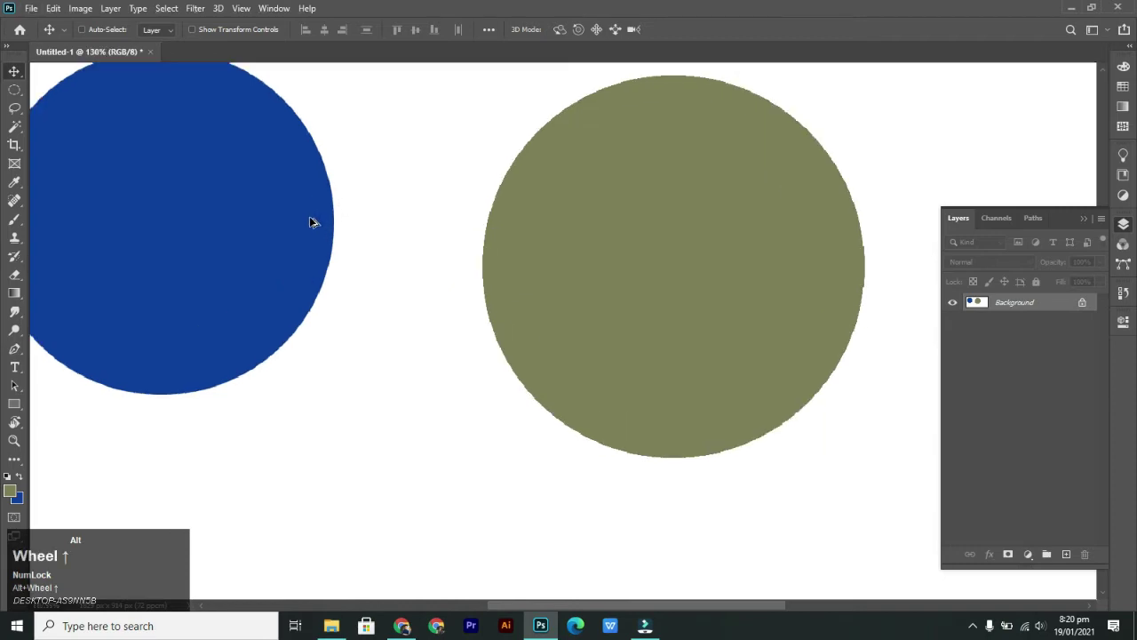
pyautogui.scroll(4, 316, 222)
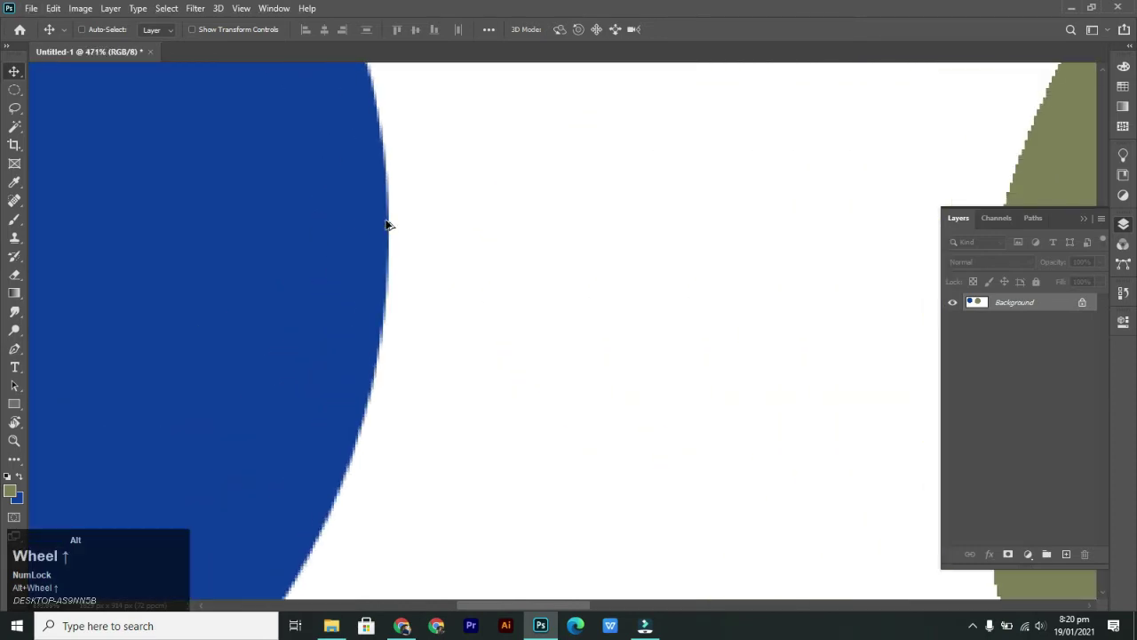
pyautogui.scroll(-2, 457, 207)
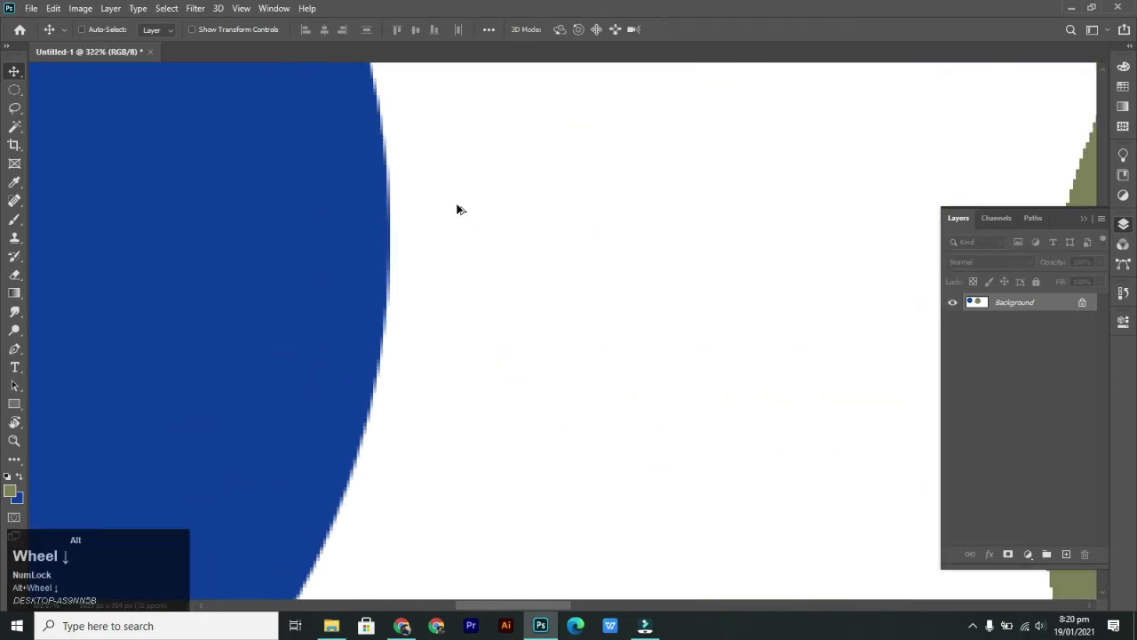
pyautogui.scroll(-3, 396, 191)
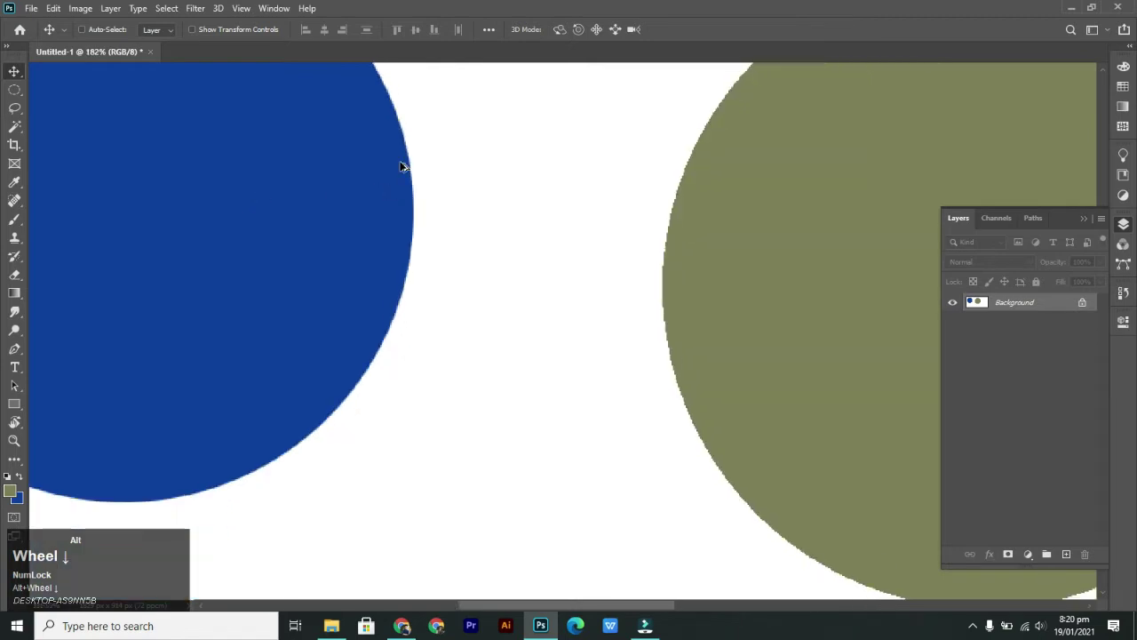
pyautogui.scroll(-4, 402, 167)
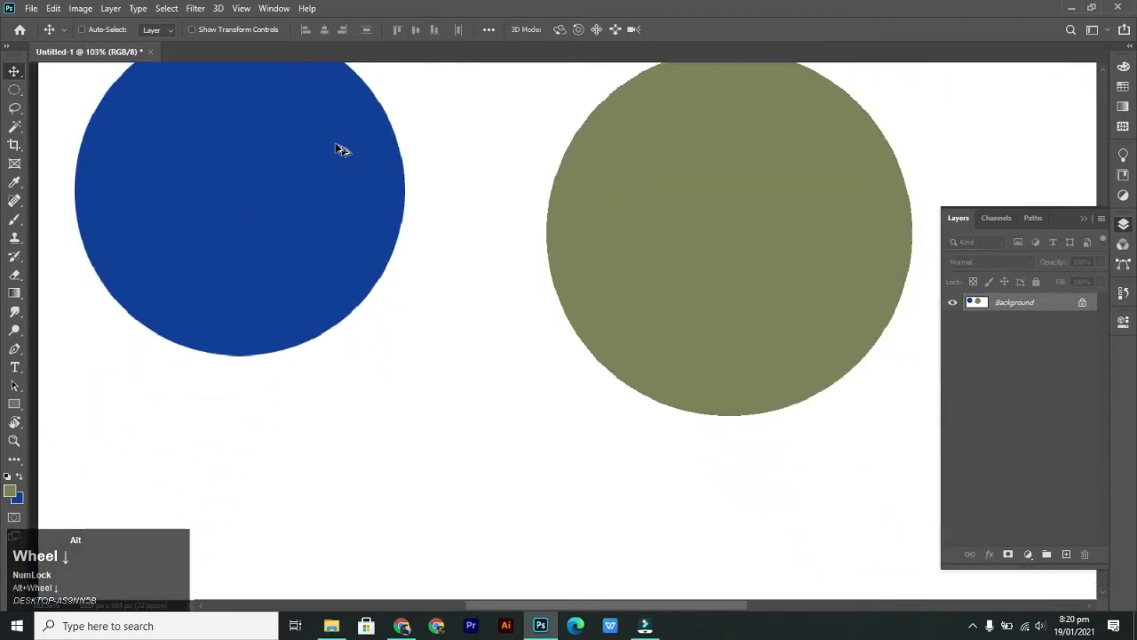
pyautogui.scroll(-1, 367, 165)
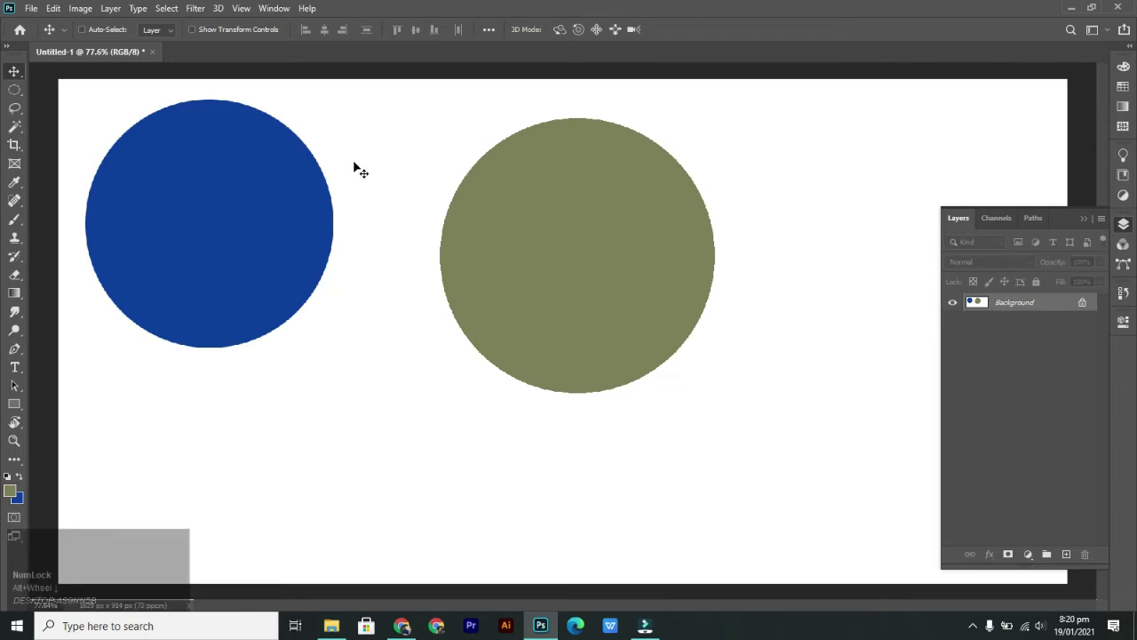
pyautogui.hotkey('ctrl', '1')
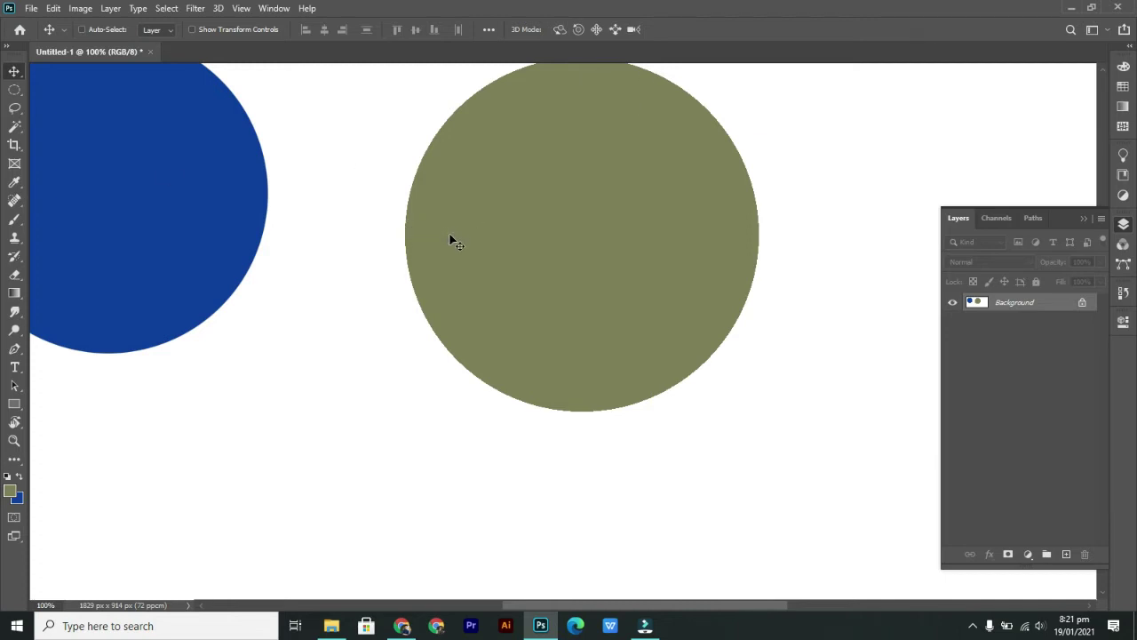
pyautogui.hotkey('ctrl', '0')
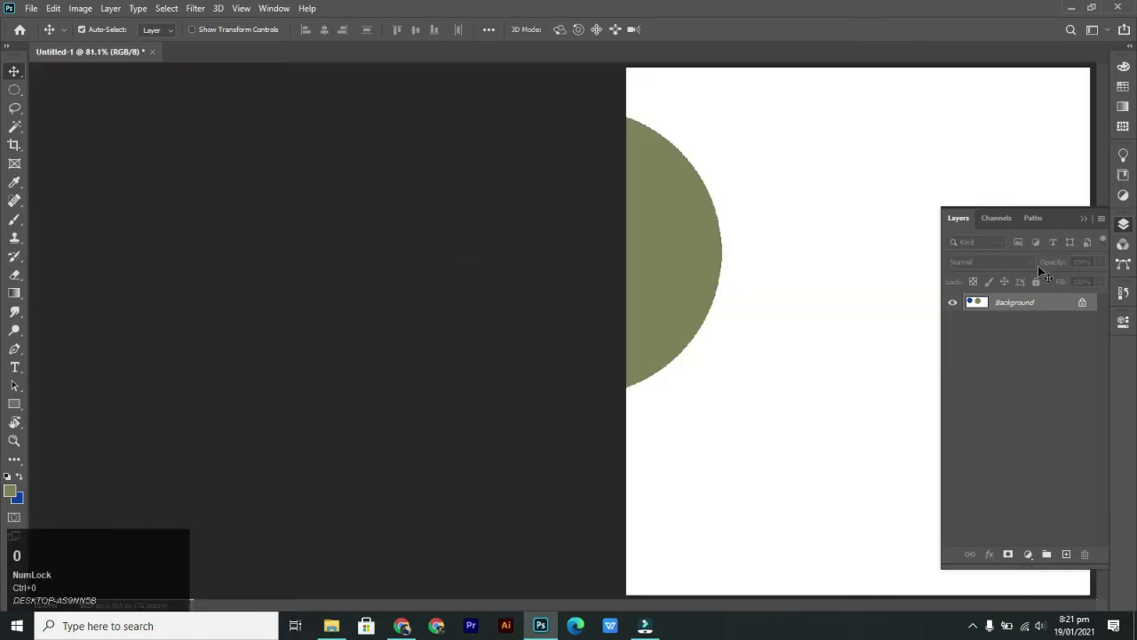
# - Undo both circle fills and their selections so the canvas is blank again
pyautogui.hotkey('ctrl', 'z')
pyautogui.hotkey('ctrl', 'z')
pyautogui.hotkey('ctrl', 'z')
pyautogui.hotkey('ctrl', 'z')
pyautogui.scroll(-2, 613, 307)
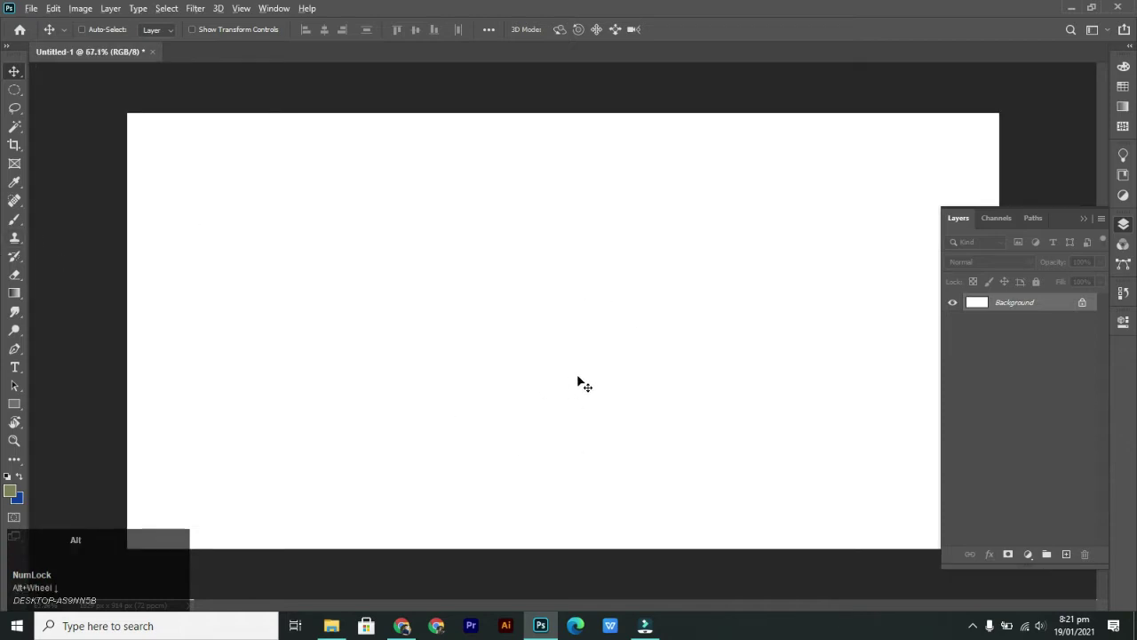
# - Open all four photos from the SELECTION IMAGES folder in Photoshop and return to the Untitled-1 document
pyautogui.click(1074, 8)
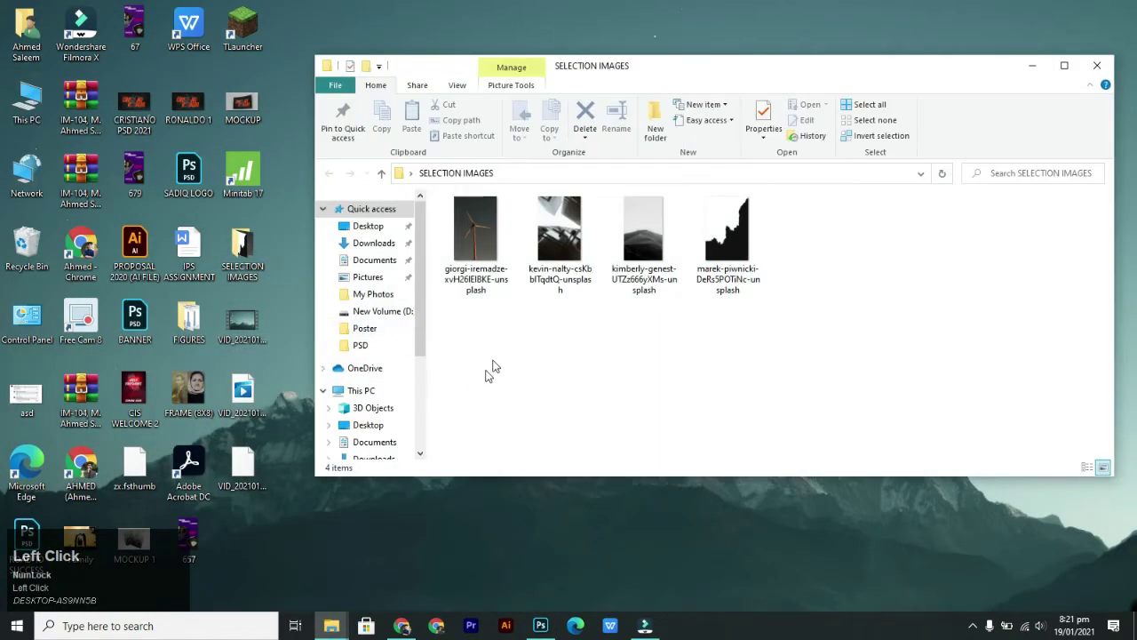
pyautogui.moveTo(490, 353); pyautogui.dragTo(490, 293)
pyautogui.moveTo(737, 267); pyautogui.dragTo(800, 53)
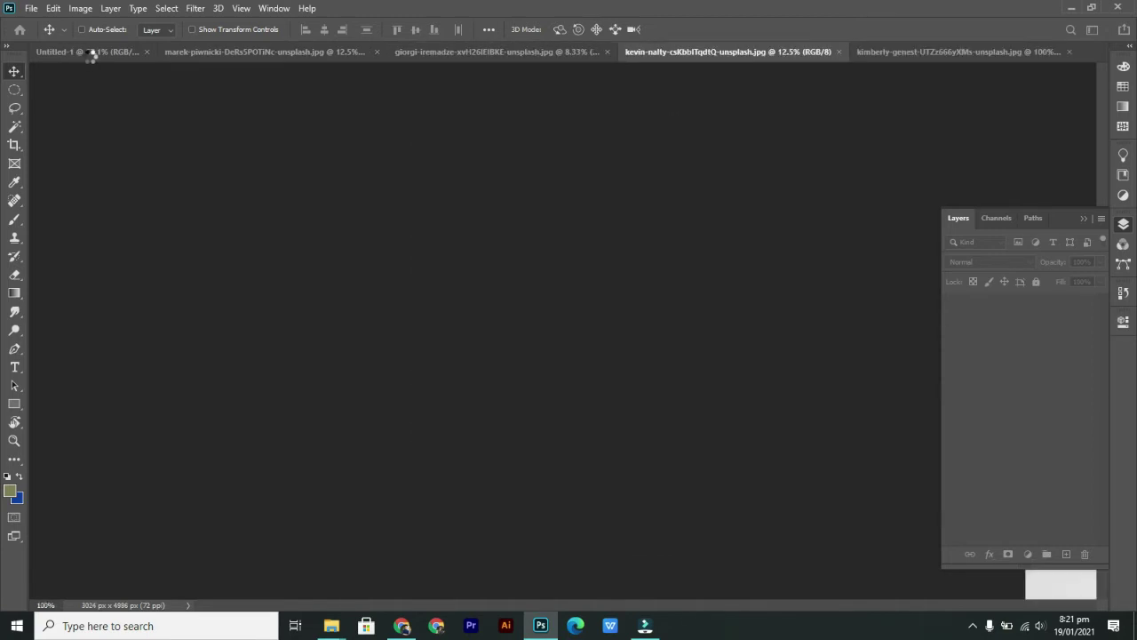
pyautogui.click(98, 52)
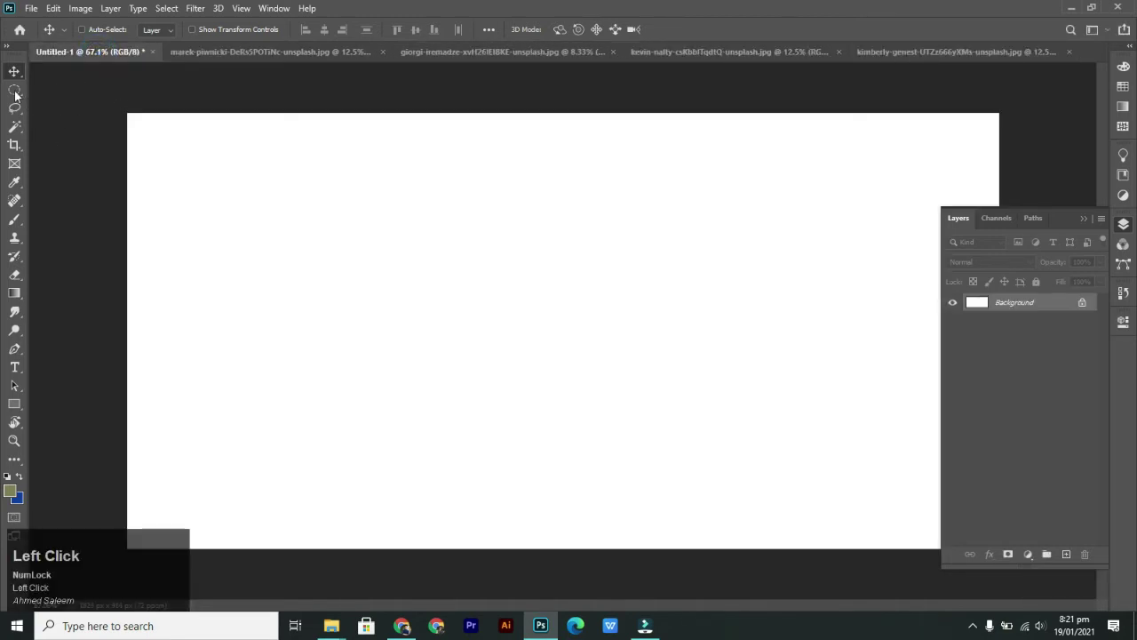
# - Draw a small elliptical selection and a larger circular one with the Elliptical Marquee, and deselect
pyautogui.click(14, 110)
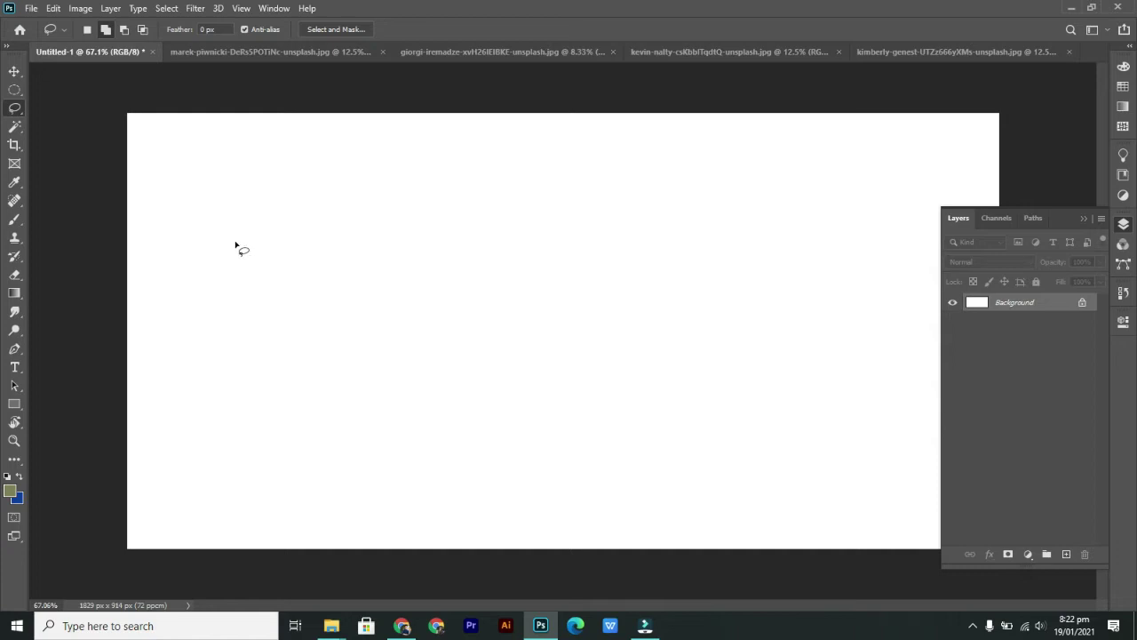
pyautogui.click(15, 90)
pyautogui.moveTo(294, 225); pyautogui.dragTo(175, 165)
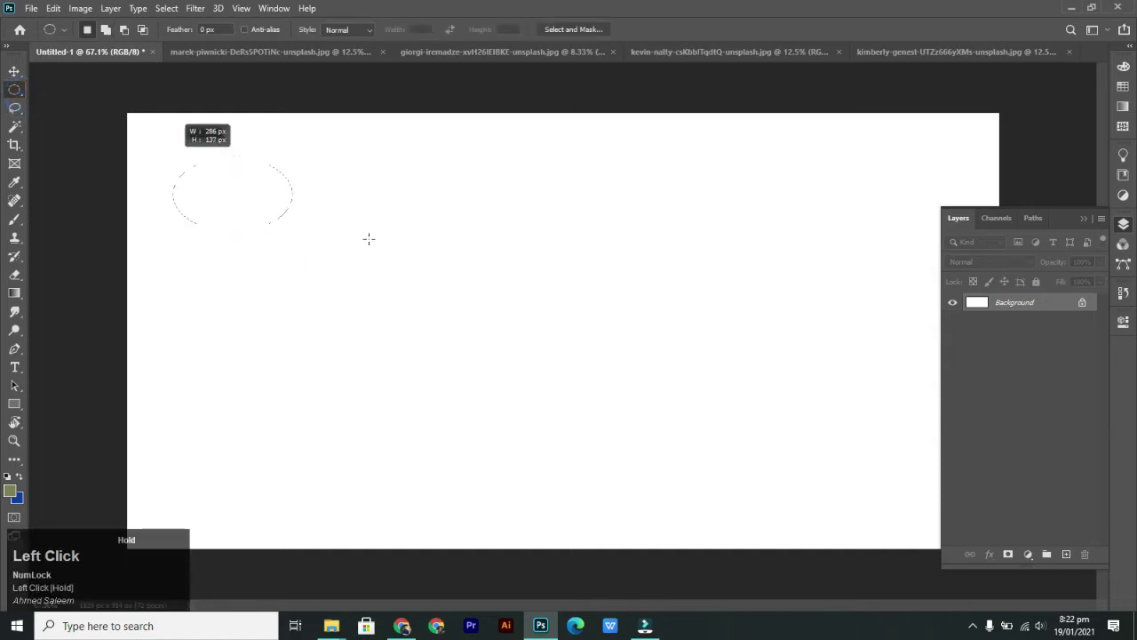
pyautogui.moveTo(293, 229); pyautogui.dragTo(543, 483)
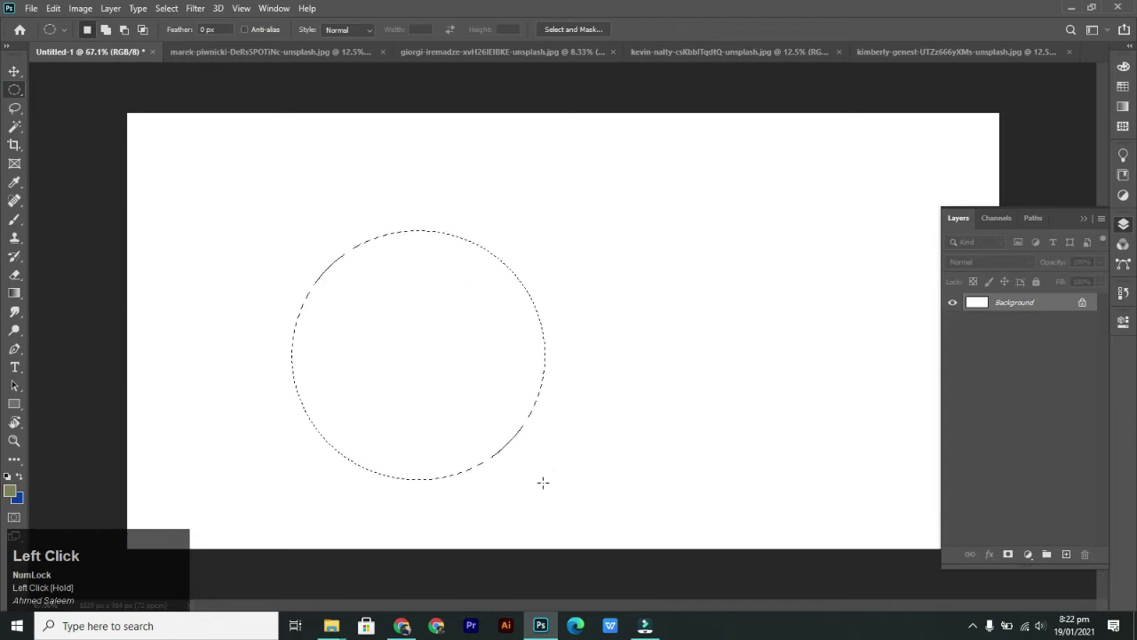
pyautogui.hotkey('ctrl', 'd')
# - Draw a wavy freehand Lasso selection across the middle of the canvas and add a rounded area to its left end
pyautogui.click(14, 108)
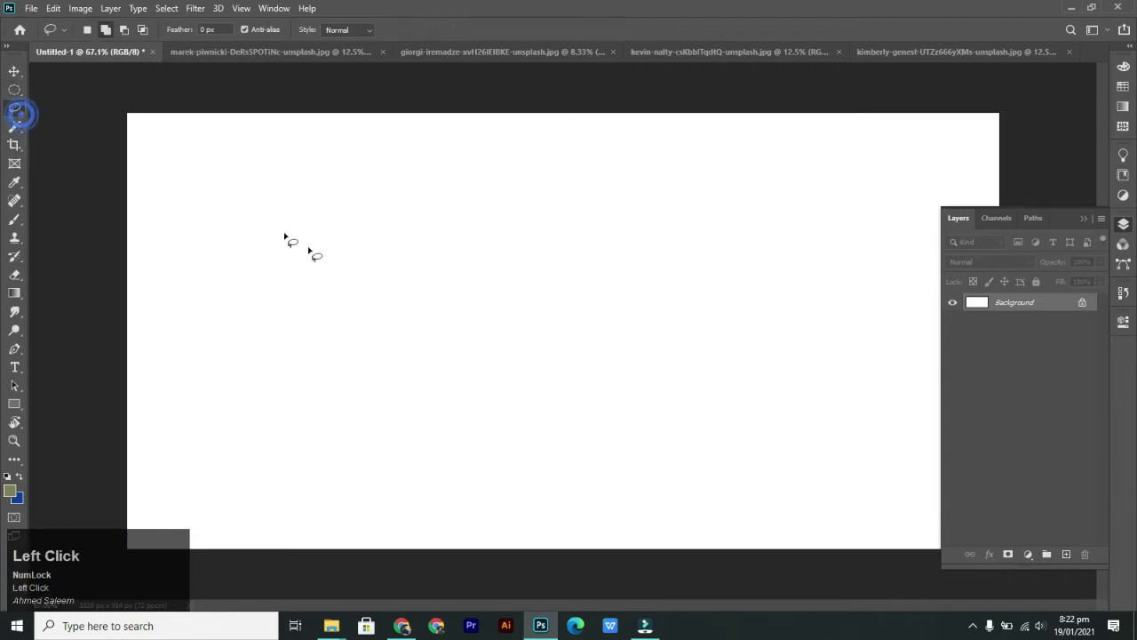
pyautogui.moveTo(312, 249)
pyautogui.mouseDown()
pyautogui.moveTo(456, 259)
pyautogui.moveTo(526, 227)
pyautogui.moveTo(628, 239)
pyautogui.moveTo(685, 268)
pyautogui.moveTo(736, 274)
pyautogui.moveTo(782, 336)
pyautogui.moveTo(838, 379)
pyautogui.moveTo(791, 422)
pyautogui.moveTo(673, 449)
pyautogui.moveTo(475, 469)
pyautogui.moveTo(489, 469)
pyautogui.moveTo(426, 454)
pyautogui.moveTo(383, 399)
pyautogui.moveTo(326, 269)
pyautogui.mouseUp()
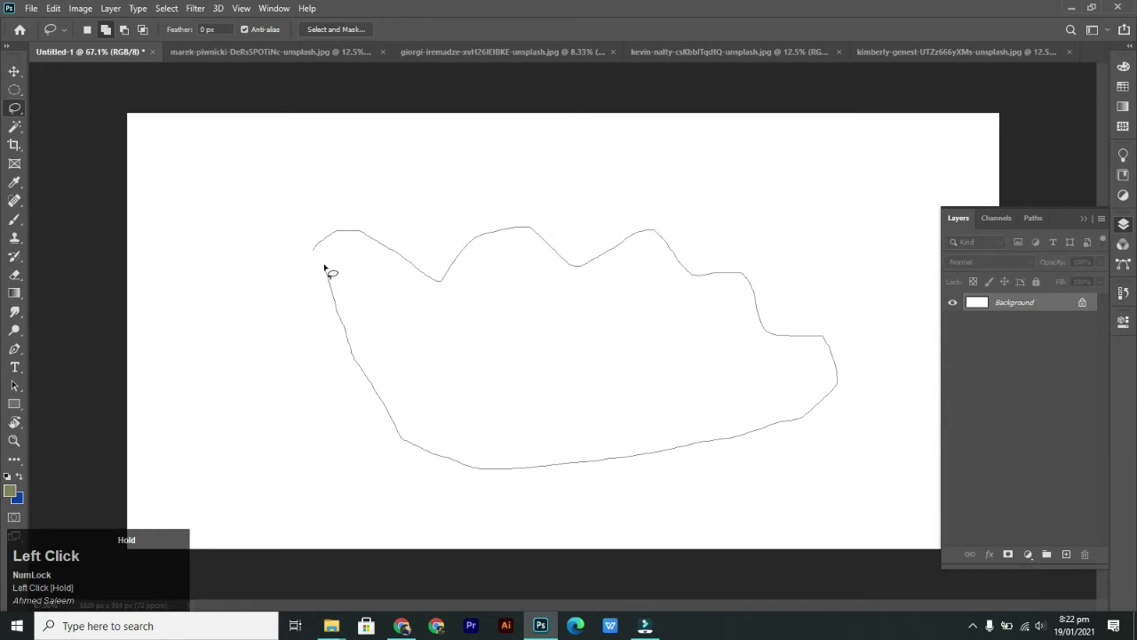
pyautogui.moveTo(324, 260); pyautogui.dragTo(315, 245)
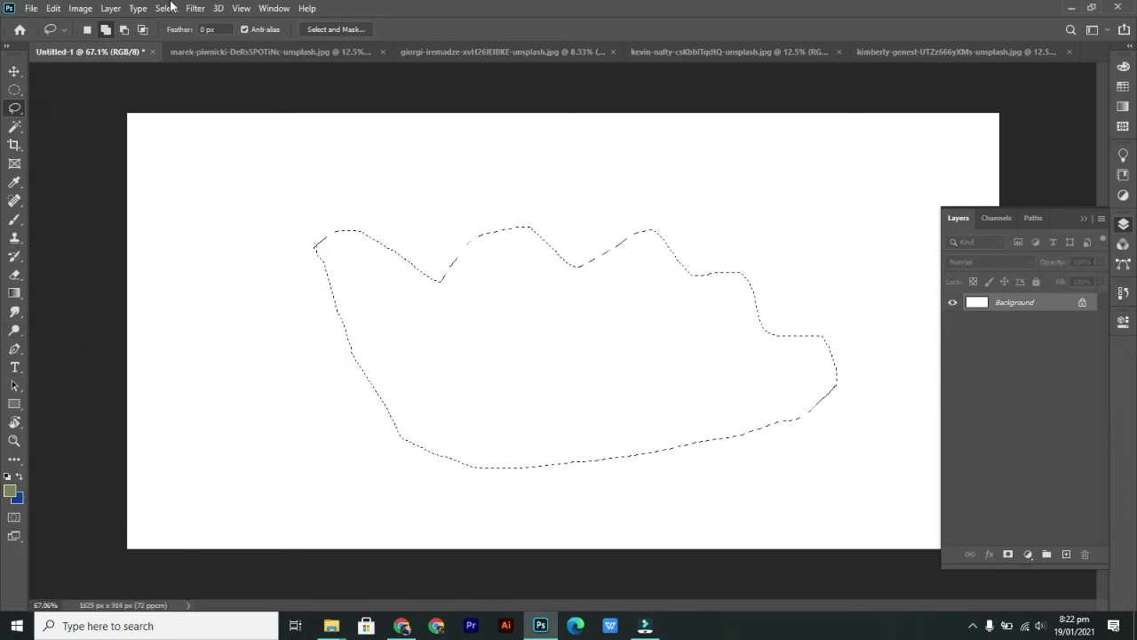
pyautogui.click(107, 31)
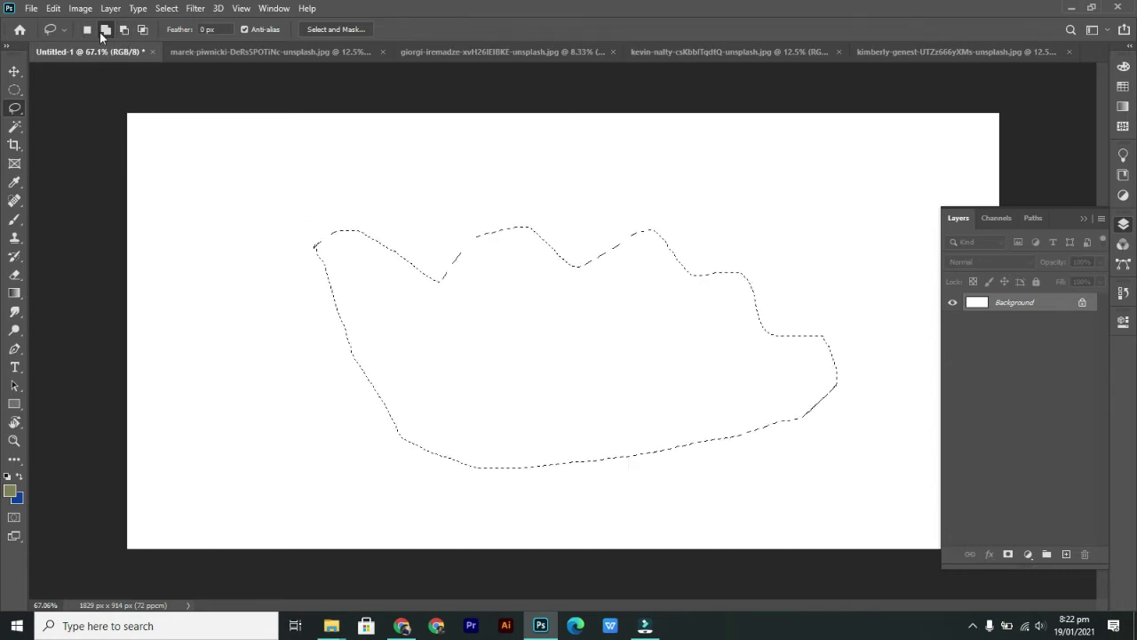
pyautogui.moveTo(292, 203)
pyautogui.mouseDown()
pyautogui.moveTo(389, 236)
pyautogui.moveTo(338, 354)
pyautogui.moveTo(223, 260)
pyautogui.moveTo(320, 206)
pyautogui.mouseUp()
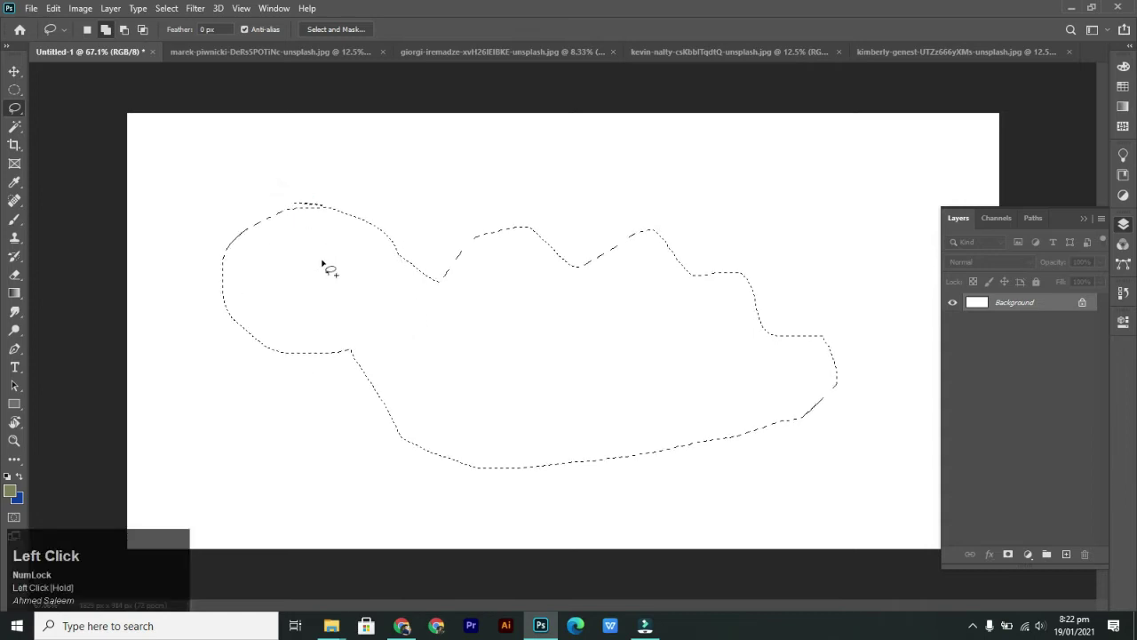
# - Subtract the left end and the upper peaks from the freehand selection with the Lasso
pyautogui.click(124, 30)
pyautogui.moveTo(240, 203)
pyautogui.mouseDown()
pyautogui.moveTo(381, 217)
pyautogui.moveTo(438, 362)
pyautogui.mouseUp()
pyautogui.moveTo(384, 404)
pyautogui.mouseDown()
pyautogui.moveTo(278, 431)
pyautogui.moveTo(186, 365)
pyautogui.moveTo(185, 270)
pyautogui.moveTo(242, 205)
pyautogui.mouseUp()
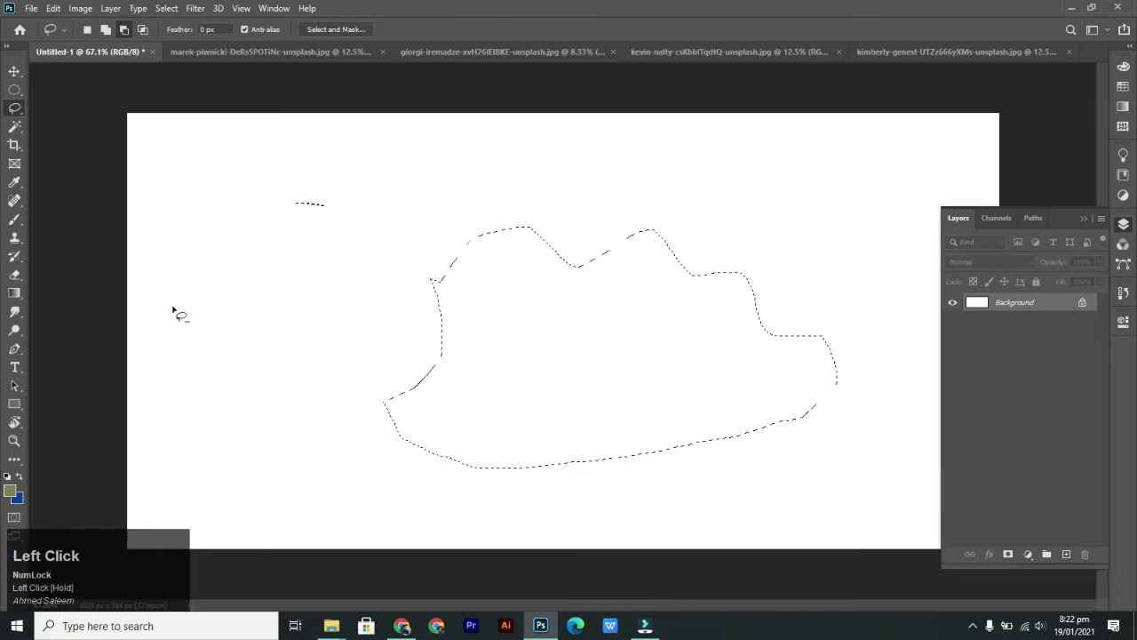
pyautogui.moveTo(373, 279)
pyautogui.mouseDown()
pyautogui.moveTo(529, 305)
pyautogui.moveTo(679, 251)
pyautogui.moveTo(592, 177)
pyautogui.moveTo(380, 167)
pyautogui.moveTo(284, 196)
pyautogui.moveTo(349, 268)
pyautogui.moveTo(414, 303)
pyautogui.mouseUp()
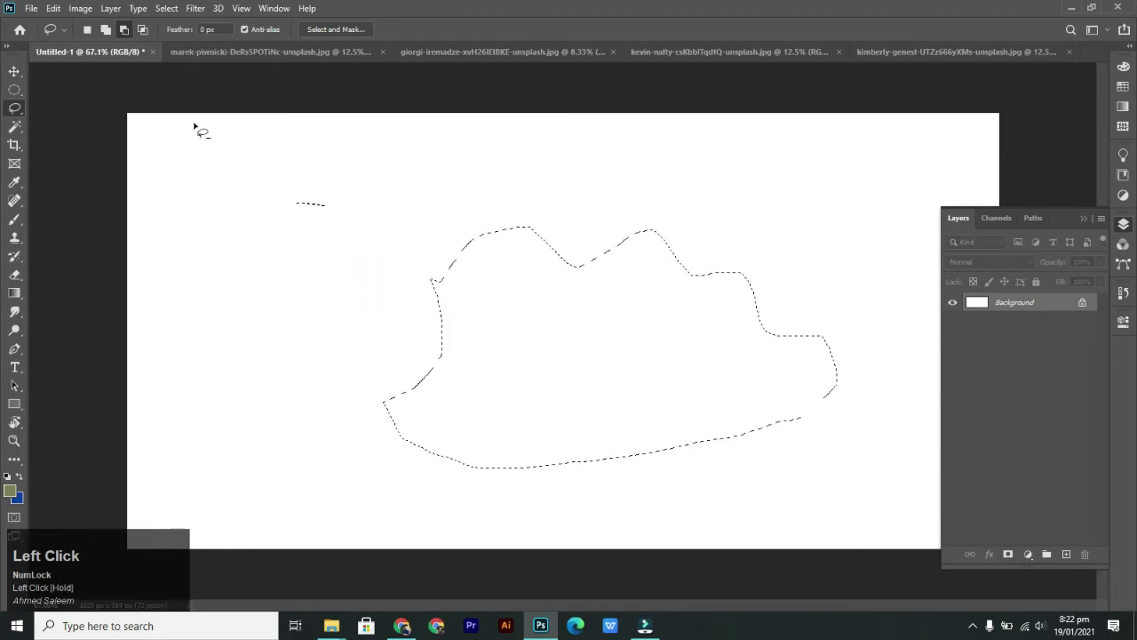
# - Intersect the selection with a freehand loop around its middle, and deselect the result
pyautogui.click(146, 32)
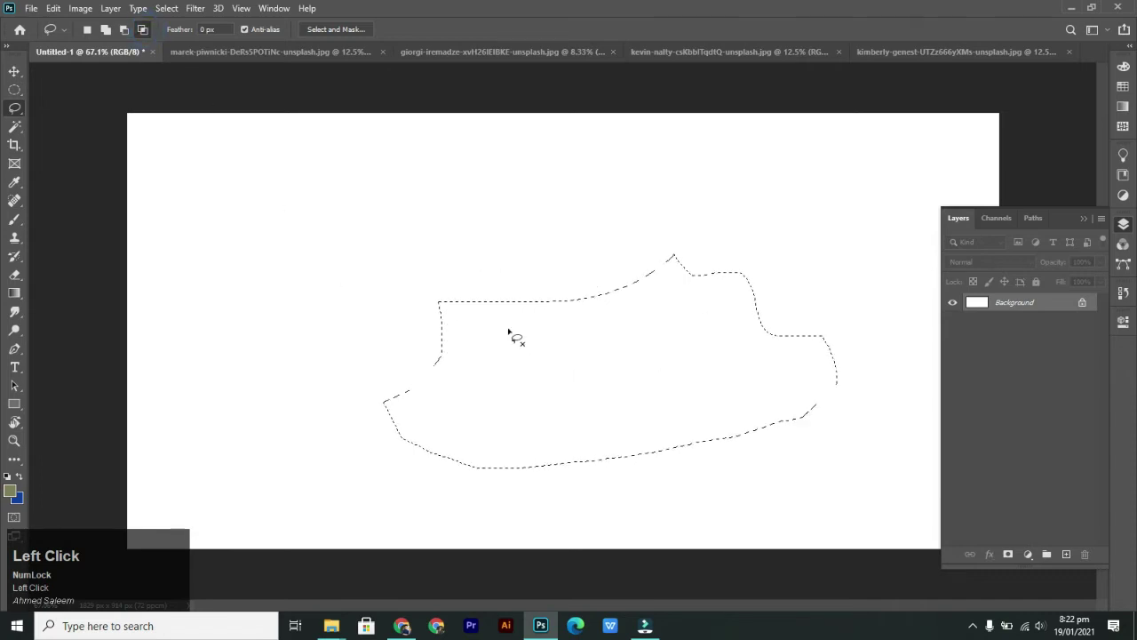
pyautogui.moveTo(566, 265)
pyautogui.mouseDown()
pyautogui.moveTo(633, 290)
pyautogui.moveTo(684, 355)
pyautogui.moveTo(700, 429)
pyautogui.mouseUp()
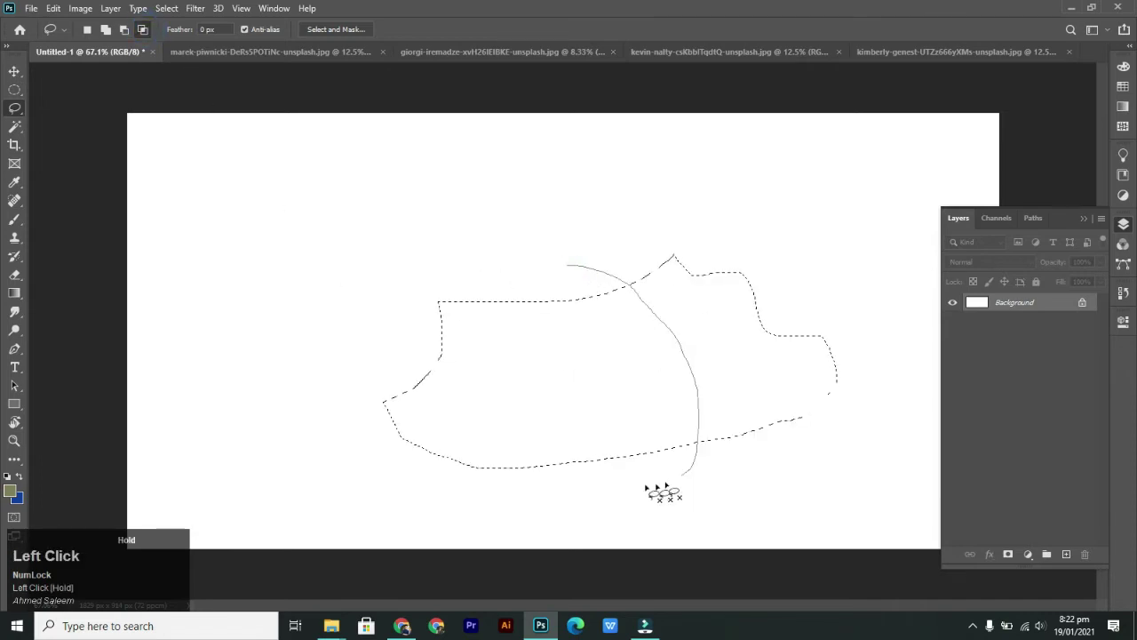
pyautogui.moveTo(541, 412)
pyautogui.mouseDown()
pyautogui.moveTo(542, 365)
pyautogui.moveTo(592, 269)
pyautogui.mouseUp()
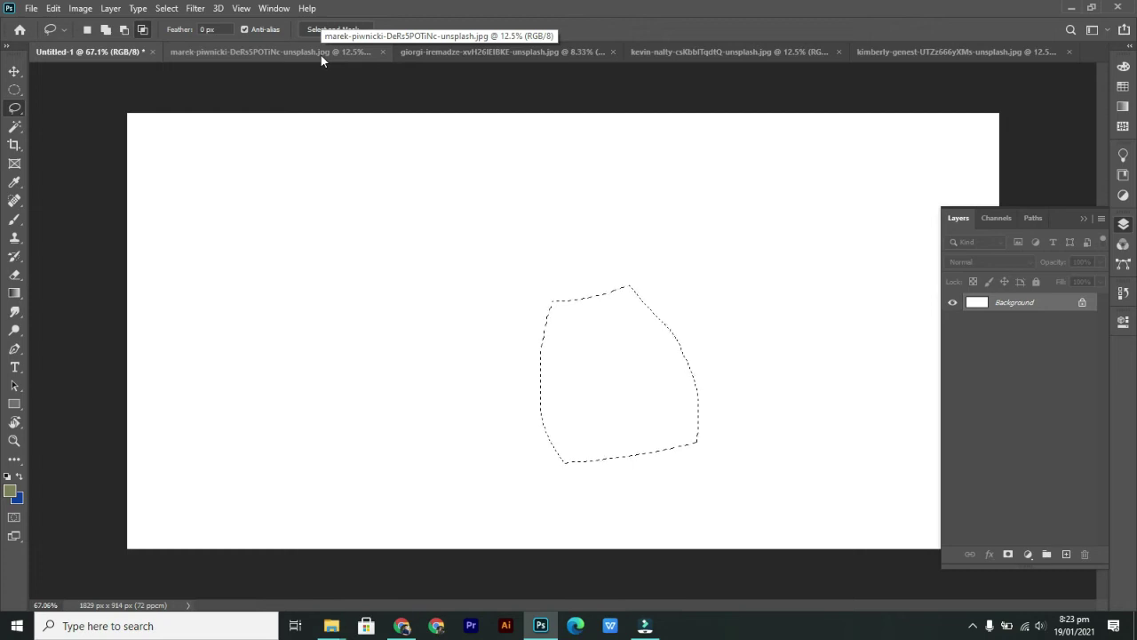
pyautogui.hotkey('ctrl', 'd')
pyautogui.press('v')
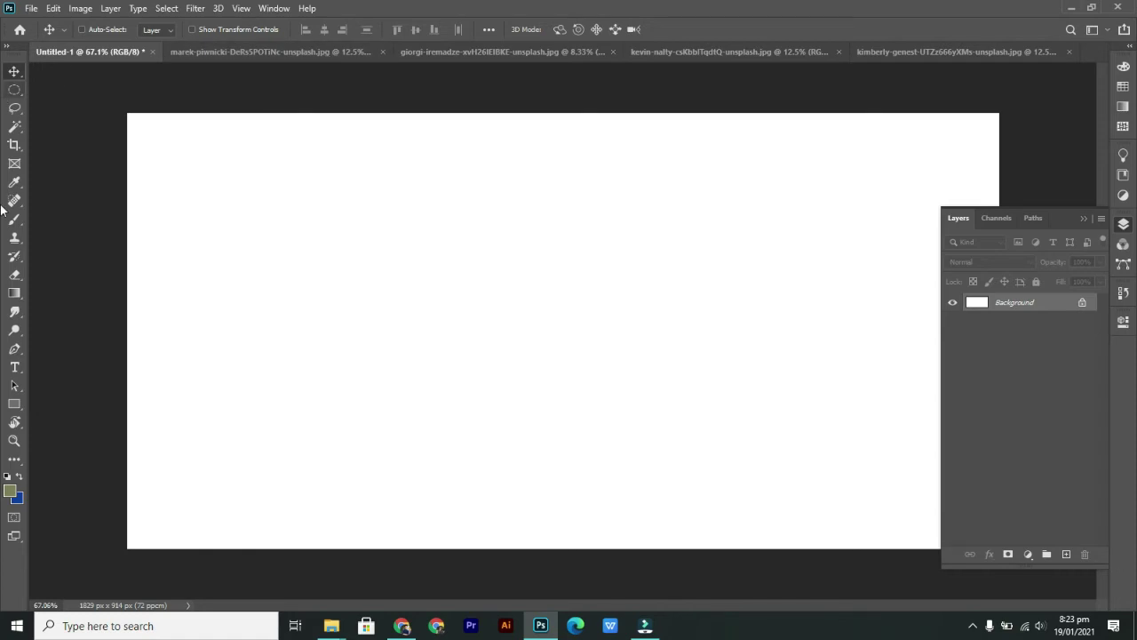
# - Switch to the Polygonal Lasso tool
pyautogui.click(18, 110)
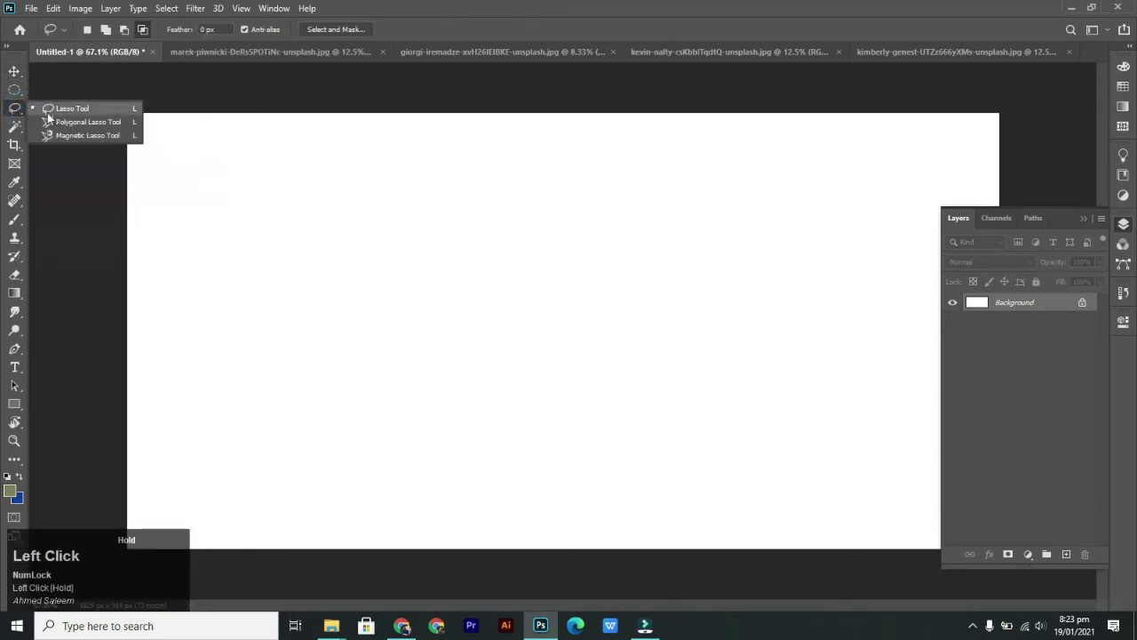
pyautogui.click(53, 125)
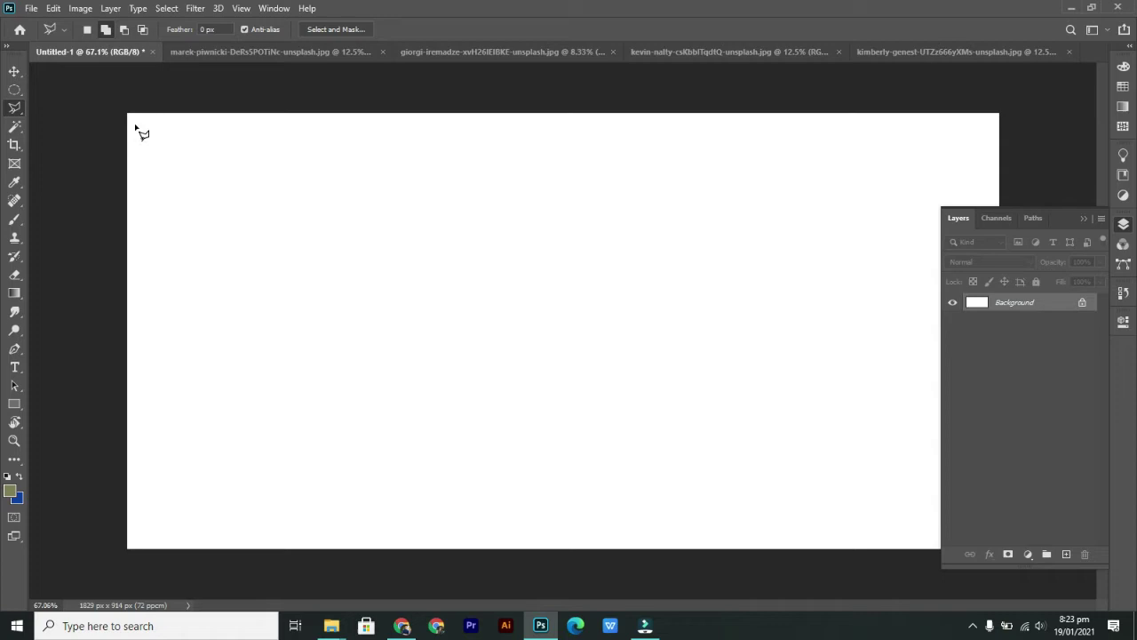
pyautogui.moveTo(162, 172)
pyautogui.mouseDown()
pyautogui.moveTo(228, 201)
pyautogui.moveTo(453, 226)
pyautogui.mouseUp()
pyautogui.moveTo(148, 136); pyautogui.dragTo(149, 138)
pyautogui.press('Escape')
# - Draw a closed Polygonal Lasso selection from the canvas's upper-left corner, slanting down into a wide rectangle across the middle with straight horizontal and vertical edges
pyautogui.click(139, 135)
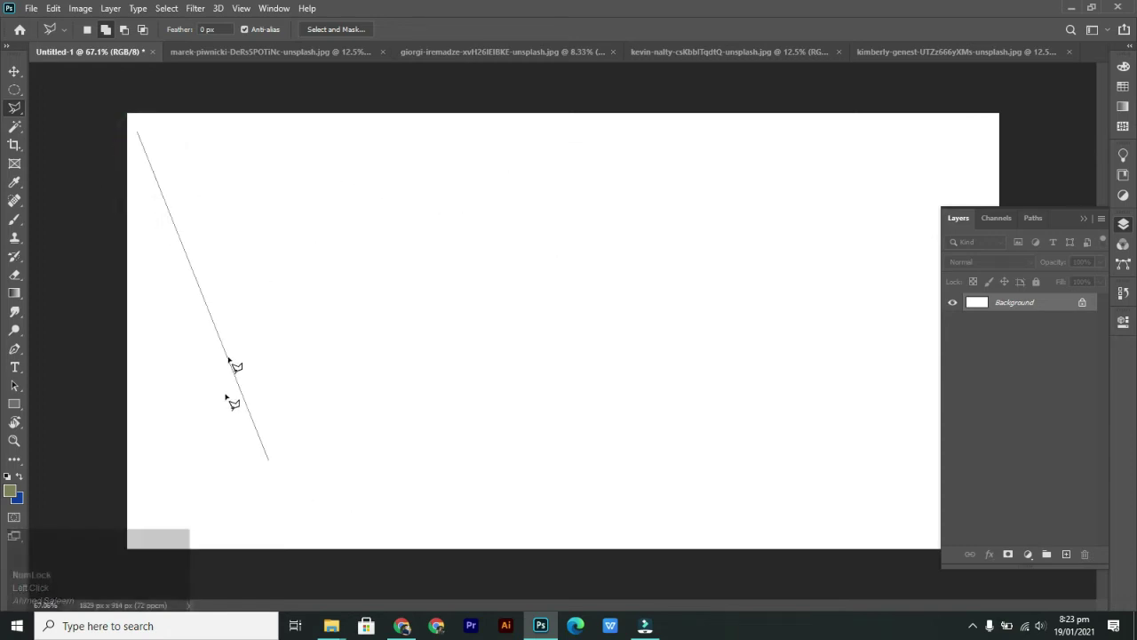
pyautogui.click(219, 137)
pyautogui.click(351, 255)
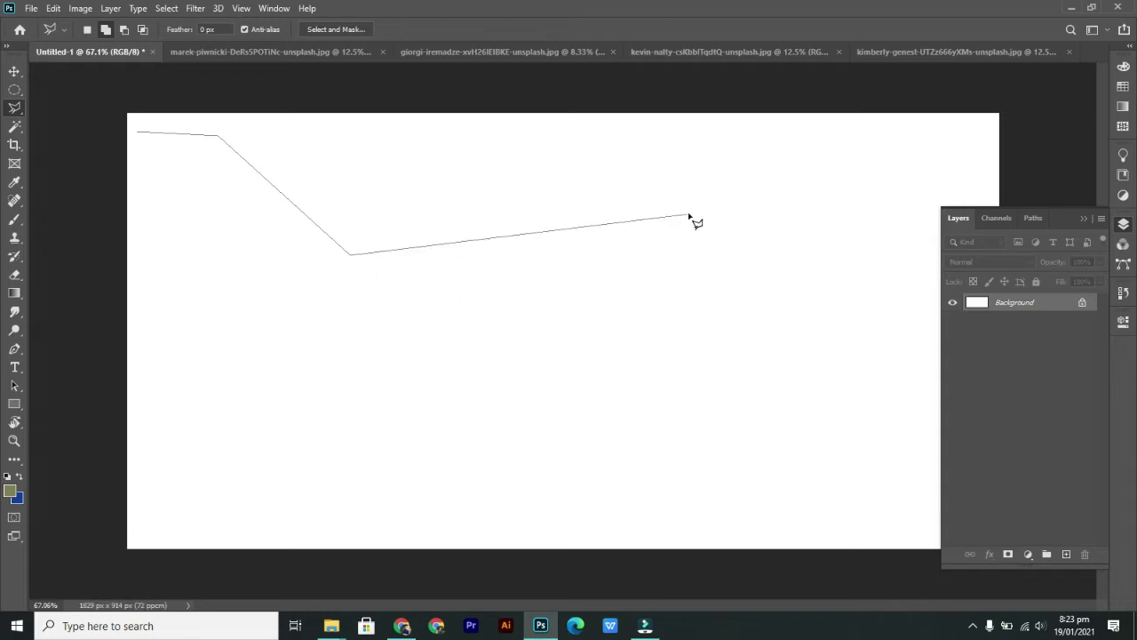
pyautogui.click(727, 323)
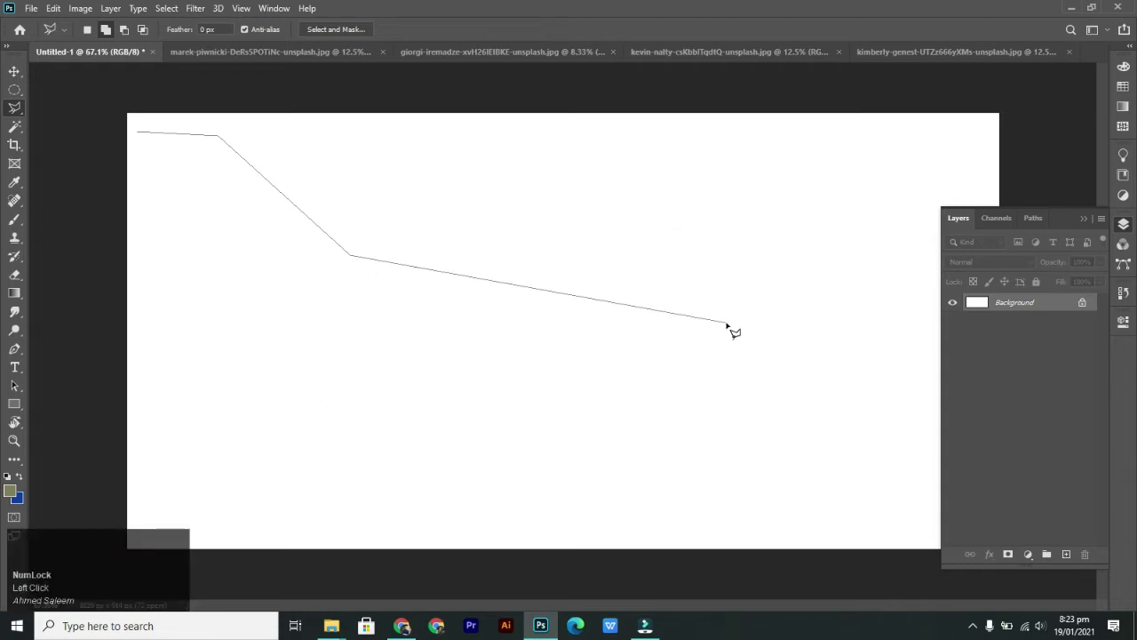
pyautogui.keyDown('shift'); pyautogui.click(715, 257); pyautogui.keyUp('shift')
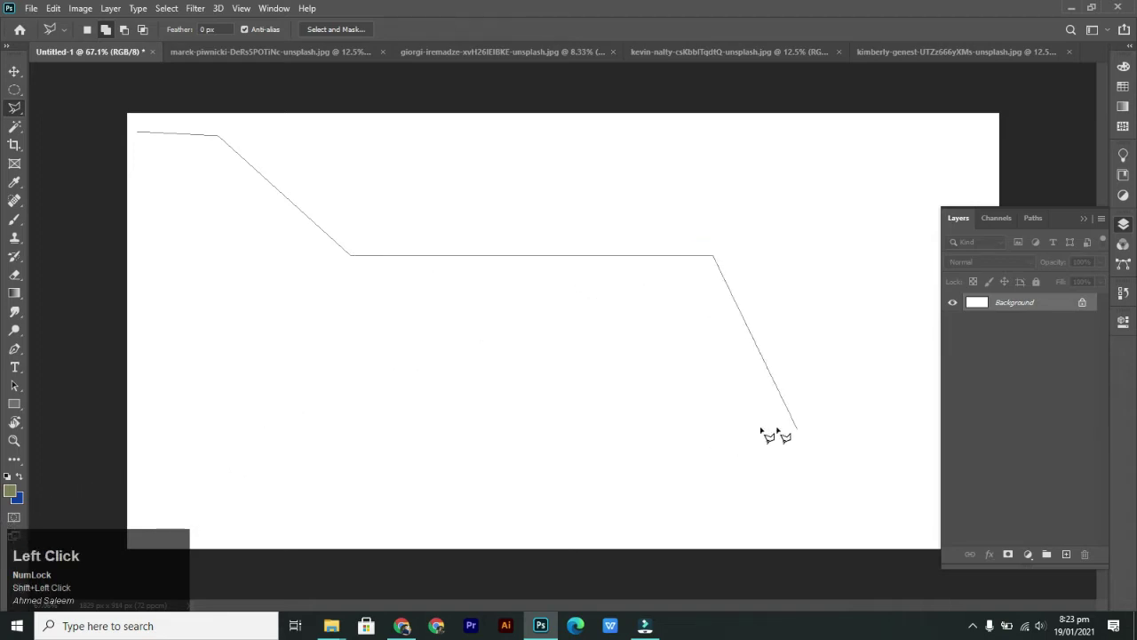
pyautogui.keyDown('shift'); pyautogui.click(716, 437); pyautogui.keyUp('shift')
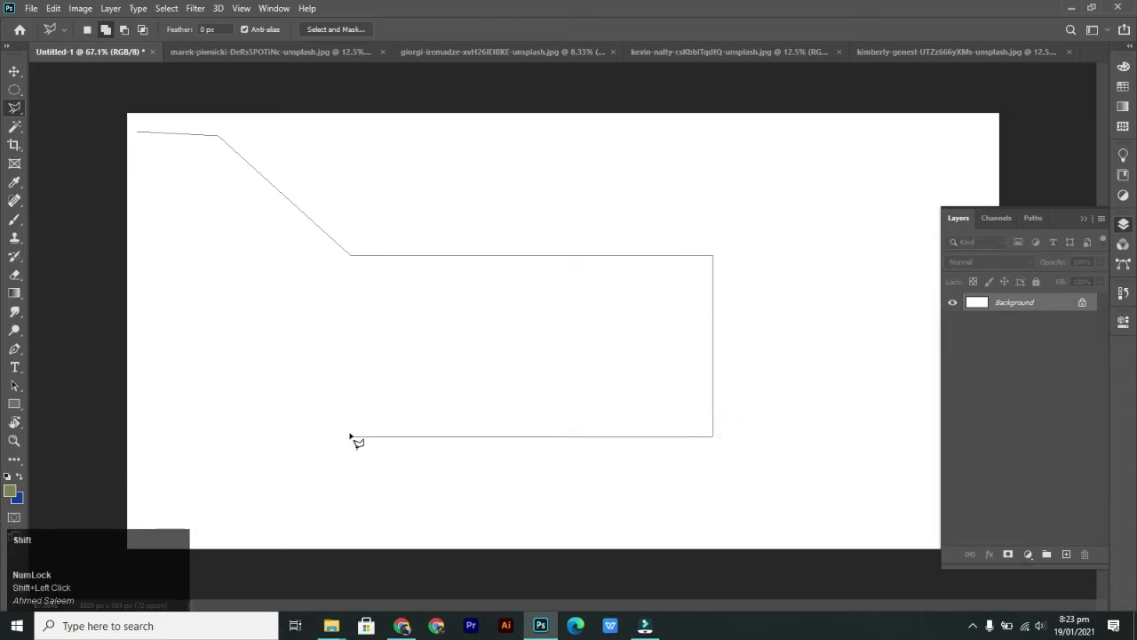
pyautogui.click(342, 436)
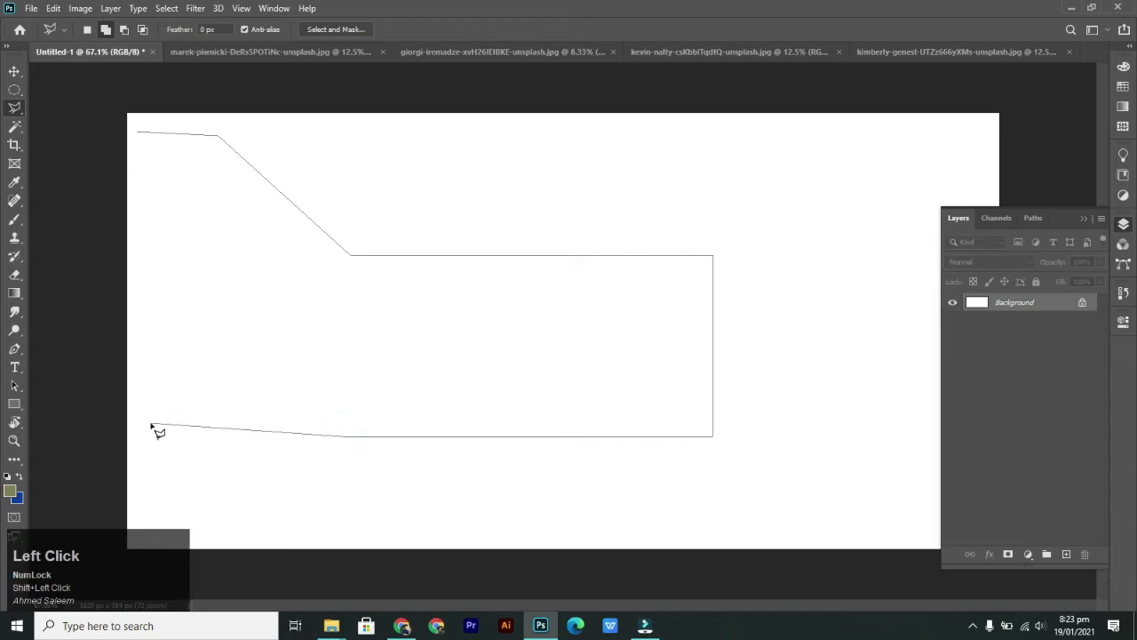
pyautogui.keyDown('shift'); pyautogui.click(191, 330); pyautogui.keyUp('shift')
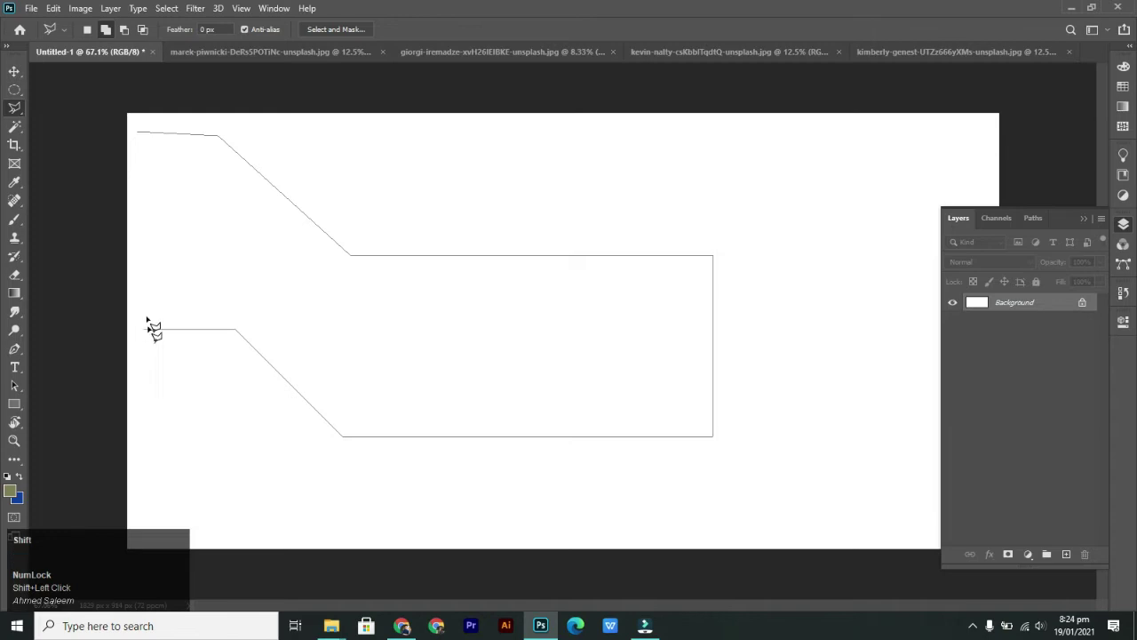
pyautogui.click(144, 336)
pyautogui.click(144, 134)
pyautogui.click(146, 134)
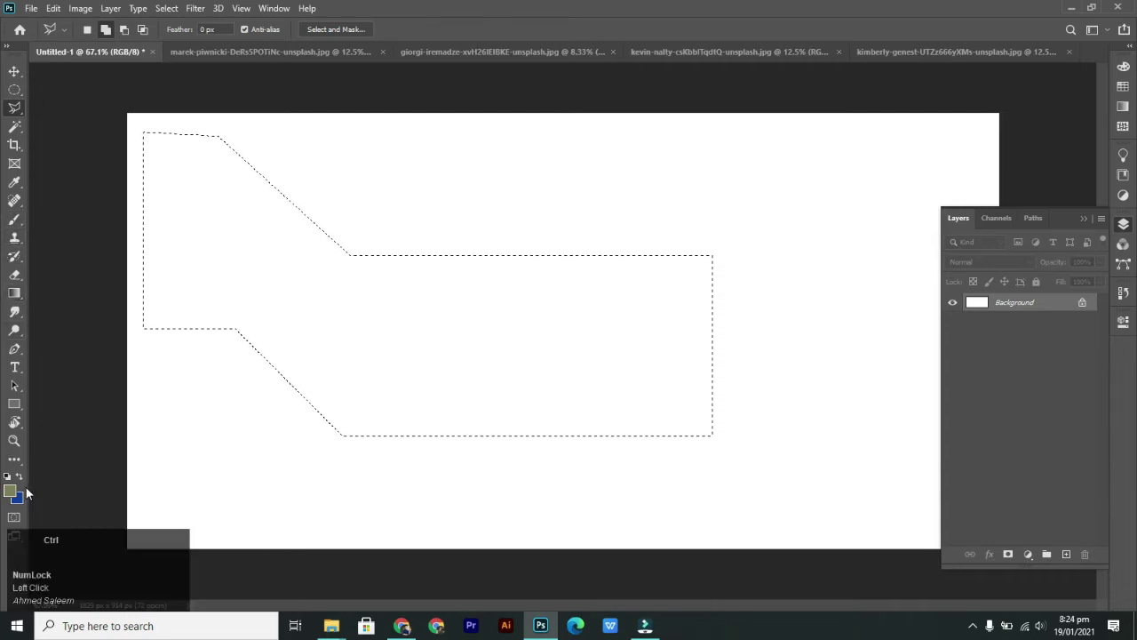
# - Fill the polygonal selection with the blue background colour and deselect it
pyautogui.hotkey('ctrl', 'BackSpace')
pyautogui.press('v')
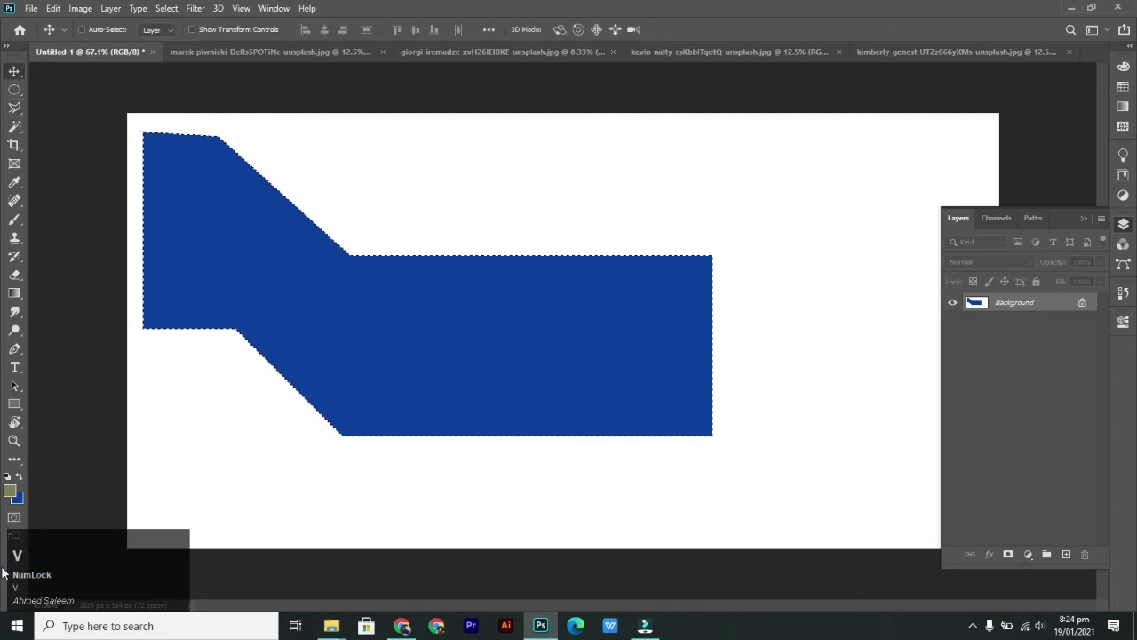
pyautogui.hotkey('ctrl', 'd')
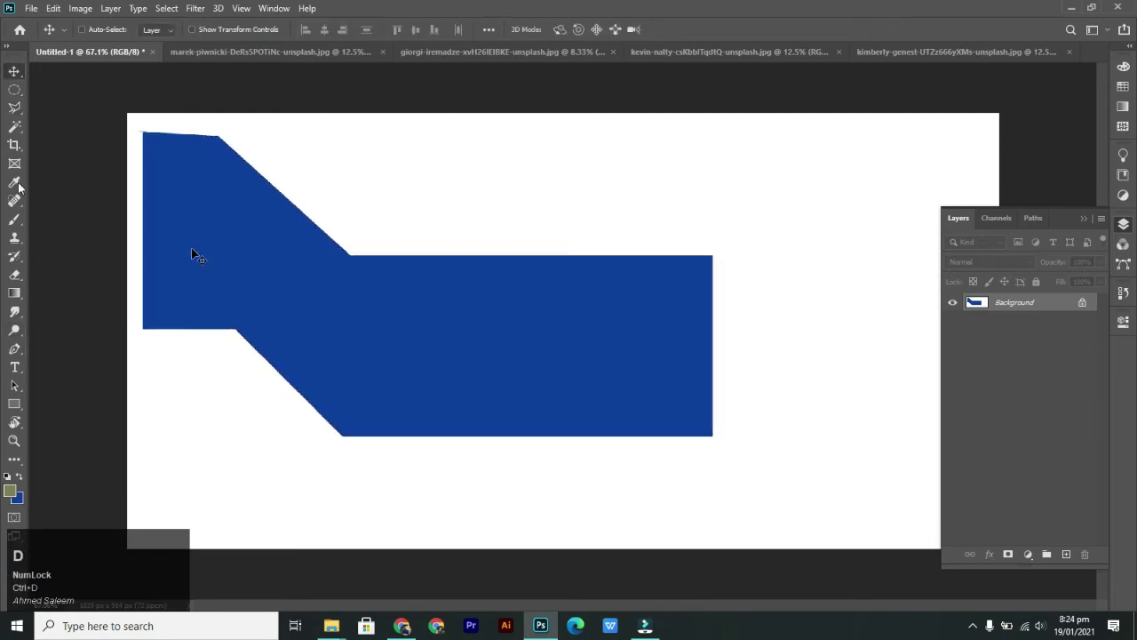
# - Set the Polygonal Lasso to subtract from the selection and restore the selection around the blue shape, keeping its fill
pyautogui.click(14, 108)
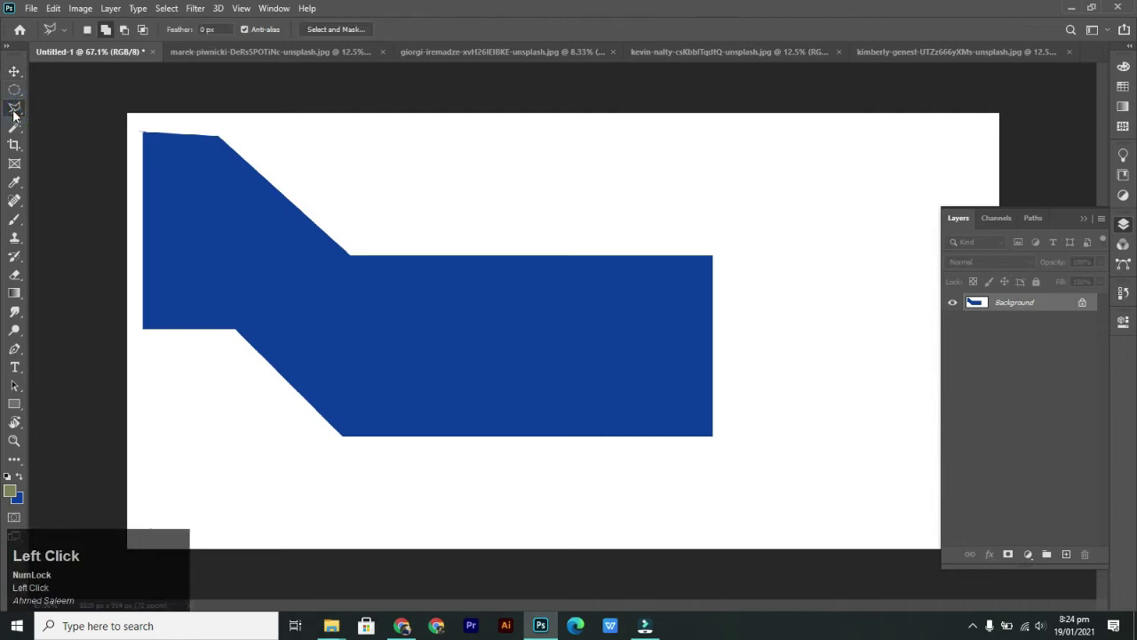
pyautogui.click(13, 110)
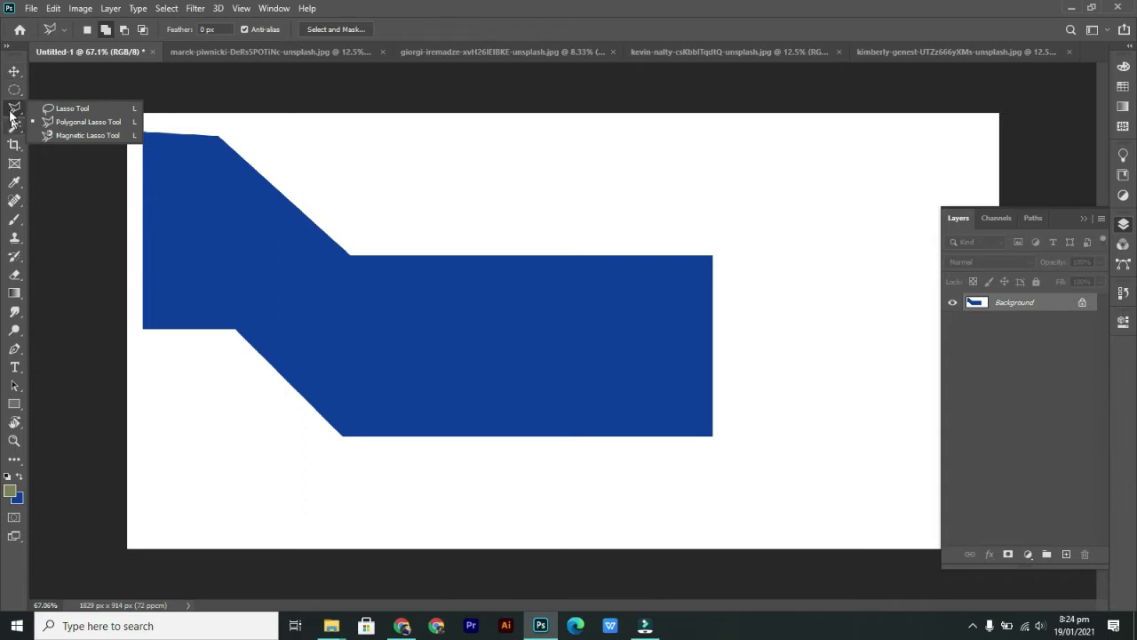
pyautogui.click(12, 114)
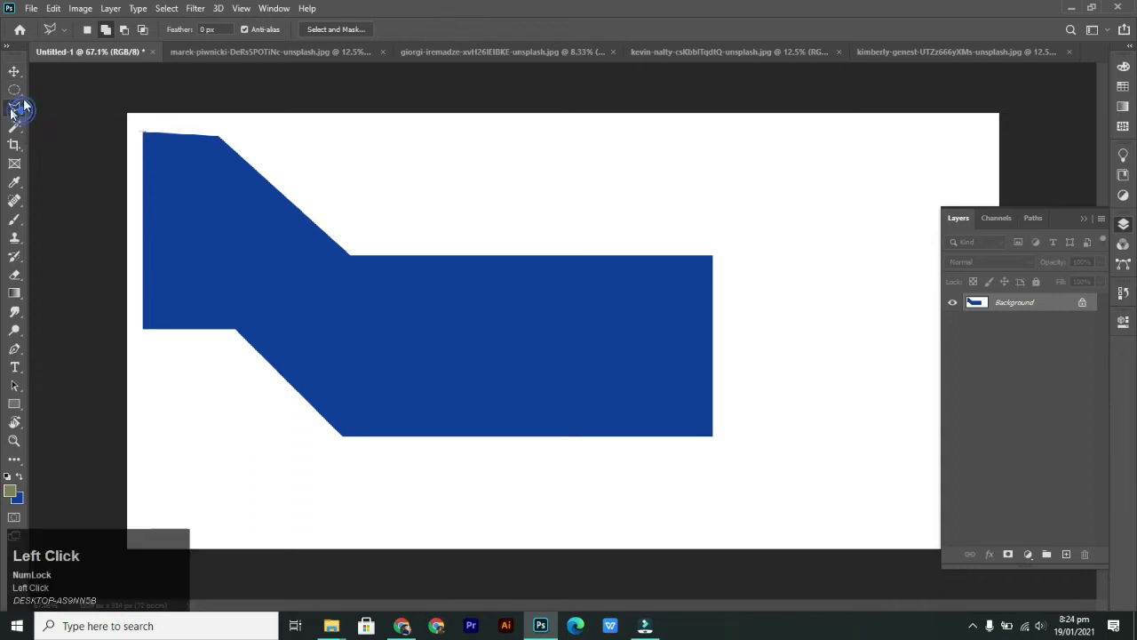
pyautogui.click(123, 31)
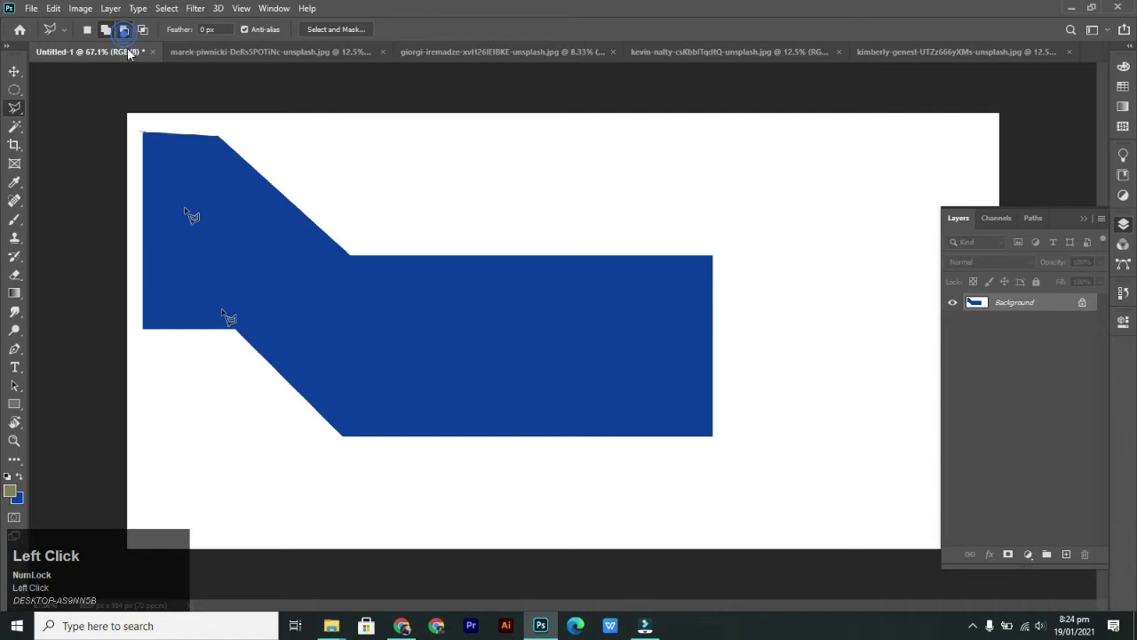
pyautogui.press('ctrl')
pyautogui.press('ctrl')
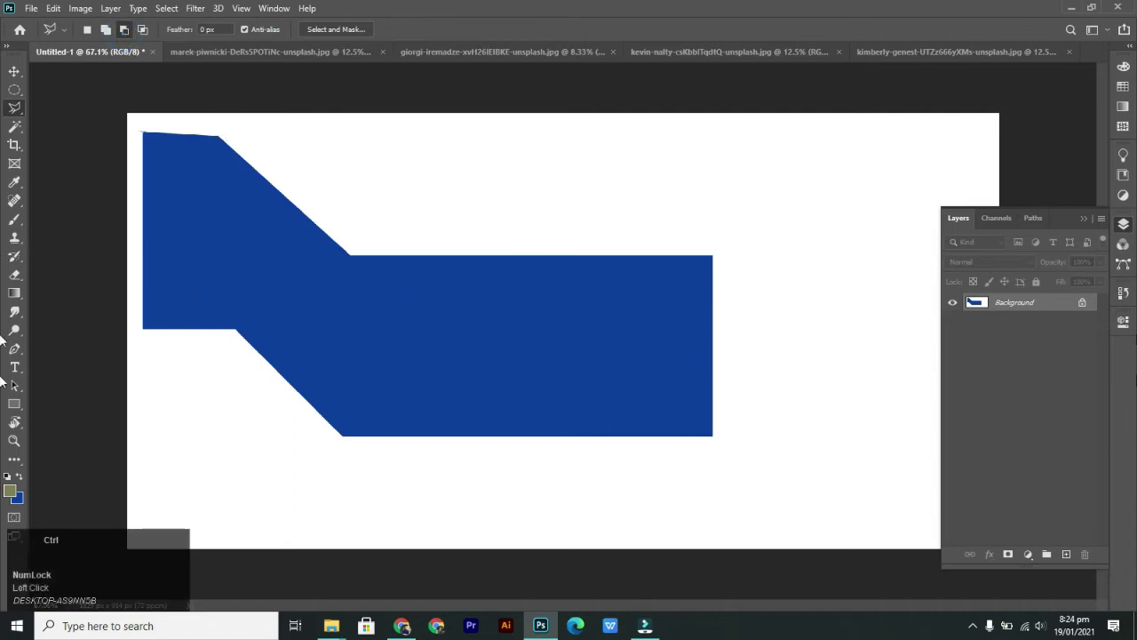
pyautogui.keyDown('ctrl'); pyautogui.click(973, 300); pyautogui.keyUp('ctrl')
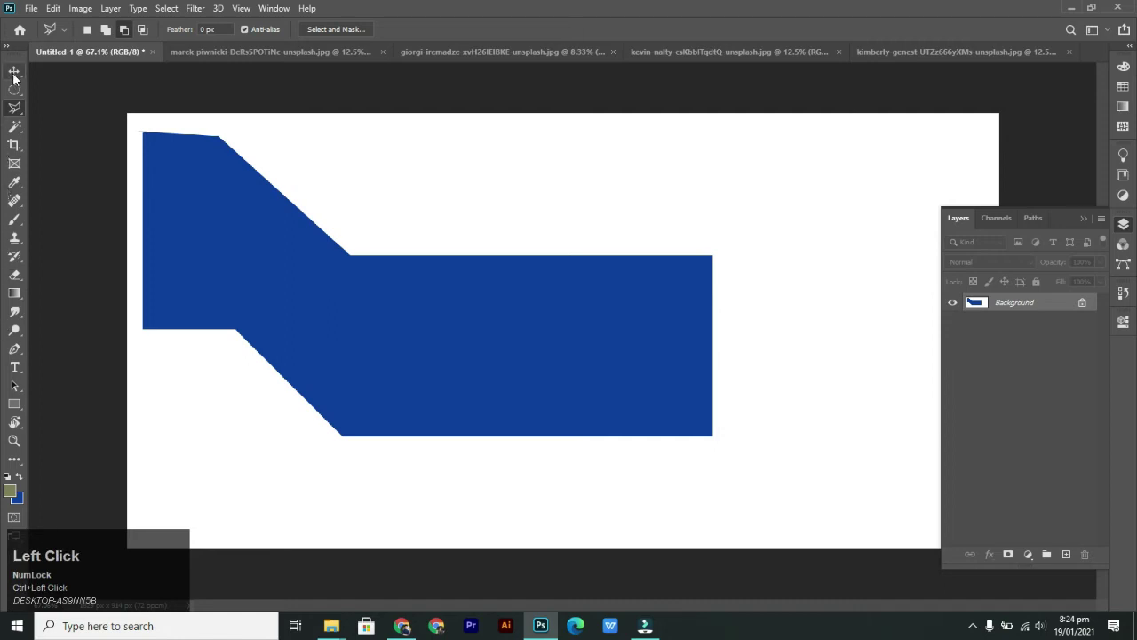
pyautogui.hotkey('ctrl', 'z')
pyautogui.hotkey('ctrl', 'z')
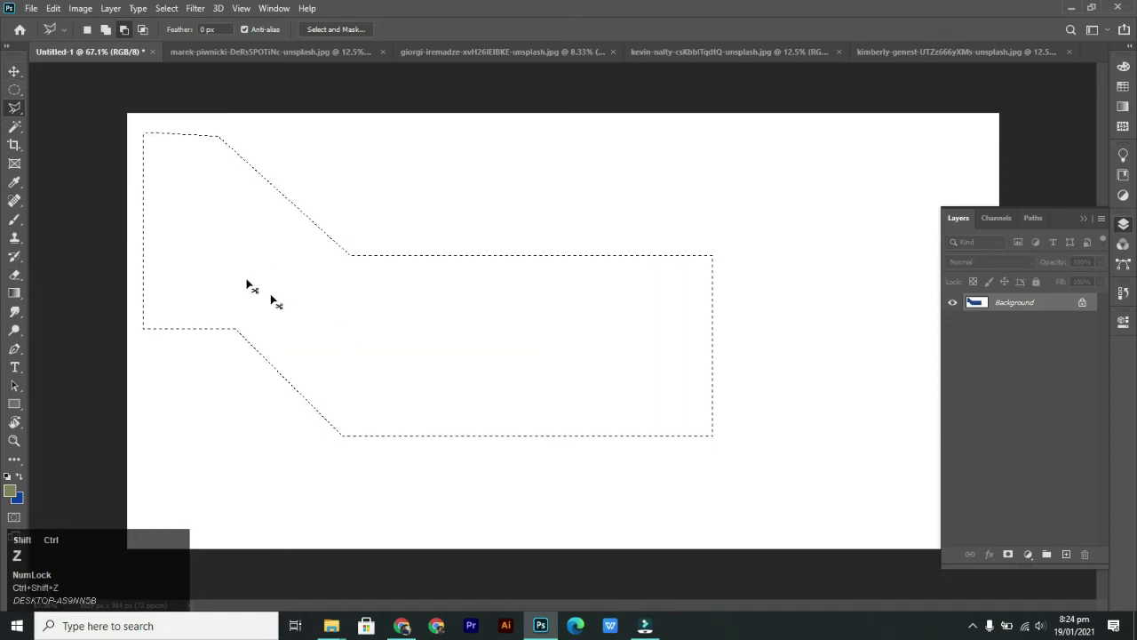
pyautogui.hotkey('ctrl', 'shift', 'z')
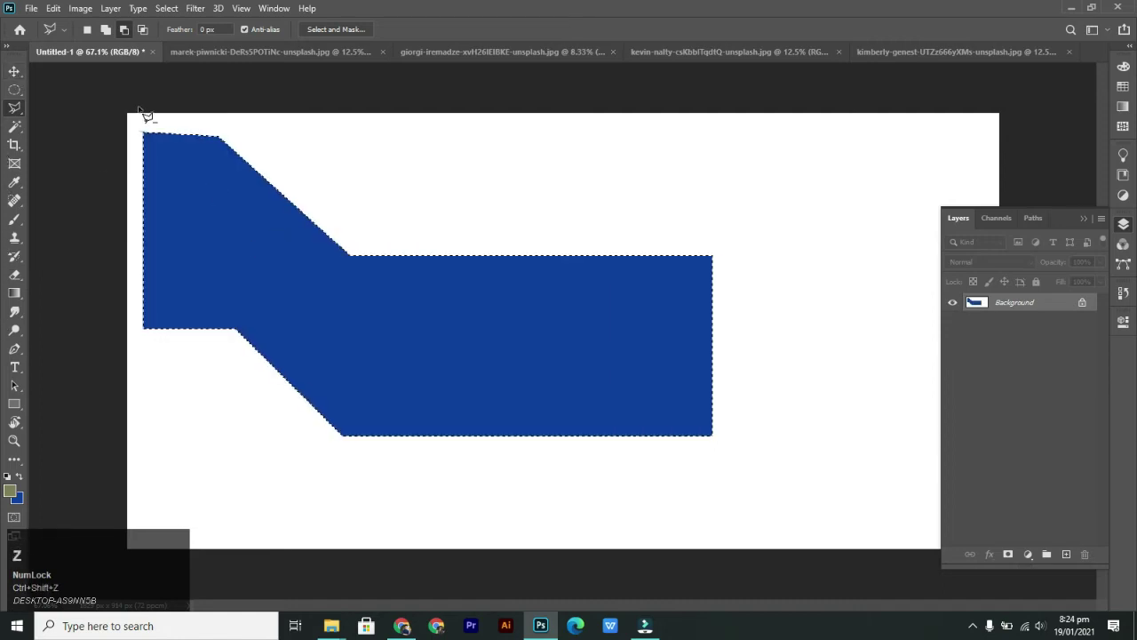
# - Subtract the blue shape's left end from the selection with a rectangular Polygonal Lasso outline
pyautogui.click(229, 119)
pyautogui.keyDown('shift'); pyautogui.click(226, 383); pyautogui.keyUp('shift')
pyautogui.keyDown('shift'); pyautogui.click(105, 384); pyautogui.keyUp('shift')
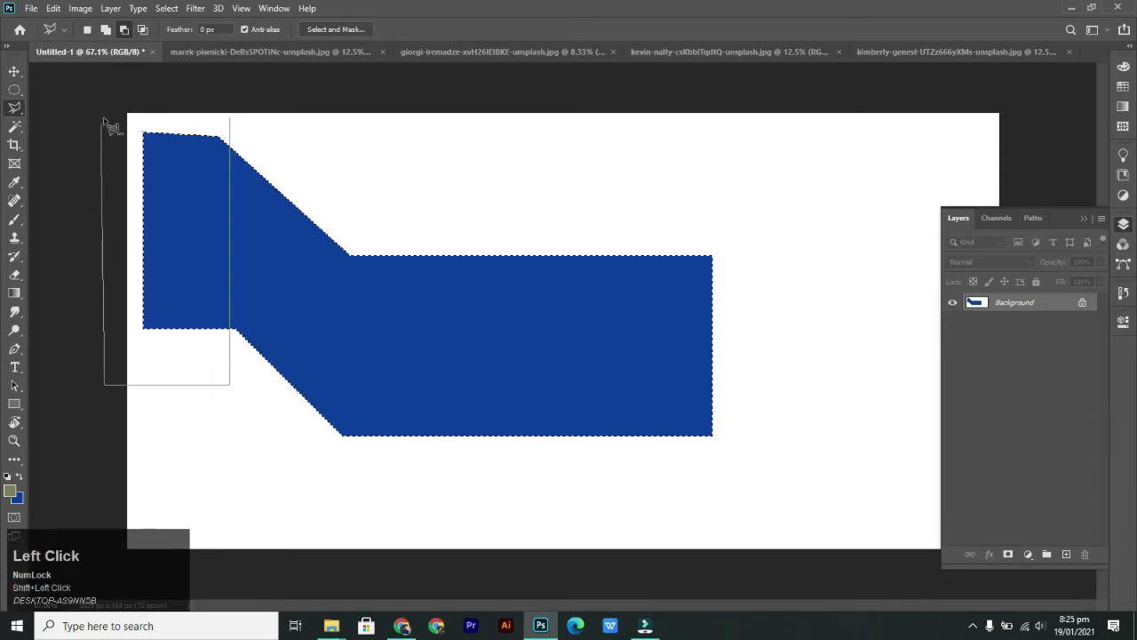
pyautogui.click(104, 119)
pyautogui.click(233, 123)
pyautogui.hotkey('ctrl', 'd')
pyautogui.hotkey('ctrl', 'z')
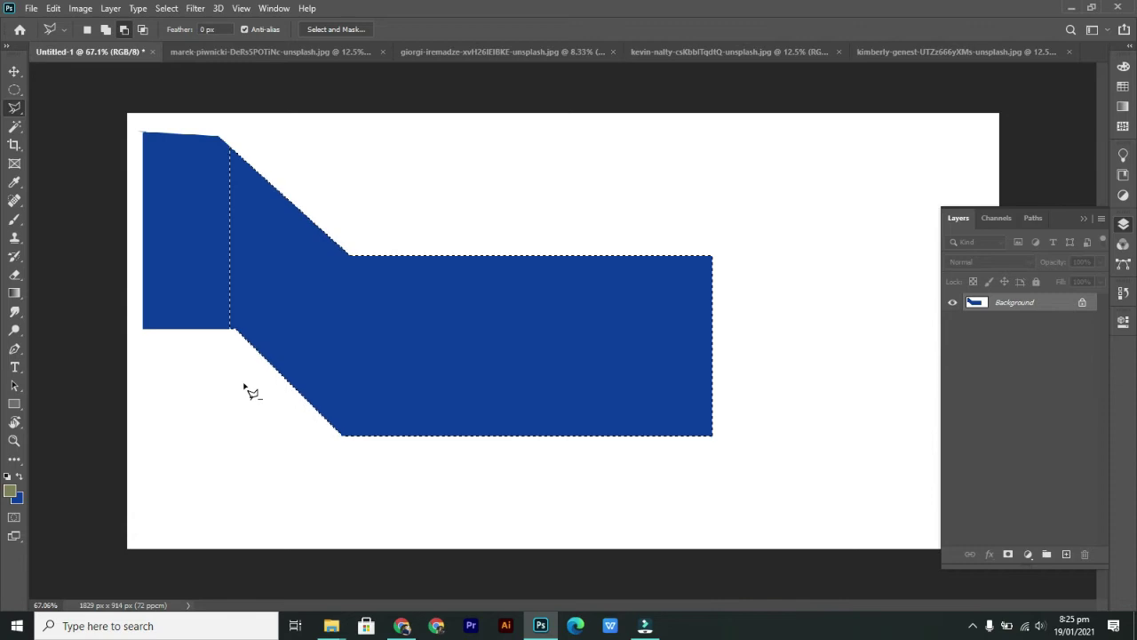
# - Fill the remaining selection with the olive foreground colour and deselect it
pyautogui.press('alt')
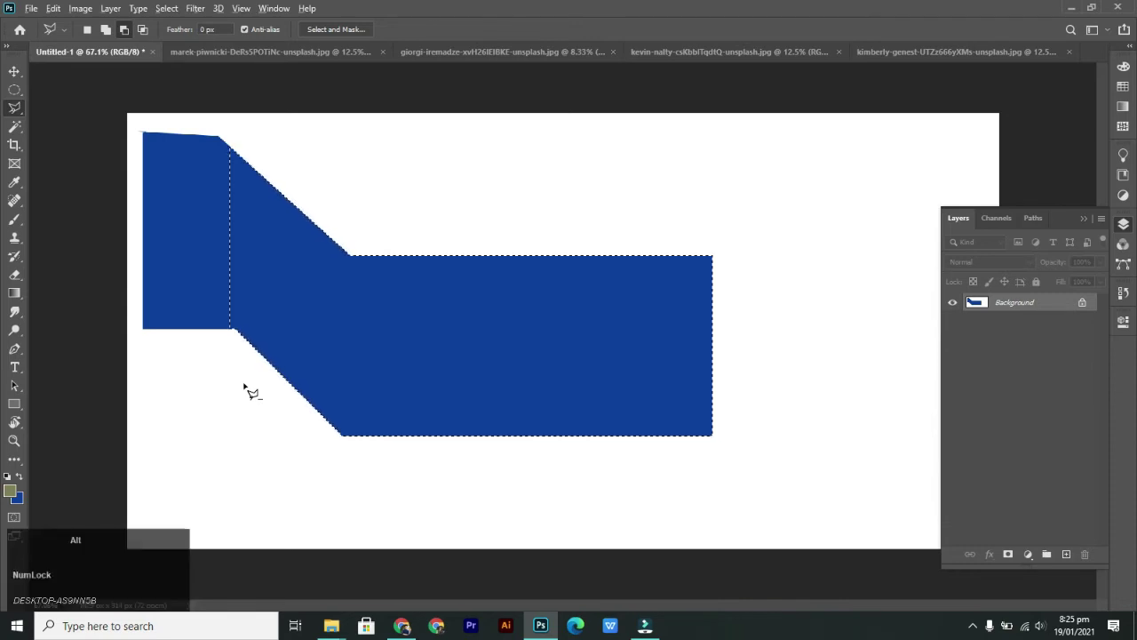
pyautogui.hotkey('alt', 'BackSpace')
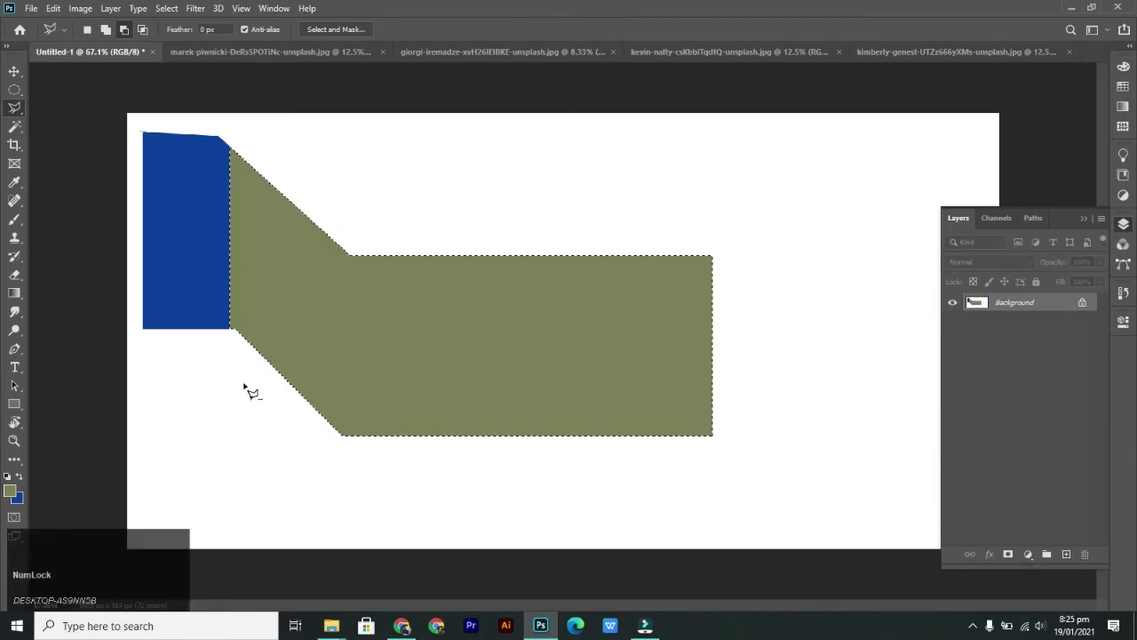
pyautogui.hotkey('ctrl', 'd')
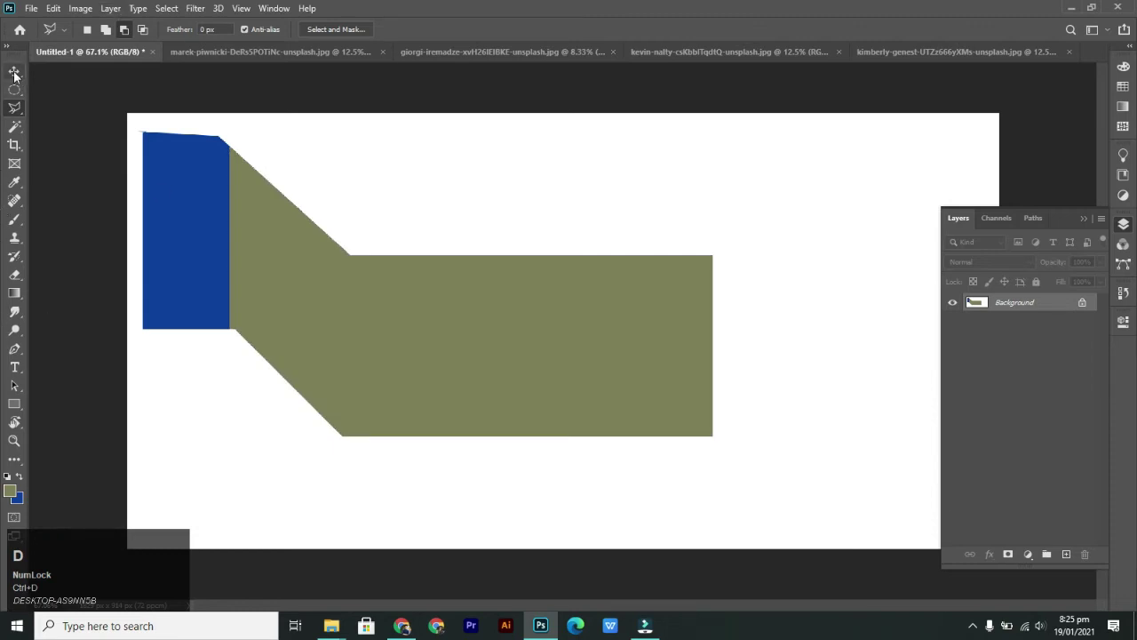
# - Restore the selection around the olive area and intersect it with a rectangular Polygonal Lasso outline over its bottom edge
pyautogui.click(142, 30)
pyautogui.hotkey('ctrl', 'z')
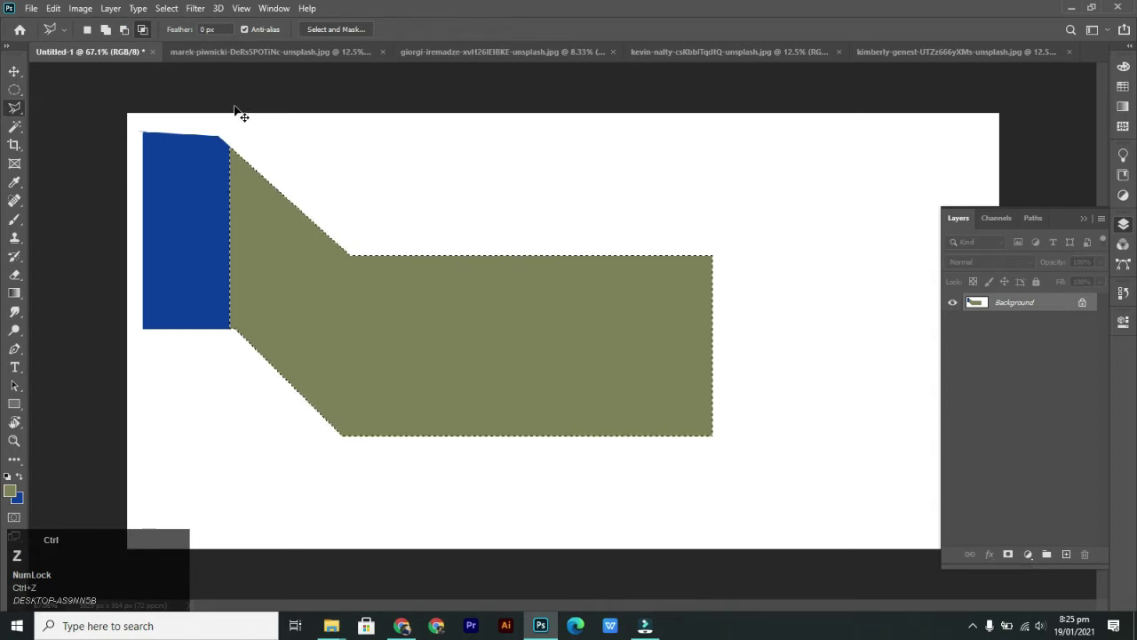
pyautogui.click(143, 30)
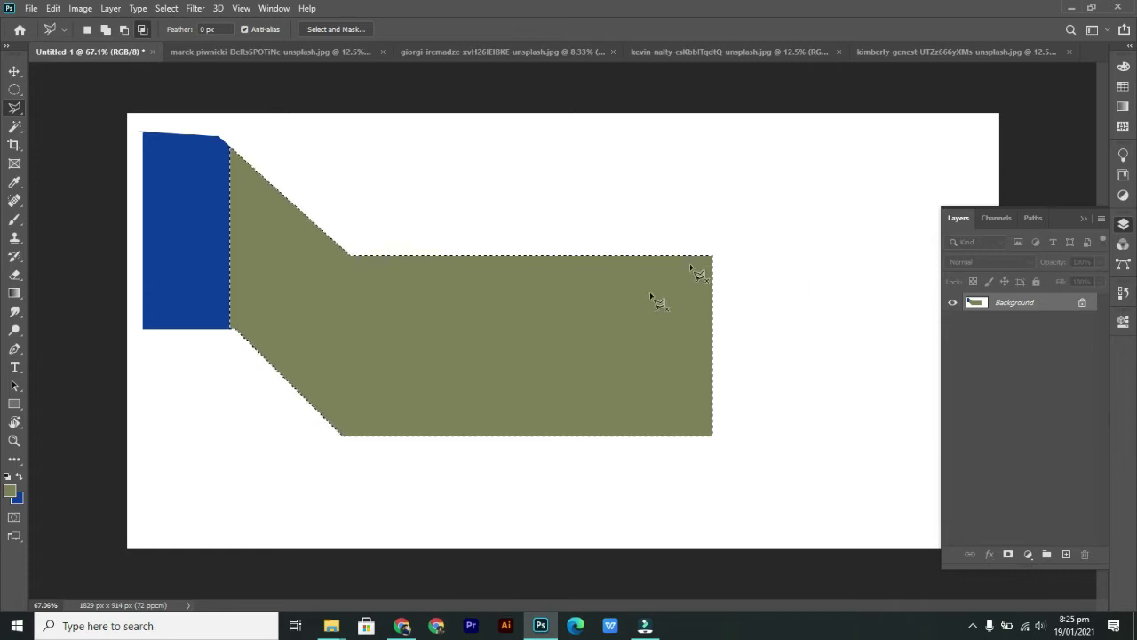
pyautogui.click(326, 425)
pyautogui.click(770, 423)
pyautogui.keyDown('shift'); pyautogui.click(770, 485); pyautogui.keyUp('shift')
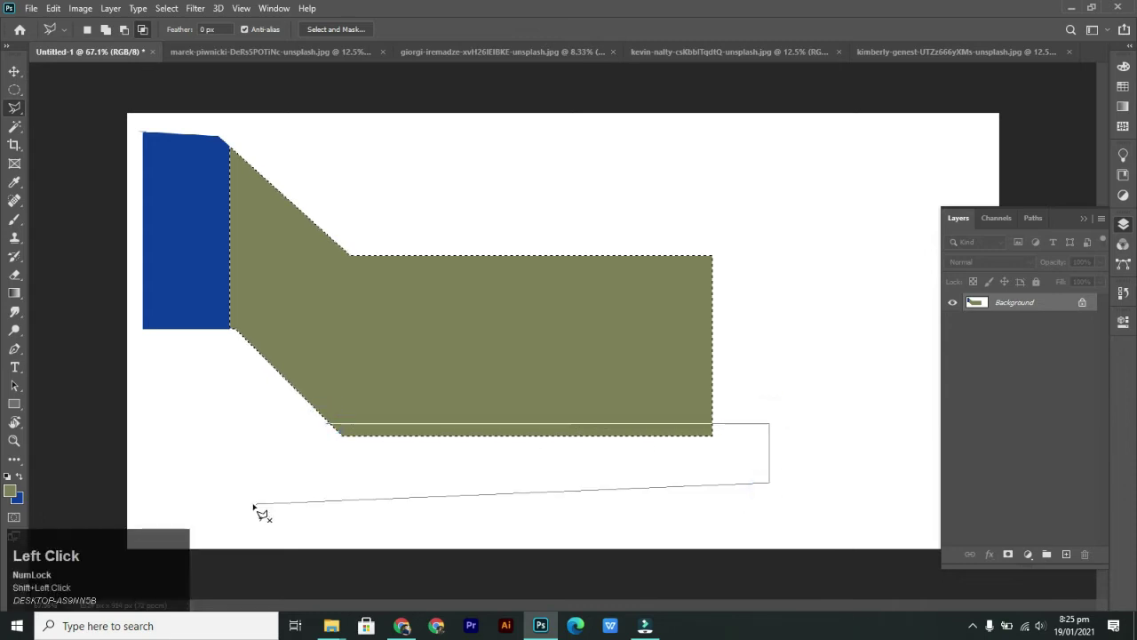
pyautogui.keyDown('shift'); pyautogui.click(326, 483); pyautogui.keyUp('shift')
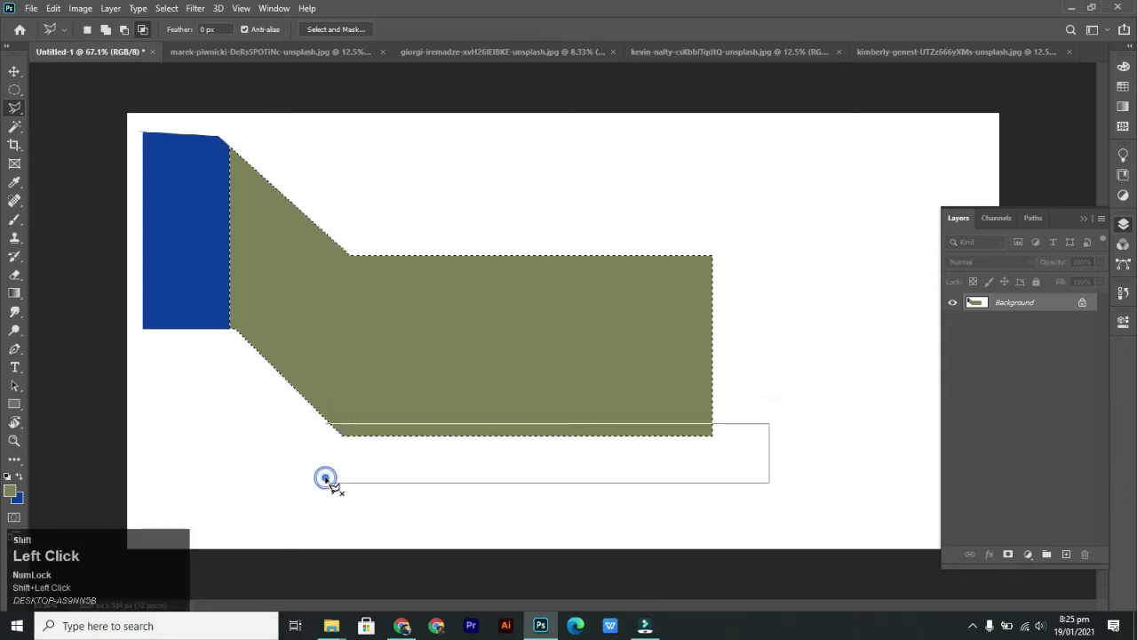
pyautogui.click(331, 427)
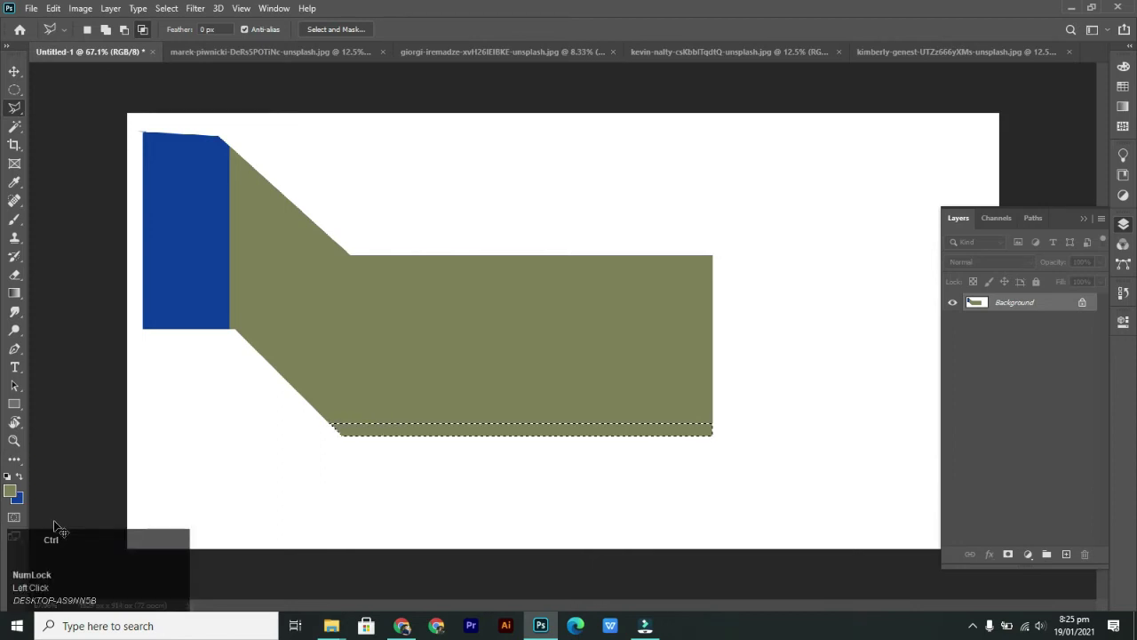
# - Fill the narrow bottom strip with the blue background colour, deselect it and switch to the Move tool
pyautogui.hotkey('ctrl', 'BackSpace')
pyautogui.hotkey('ctrl', 'd')
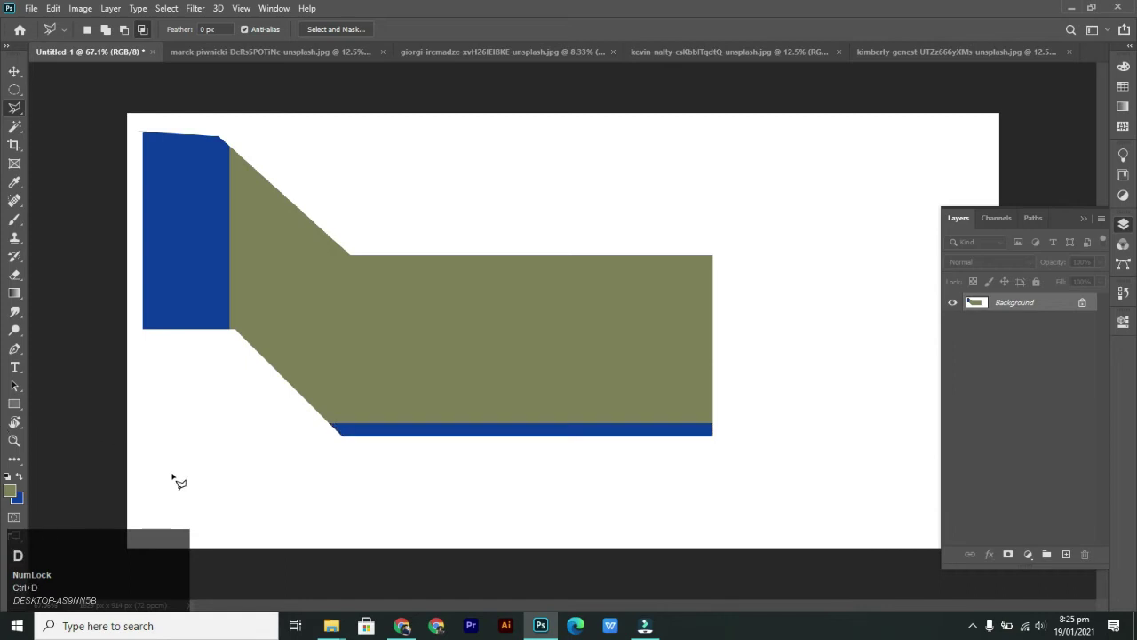
pyautogui.press('v')
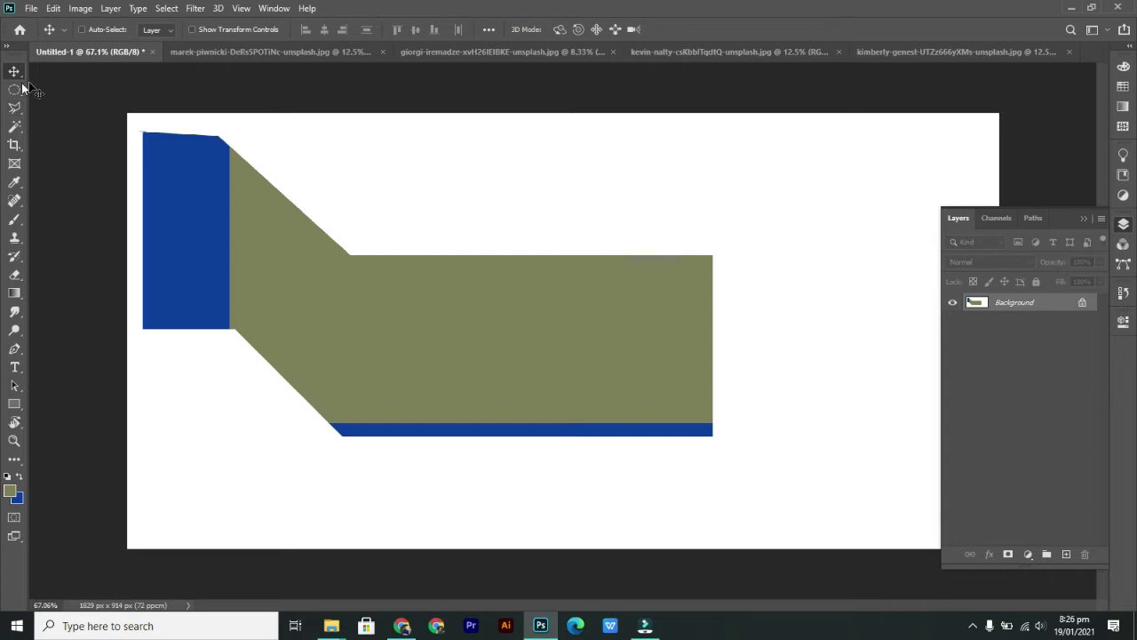
pyautogui.click(14, 405)
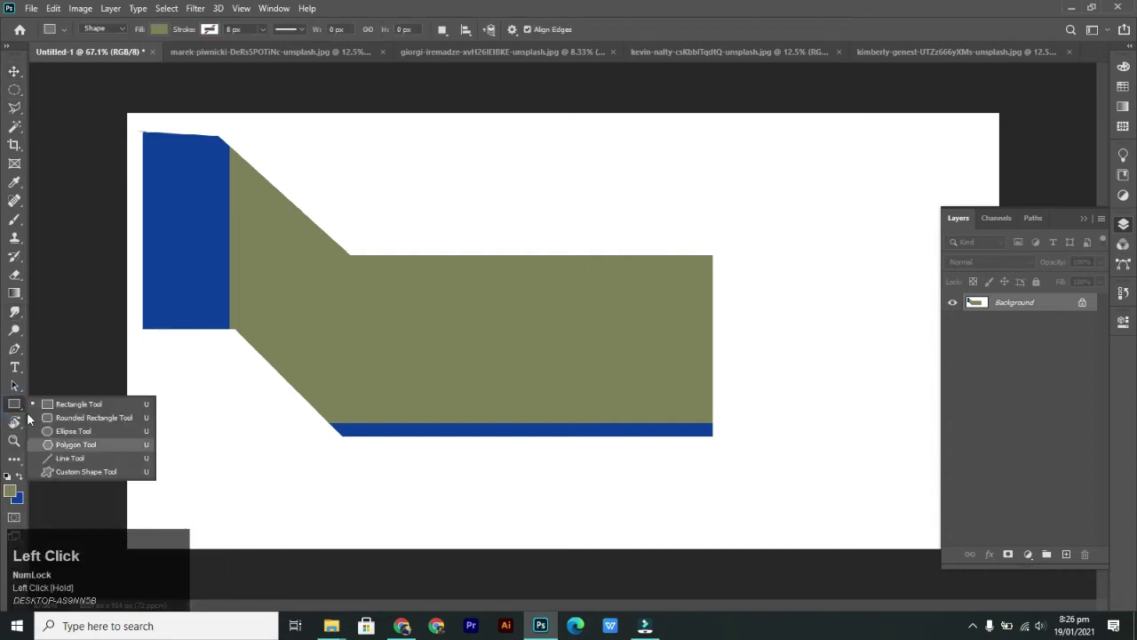
pyautogui.click(15, 407)
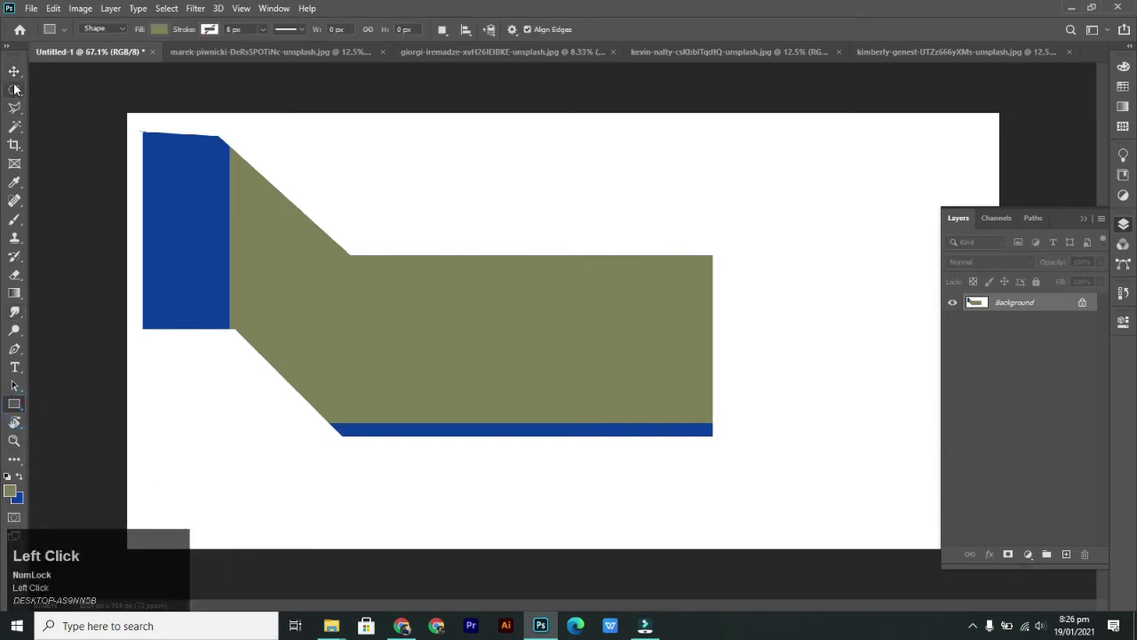
pyautogui.click(14, 71)
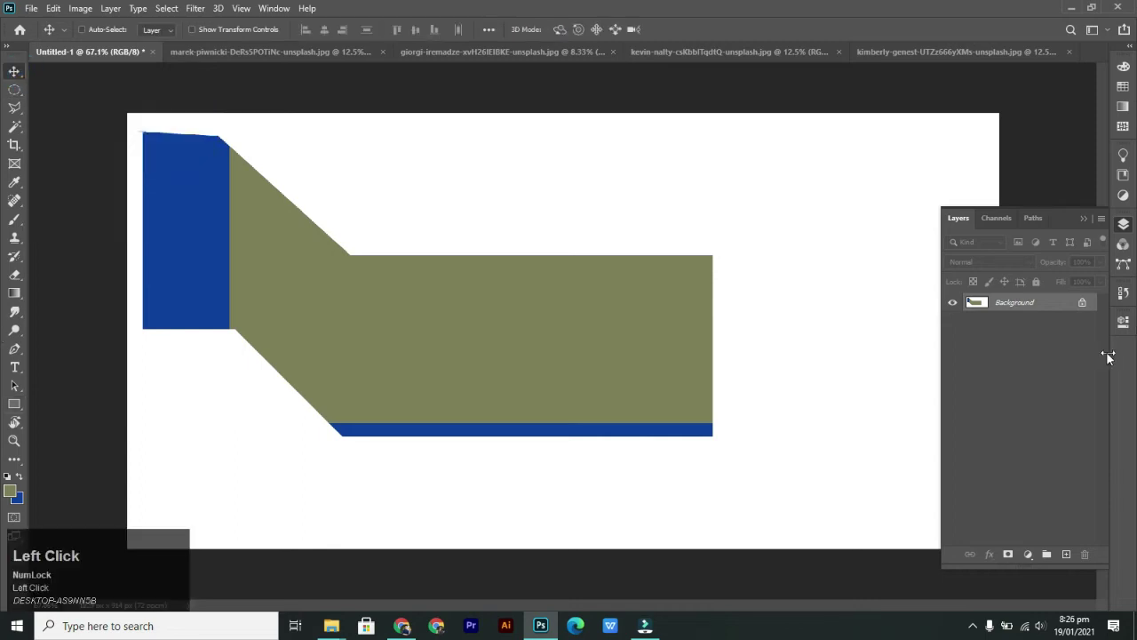
# - Undo all the polygonal fills and selections back to the blank white canvas
pyautogui.hotkey('ctrl', 'z')
pyautogui.hotkey('ctrl', 'z')
pyautogui.hotkey('ctrl', 'z')
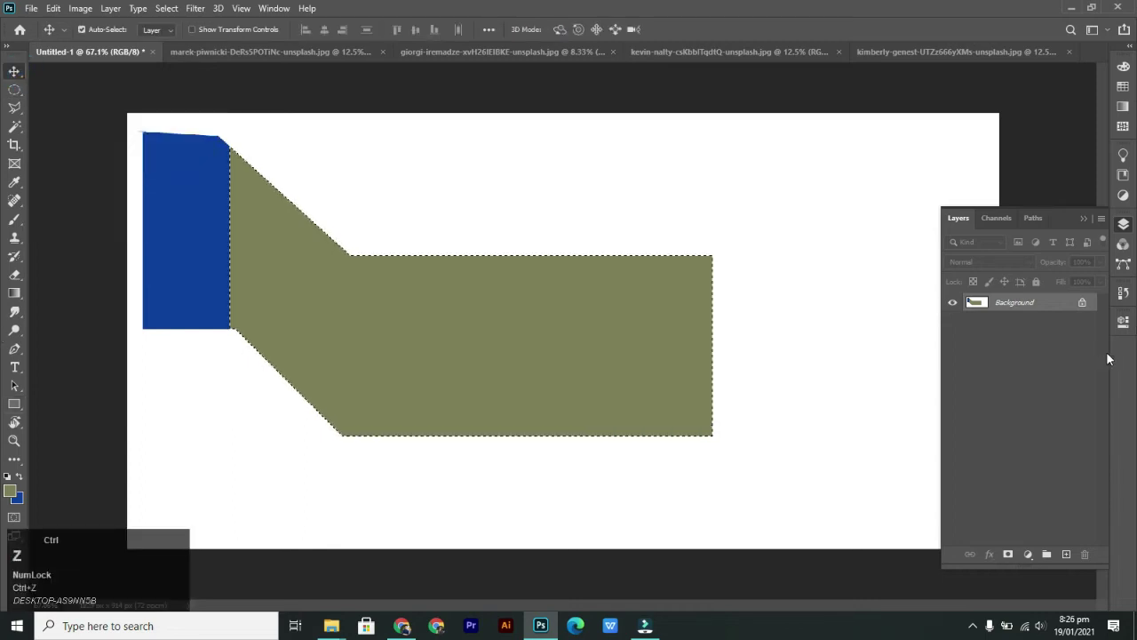
pyautogui.hotkey('ctrl', 'z')
pyautogui.hotkey('ctrl', 'z')
pyautogui.hotkey('ctrl', 'z')
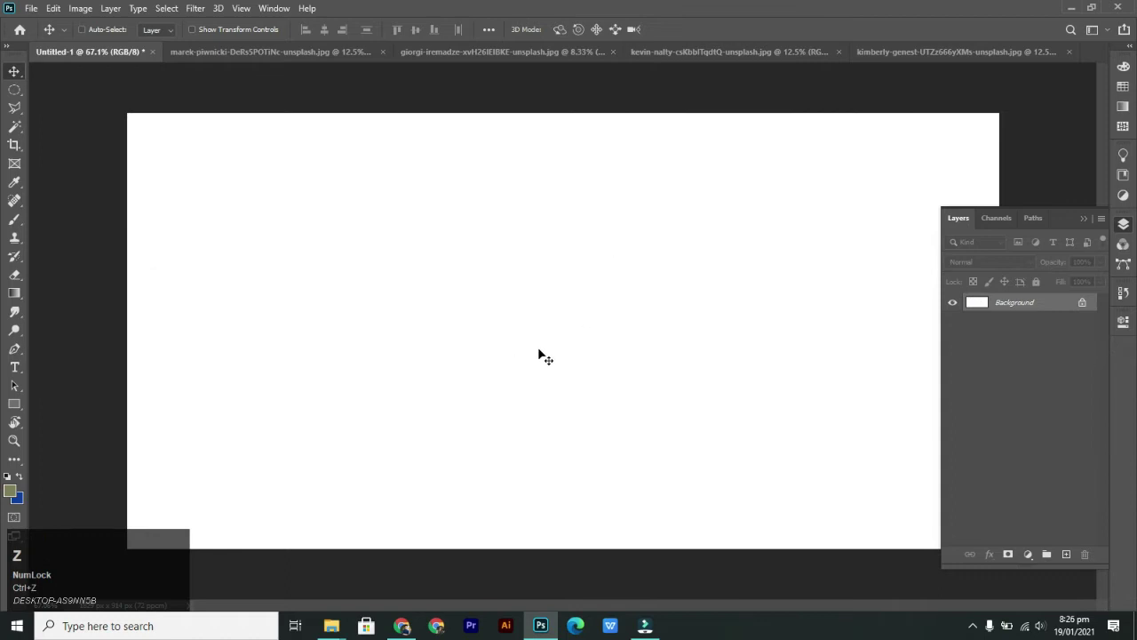
# - Switch to the Magnetic Lasso tool and bring up the wind turbine photo, giorgi-iremadze-xvH26IEIBKE-unsplash.jpg
pyautogui.moveTo(14, 108); pyautogui.dragTo(78, 136)
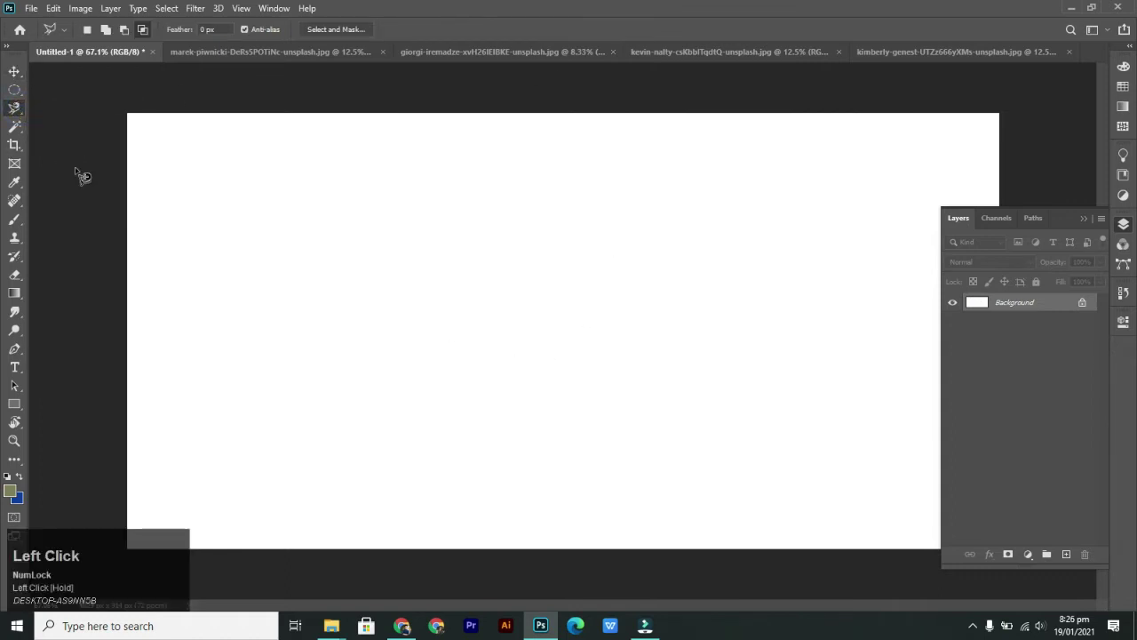
pyautogui.click(253, 55)
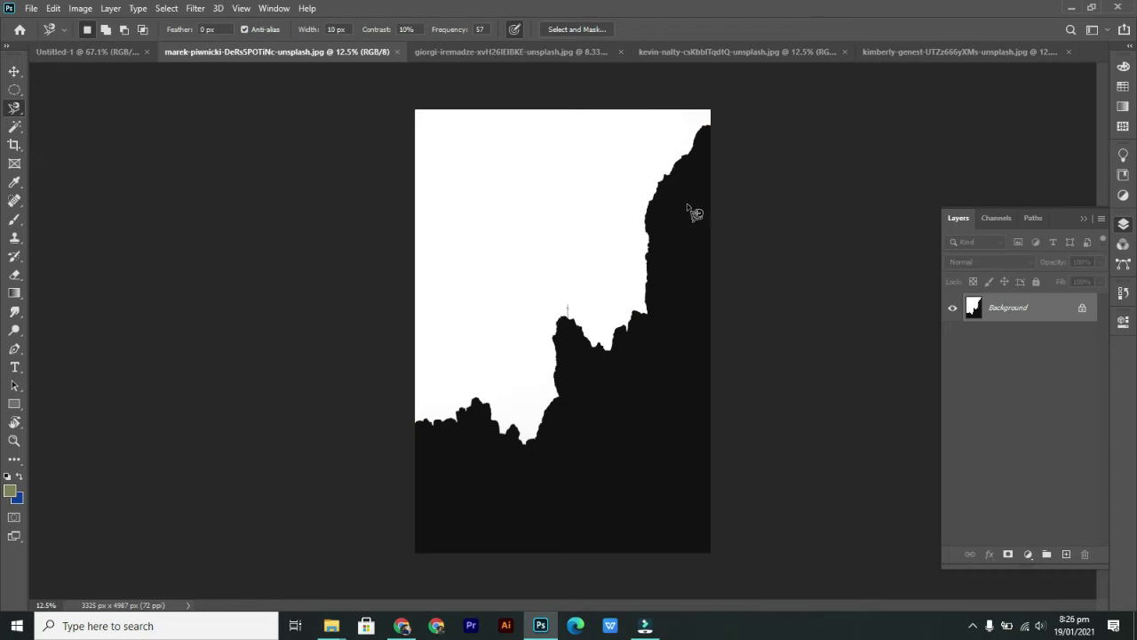
pyautogui.click(457, 52)
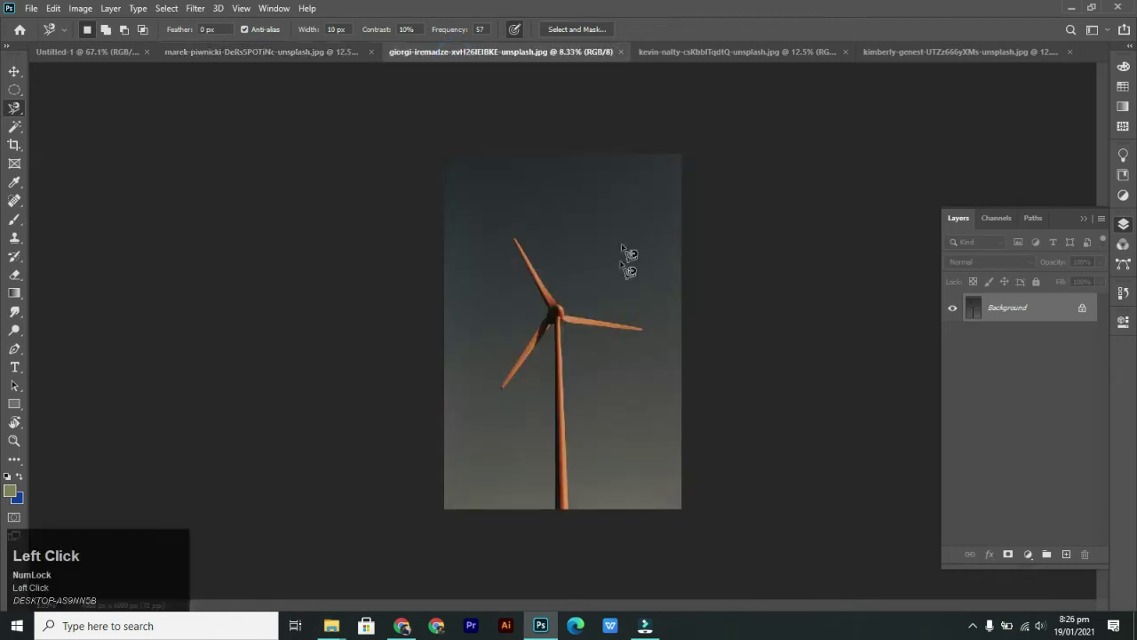
# - Trace the turbine's blades, hub and upper tower with the Magnetic Lasso, close the outline into a selection and switch to the Move tool
pyautogui.scroll(3, 544, 322)
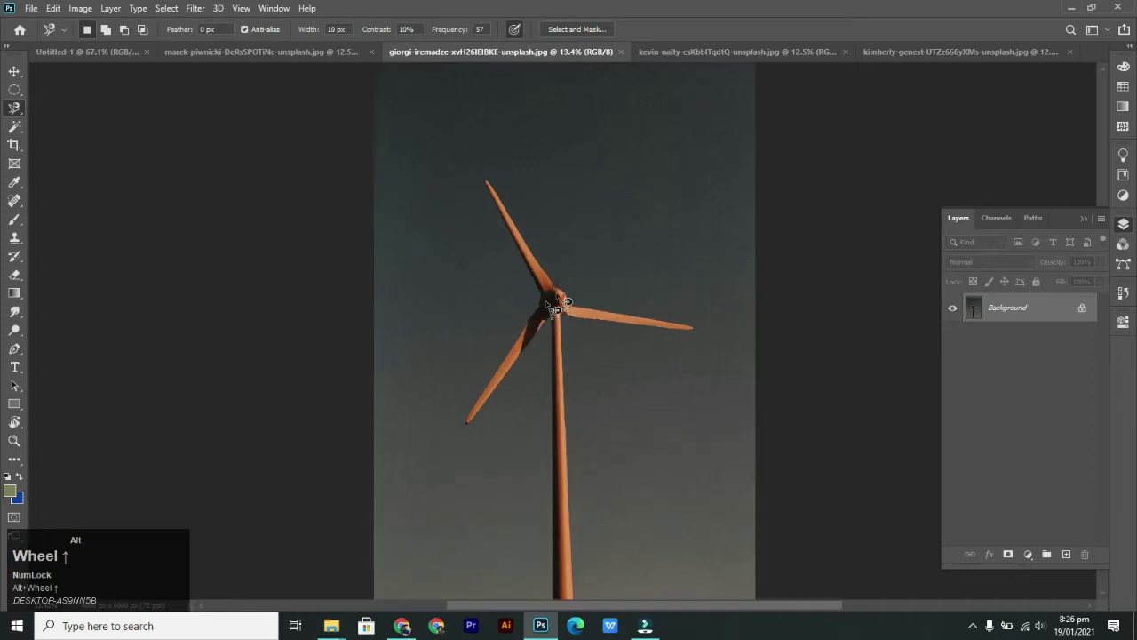
pyautogui.scroll(-1, 737, 307)
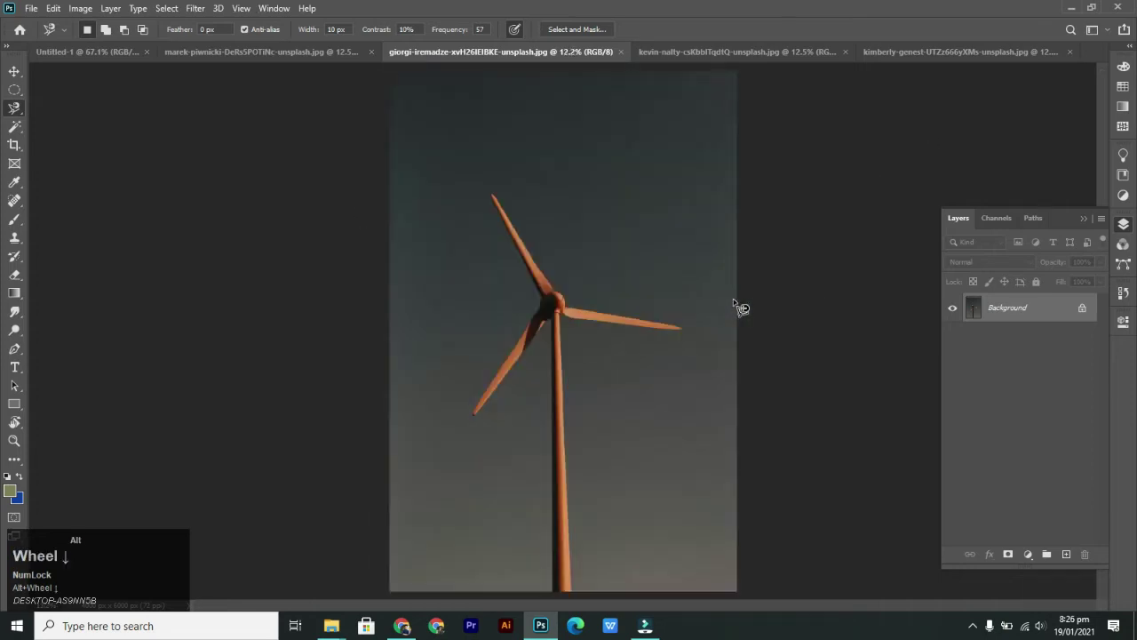
pyautogui.scroll(-1, 734, 301)
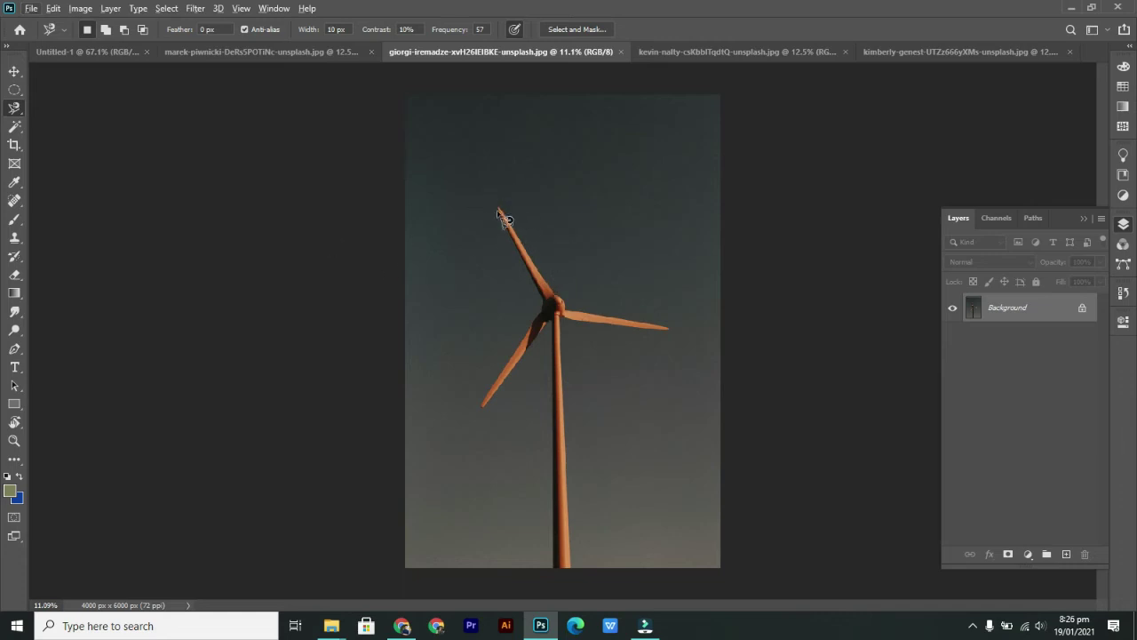
pyautogui.scroll(3, 529, 258)
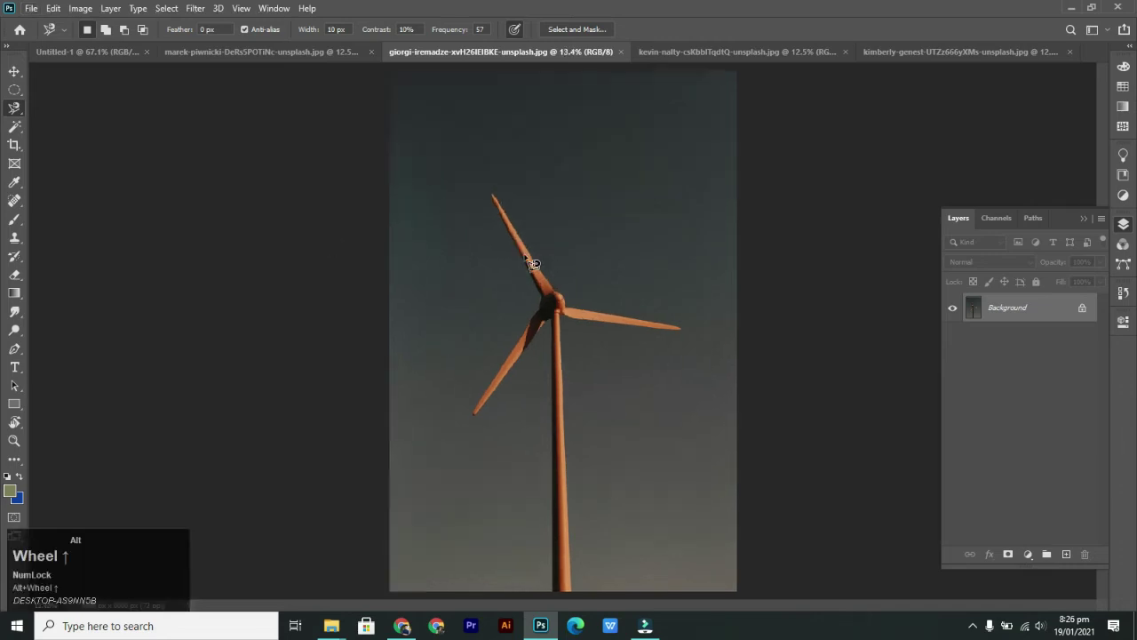
pyautogui.scroll(2, 503, 195)
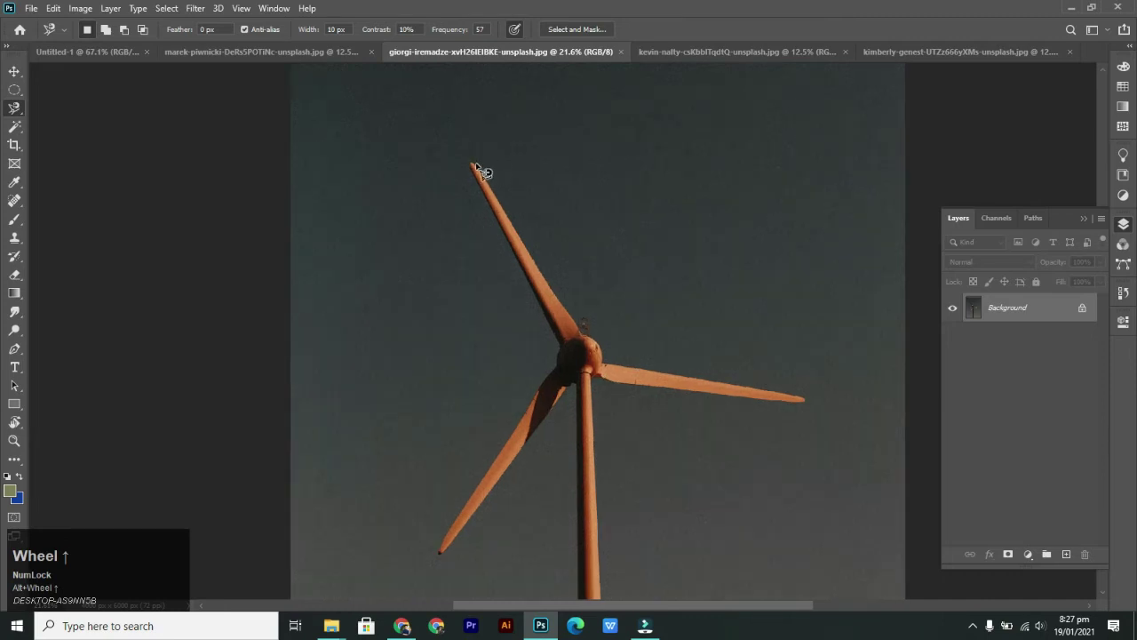
pyautogui.click(474, 166)
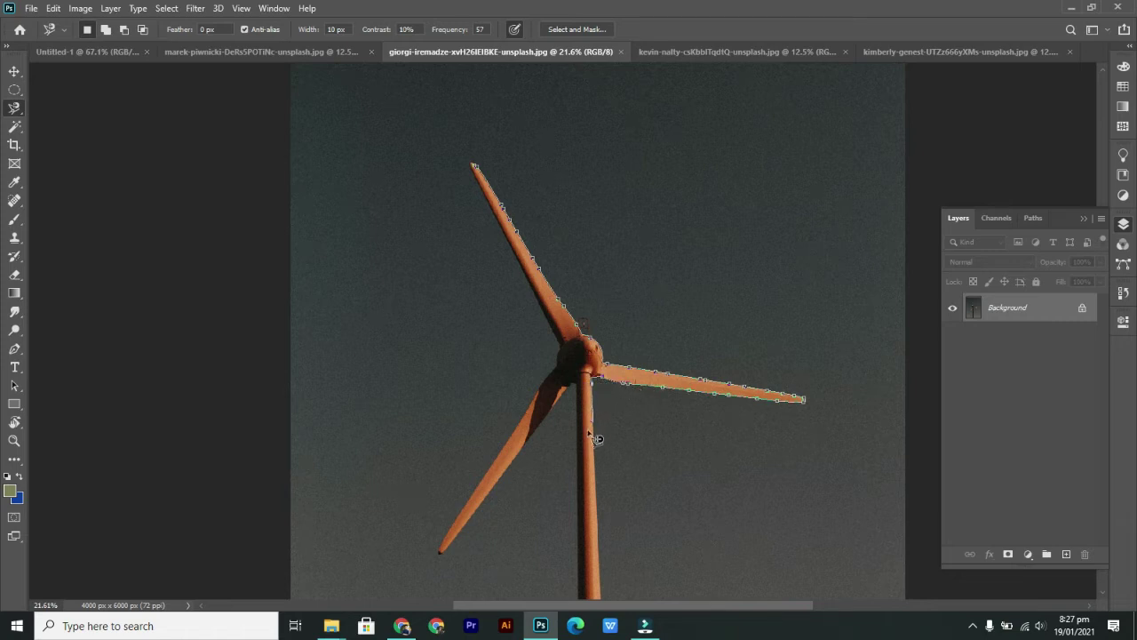
pyautogui.scroll(-1, 604, 559)
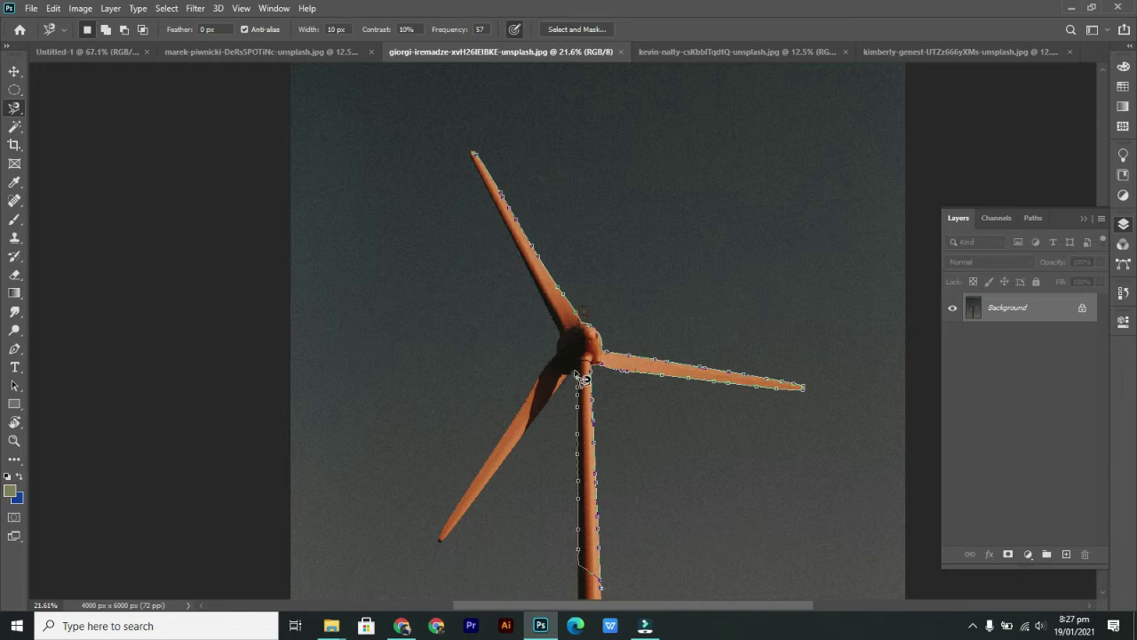
pyautogui.click(573, 373)
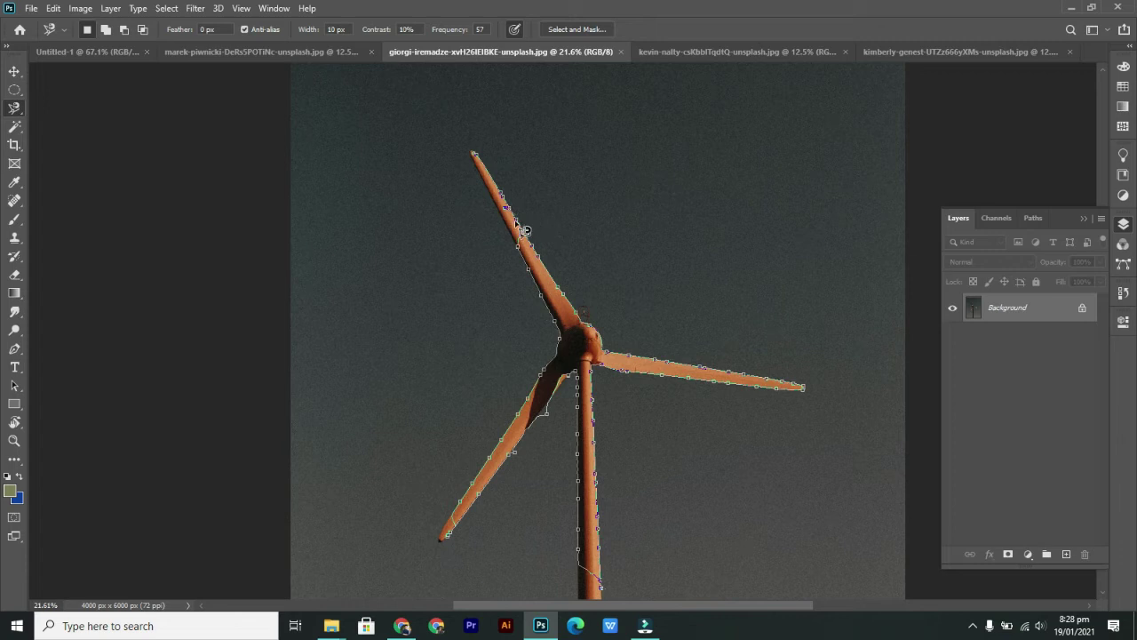
pyautogui.click(525, 230)
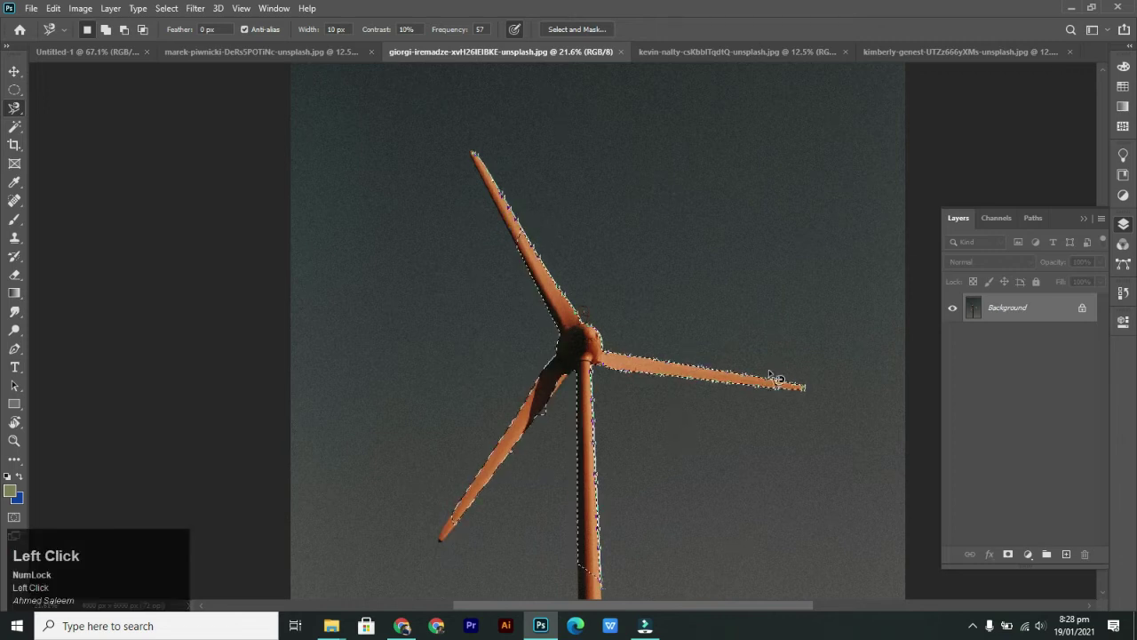
pyautogui.press('v')
pyautogui.keyDown('alt'); pyautogui.scroll(-2, 715, 397); pyautogui.keyUp('alt')
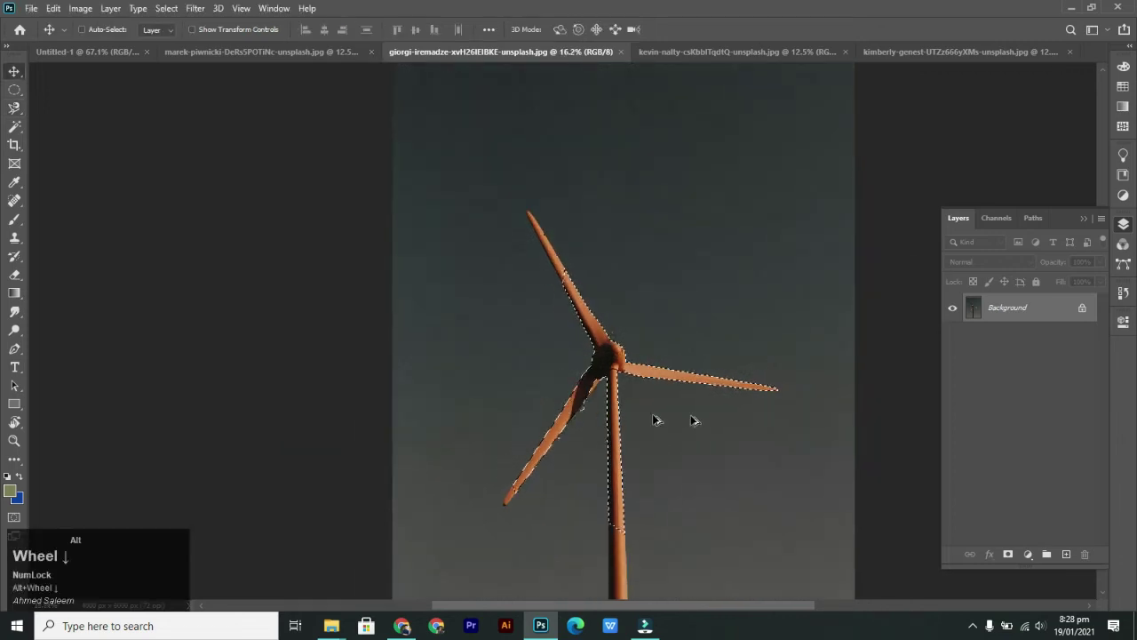
pyautogui.keyDown('alt'); pyautogui.scroll(-1, 697, 418); pyautogui.keyUp('alt')
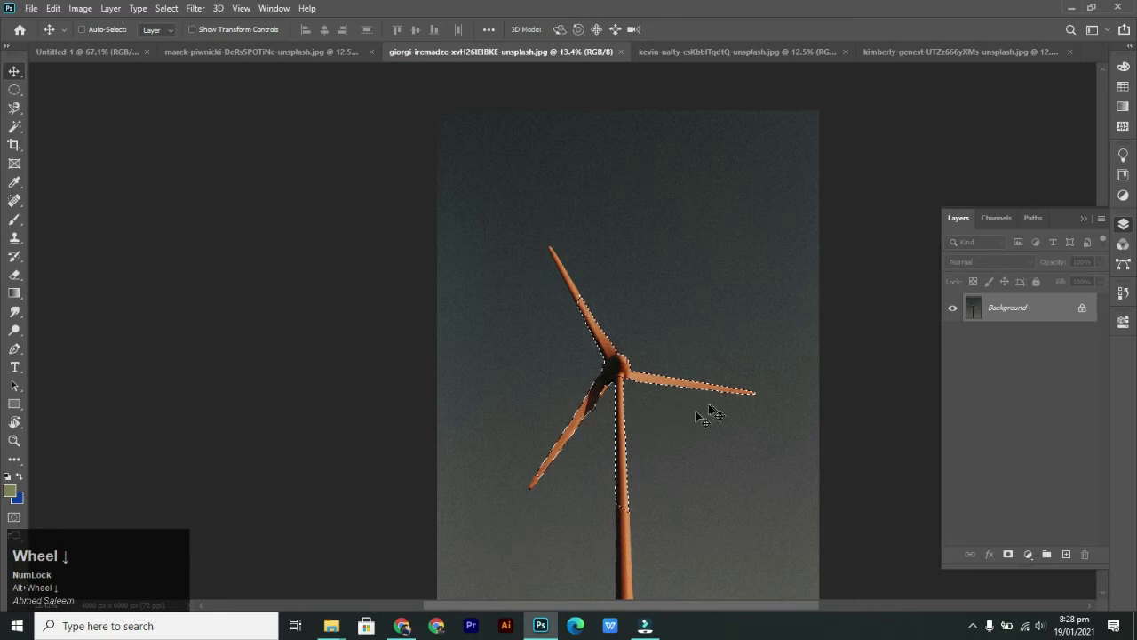
pyautogui.keyDown('alt'); pyautogui.scroll(-2, 711, 431); pyautogui.keyUp('alt')
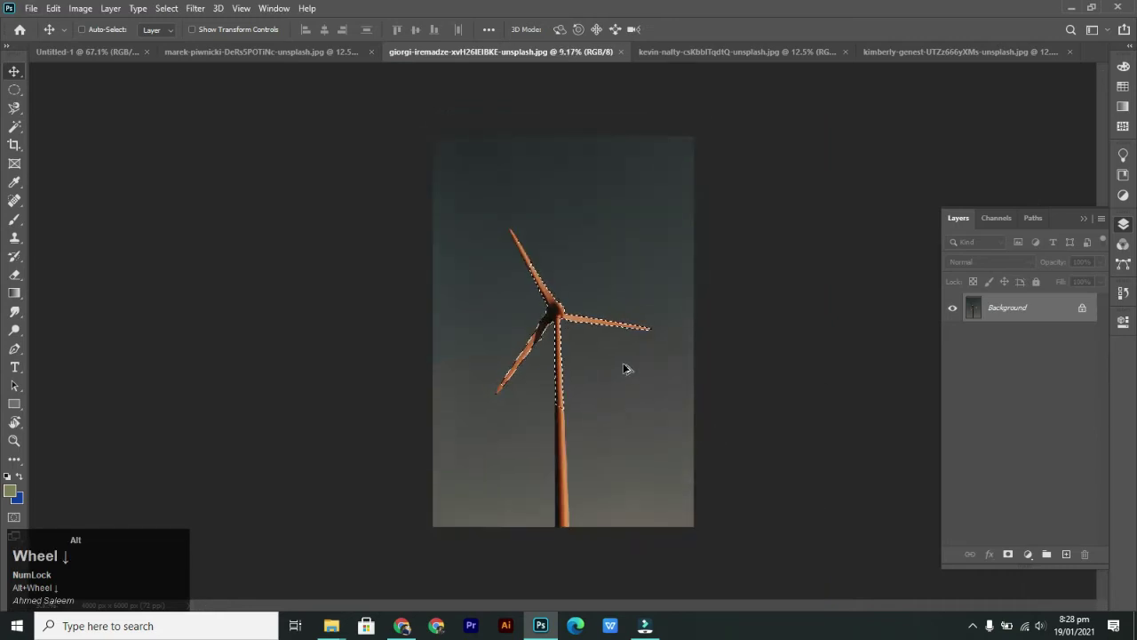
pyautogui.keyDown('alt'); pyautogui.scroll(1, 625, 369); pyautogui.keyUp('alt')
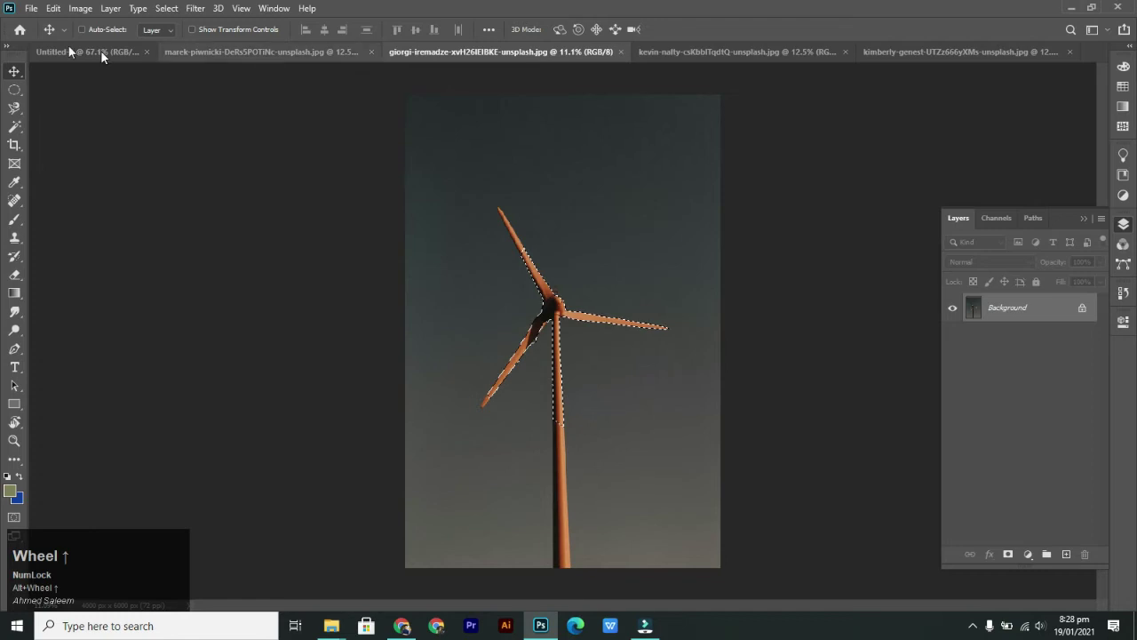
# - Return to the Magnetic Lasso and open its Width value for editing
pyautogui.click(14, 107)
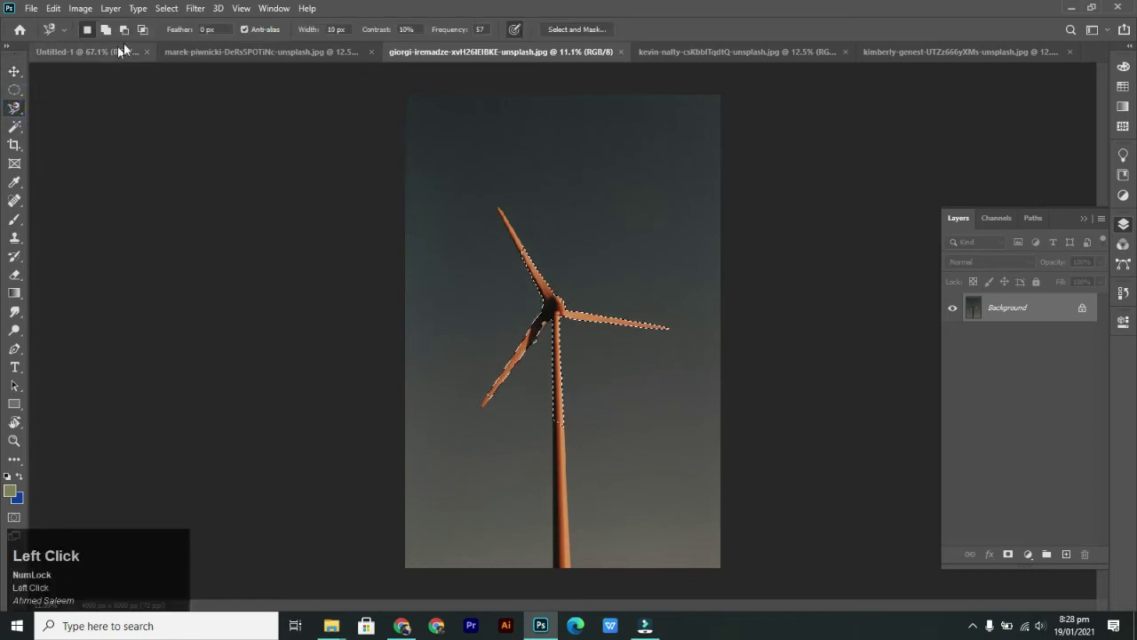
pyautogui.click(336, 29)
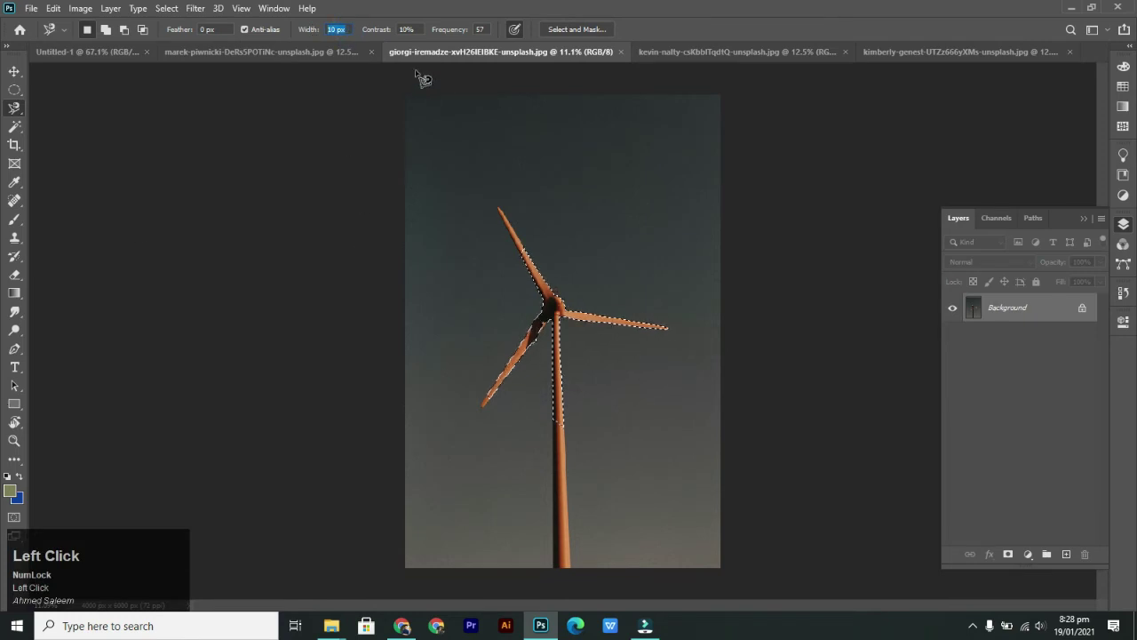
pyautogui.click(436, 22)
pyautogui.moveTo(347, 32); pyautogui.dragTo(300, 37)
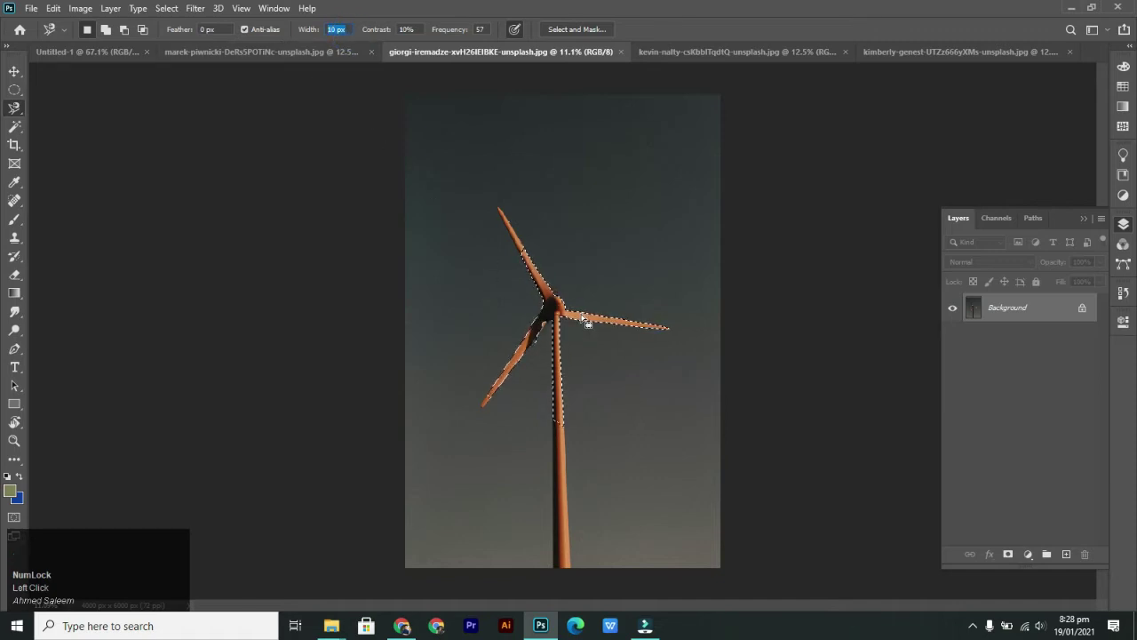
pyautogui.click(360, 27)
pyautogui.scroll(1, 581, 447)
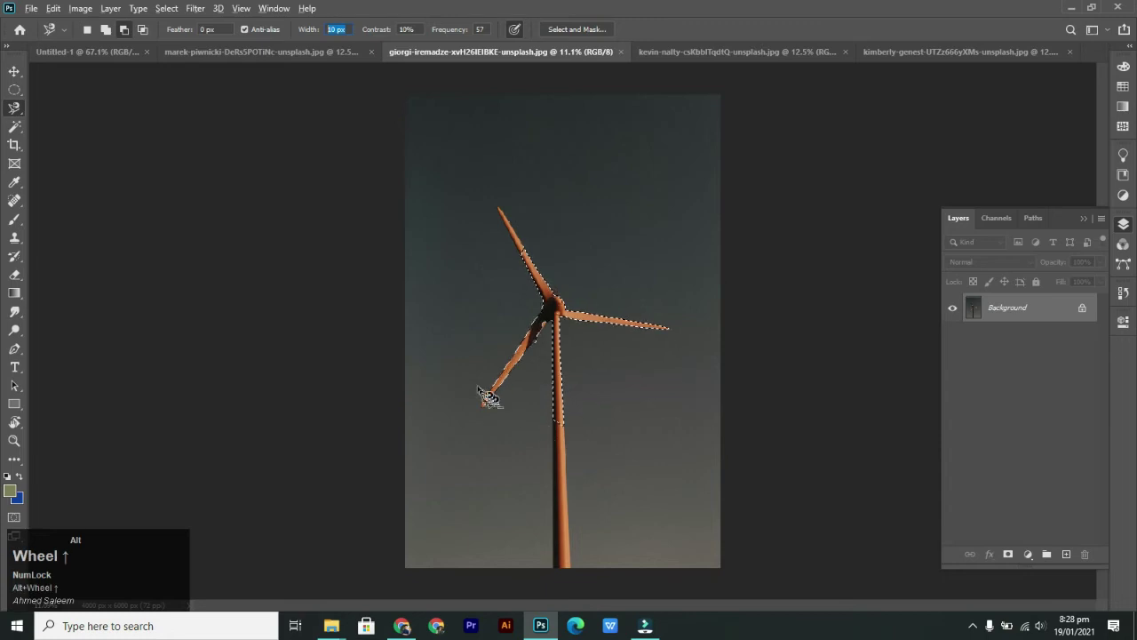
pyautogui.scroll(1, 463, 375)
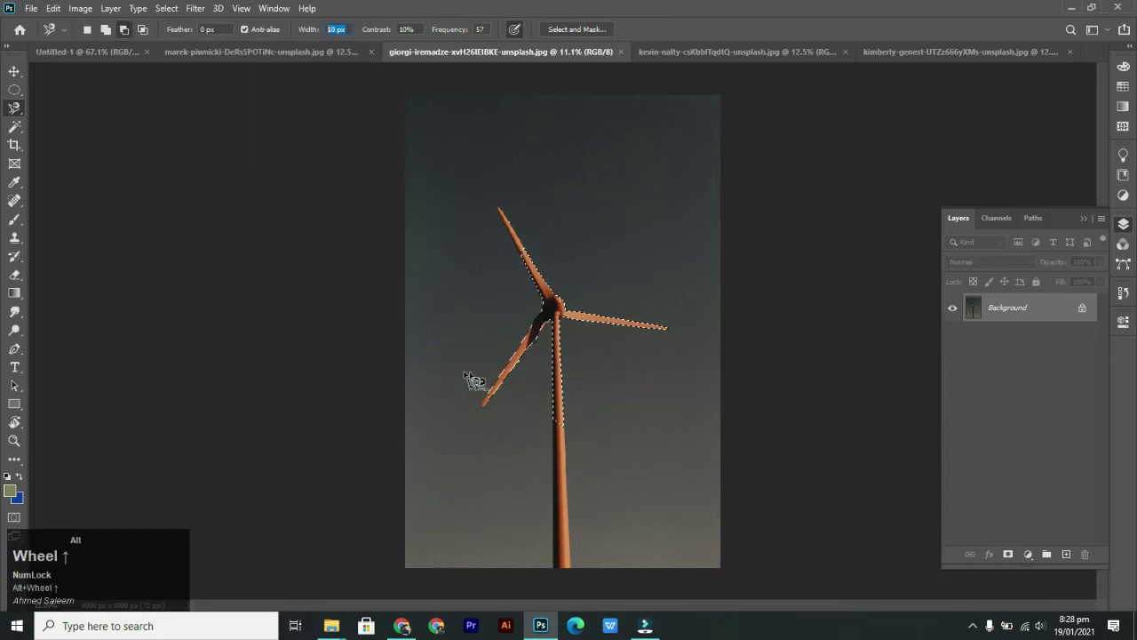
# - Switch to the Move tool and examine how closely the selection edge follows the turbine's lower blade and tower
pyautogui.click(14, 71)
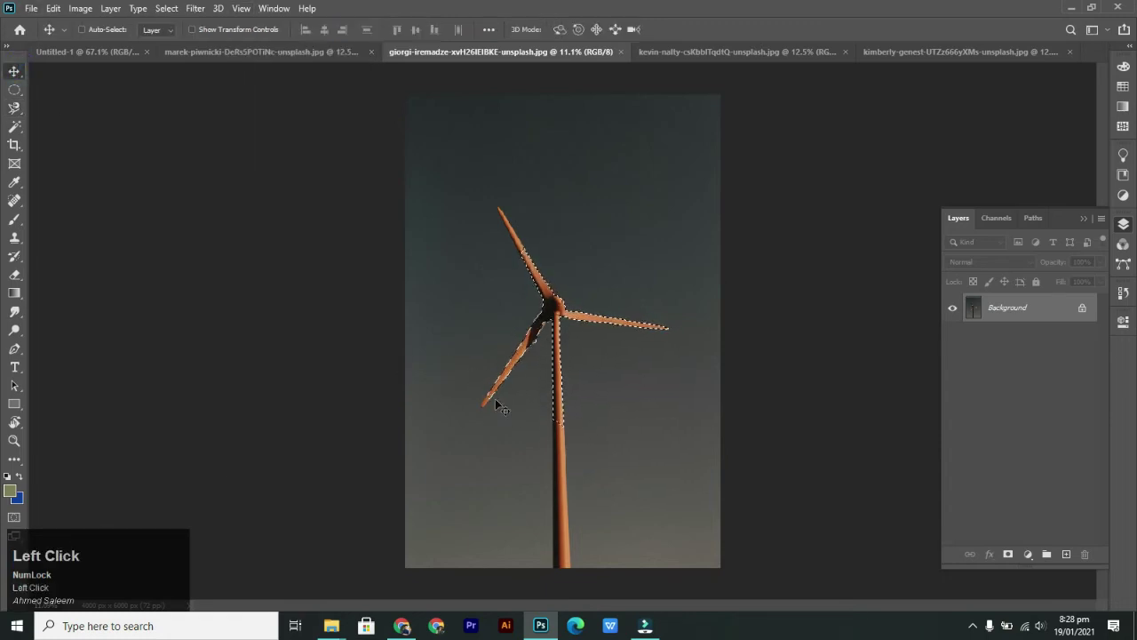
pyautogui.scroll(5, 497, 405)
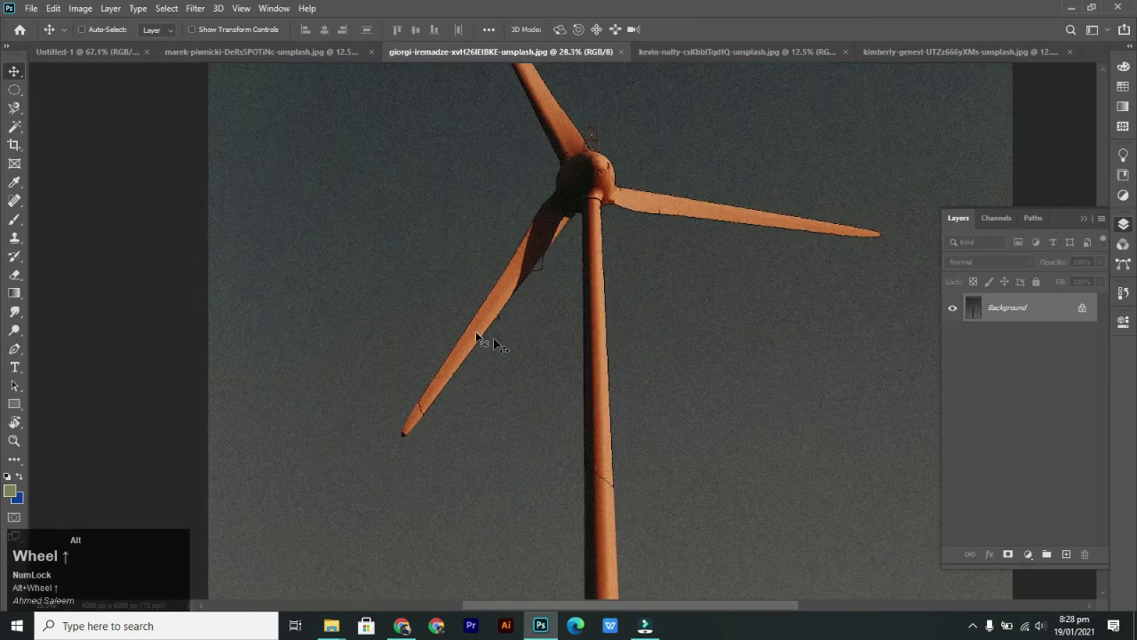
pyautogui.scroll(3, 480, 345)
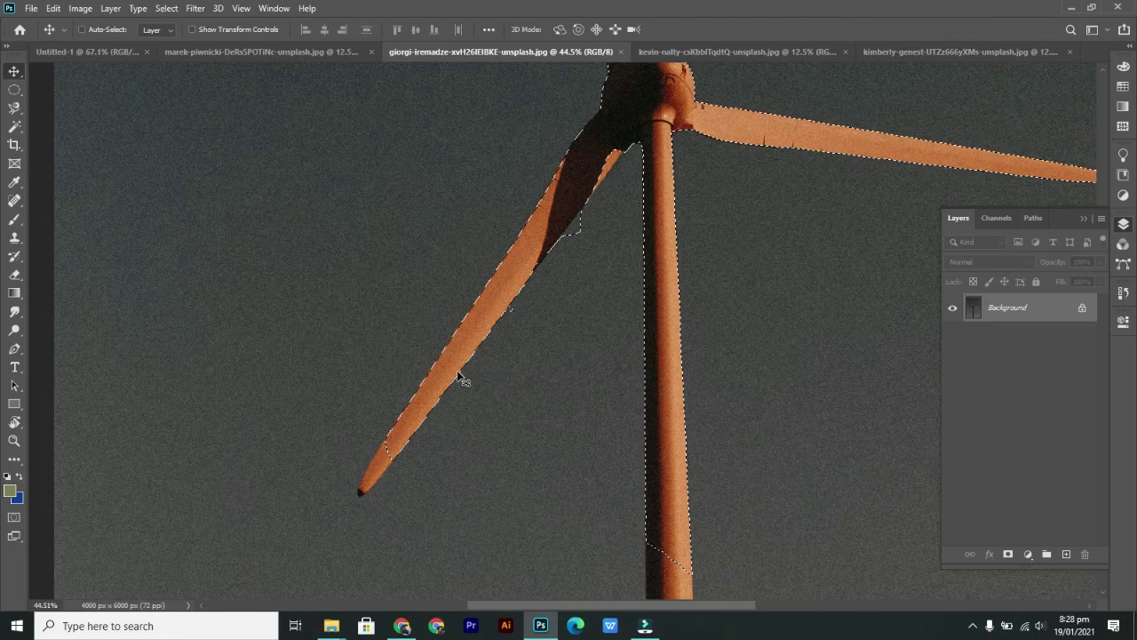
pyautogui.scroll(-2, 457, 370)
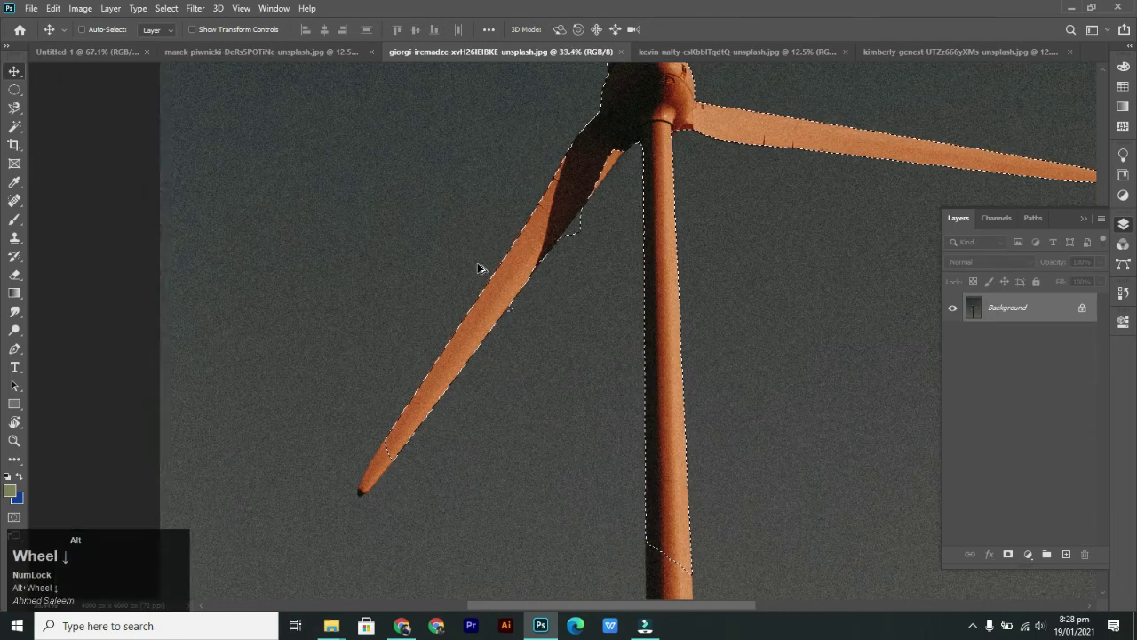
pyautogui.scroll(-1, 478, 269)
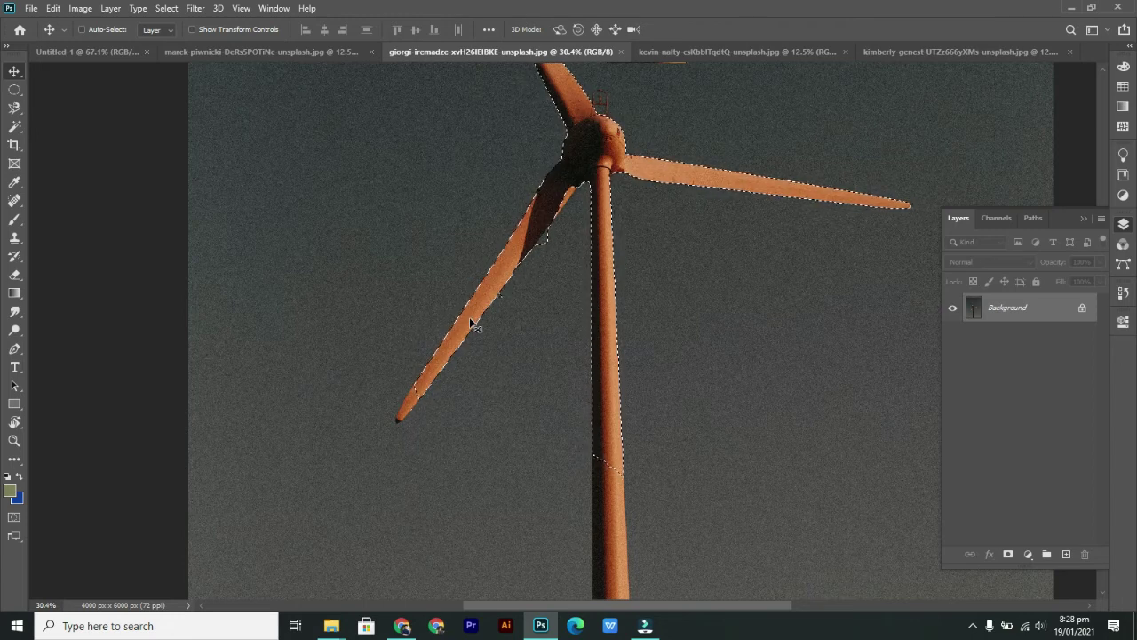
pyautogui.scroll(-2, 479, 305)
pyautogui.scroll(-2, 479, 307)
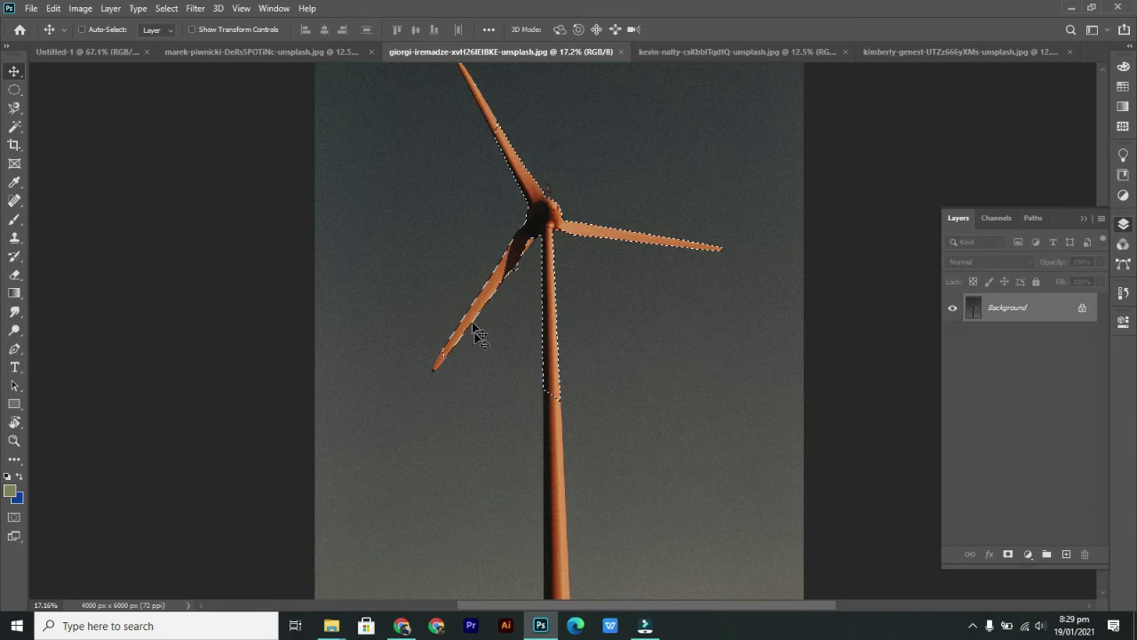
pyautogui.scroll(-2, 472, 311)
pyautogui.press('v')
pyautogui.scroll(-1, 444, 279)
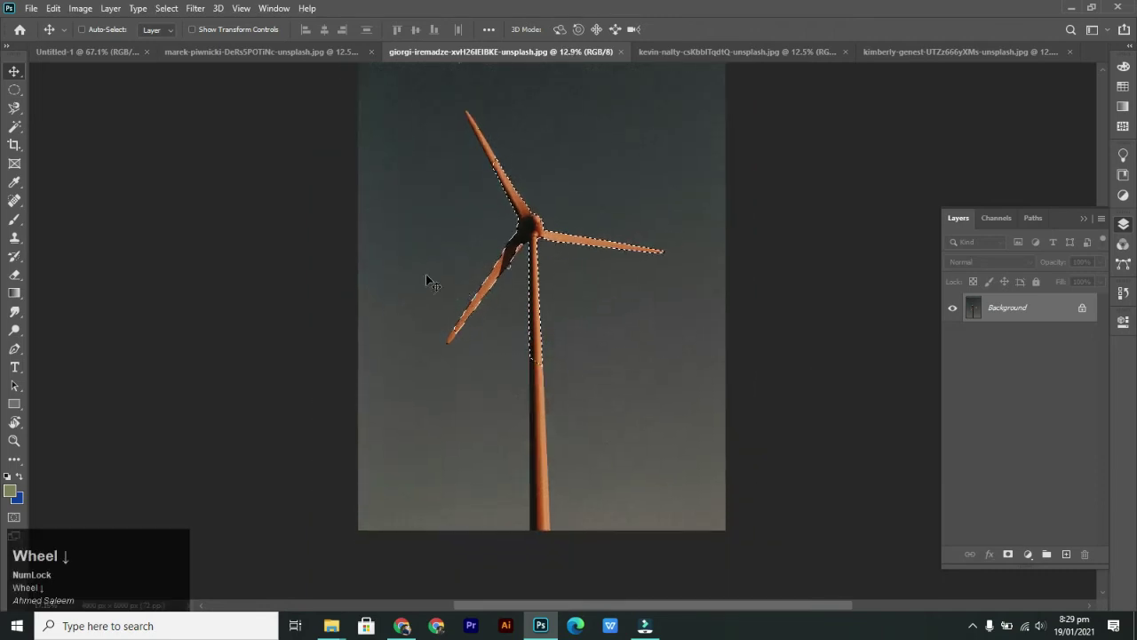
# - Deselect the traced area and select the whole turbine with the Object Selection tool in Rectangle mode, enclosing the blades and tower
pyautogui.hotkey('ctrl', 'd')
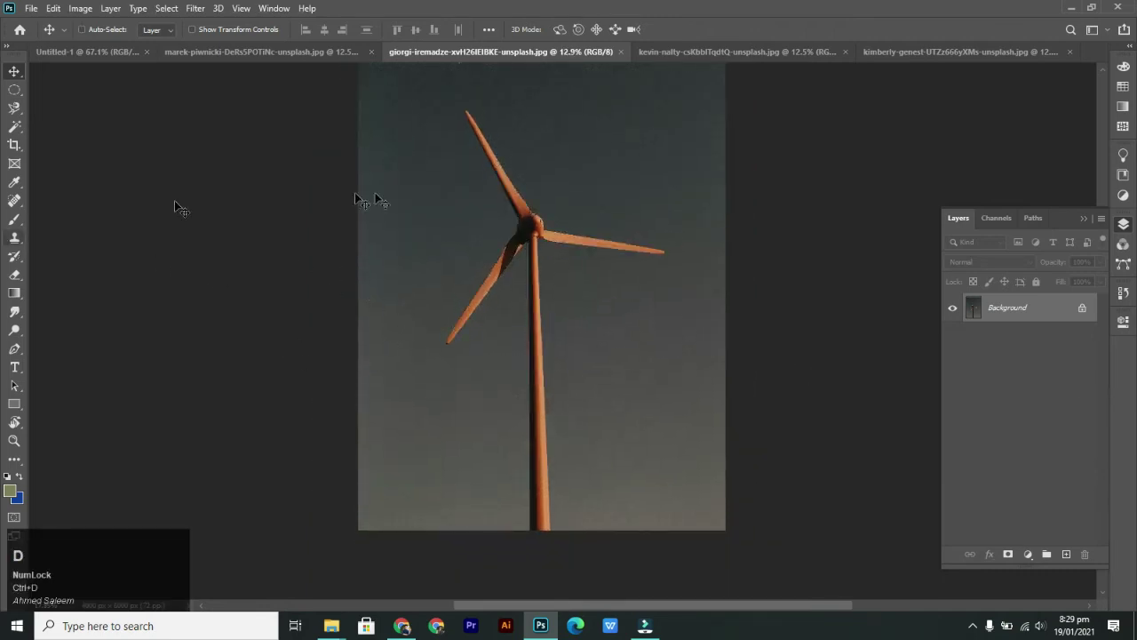
pyautogui.scroll(-1, 325, 183)
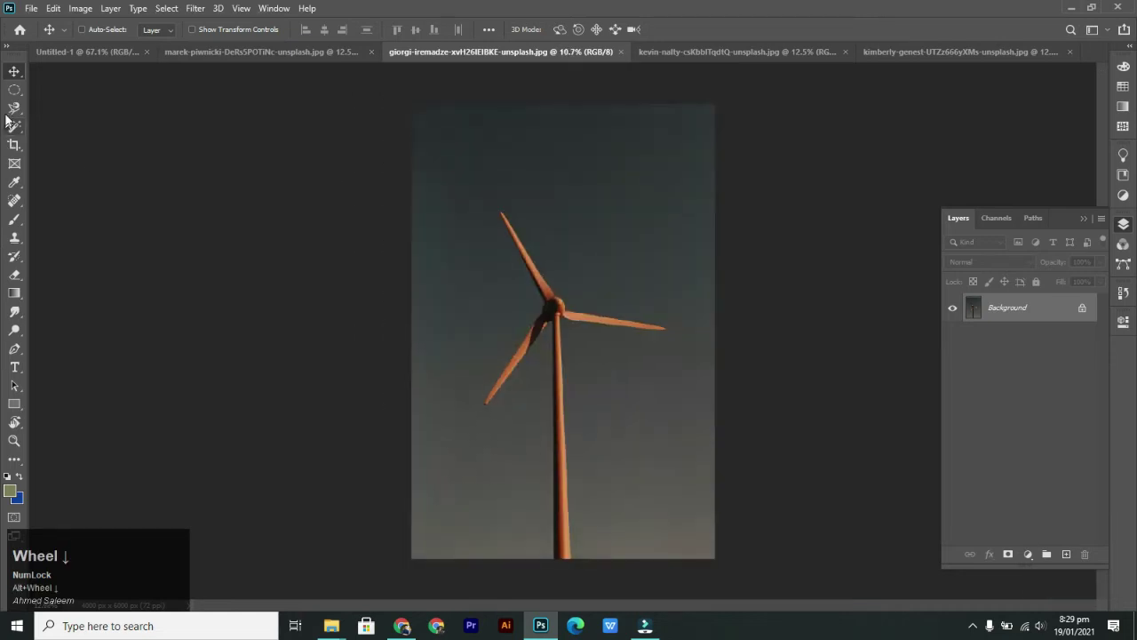
pyautogui.click(14, 108)
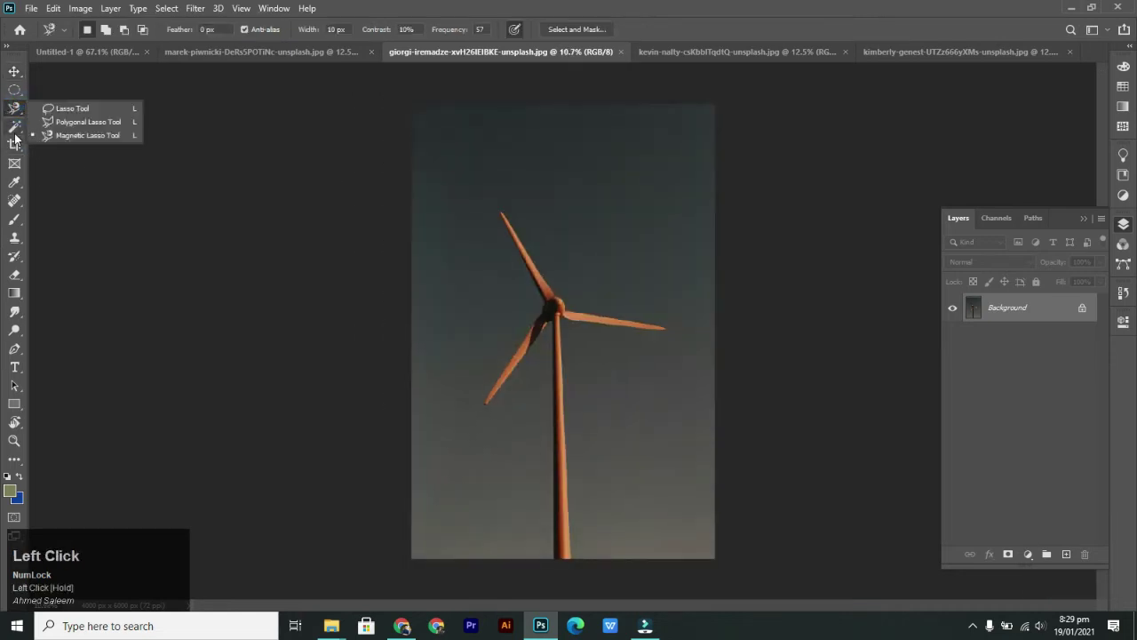
pyautogui.click(14, 134)
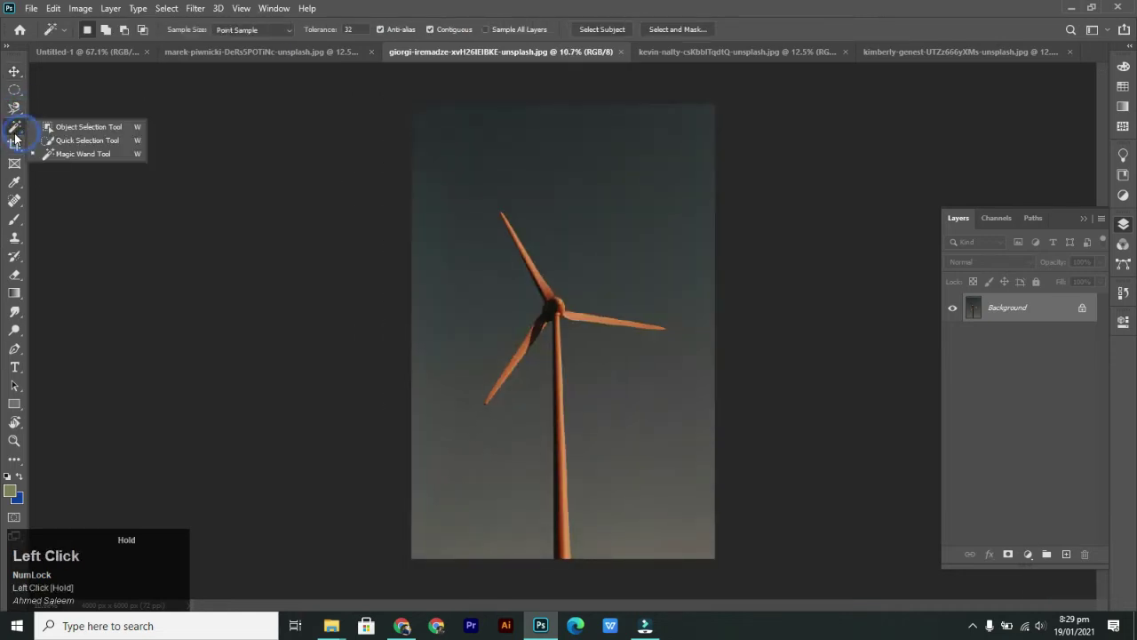
pyautogui.click(67, 131)
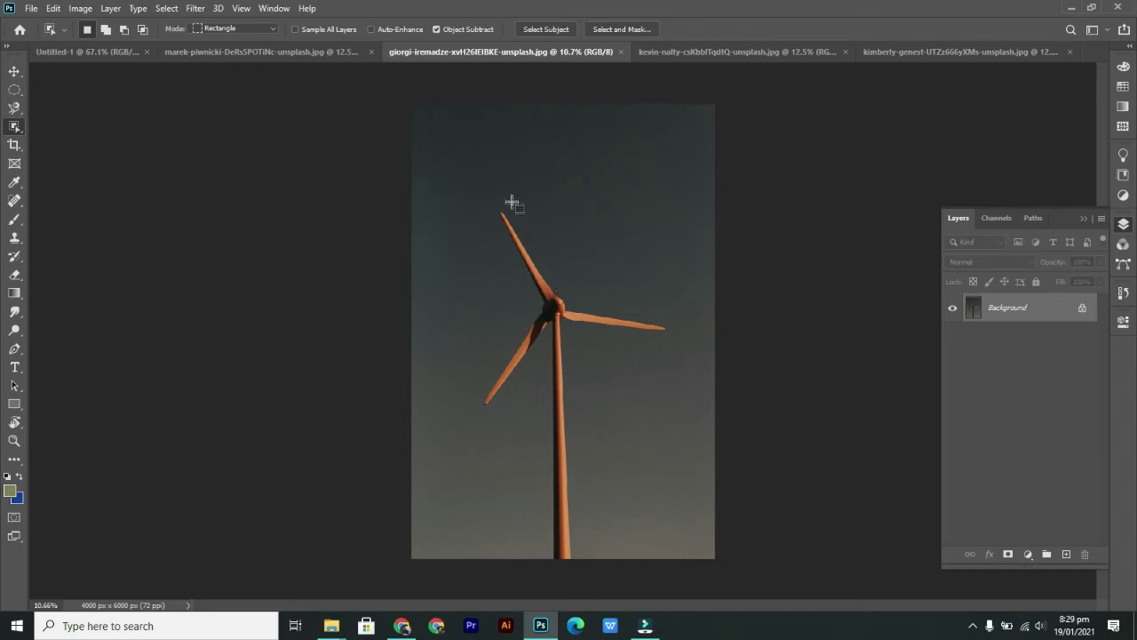
pyautogui.moveTo(460, 196); pyautogui.dragTo(478, 258)
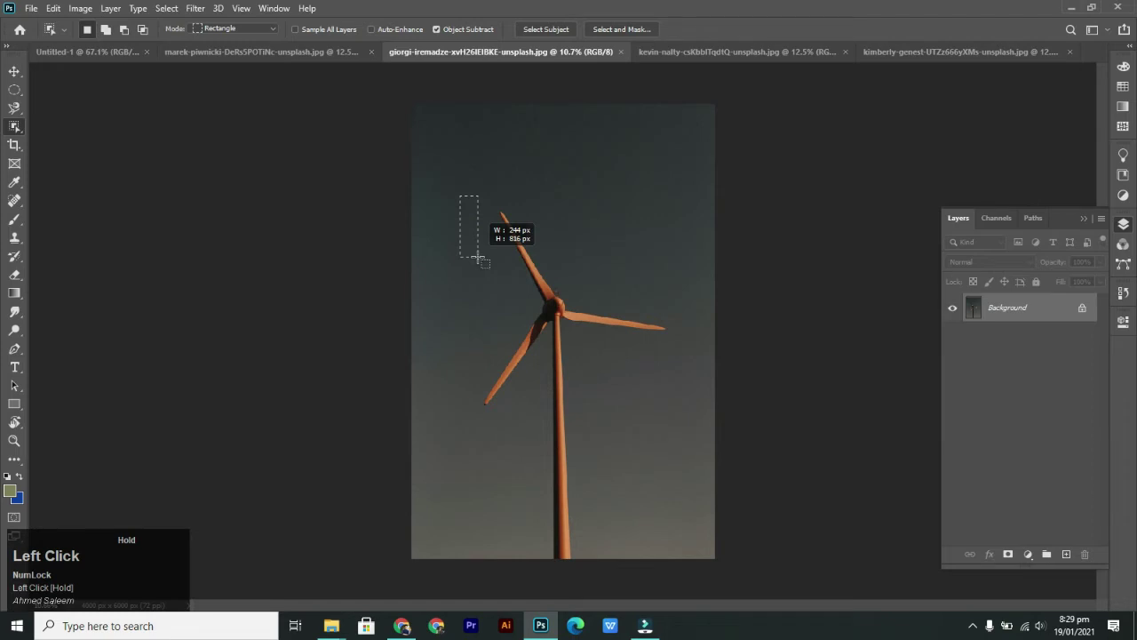
pyautogui.moveTo(478, 258); pyautogui.dragTo(674, 577)
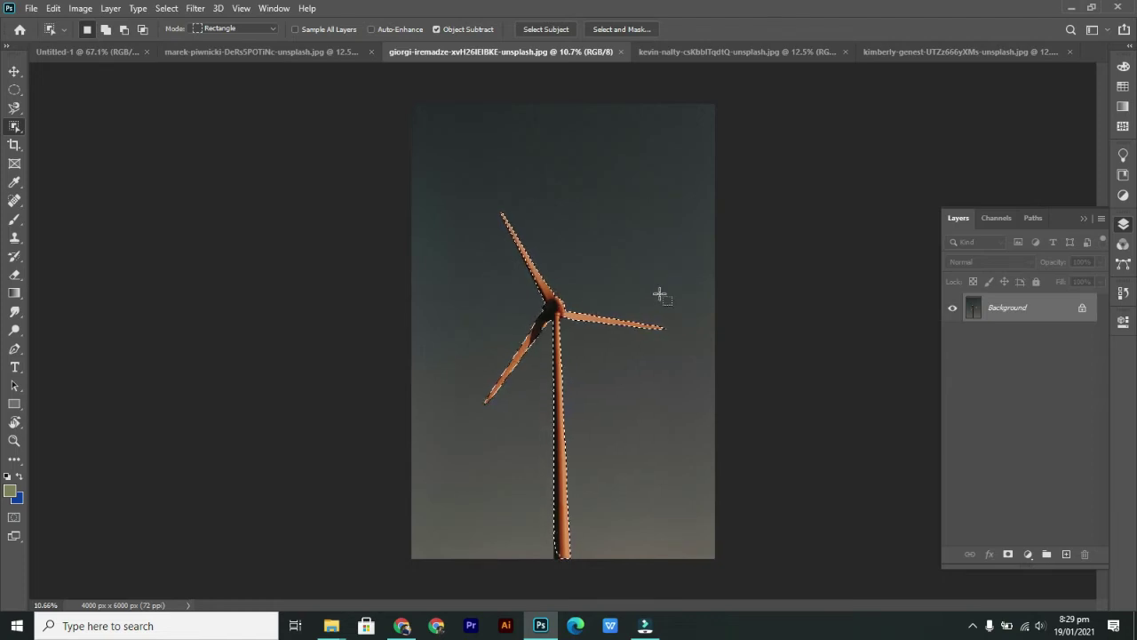
# - Switch to the Move tool and examine how closely the selection edge follows the turbine's blades, hub and tower
pyautogui.press('v')
pyautogui.scroll(4, 495, 310)
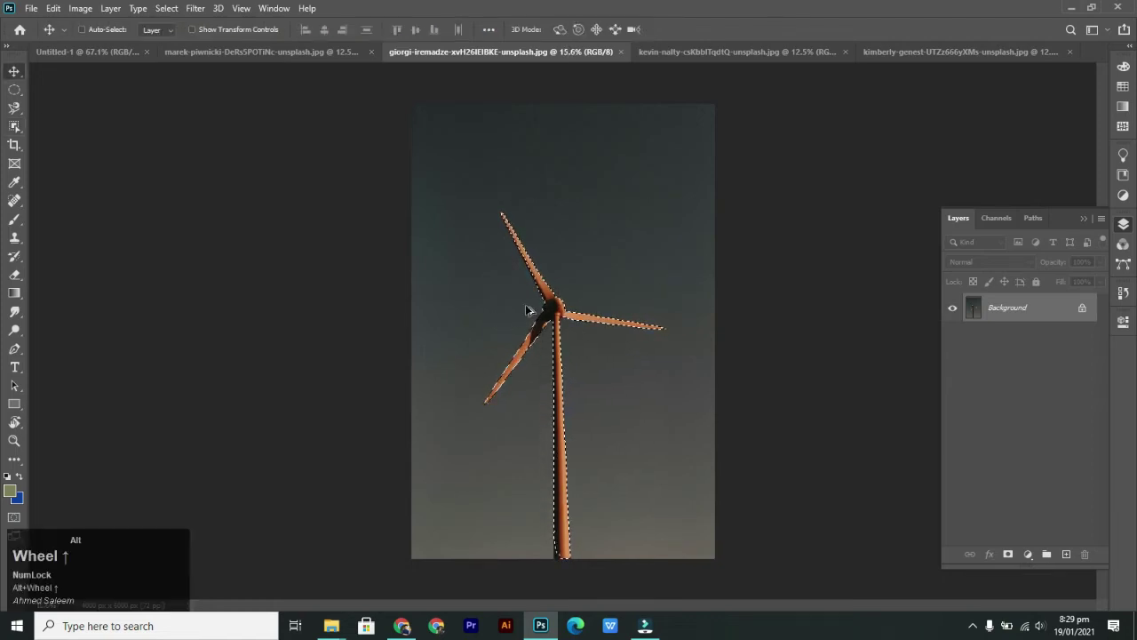
pyautogui.scroll(2, 590, 271)
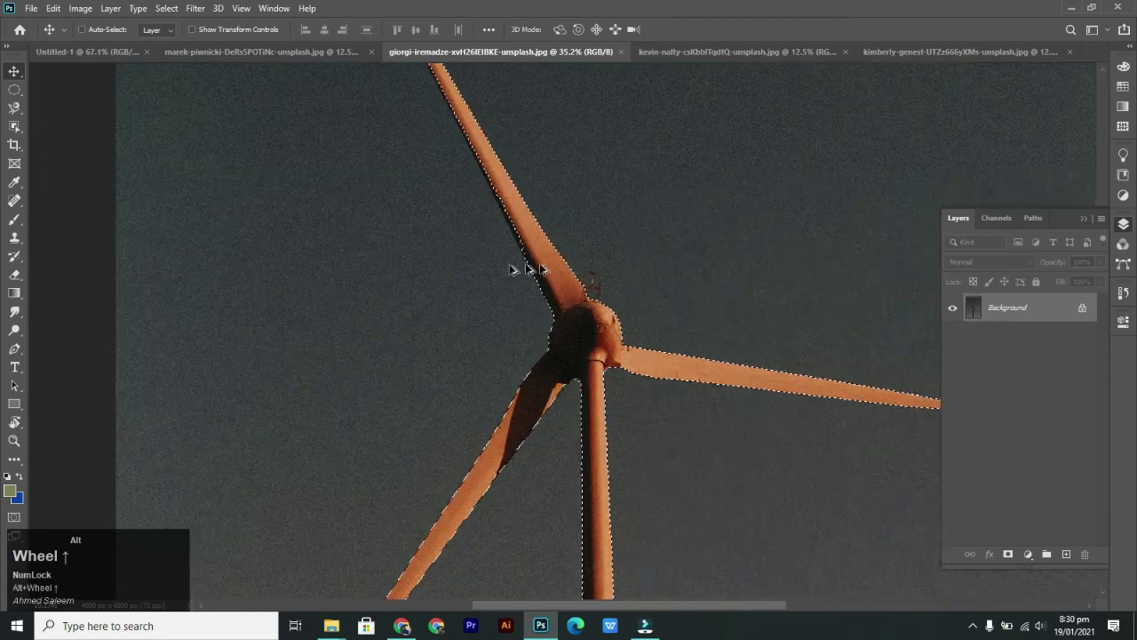
pyautogui.scroll(-1, 599, 356)
pyautogui.scroll(-2, 599, 355)
pyautogui.scroll(-4, 639, 437)
pyautogui.scroll(-3, 643, 437)
pyautogui.scroll(-1, 538, 153)
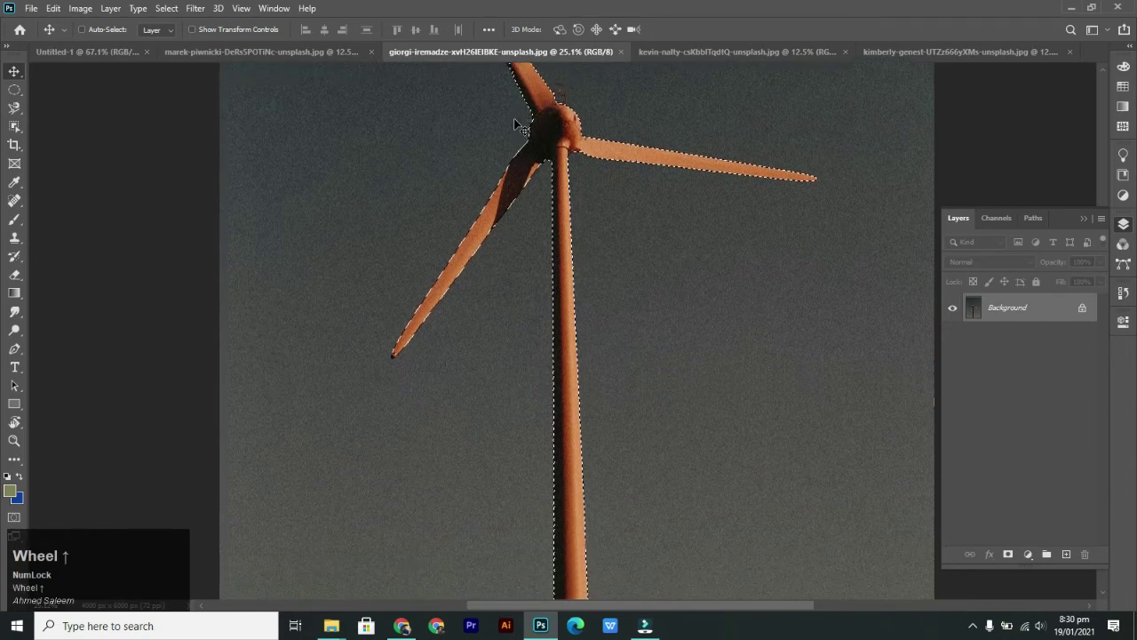
pyautogui.scroll(3, 531, 122)
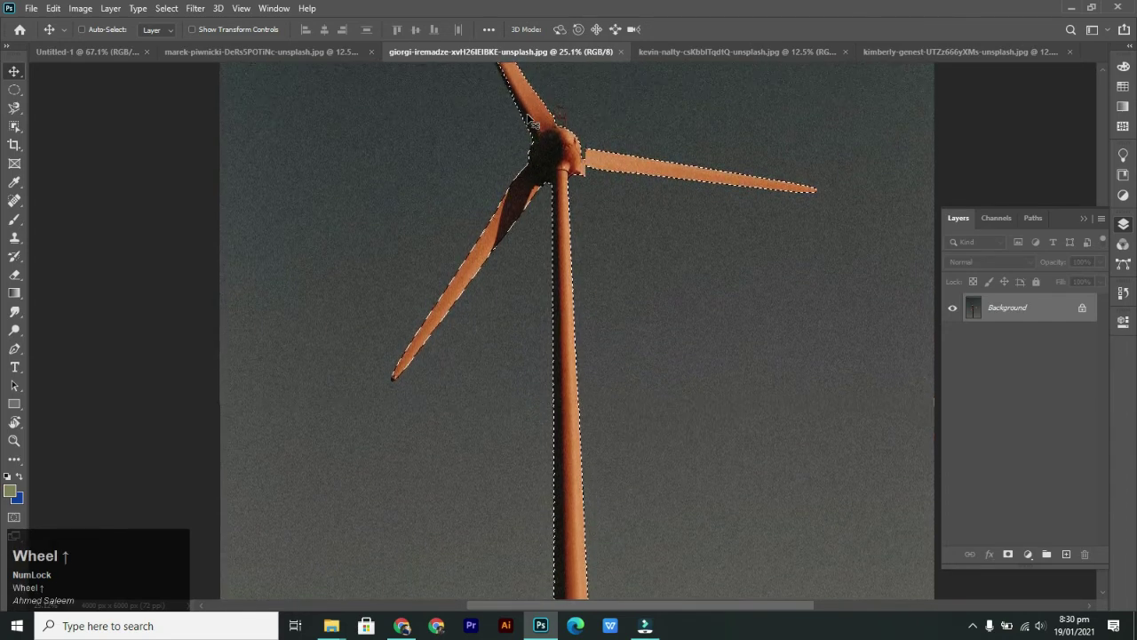
pyautogui.scroll(3, 514, 102)
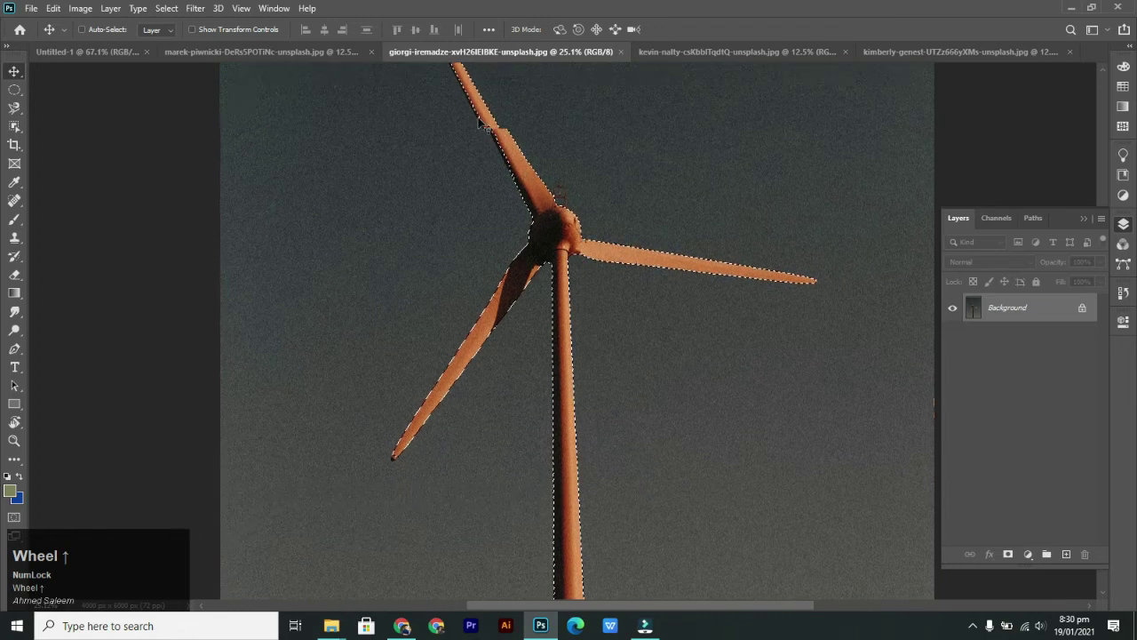
pyautogui.scroll(2, 497, 224)
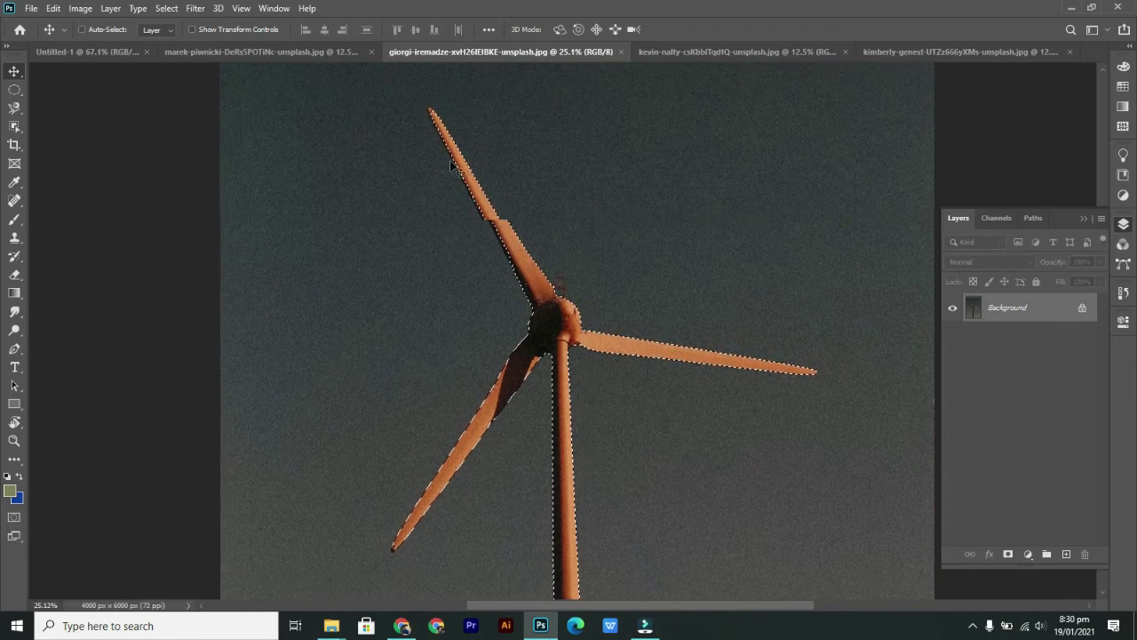
pyautogui.scroll(1, 453, 178)
pyautogui.scroll(6, 453, 178)
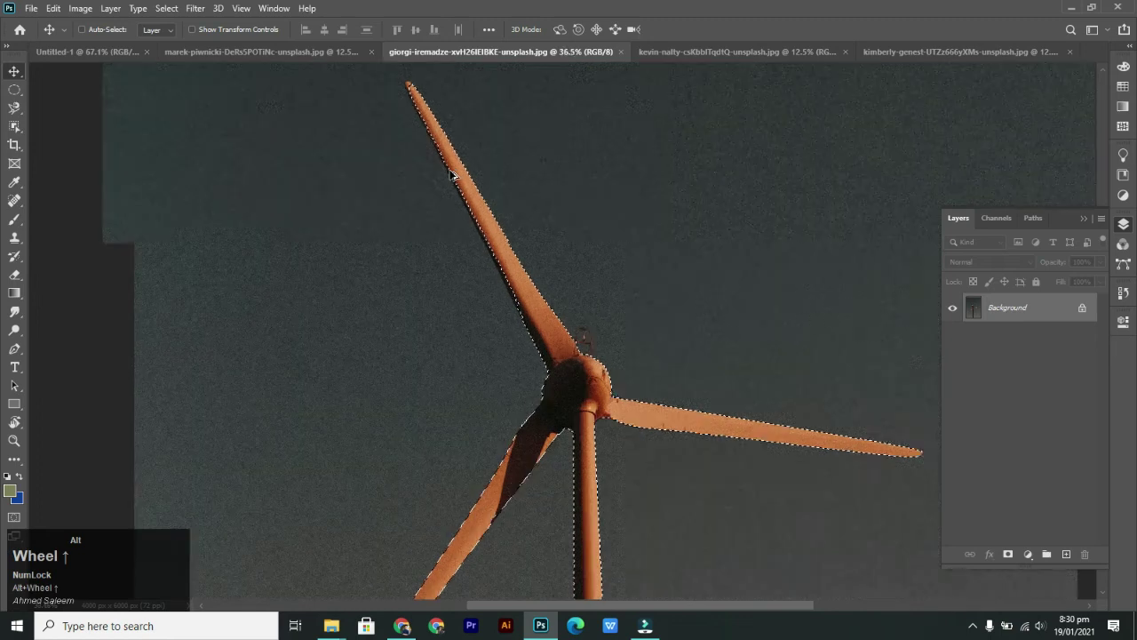
pyautogui.scroll(1, 462, 147)
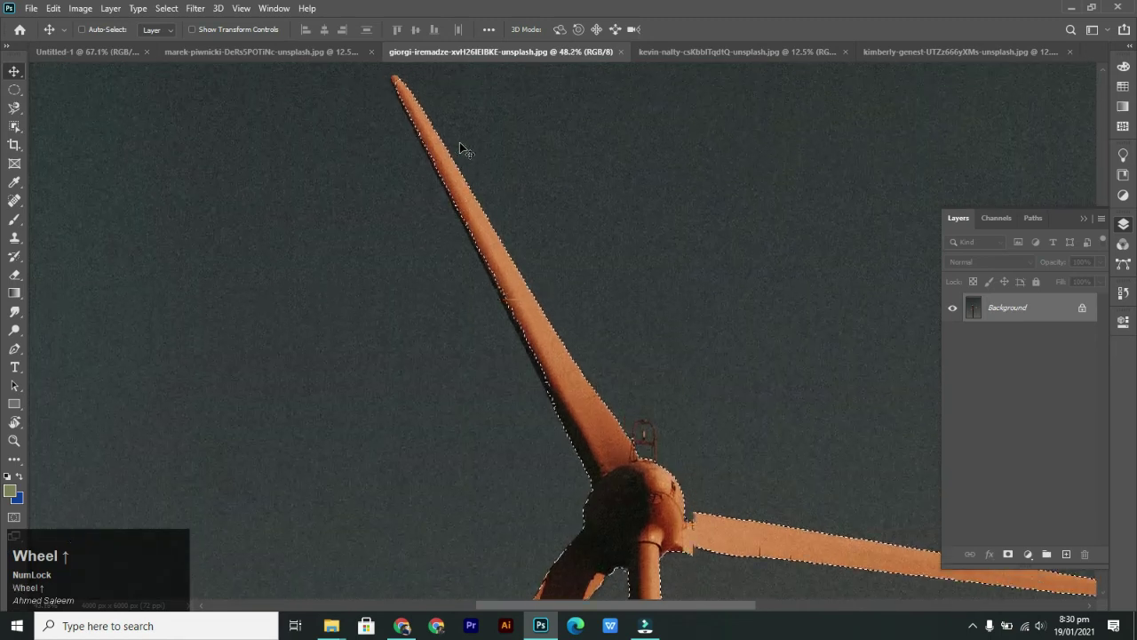
# - Add the missing dark strip along the upper blade's left edge to the selection with the Polygonal Lasso in Add to Selection mode
pyautogui.moveTo(14, 108); pyautogui.dragTo(45, 122)
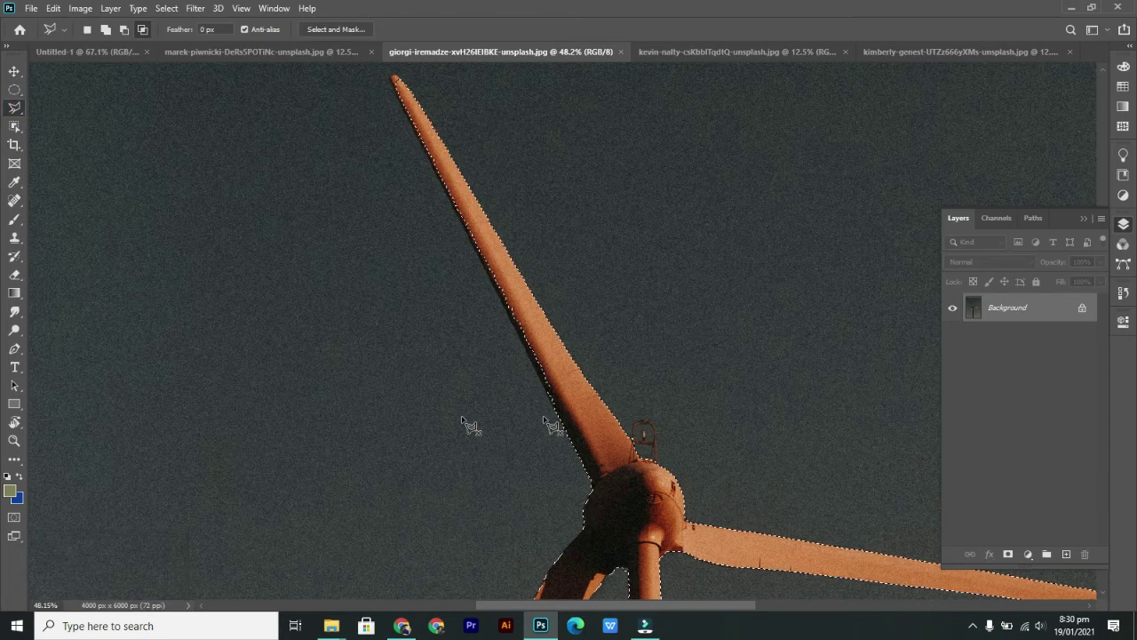
pyautogui.click(106, 30)
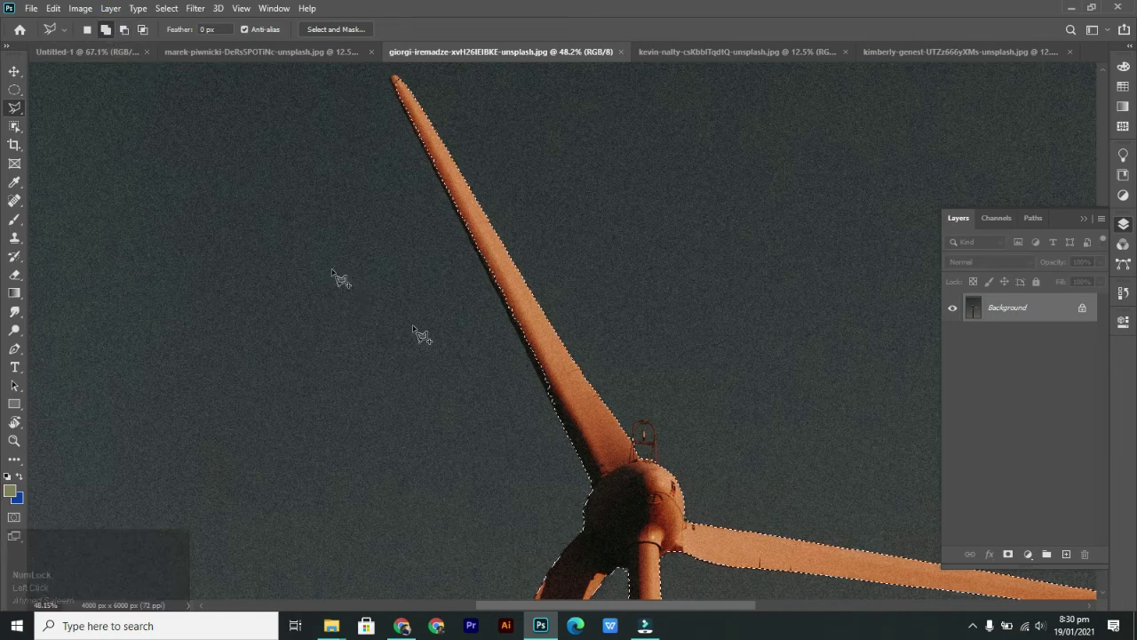
pyautogui.click(554, 409)
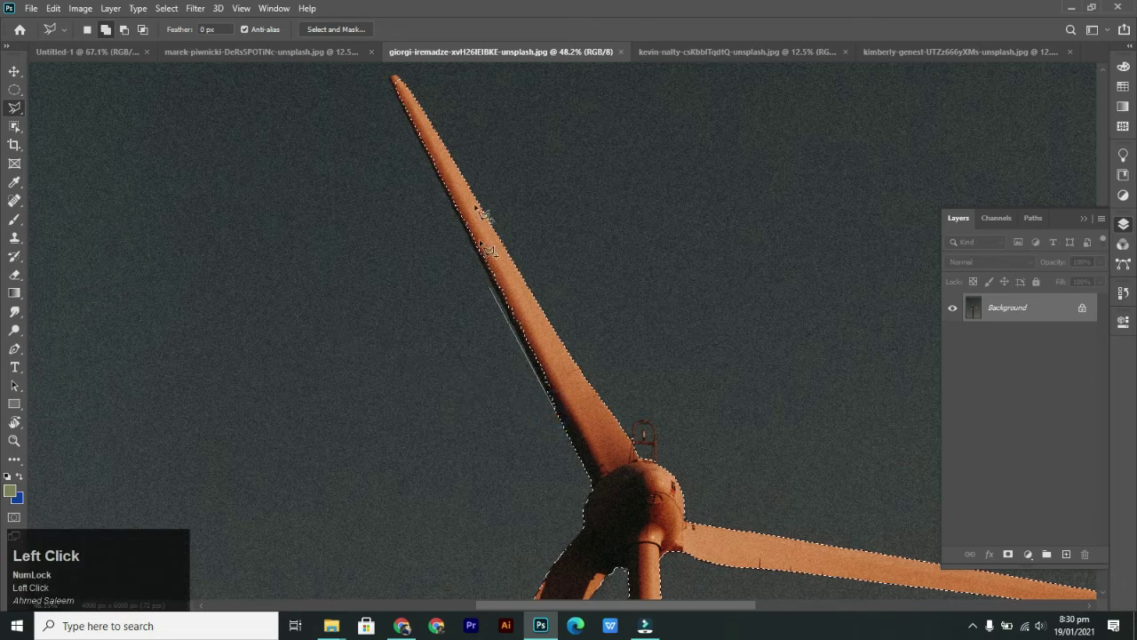
pyautogui.click(394, 82)
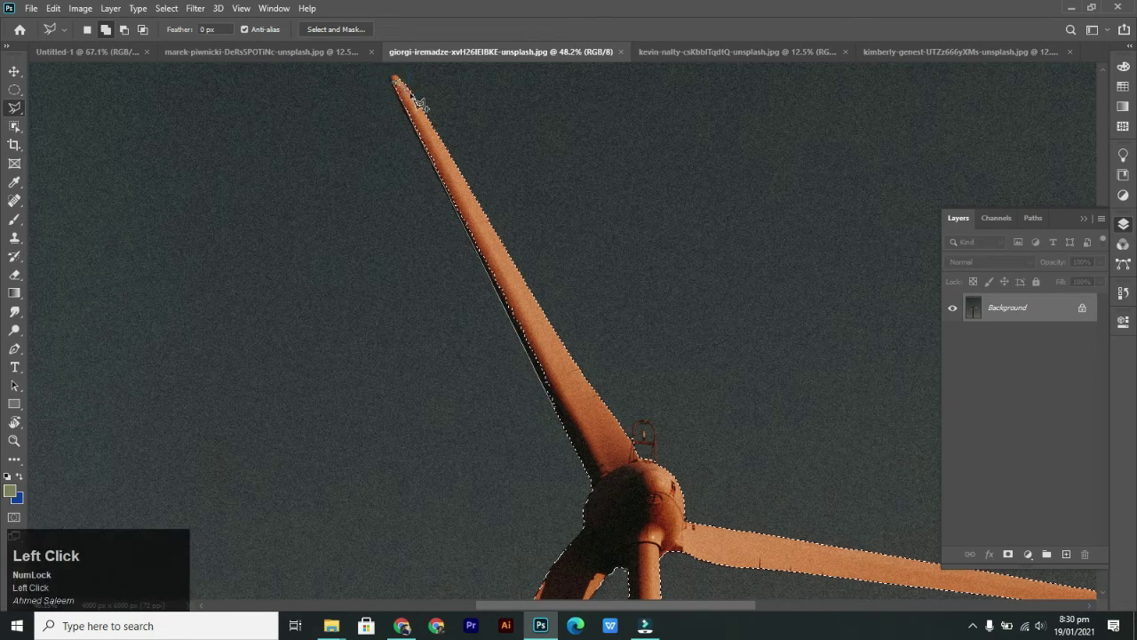
pyautogui.click(562, 416)
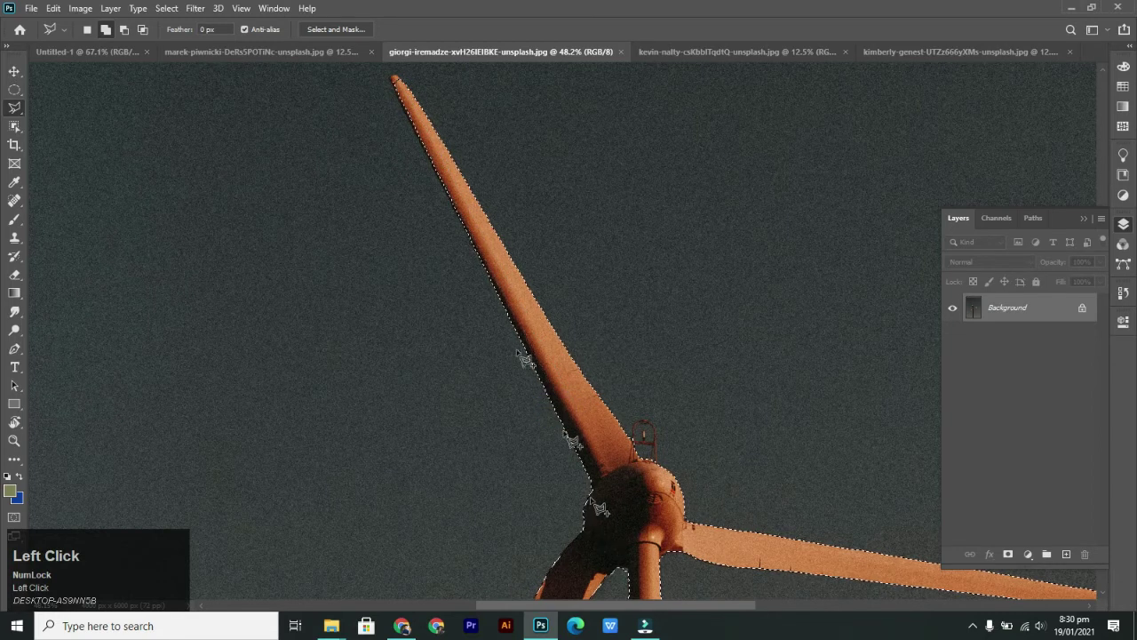
# - Add the rounded tip of the upper blade to the selection with the Polygonal Lasso and fit the photo in view
pyautogui.keyDown('alt'); pyautogui.scroll(2, 395, 80); pyautogui.keyUp('alt')
pyautogui.keyDown('alt'); pyautogui.scroll(4, 391, 82); pyautogui.keyUp('alt')
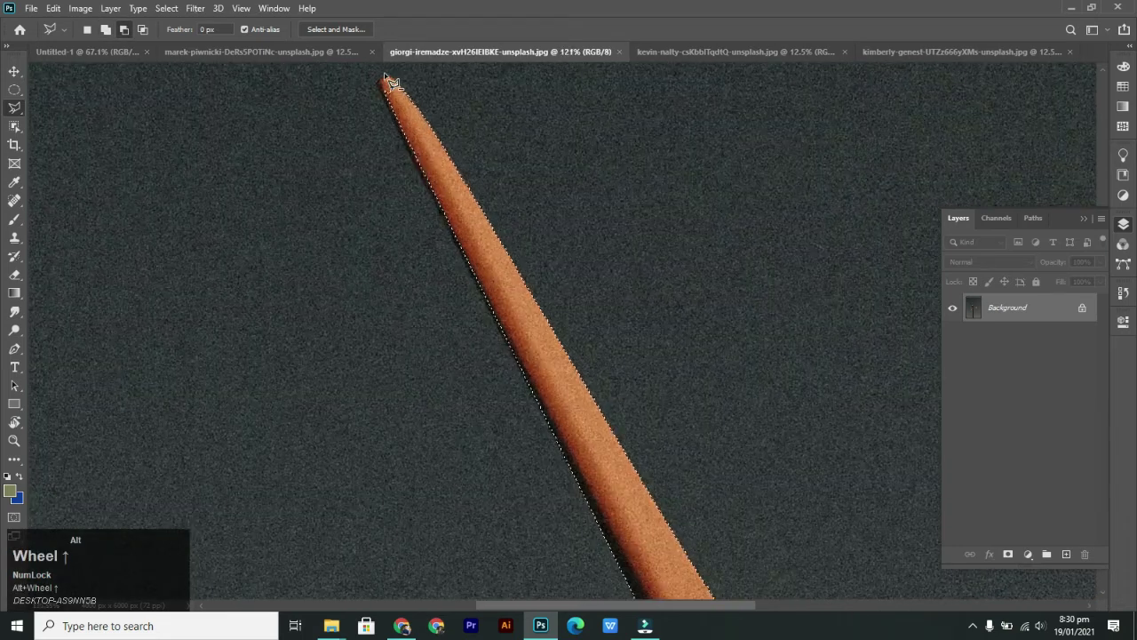
pyautogui.click(406, 90)
pyautogui.click(385, 83)
pyautogui.click(376, 89)
pyautogui.click(372, 95)
pyautogui.click(387, 115)
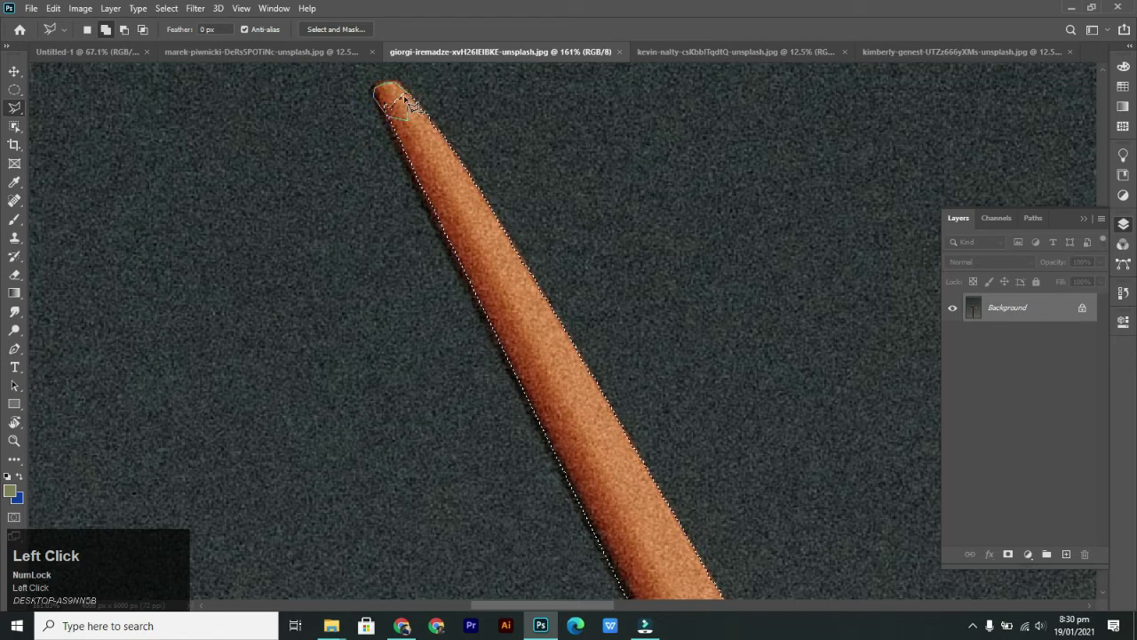
pyautogui.click(425, 106)
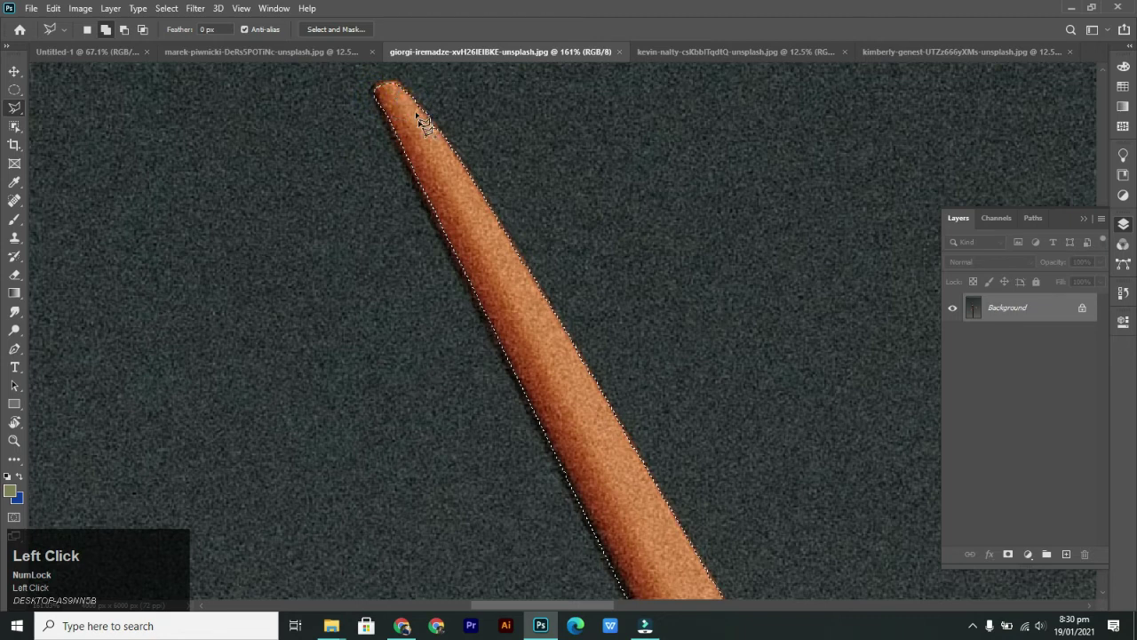
pyautogui.hotkey('ctrl', '0')
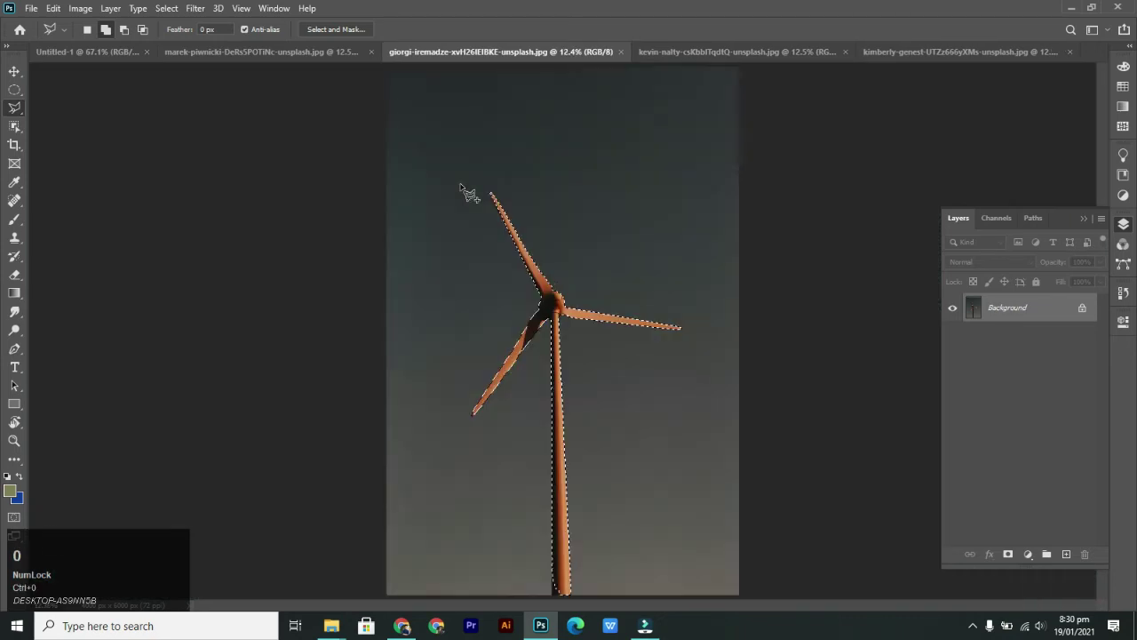
# - Inspect the tower's base and add its missing lower-left corner to the selection with the Polygonal Lasso
pyautogui.press('v')
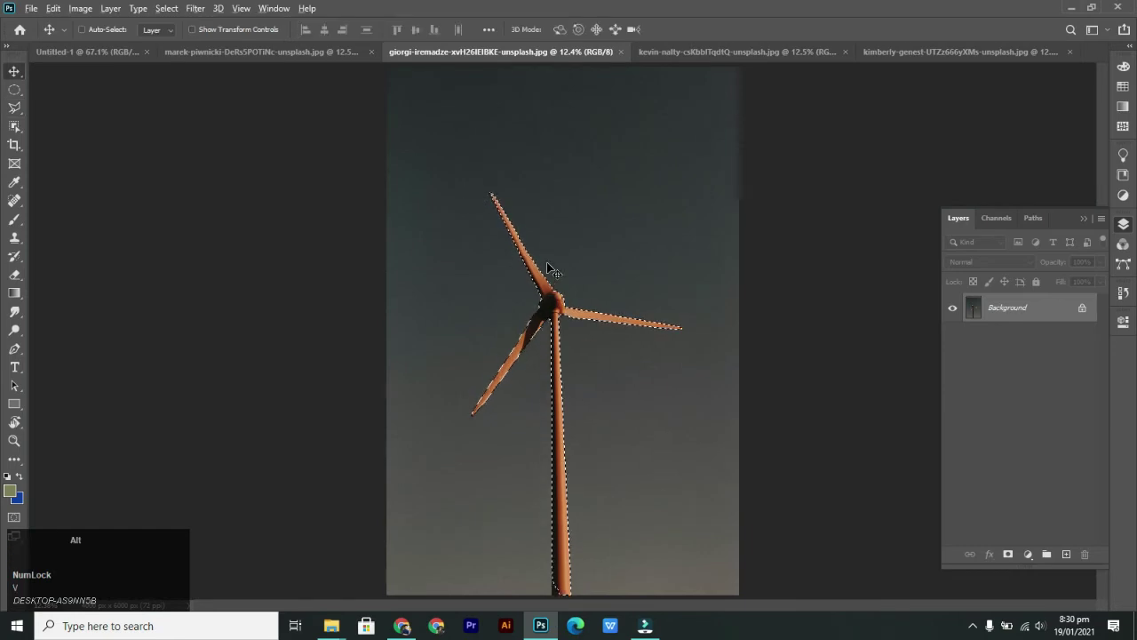
pyautogui.scroll(-1, 569, 293)
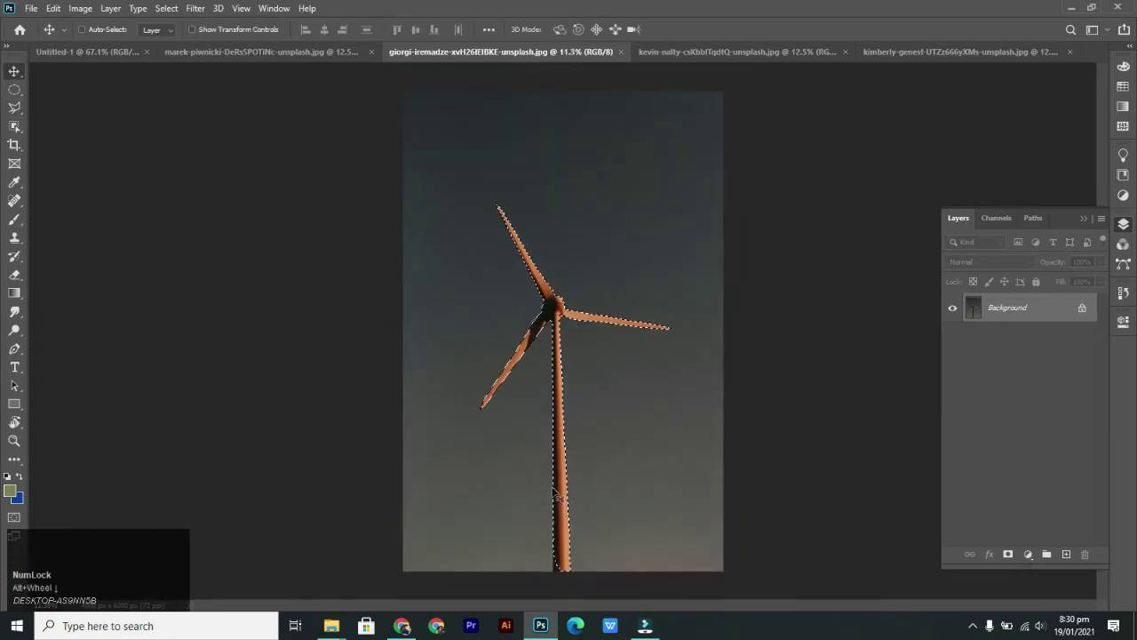
pyautogui.scroll(-3, 574, 541)
pyautogui.scroll(8, 568, 529)
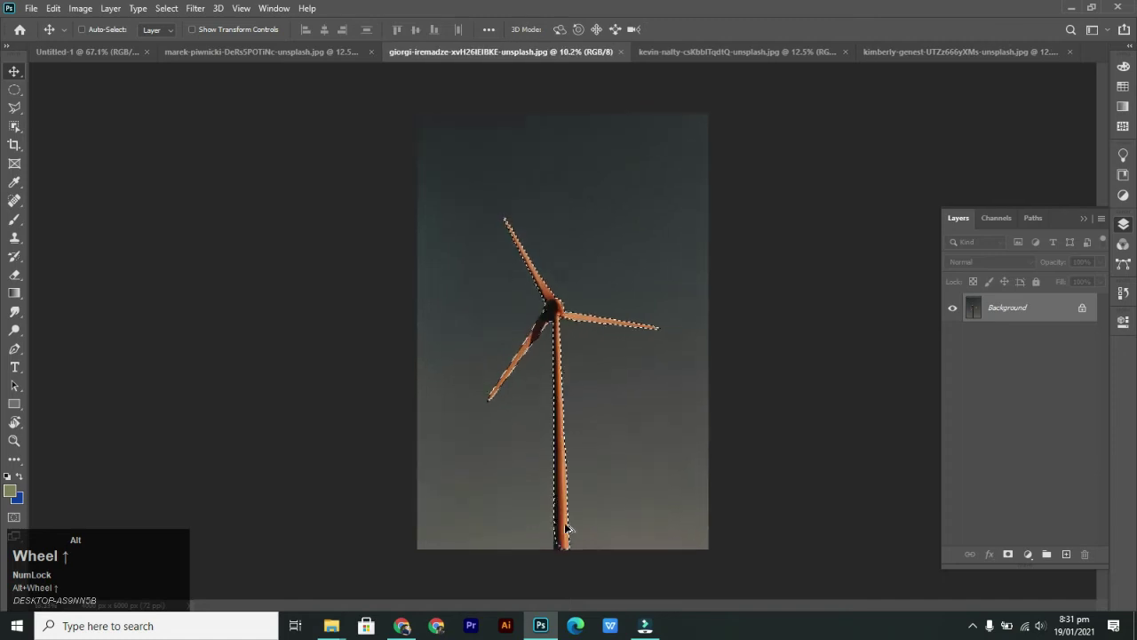
pyautogui.scroll(-2, 575, 576)
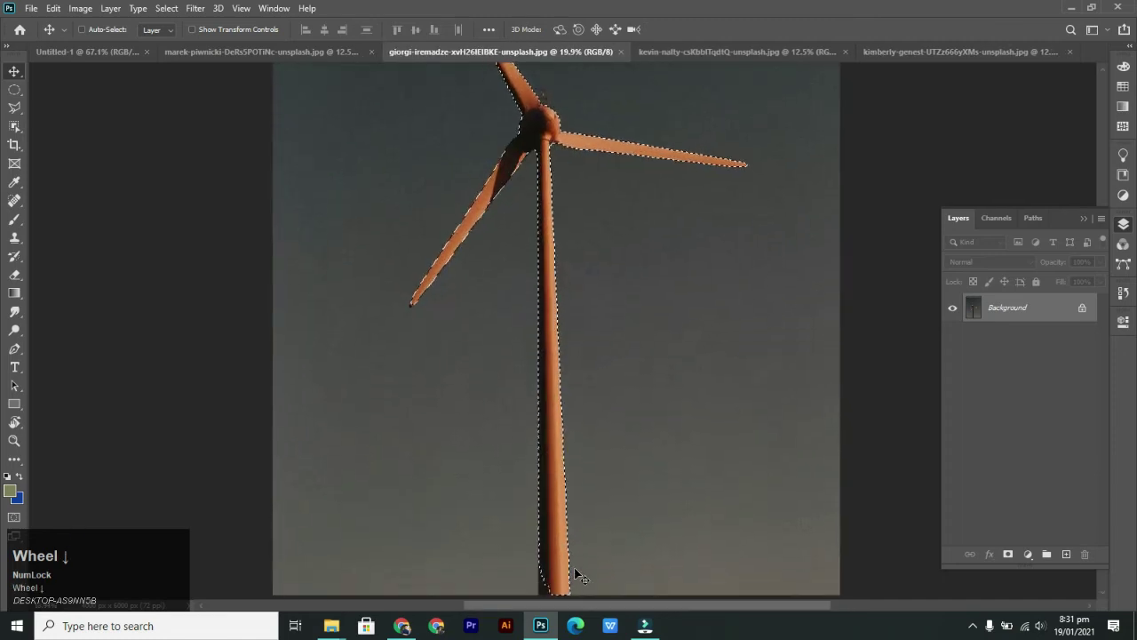
pyautogui.click(14, 107)
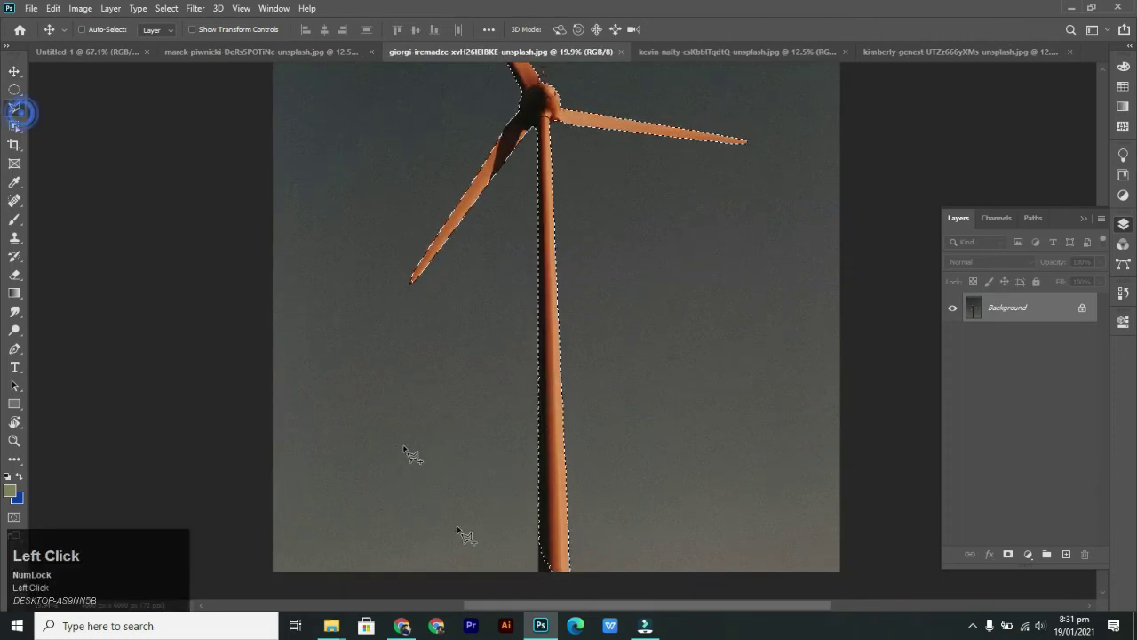
pyautogui.click(540, 533)
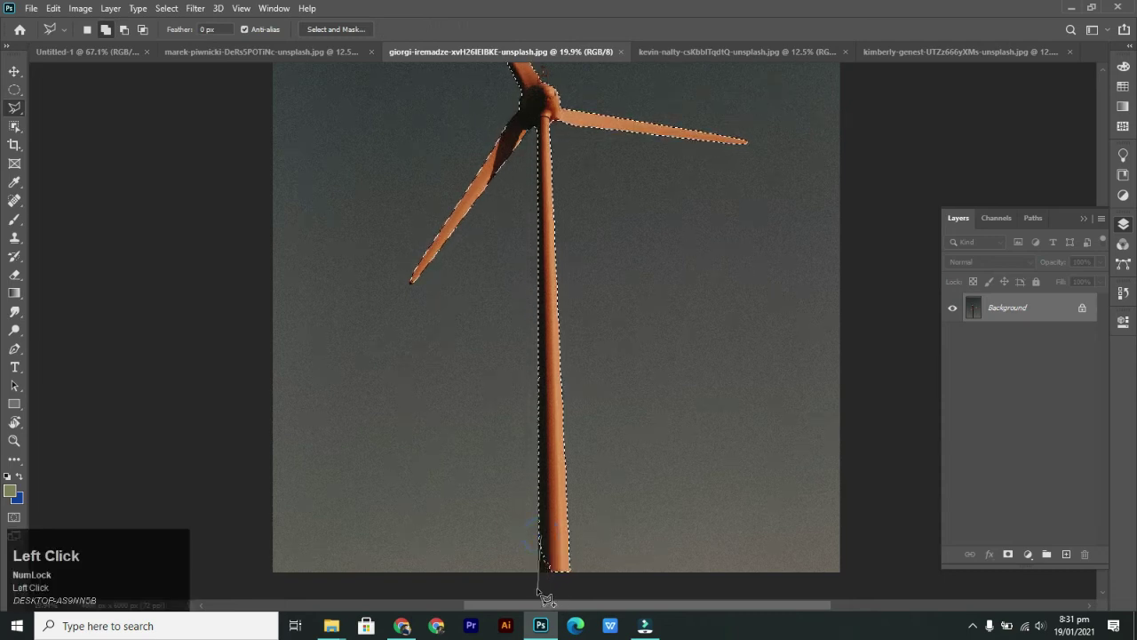
pyautogui.click(560, 586)
pyautogui.click(558, 556)
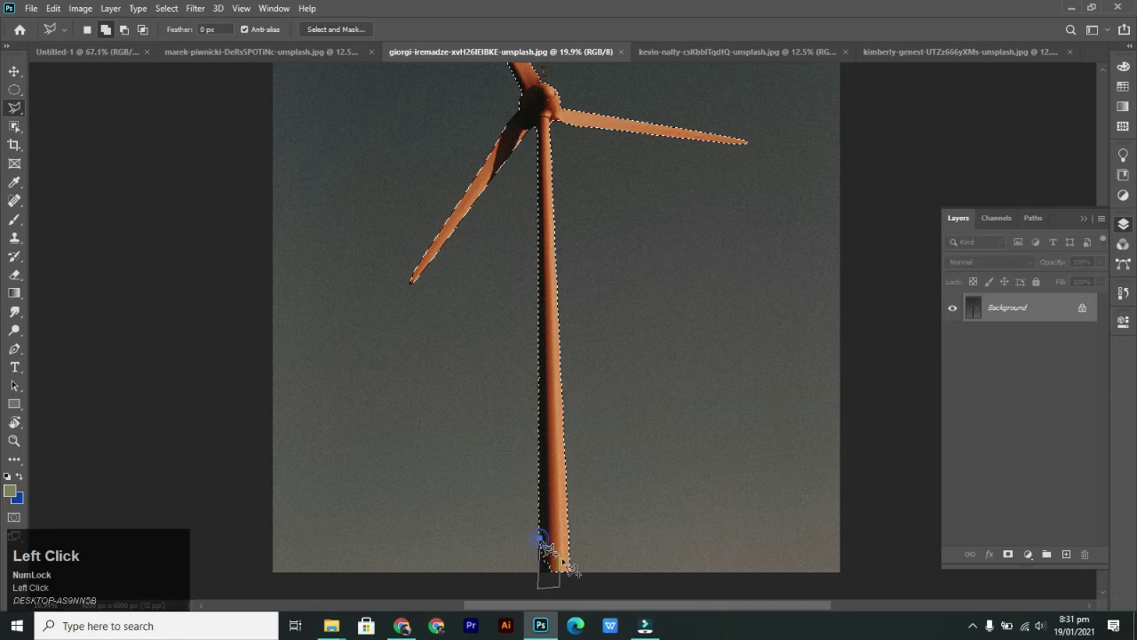
pyautogui.click(538, 536)
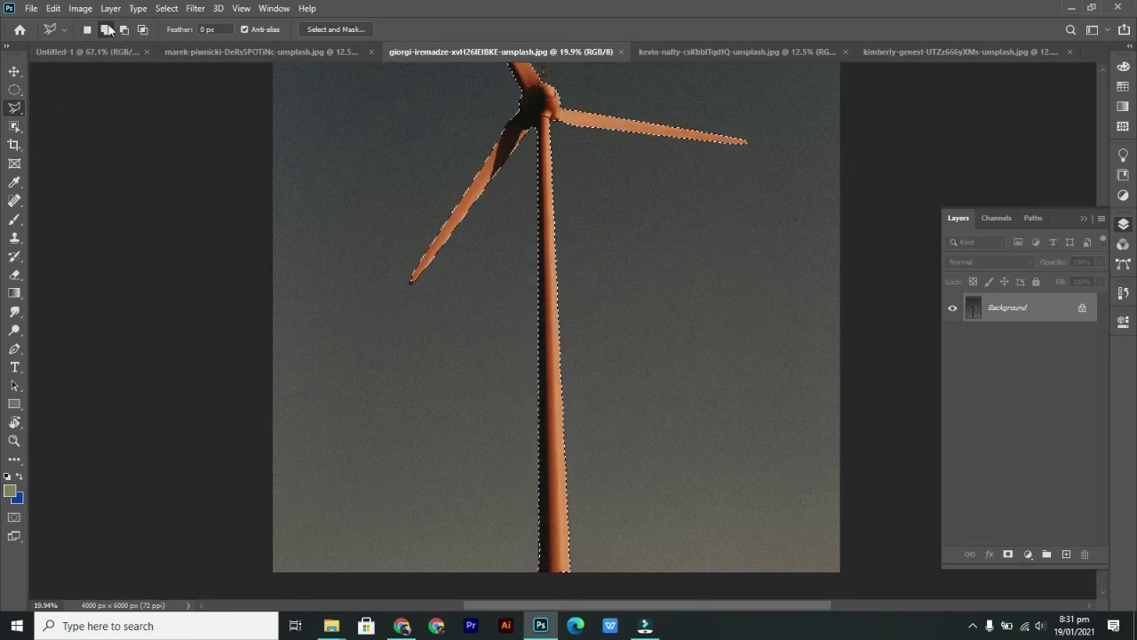
# - Switch to the Move tool, deselect the turbine and restore the selection with Reselect
pyautogui.click(105, 29)
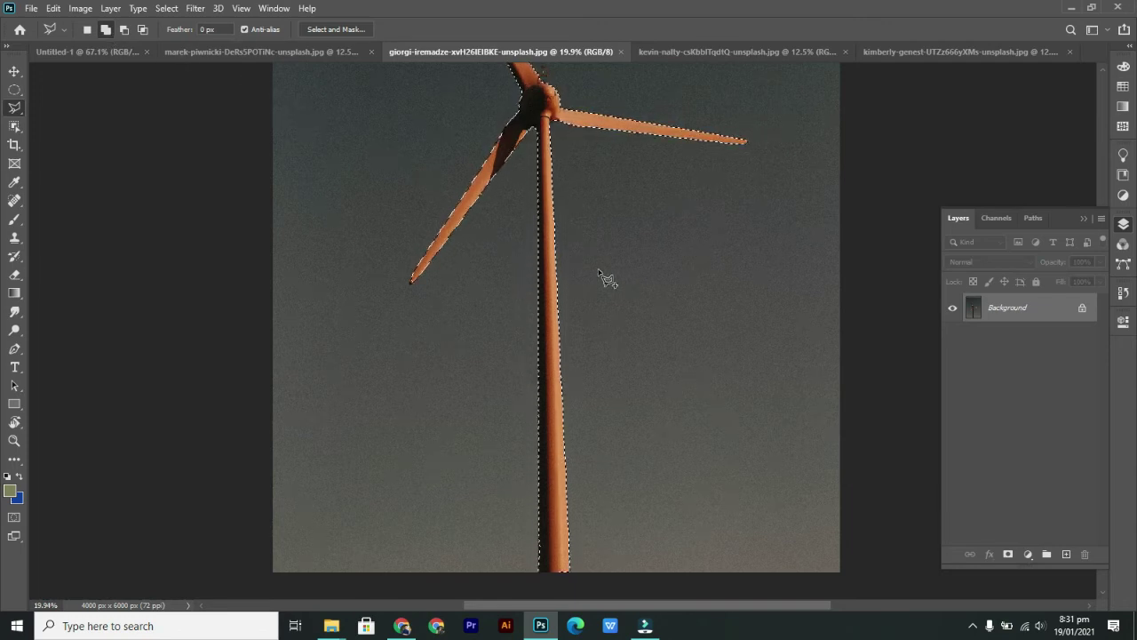
pyautogui.press('v')
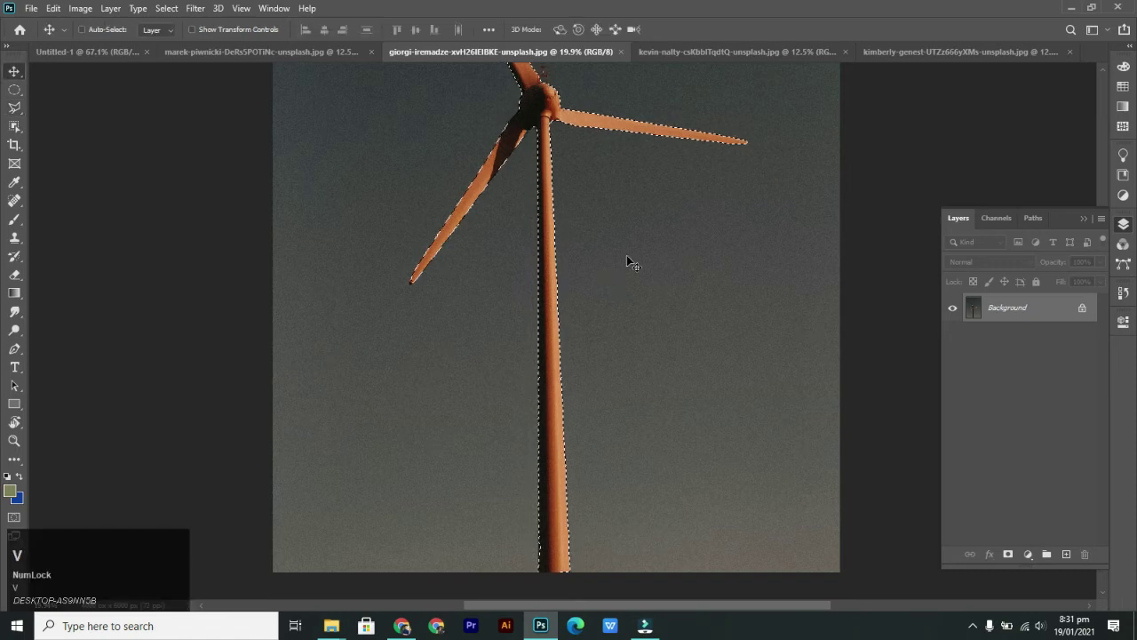
pyautogui.keyDown('alt'); pyautogui.scroll(-1, 630, 255); pyautogui.keyUp('alt')
pyautogui.keyDown('alt'); pyautogui.scroll(-1, 469, 213); pyautogui.keyUp('alt')
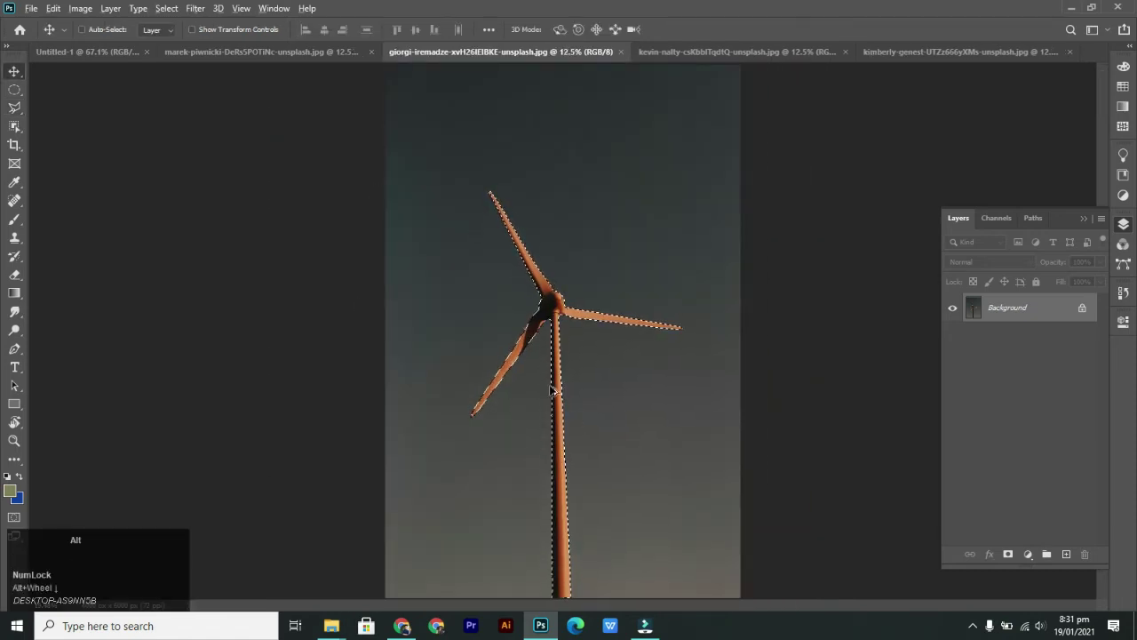
pyautogui.scroll(-1, 787, 341)
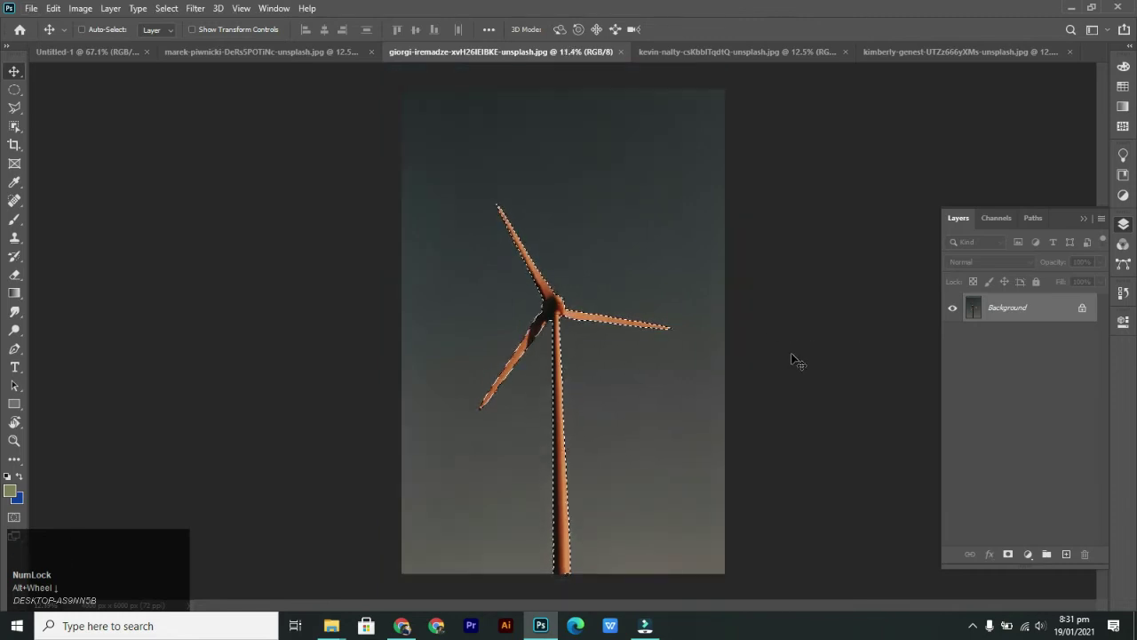
pyautogui.hotkey('ctrl', 'd')
pyautogui.hotkey('ctrl', 'shift', 'd')
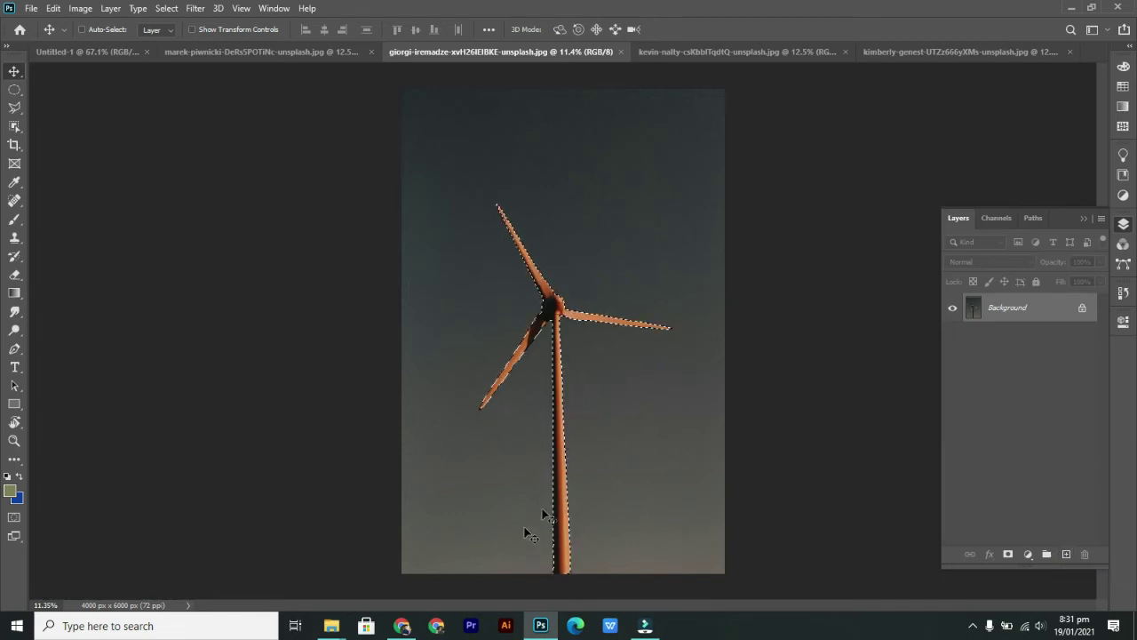
# - Return to the Polygonal Lasso, deselect the turbine and undo the deselection
pyautogui.click(14, 106)
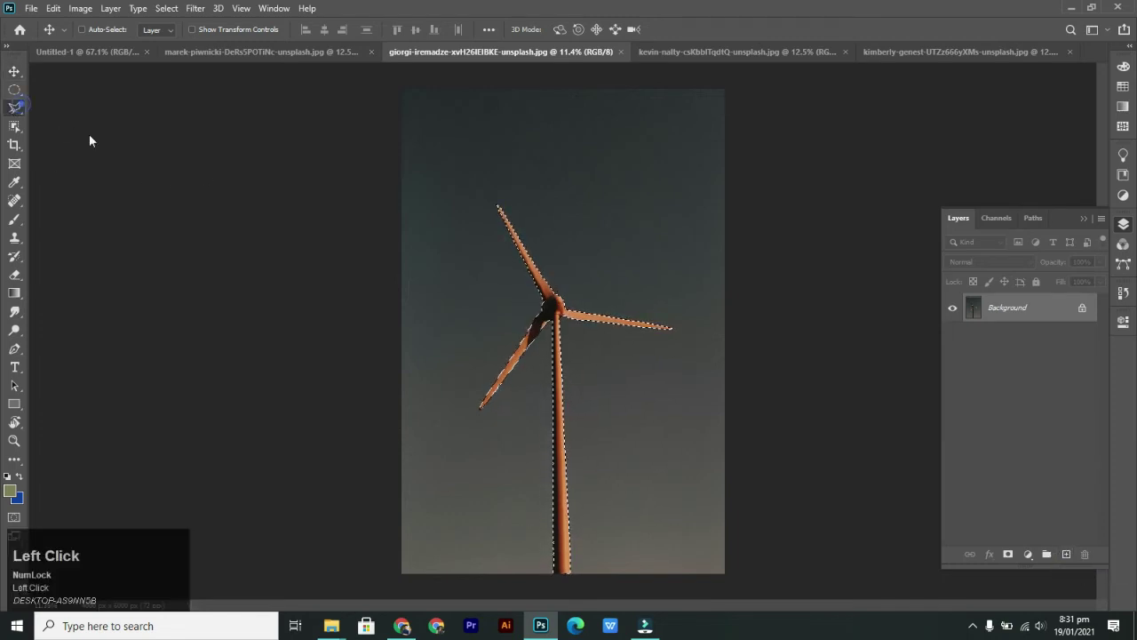
pyautogui.rightClick(552, 295)
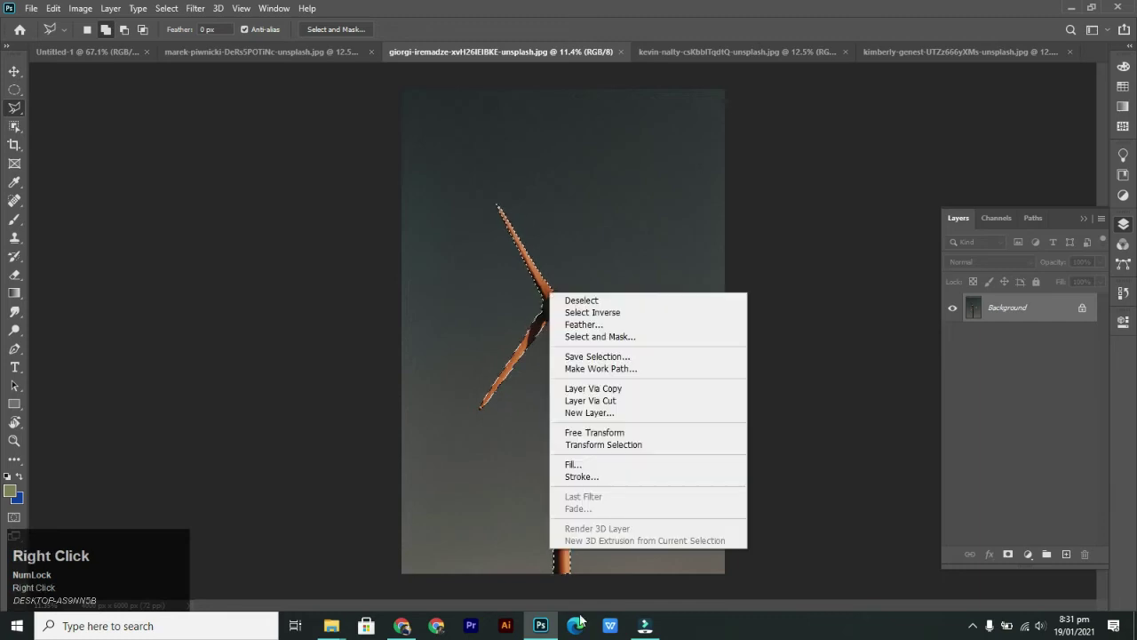
pyautogui.click(590, 302)
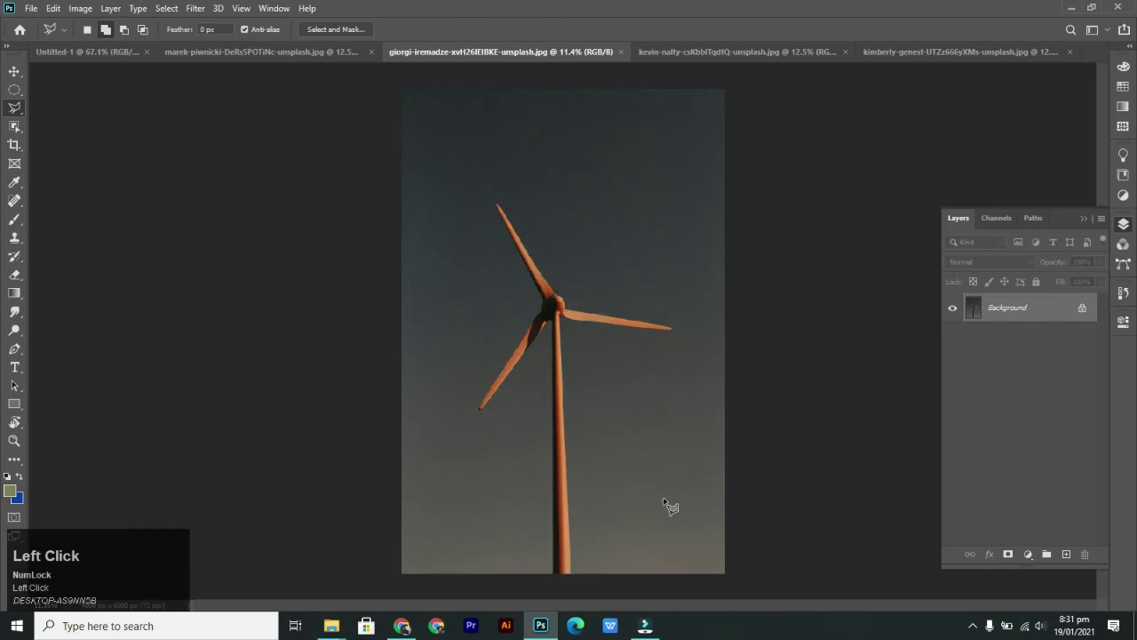
pyautogui.hotkey('ctrl', 'z')
# - Invert the turbine selection to select the surrounding sky instead
pyautogui.rightClick(554, 308)
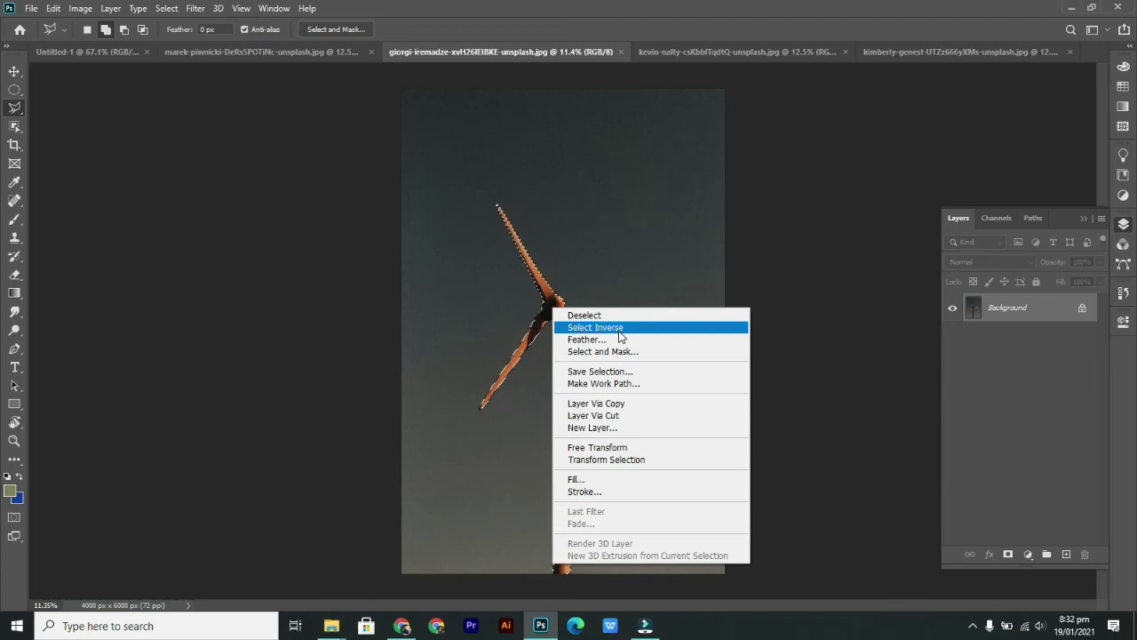
pyautogui.click(620, 328)
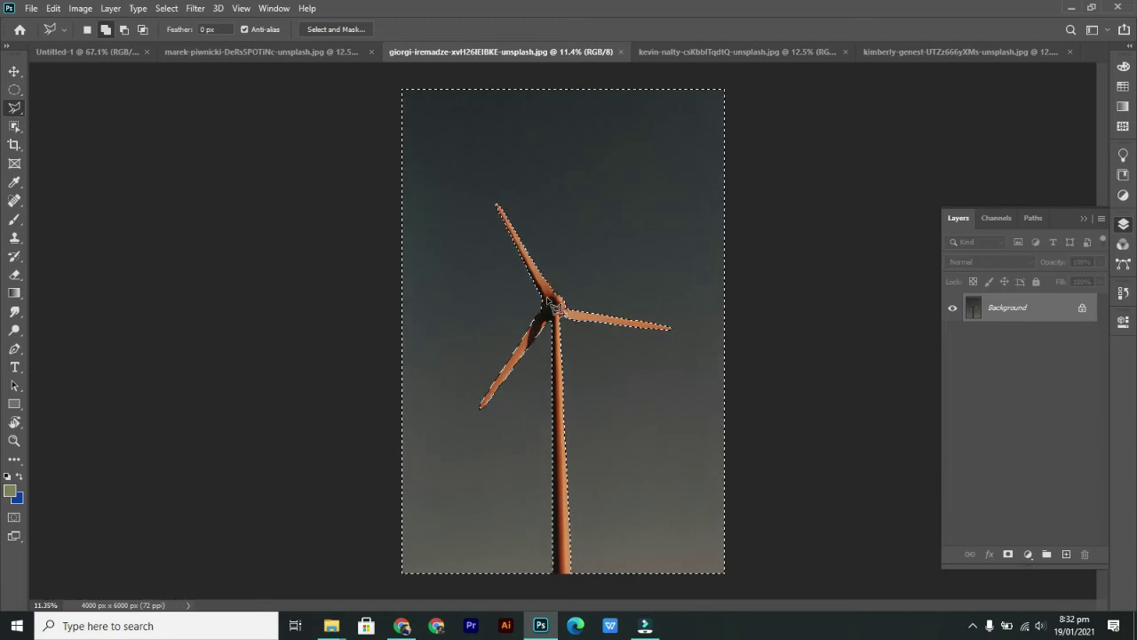
# - Invert the sky selection so that the wind turbine is selected again
pyautogui.rightClick(552, 304)
pyautogui.click(595, 318)
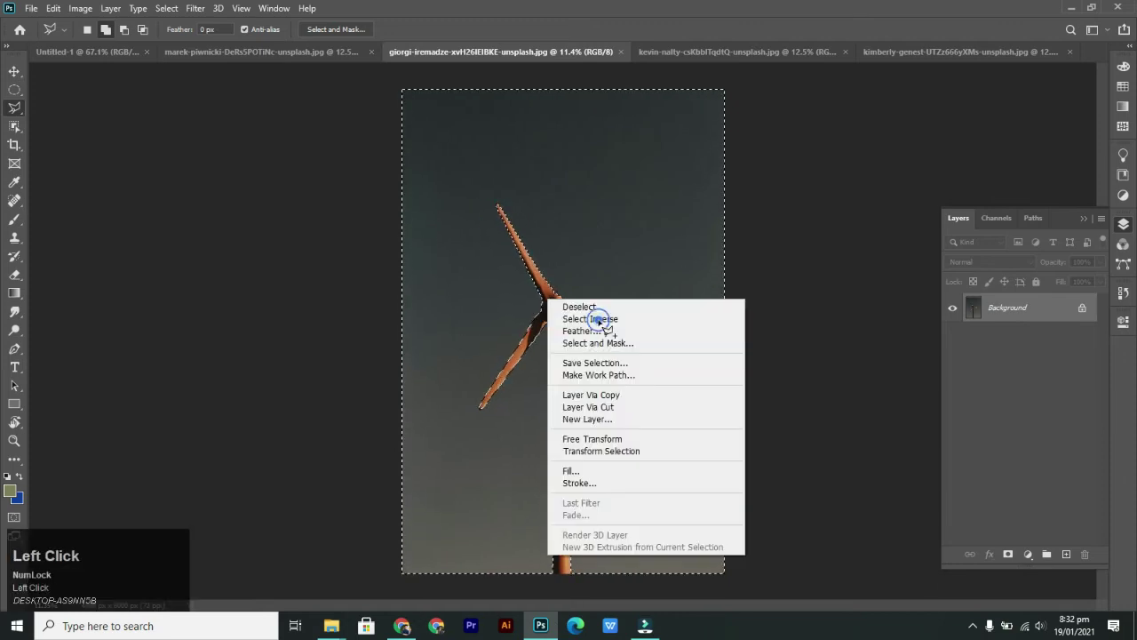
# - Copy the selected turbine to a new layer with Layer Via Copy and undo the copy
pyautogui.rightClick(552, 304)
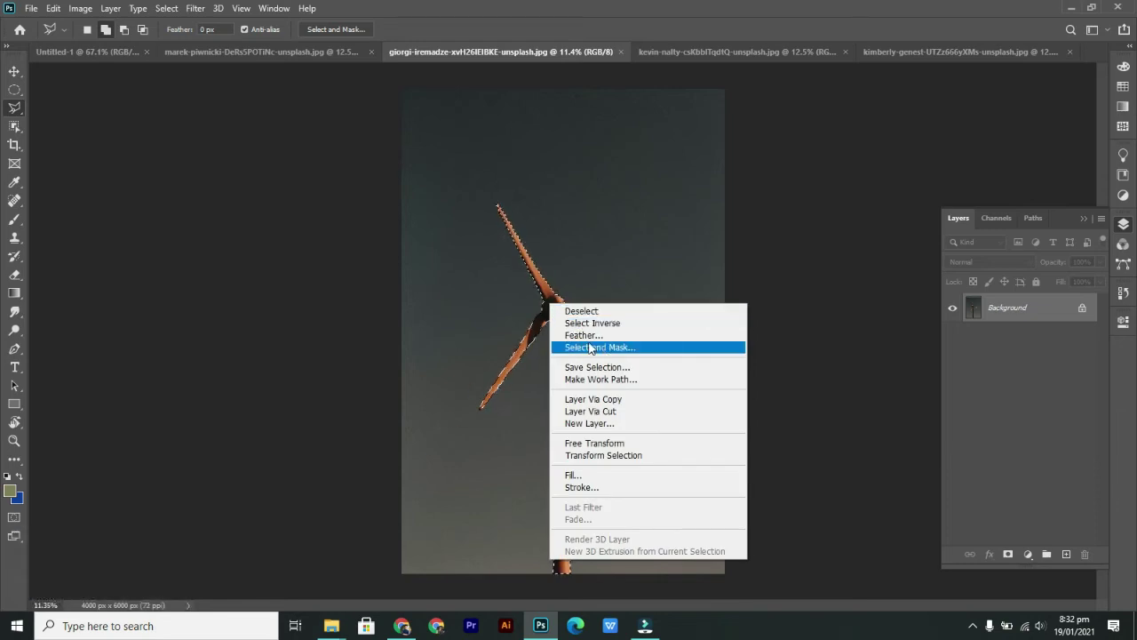
pyautogui.click(630, 401)
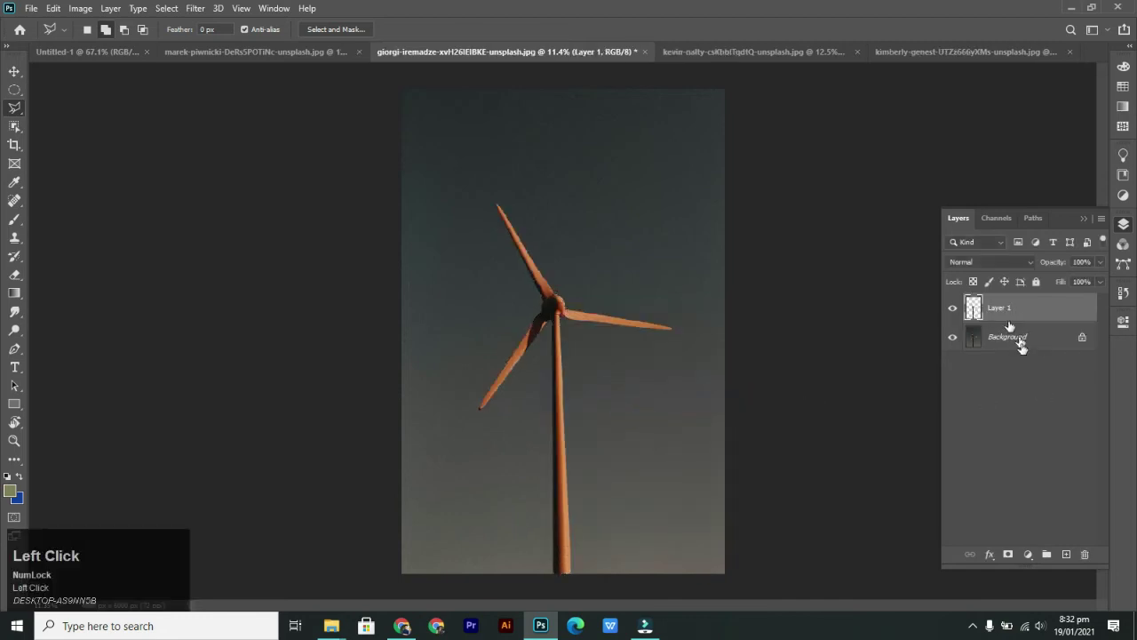
pyautogui.press('ctrl')
pyautogui.hotkey('ctrl', 'z')
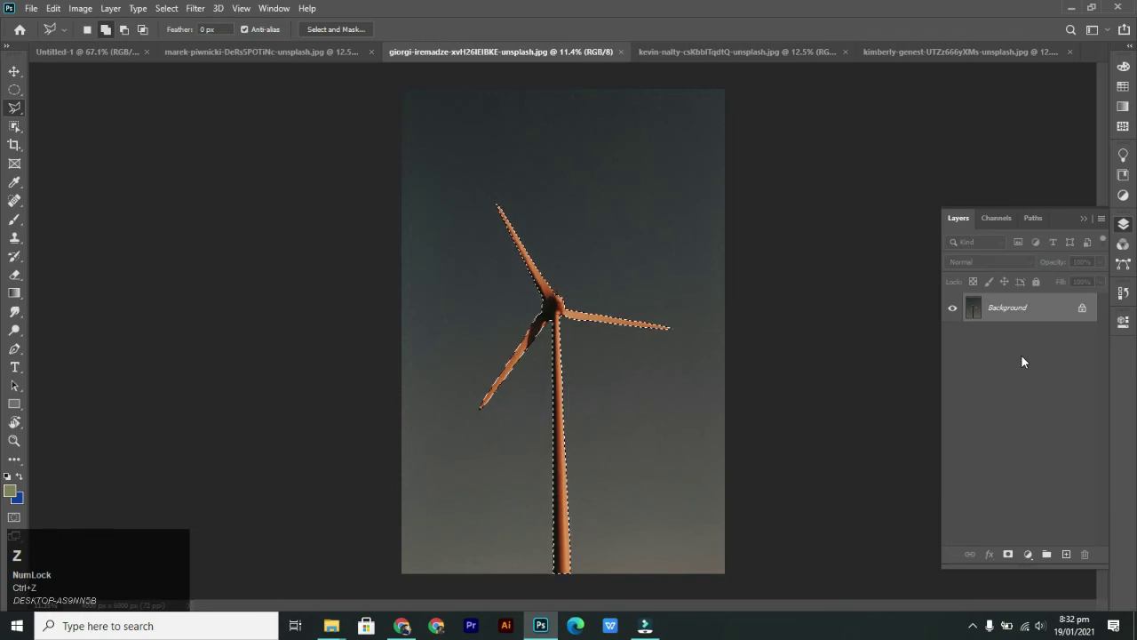
# - Copy the selected turbine onto its own layer, hide the Background layer and return to the Move tool
pyautogui.hotkey('ctrl', 'j')
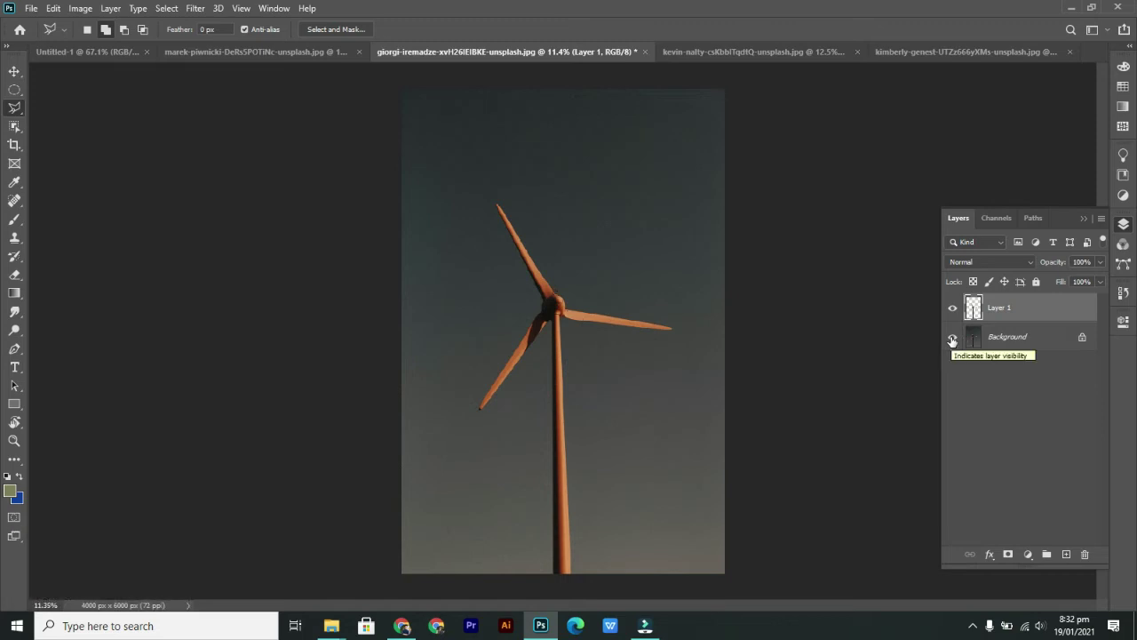
pyautogui.click(952, 339)
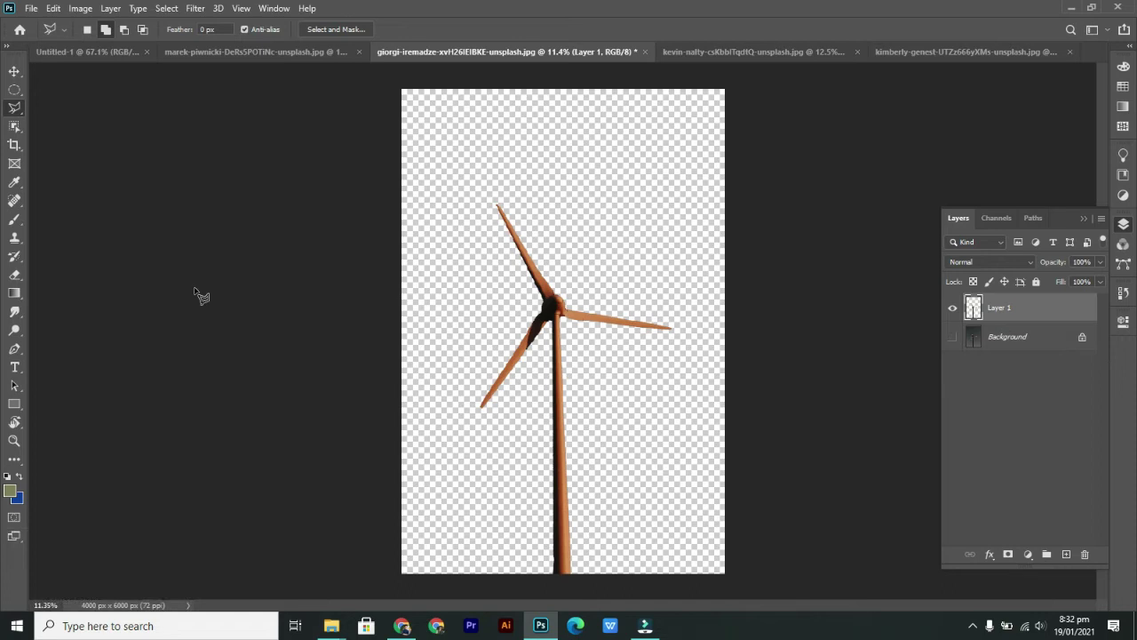
pyautogui.press('v')
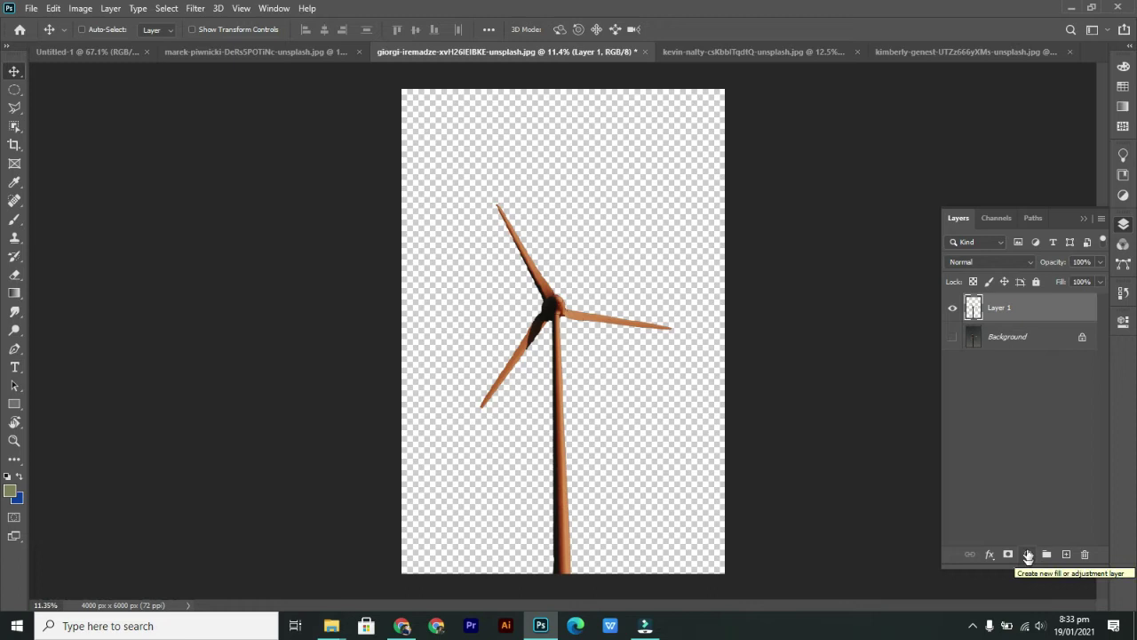
# - Add a Solid Color fill layer above the turbine layer in a teal blue, about #1c749d
pyautogui.click(1031, 339)
pyautogui.click(1021, 308)
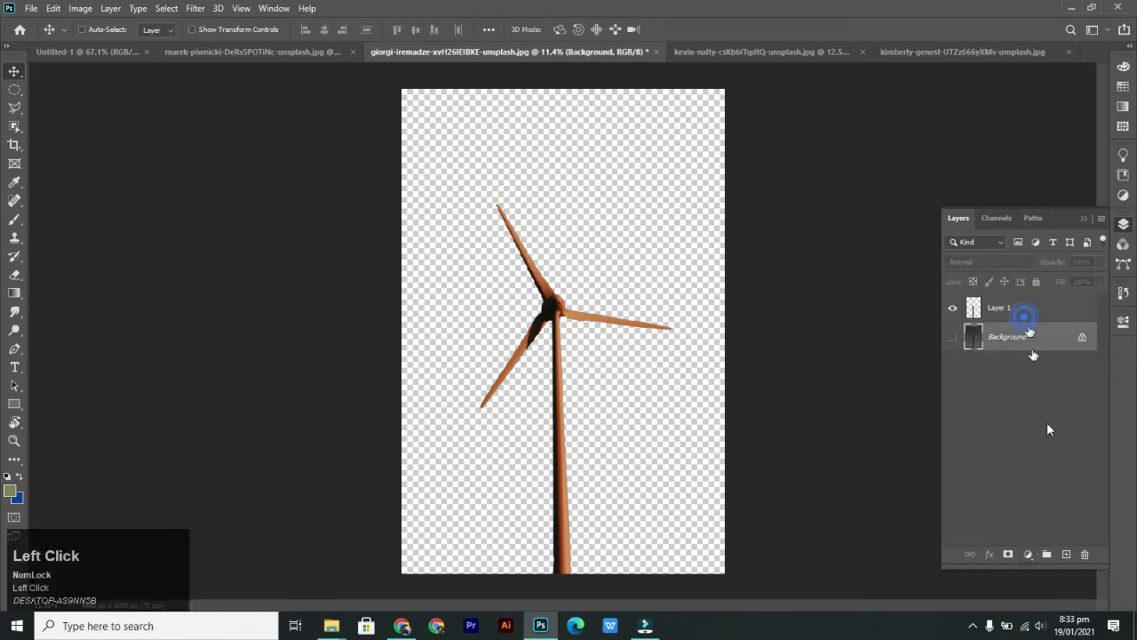
pyautogui.click(1031, 553)
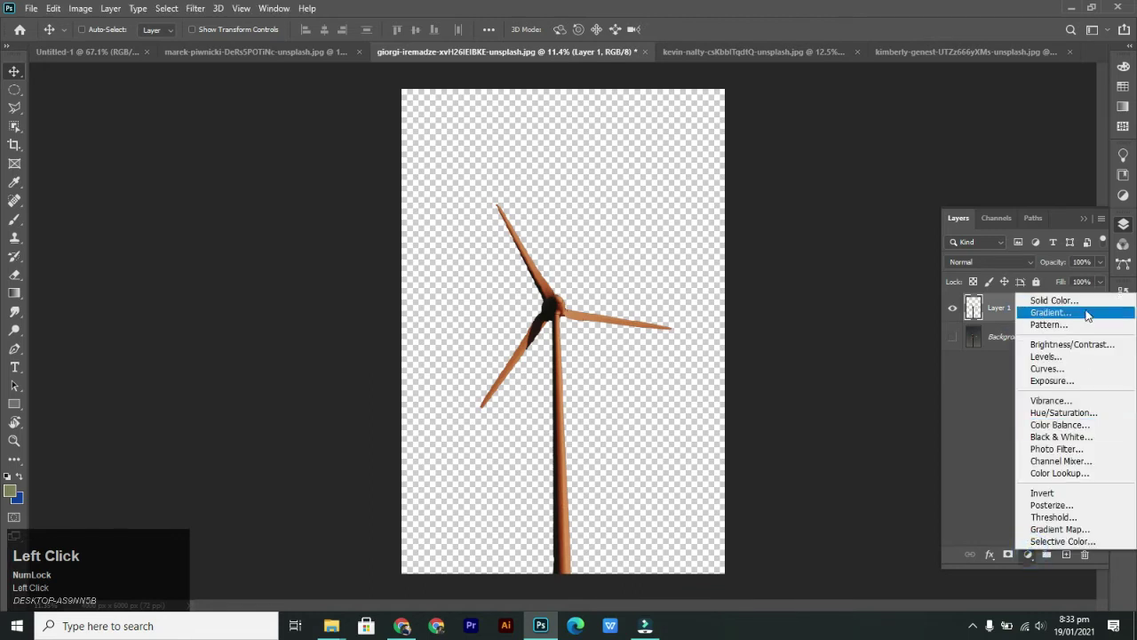
pyautogui.click(1018, 299)
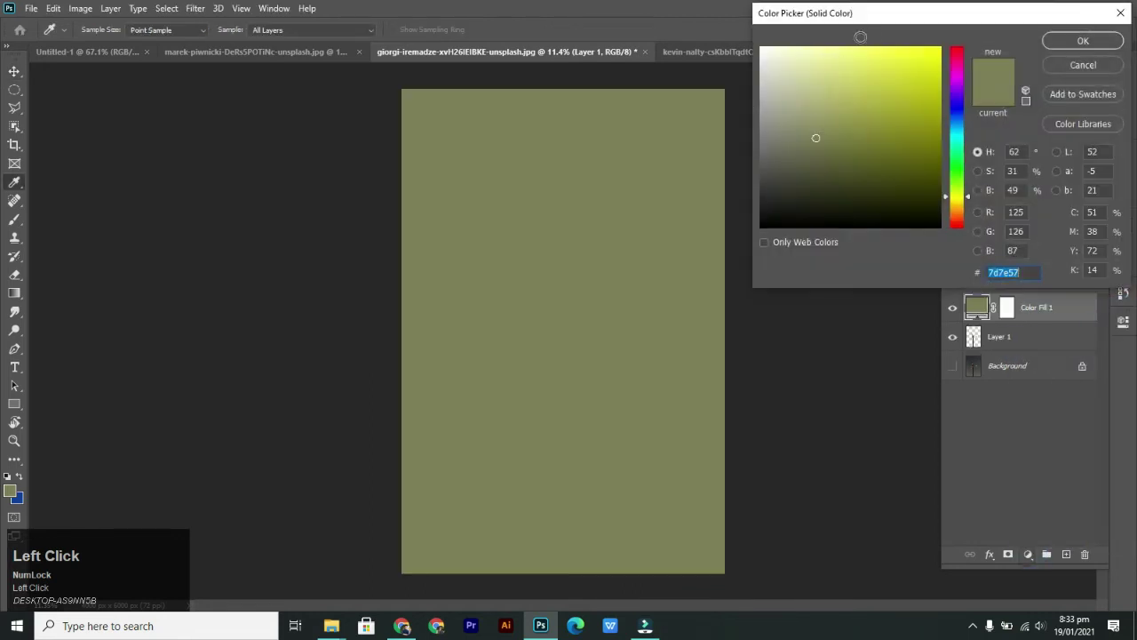
pyautogui.moveTo(889, 20); pyautogui.dragTo(893, 40)
pyautogui.click(959, 164)
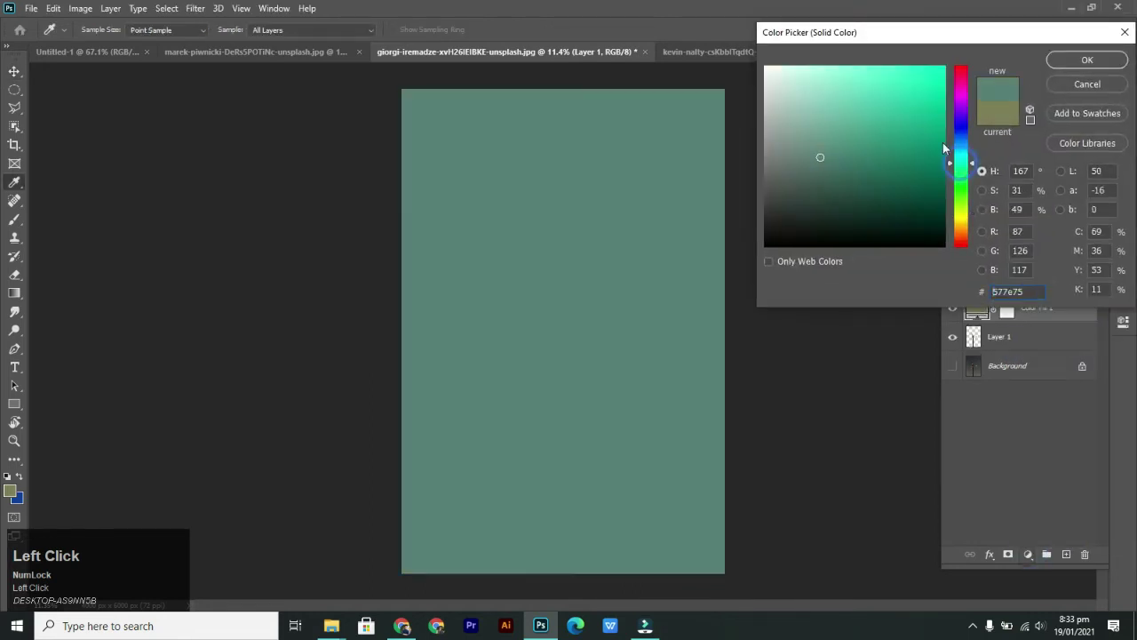
pyautogui.click(967, 140)
pyautogui.click(927, 130)
pyautogui.moveTo(927, 131)
pyautogui.mouseDown()
pyautogui.moveTo(914, 127)
pyautogui.moveTo(909, 139)
pyautogui.moveTo(916, 130)
pyautogui.moveTo(965, 147)
pyautogui.mouseUp()
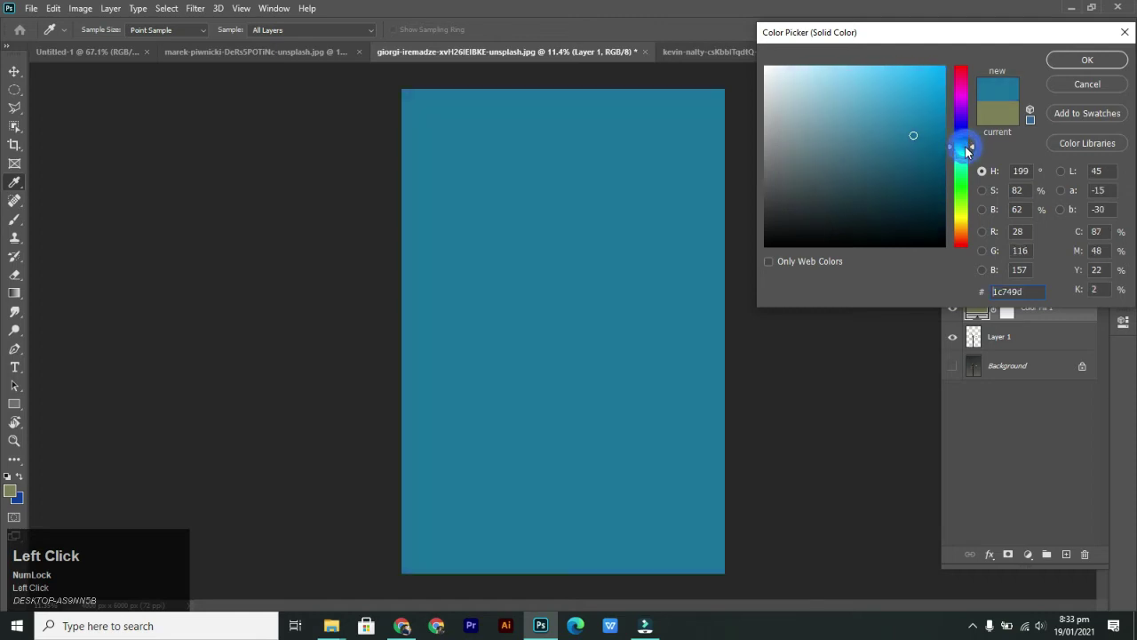
pyautogui.click(1070, 61)
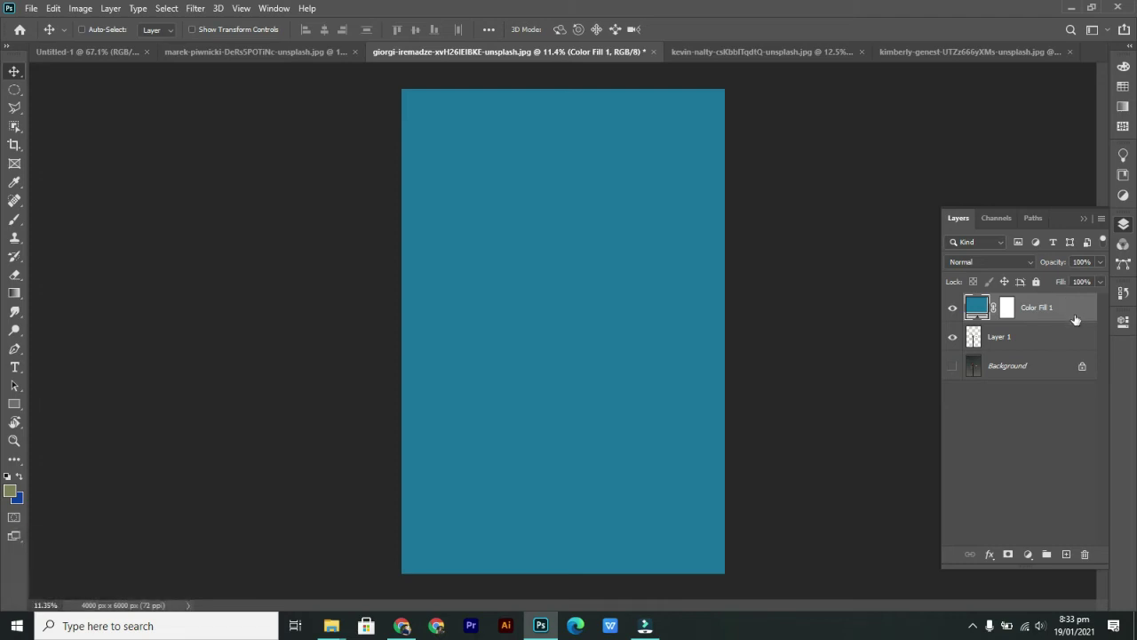
# - Move the blue color fill layer below the turbine layer so it forms the backdrop
pyautogui.moveTo(1075, 320)
pyautogui.mouseDown()
pyautogui.moveTo(1072, 345)
pyautogui.moveTo(1072, 321)
pyautogui.mouseUp()
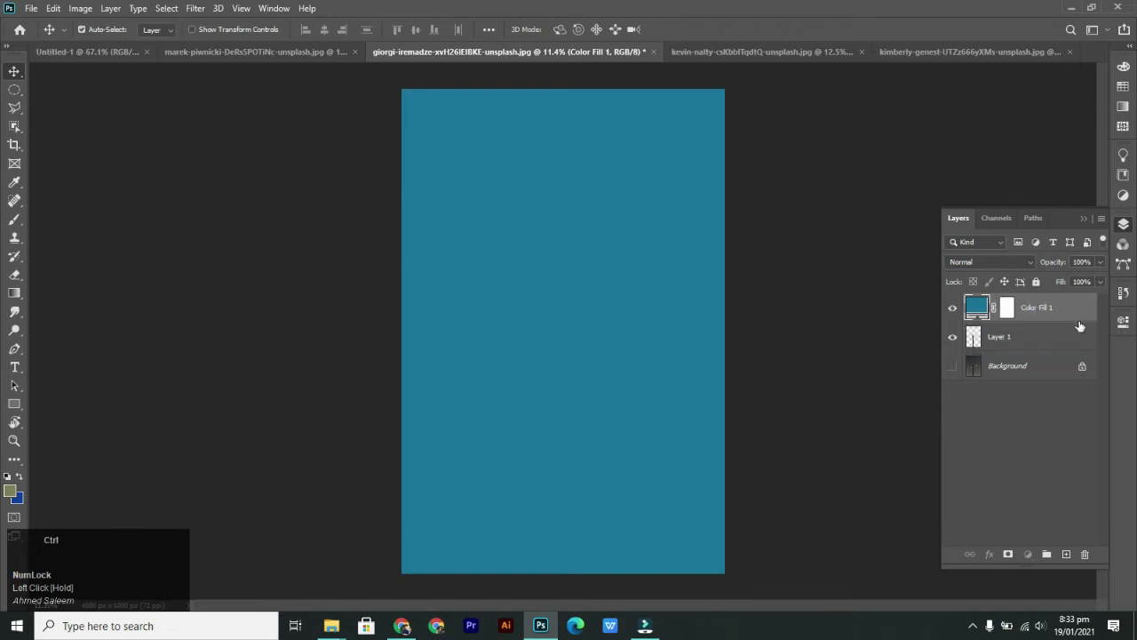
pyautogui.hotkey('ctrl', '[')
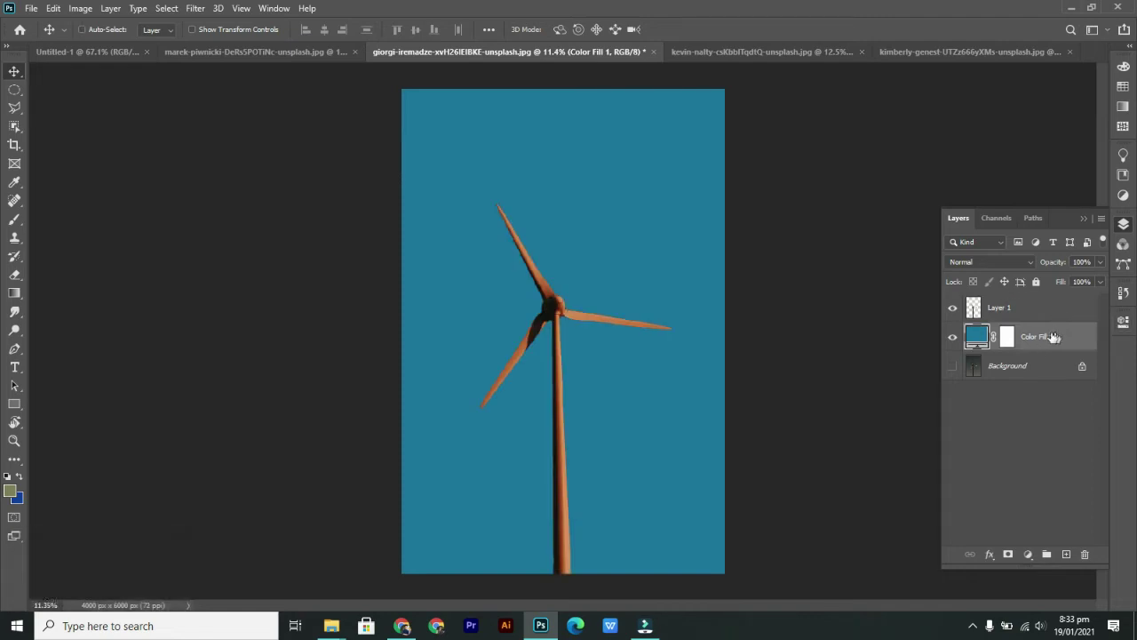
pyautogui.press('v')
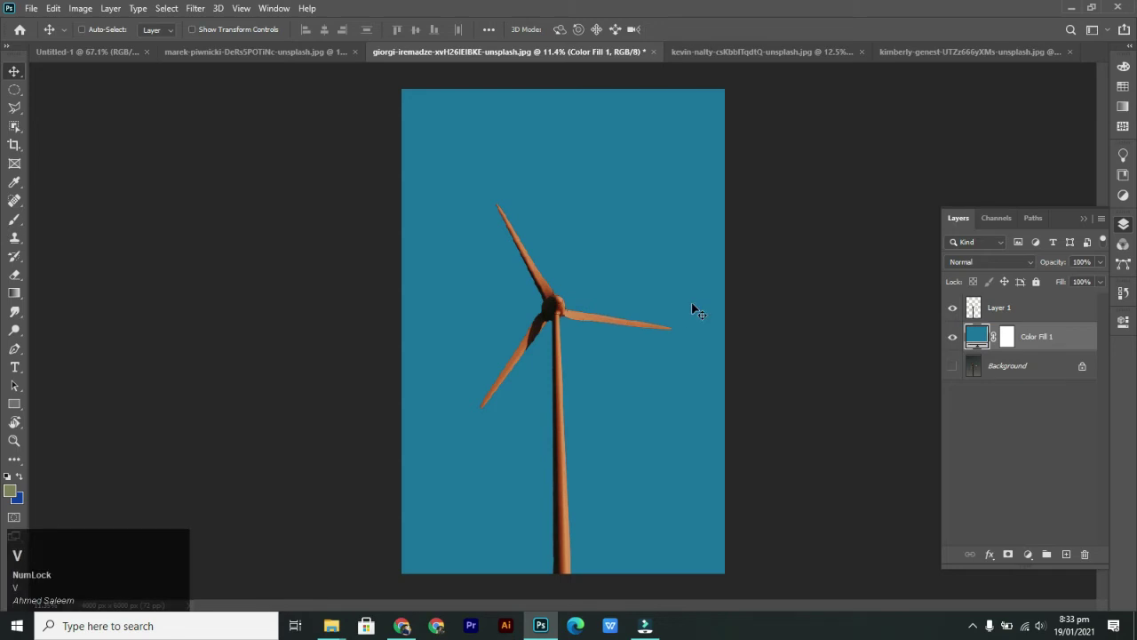
# - Change the color fill layer behind the turbine to crimson, #9d1c40
pyautogui.keyDown('alt'); pyautogui.scroll(-1, 693, 309); pyautogui.keyUp('alt')
pyautogui.keyDown('alt'); pyautogui.scroll(-2, 699, 310); pyautogui.keyUp('alt')
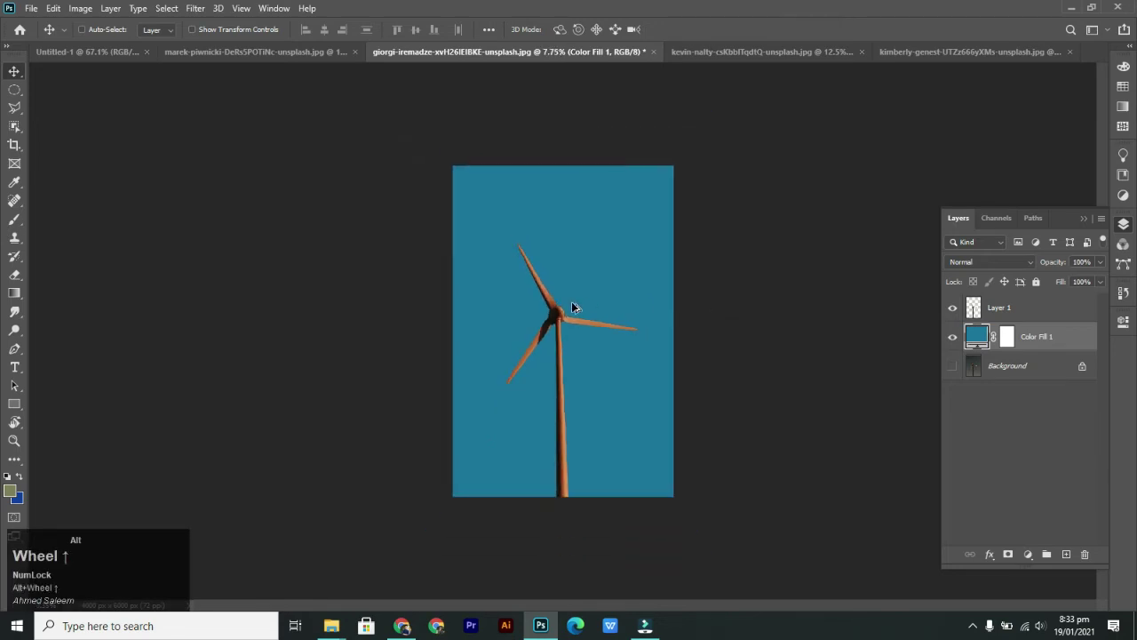
pyautogui.keyDown('alt'); pyautogui.scroll(3, 574, 307); pyautogui.keyUp('alt')
pyautogui.doubleClick(976, 333)
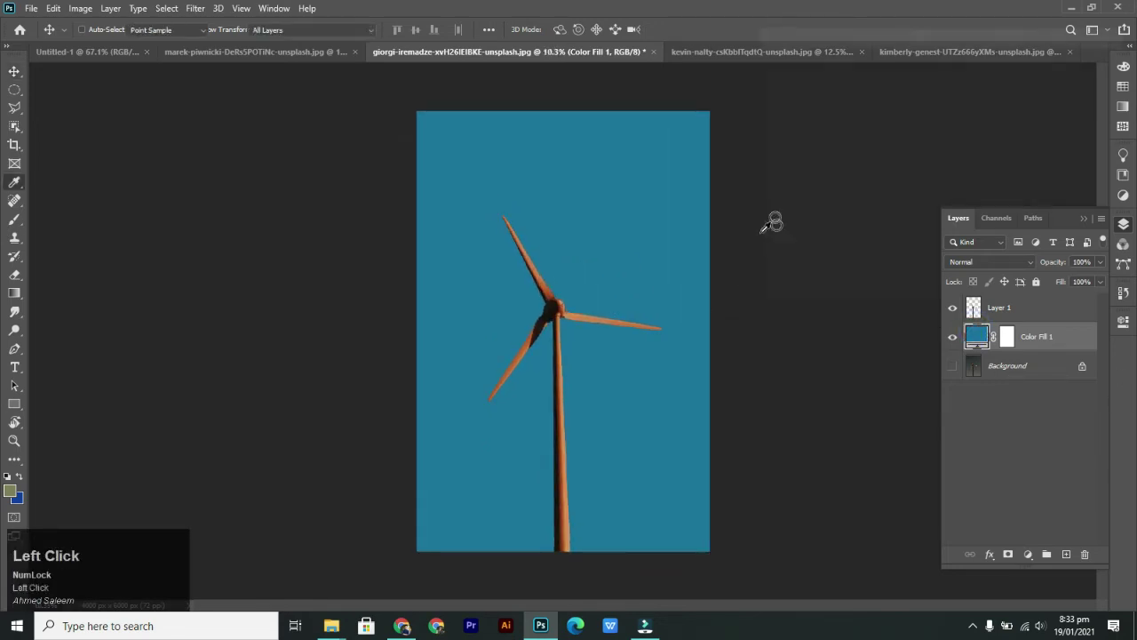
pyautogui.click(954, 76)
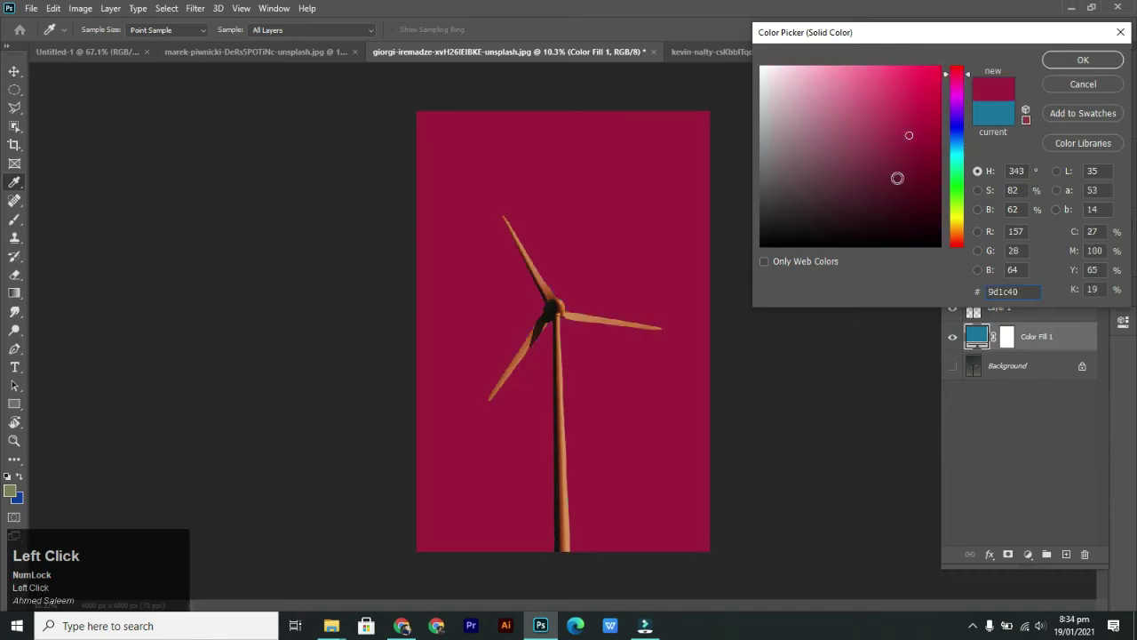
pyautogui.click(1083, 60)
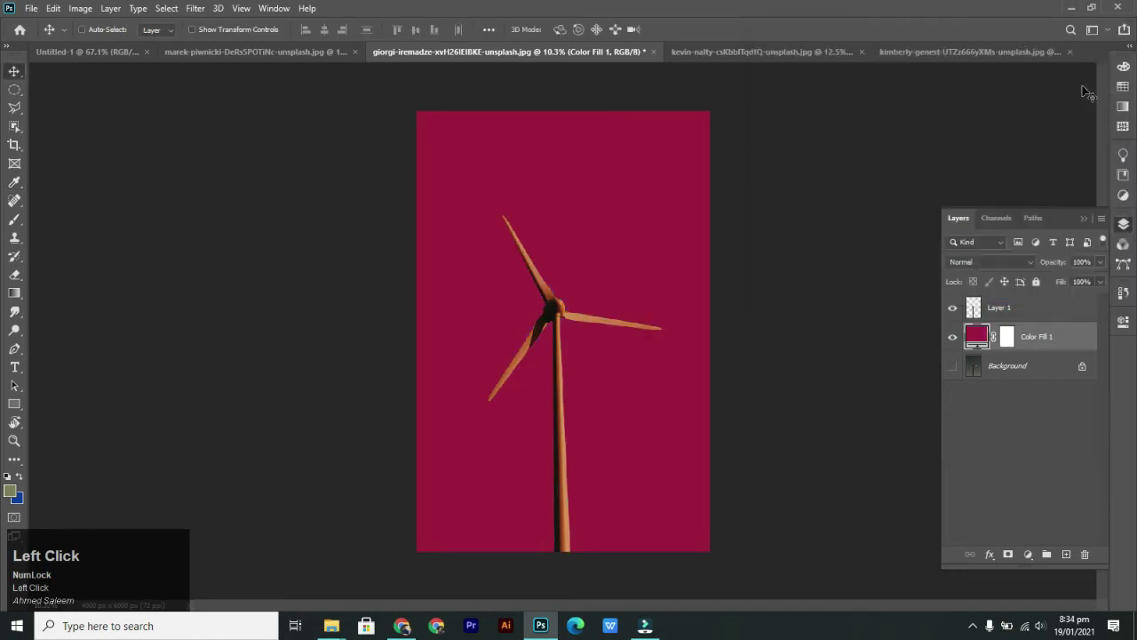
pyautogui.press('v')
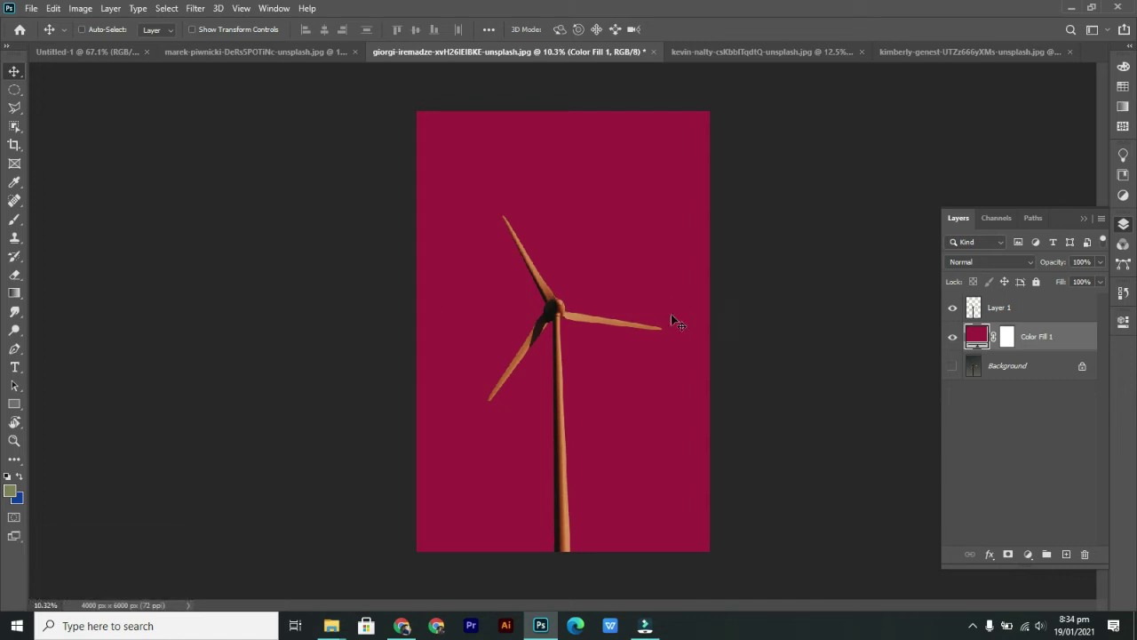
# - Show the Object Selection tool's group and choose the Quick Selection Tool from it
pyautogui.click(14, 127)
pyautogui.moveTo(13, 127)
pyautogui.mouseDown()
pyautogui.moveTo(58, 142)
pyautogui.moveTo(153, 135)
pyautogui.moveTo(75, 135)
pyautogui.mouseUp()
pyautogui.moveTo(144, 126); pyautogui.dragTo(54, 128)
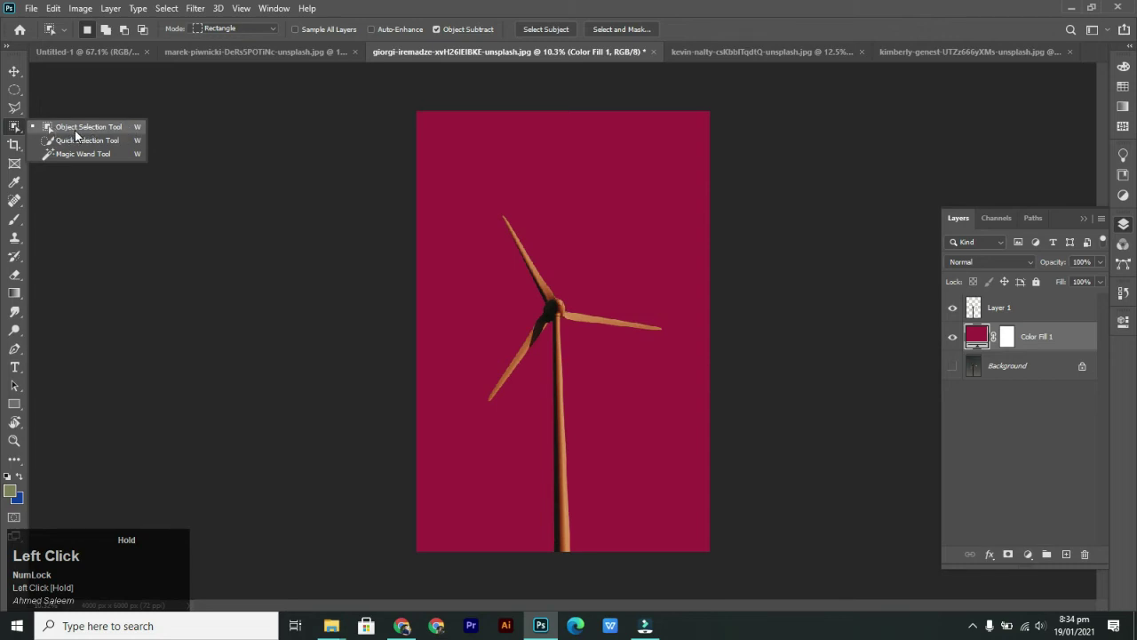
pyautogui.moveTo(66, 129); pyautogui.dragTo(115, 129)
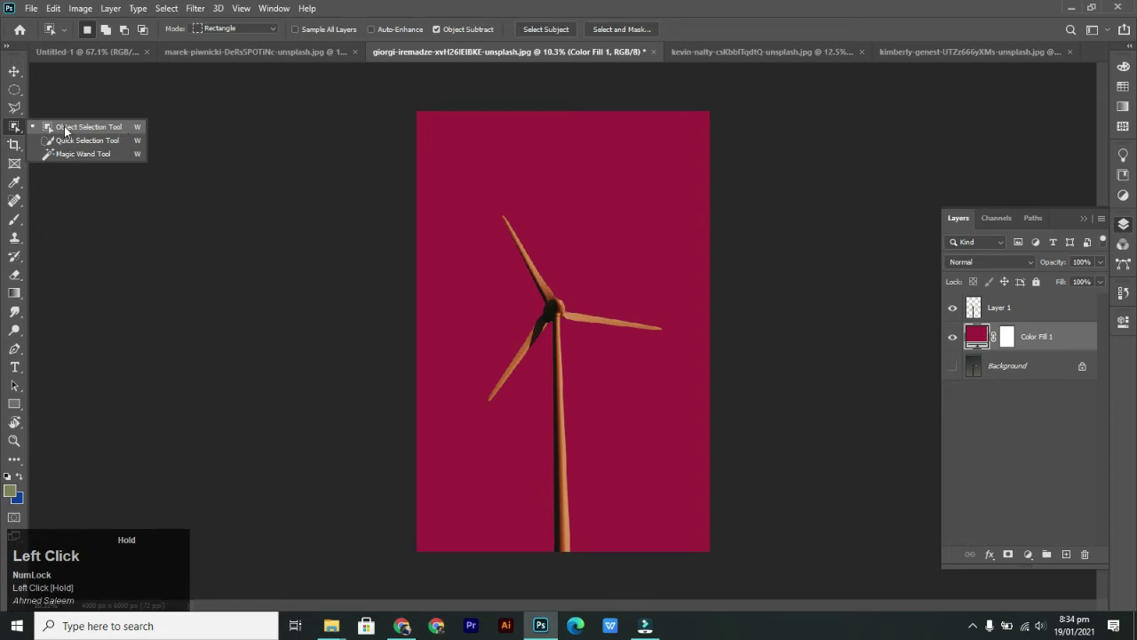
pyautogui.click(114, 143)
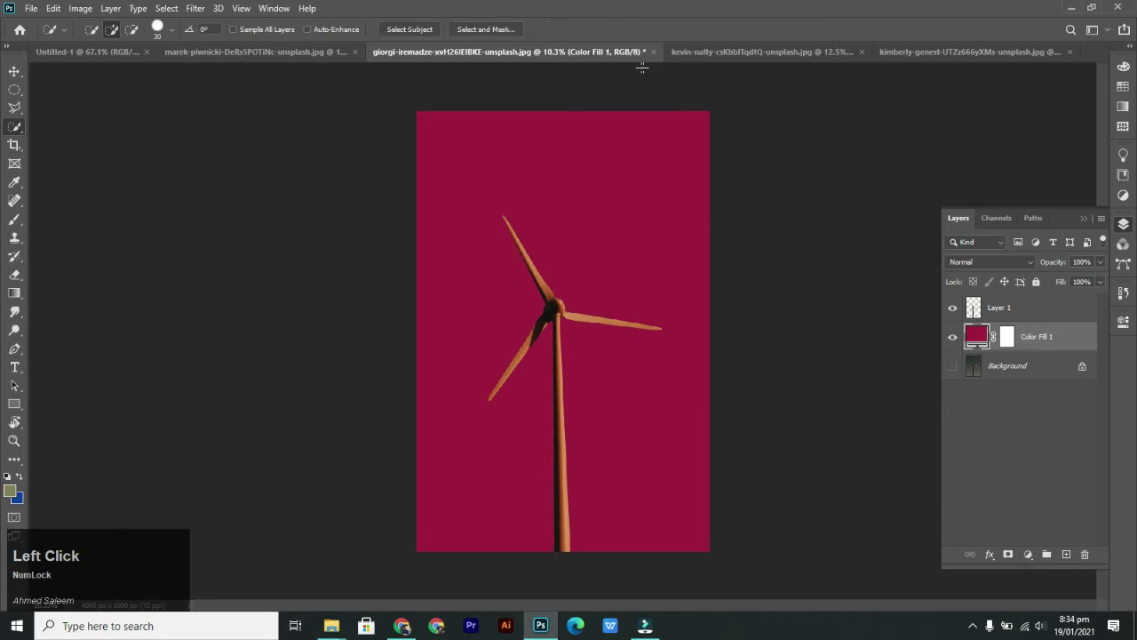
# - Switch to the open skyscraper photo, try a Quick Selection on its sky and undo it
pyautogui.click(718, 57)
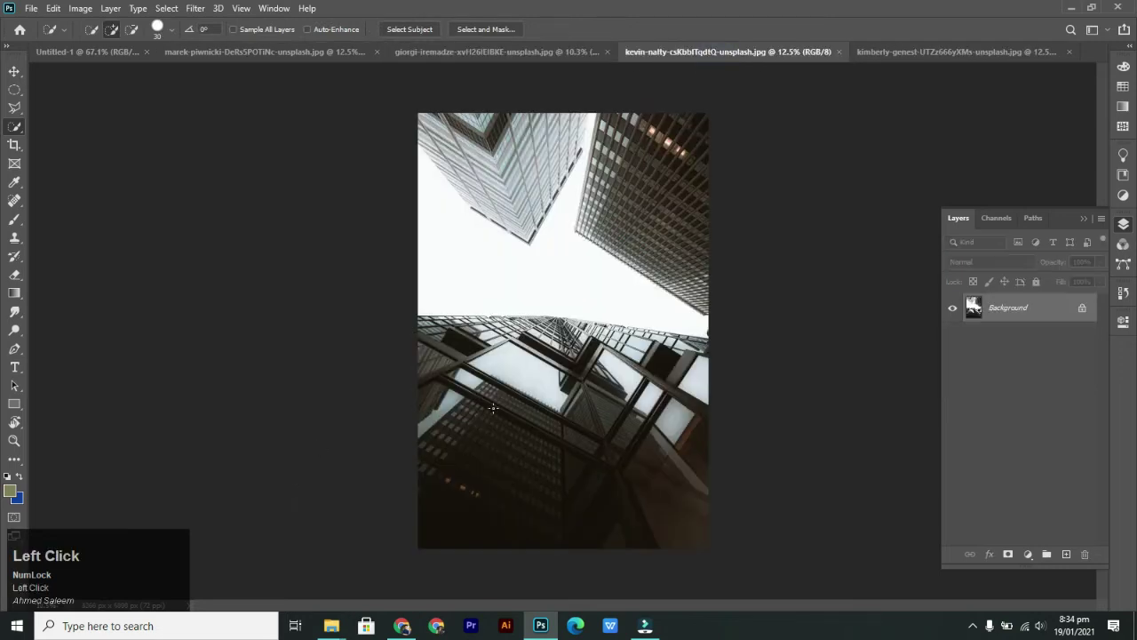
pyautogui.click(435, 227)
pyautogui.hotkey('ctrl', 'z')
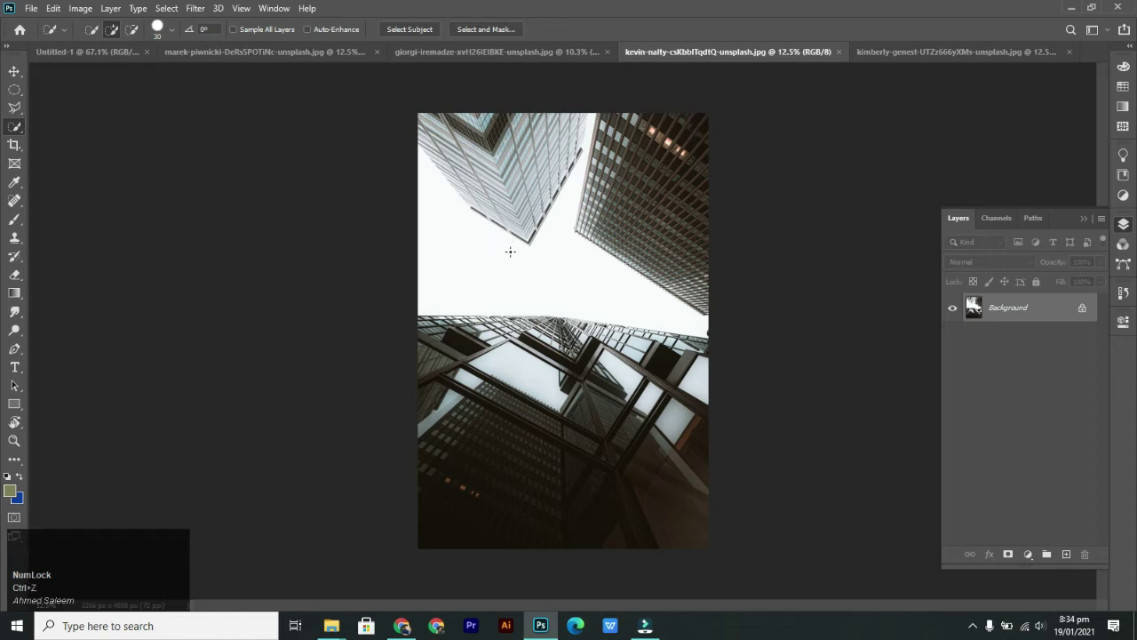
# - Set the Quick Selection brush size to 420 px and try 49% hardness before returning it to 100%
pyautogui.click(166, 37)
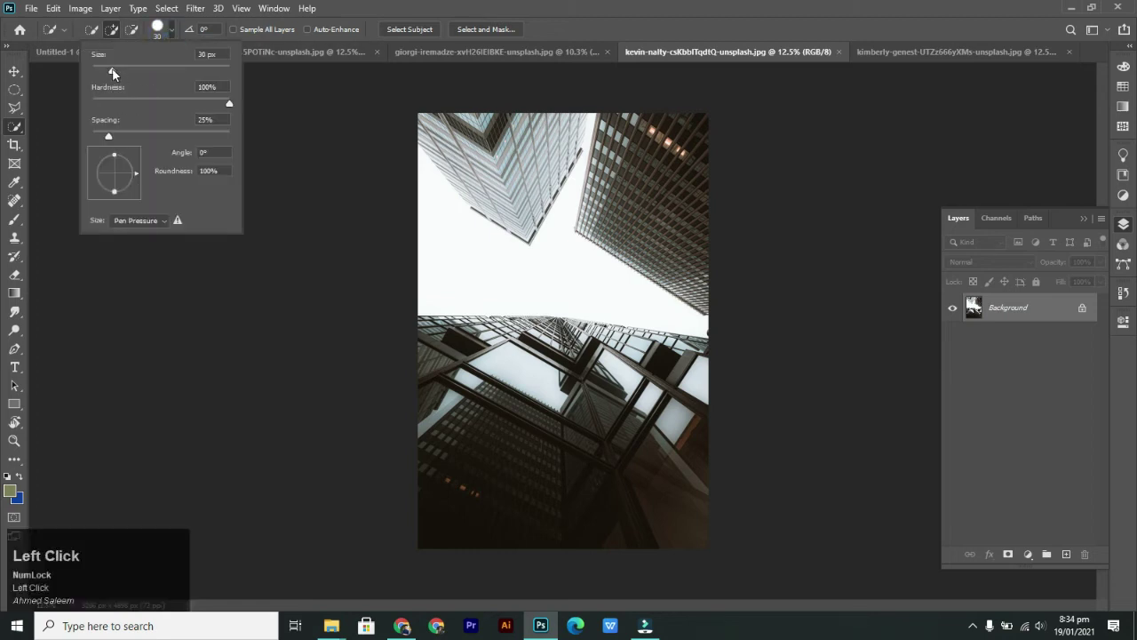
pyautogui.moveTo(124, 75); pyautogui.dragTo(127, 71)
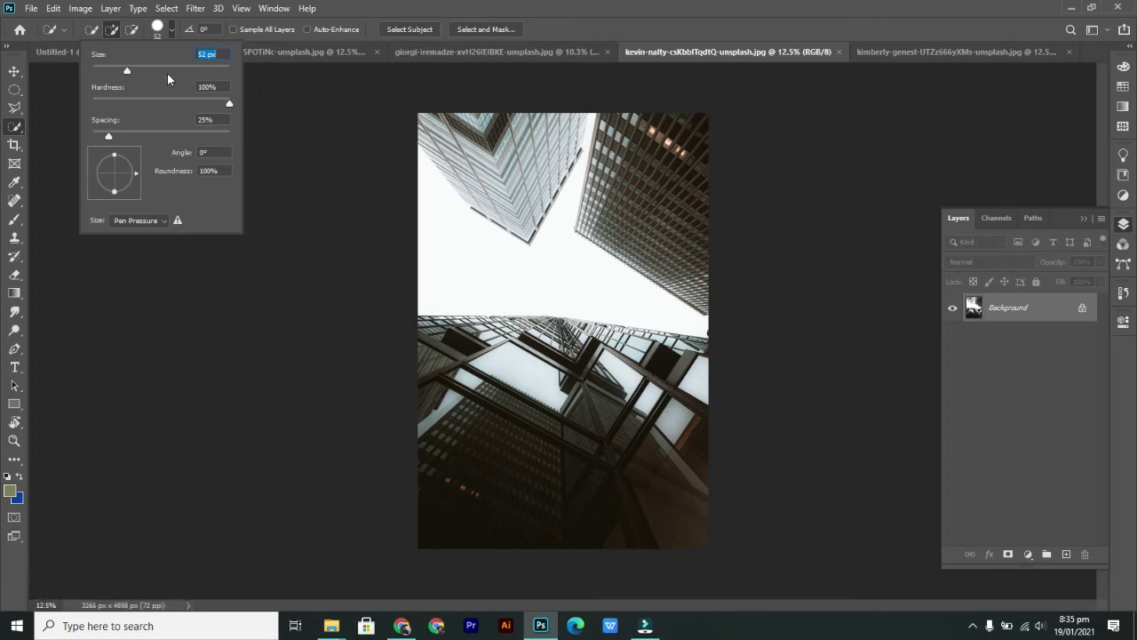
pyautogui.click(161, 70)
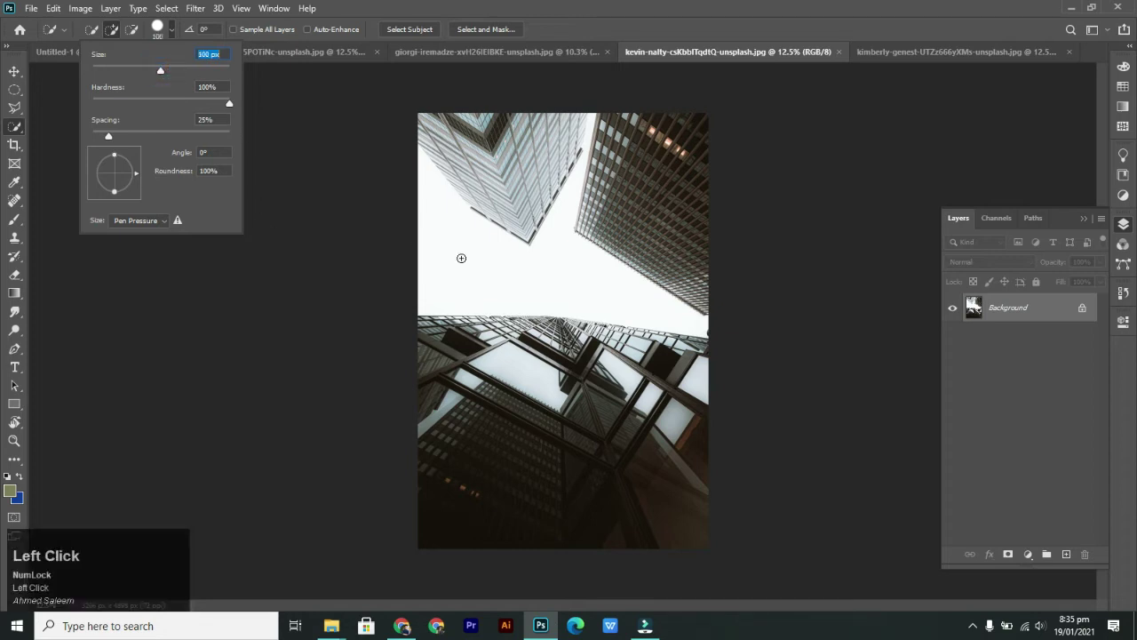
pyautogui.click(210, 69)
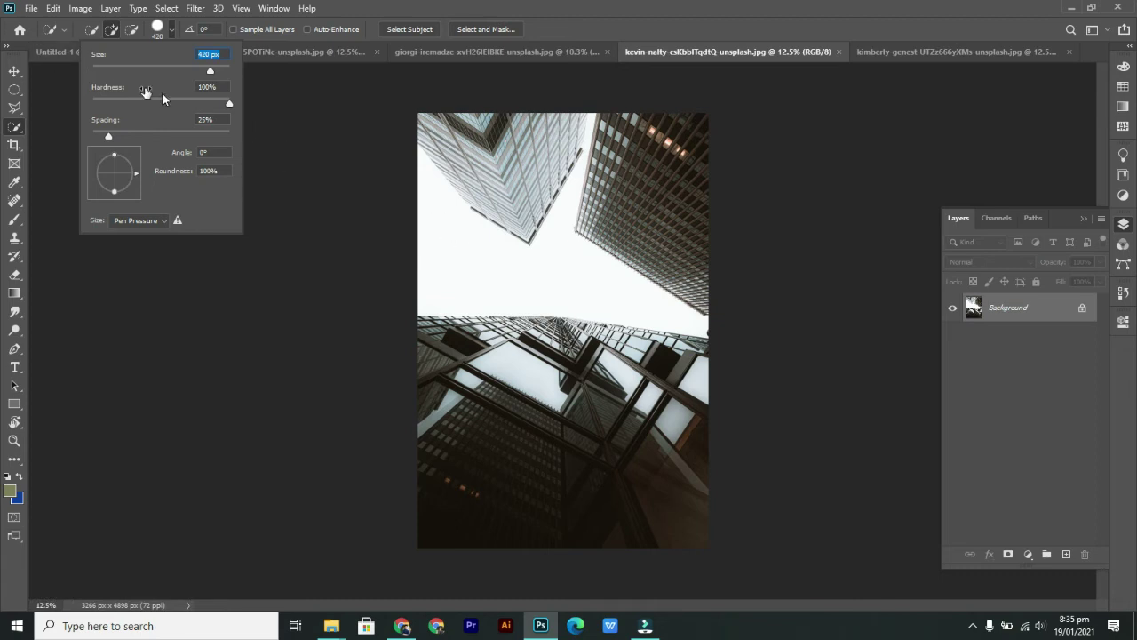
pyautogui.click(211, 104)
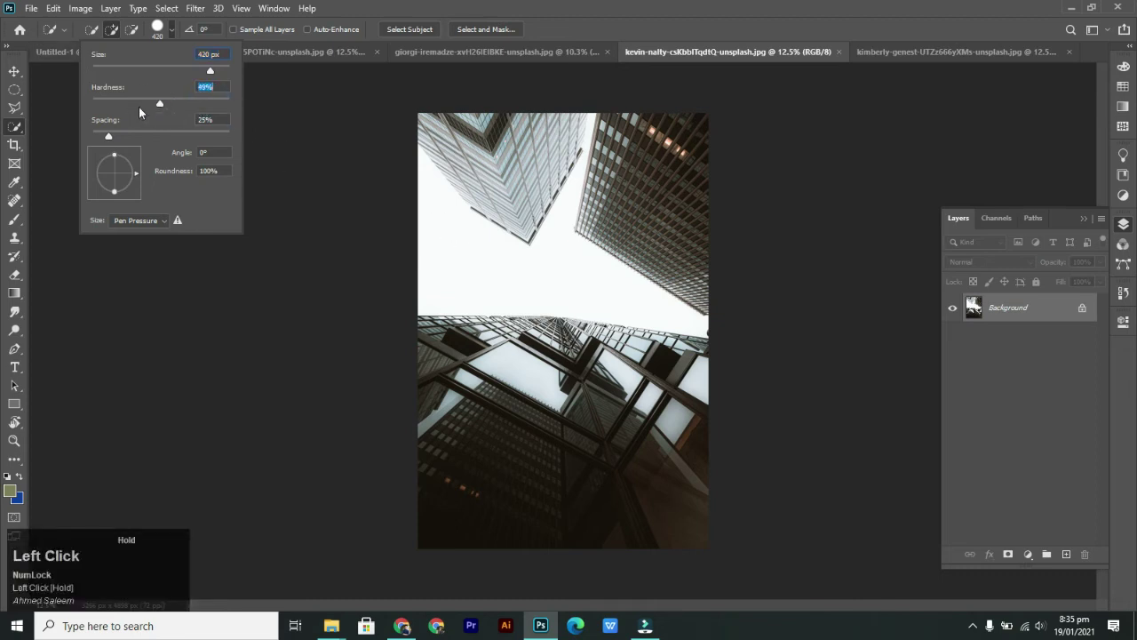
pyautogui.moveTo(252, 123); pyautogui.dragTo(299, 132)
# - Set the brush angle to -141° and try 63% roundness before making the tip nearly circular again
pyautogui.moveTo(121, 195)
pyautogui.mouseDown()
pyautogui.moveTo(96, 190)
pyautogui.moveTo(116, 184)
pyautogui.mouseUp()
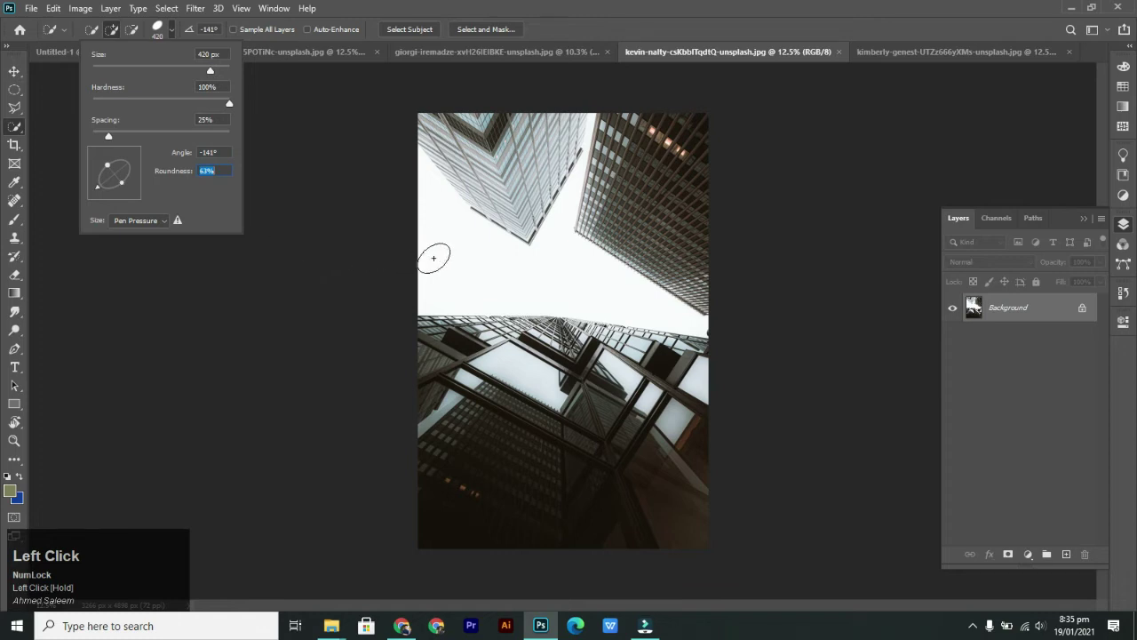
pyautogui.moveTo(108, 165)
pyautogui.mouseDown()
pyautogui.moveTo(88, 151)
pyautogui.moveTo(132, 171)
pyautogui.mouseUp()
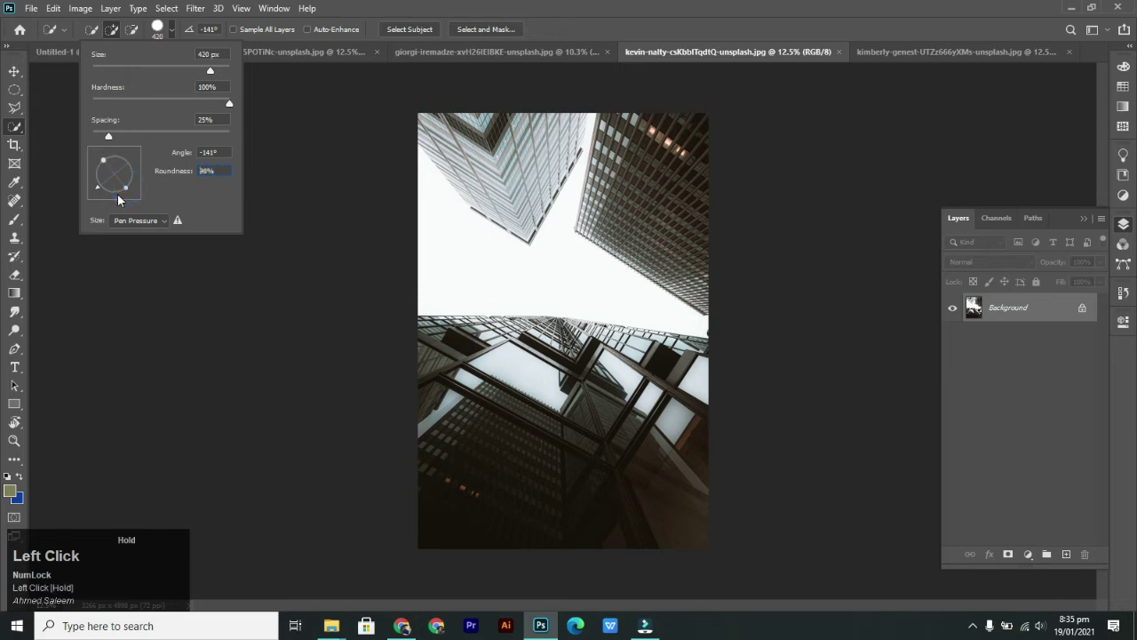
# - Select the white sky between the skyscrapers by painting over it with the Quick Selection brush
pyautogui.click(460, 249)
pyautogui.click(436, 246)
pyautogui.click(436, 243)
pyautogui.moveTo(449, 244); pyautogui.dragTo(554, 279)
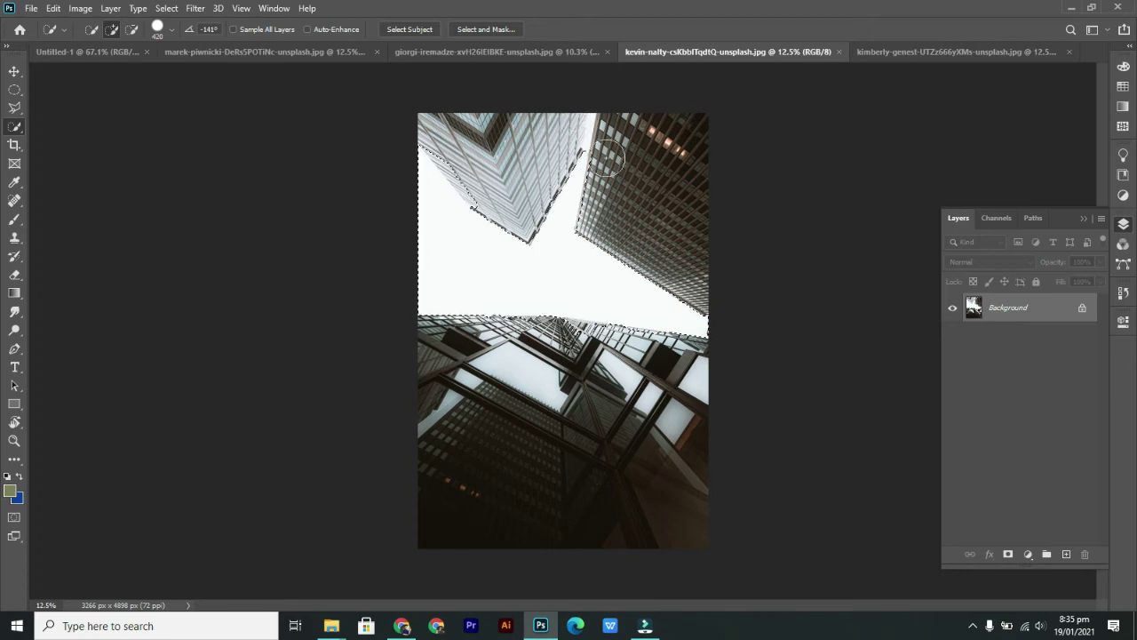
pyautogui.scroll(2, 435, 180)
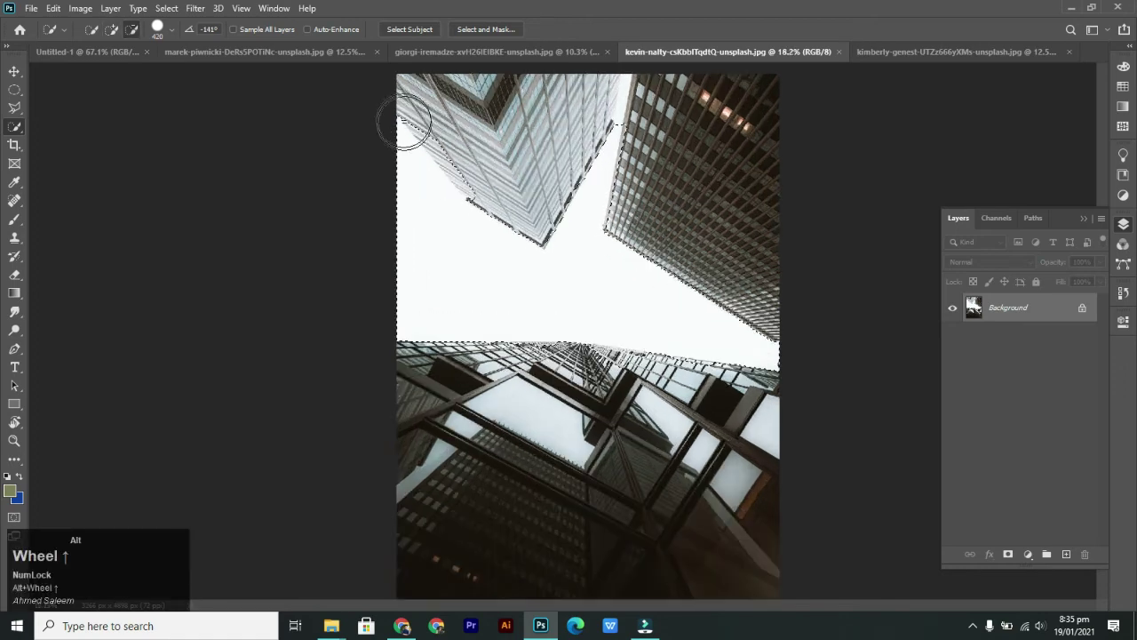
# - Subtract the pale tower's outer slanted edge from the sky selection with a 138 px Quick Selection brush
pyautogui.scroll(4, 404, 123)
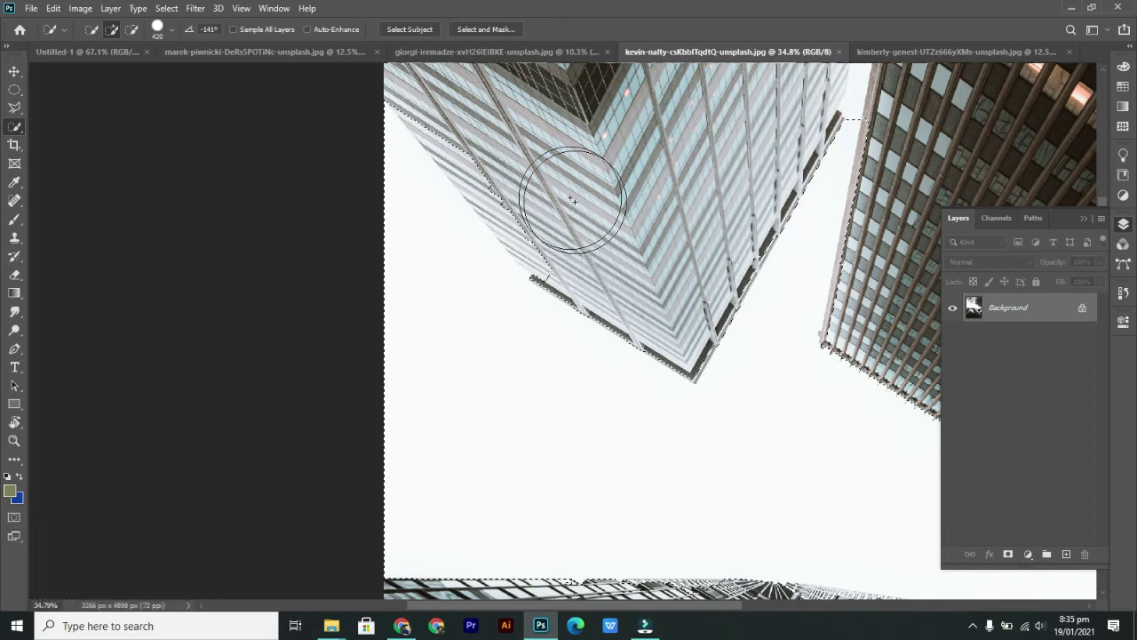
pyautogui.click(132, 31)
pyautogui.keyDown('alt'); pyautogui.rightClick(649, 226); pyautogui.keyUp('alt')
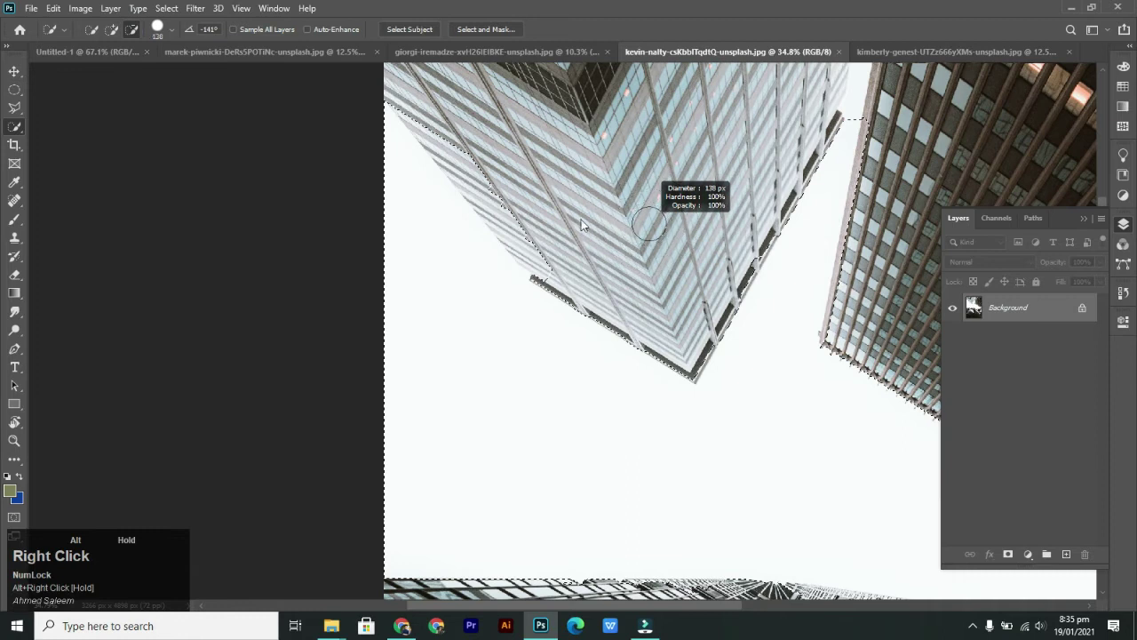
pyautogui.moveTo(445, 124)
pyautogui.mouseDown()
pyautogui.moveTo(515, 191)
pyautogui.moveTo(556, 262)
pyautogui.moveTo(464, 157)
pyautogui.moveTo(491, 176)
pyautogui.moveTo(442, 145)
pyautogui.mouseUp()
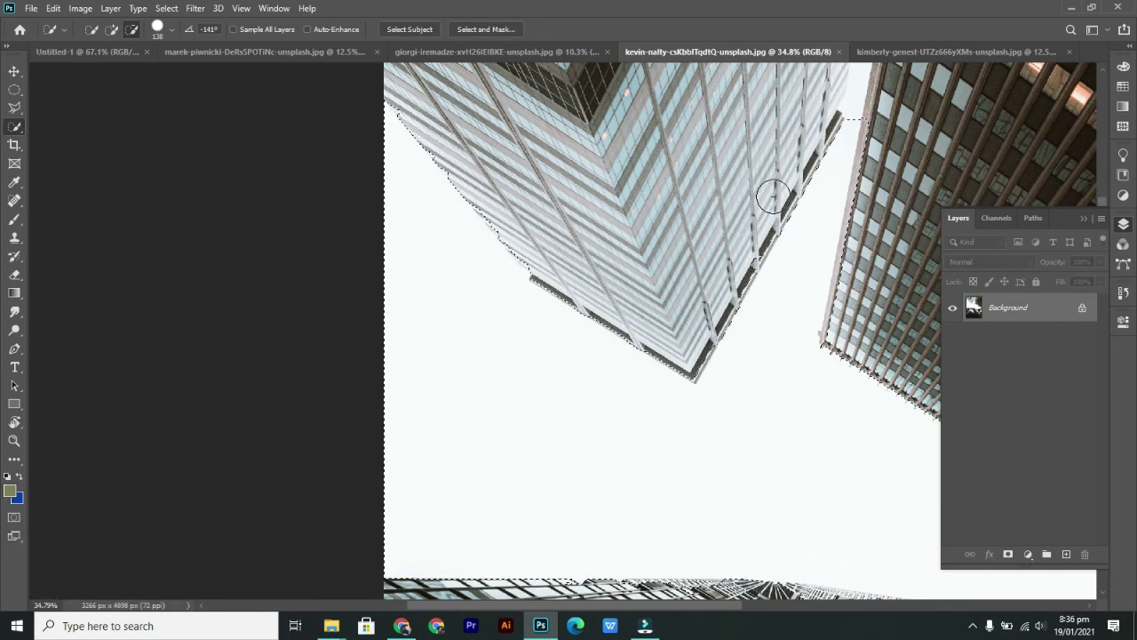
# - Reduce the Quick Selection brush to 62 px and add the narrow strip of sky between the two upper towers to the selection
pyautogui.scroll(2, 773, 197)
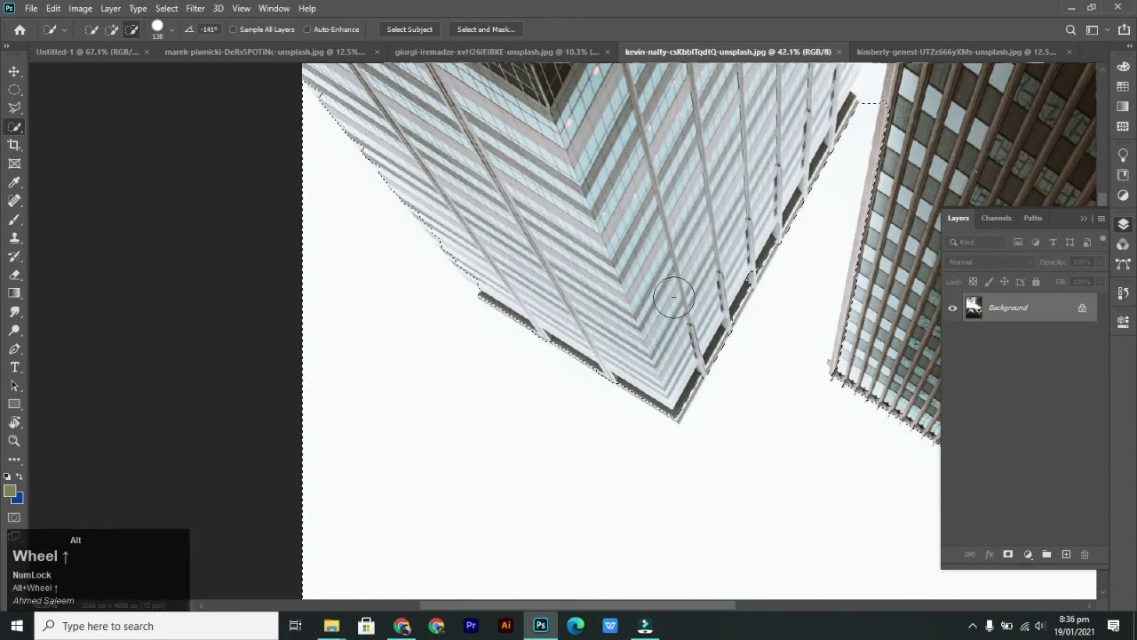
pyautogui.press('space')
pyautogui.moveTo(825, 202); pyautogui.dragTo(604, 386)
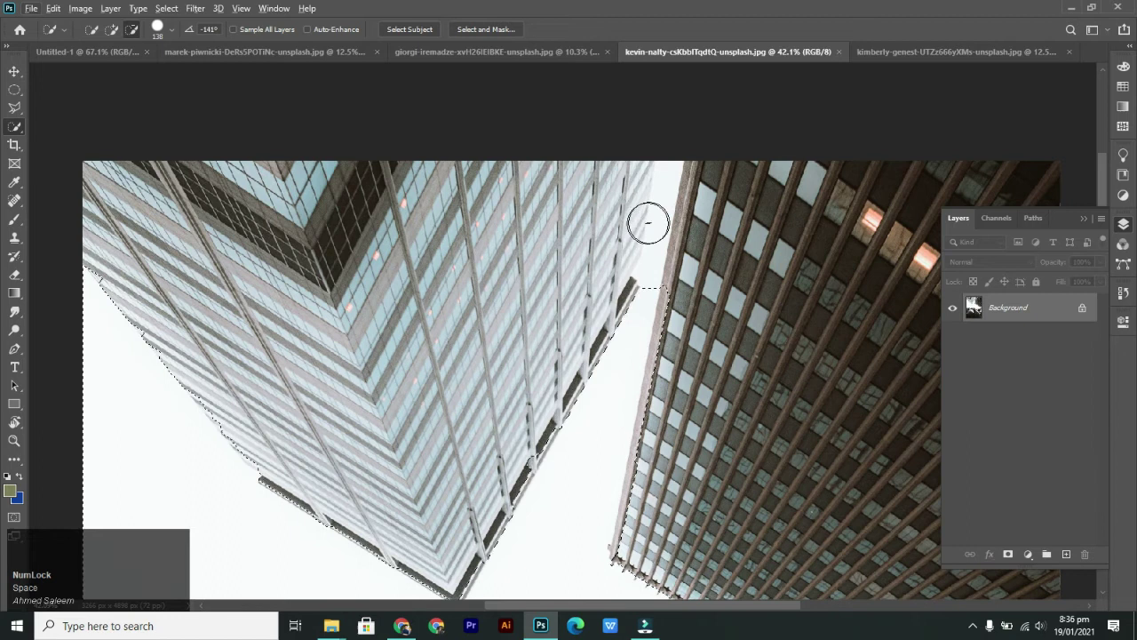
pyautogui.keyDown('alt'); pyautogui.rightClick(648, 223); pyautogui.keyUp('alt')
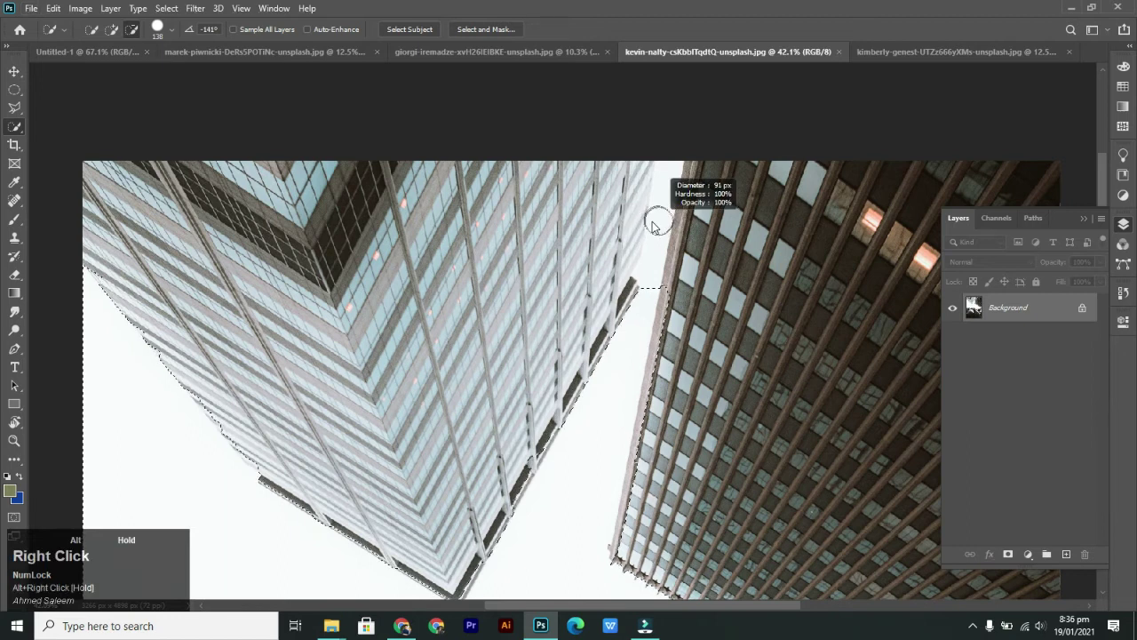
pyautogui.moveTo(653, 226)
pyautogui.mouseDown()
pyautogui.moveTo(634, 230)
pyautogui.moveTo(654, 227)
pyautogui.mouseUp()
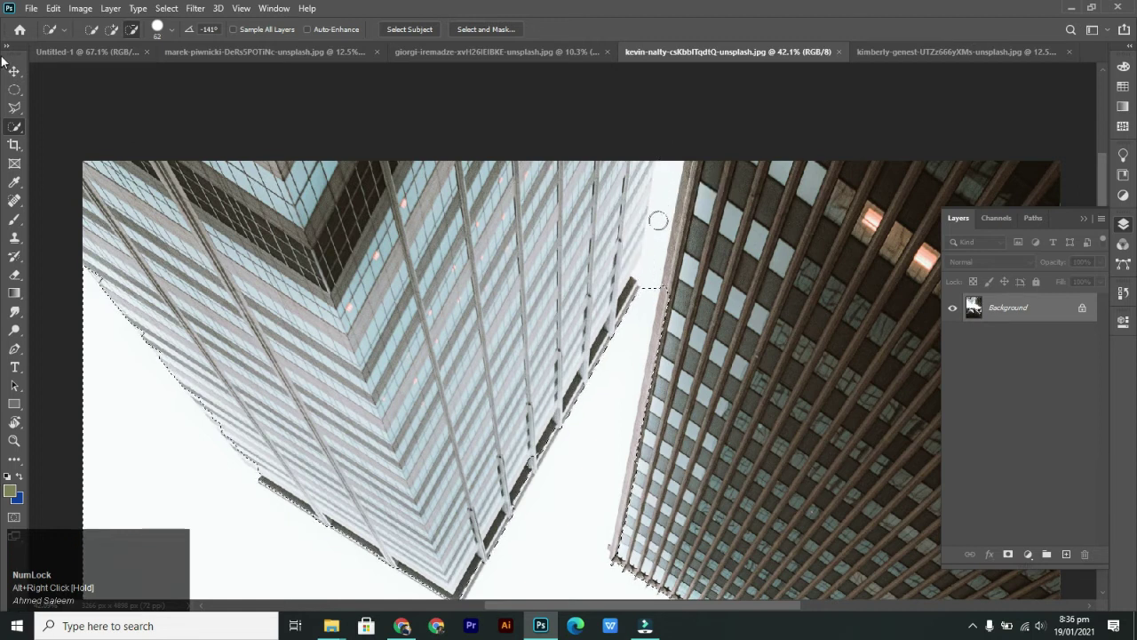
pyautogui.click(110, 30)
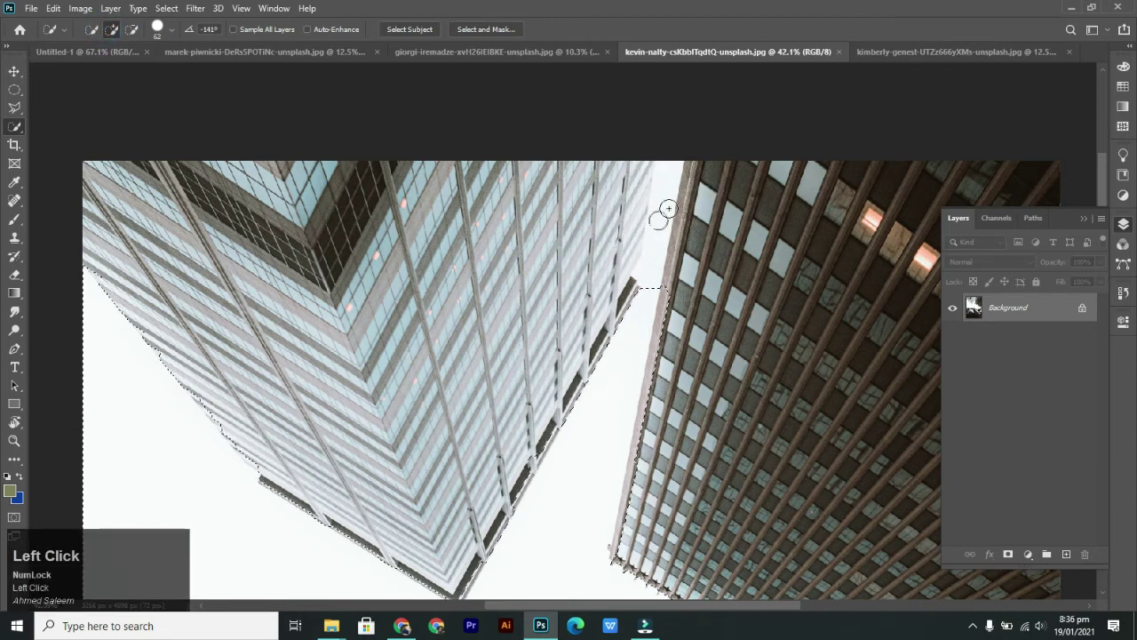
pyautogui.click(130, 31)
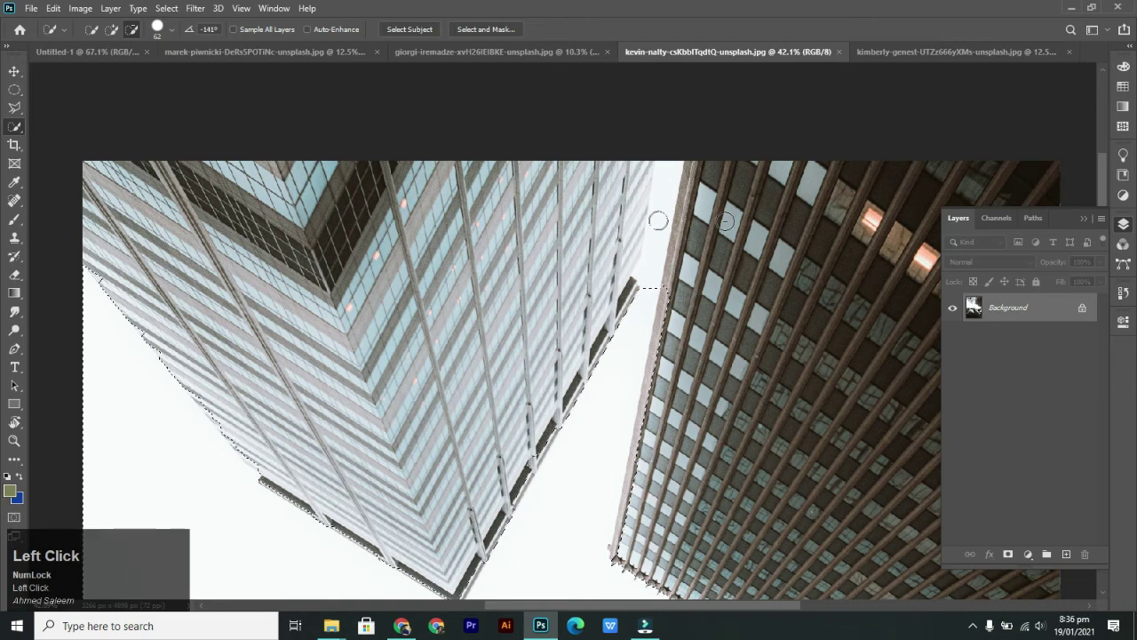
pyautogui.press('shift')
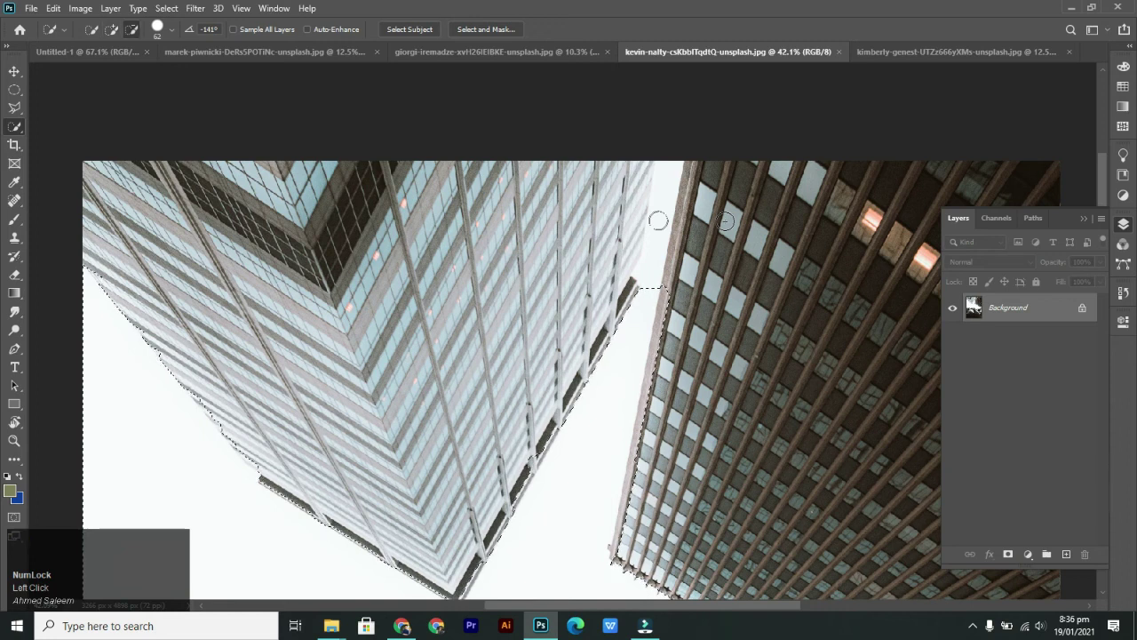
pyautogui.click(114, 29)
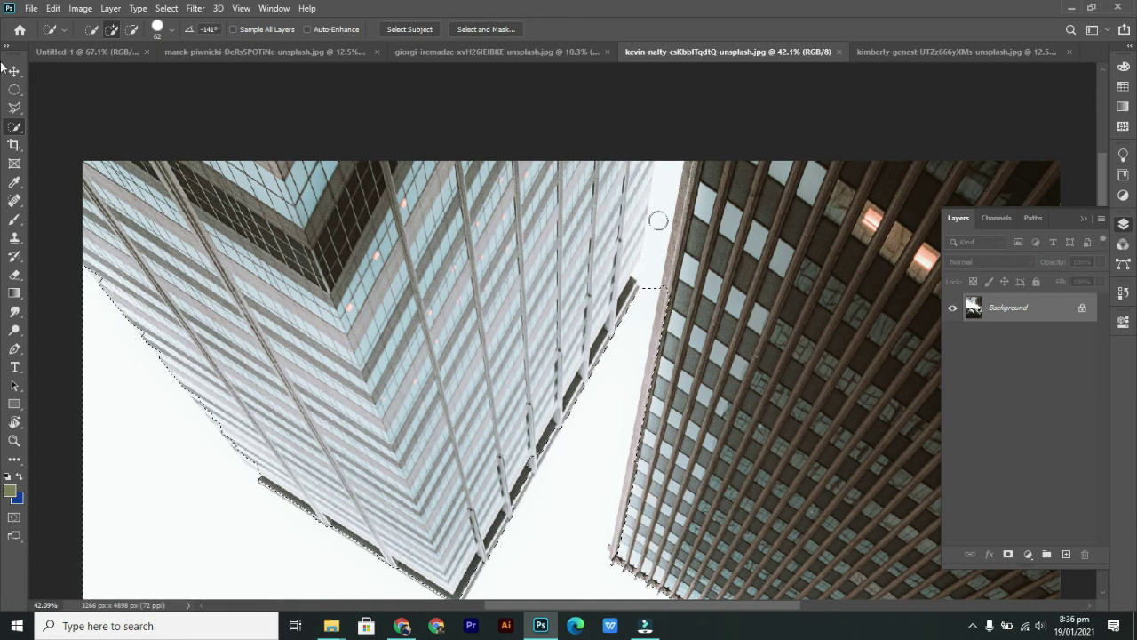
pyautogui.click(140, 28)
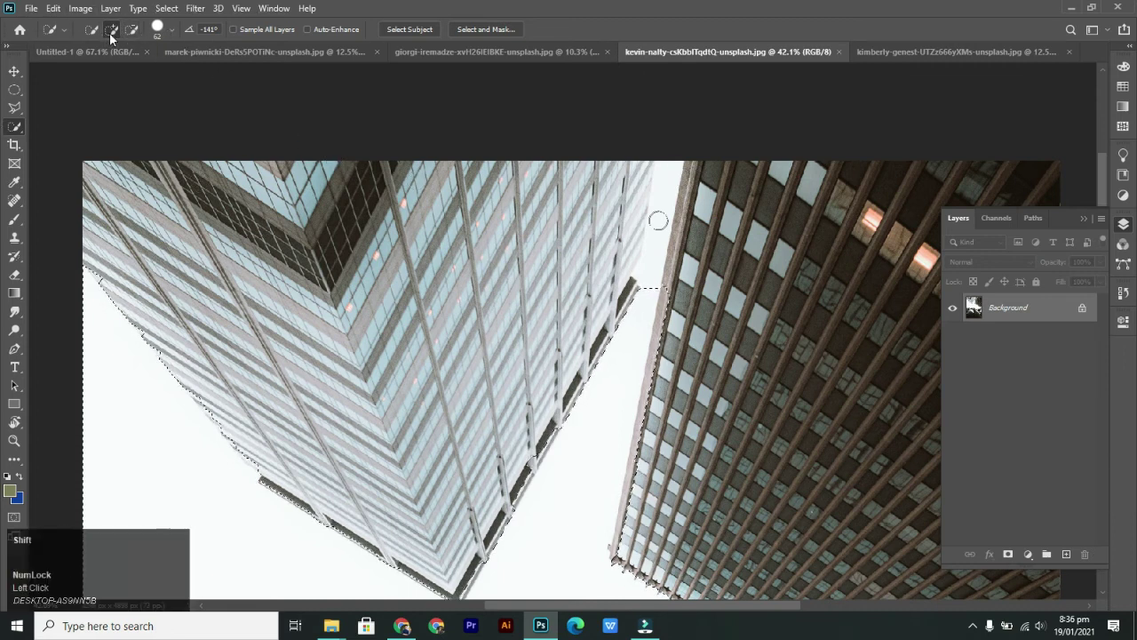
pyautogui.moveTo(652, 267)
pyautogui.mouseDown()
pyautogui.moveTo(650, 283)
pyautogui.moveTo(667, 187)
pyautogui.mouseUp()
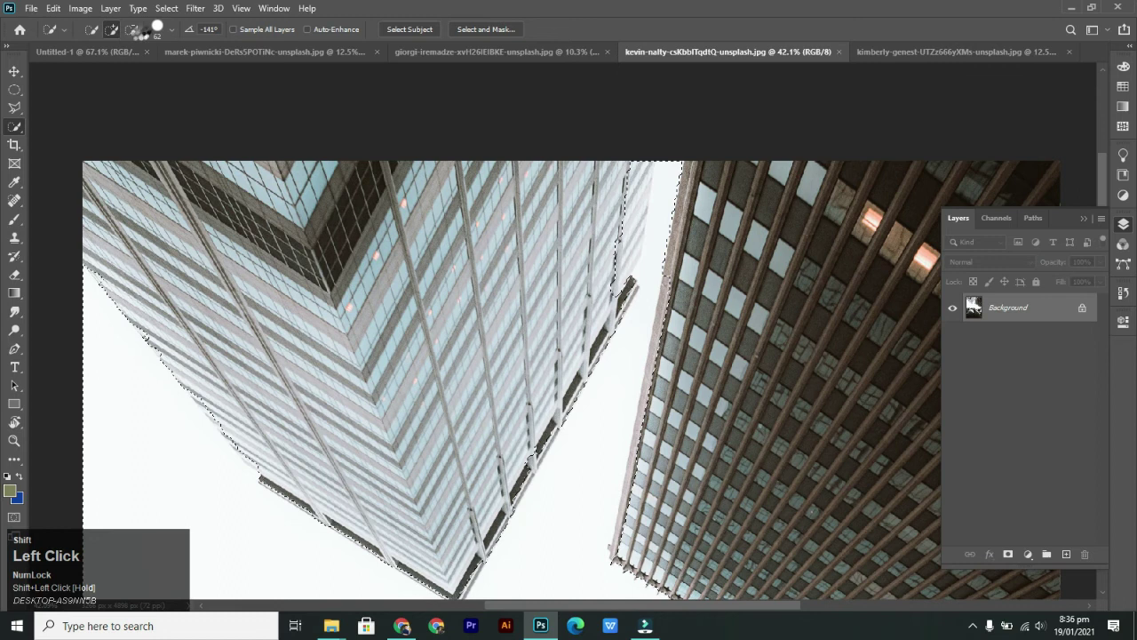
# - Subtract the pale tower's facade beside the narrow sky gap from the selection with the Quick Selection brush
pyautogui.click(131, 30)
pyautogui.moveTo(626, 172); pyautogui.dragTo(621, 224)
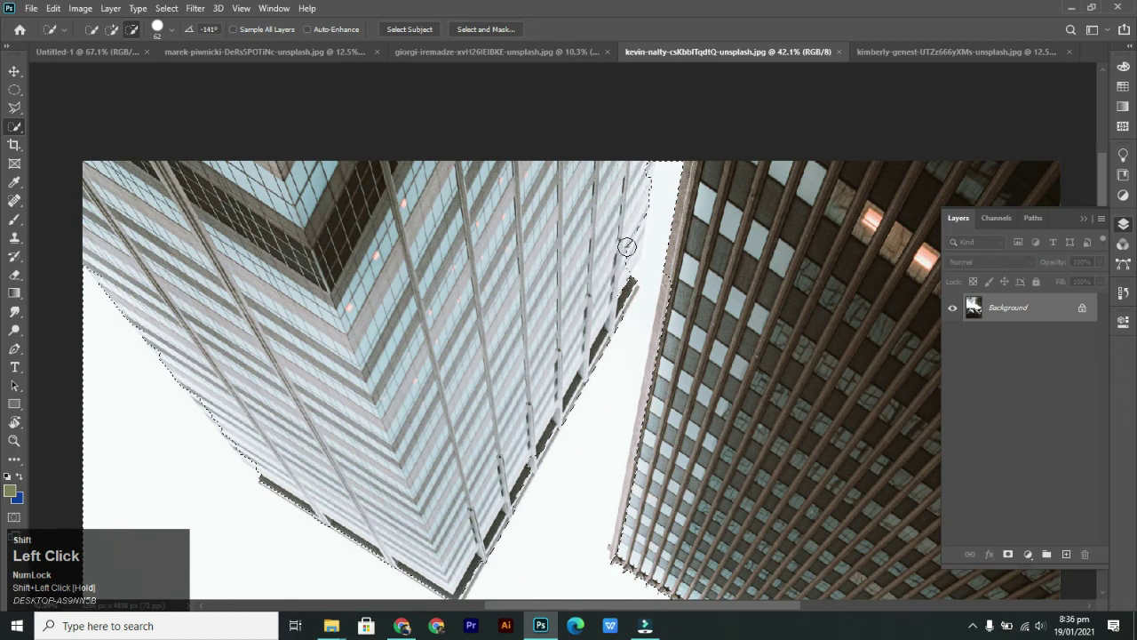
pyautogui.moveTo(628, 229); pyautogui.dragTo(627, 271)
pyautogui.keyDown('shift'); pyautogui.click(635, 222); pyautogui.keyUp('shift')
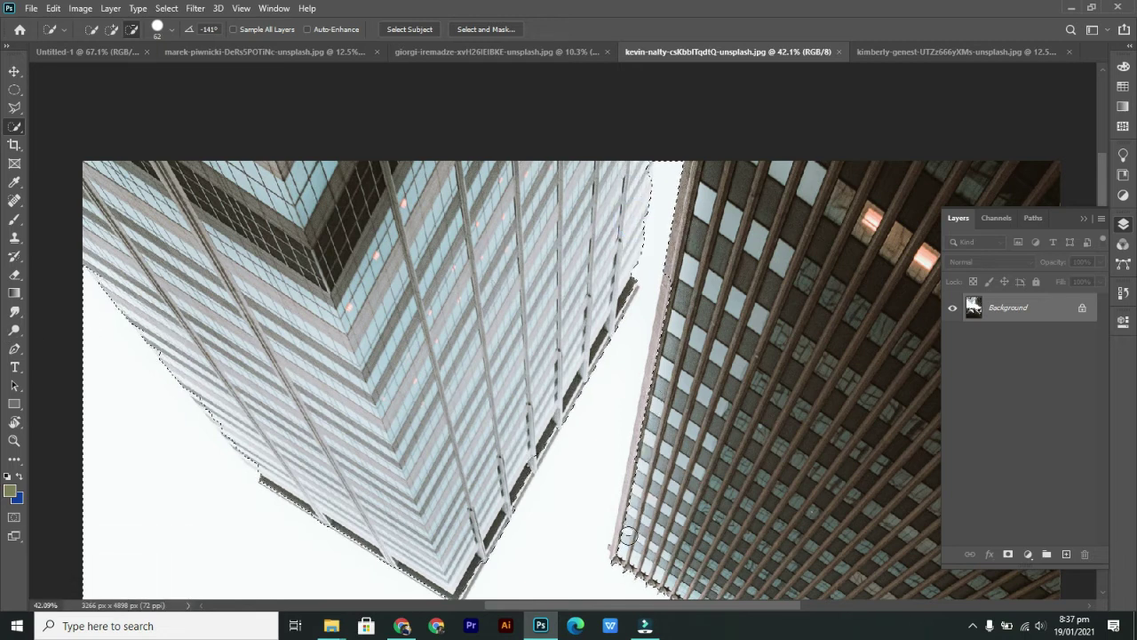
# - Subtract the light edge strip of the dark brown tower from the selection with the Polygonal Lasso
pyautogui.scroll(-1, 668, 360)
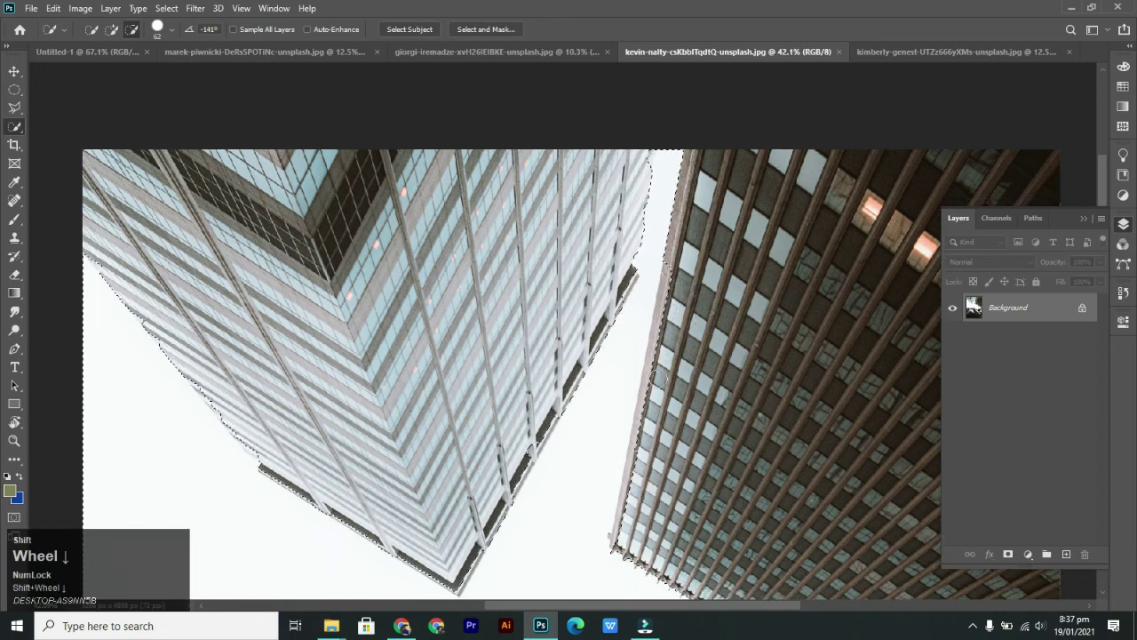
pyautogui.click(14, 107)
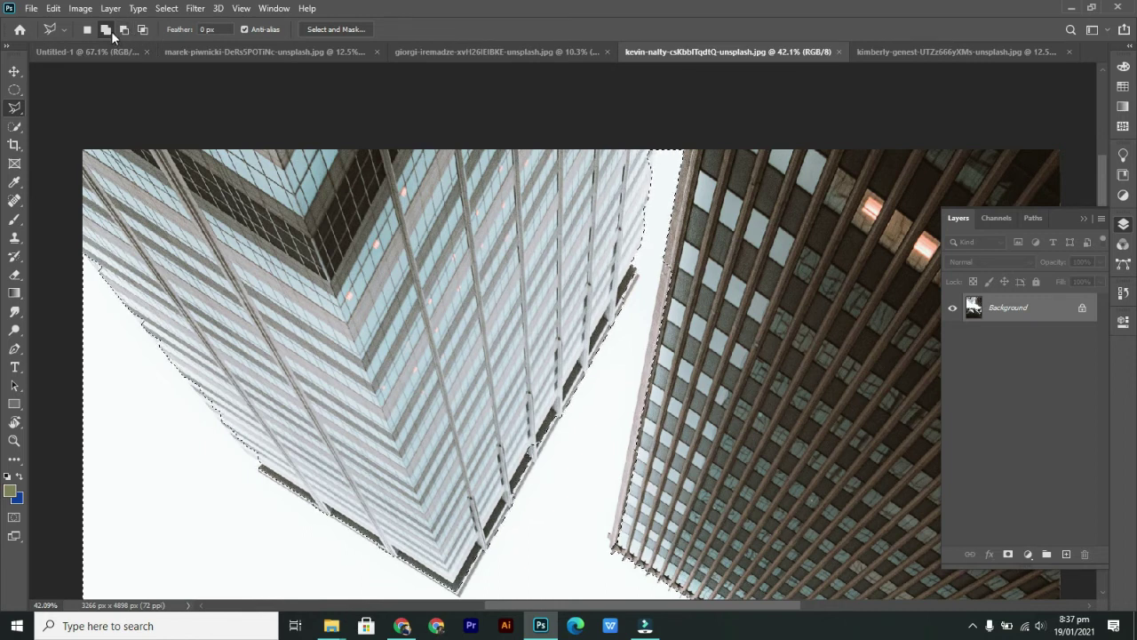
pyautogui.click(125, 29)
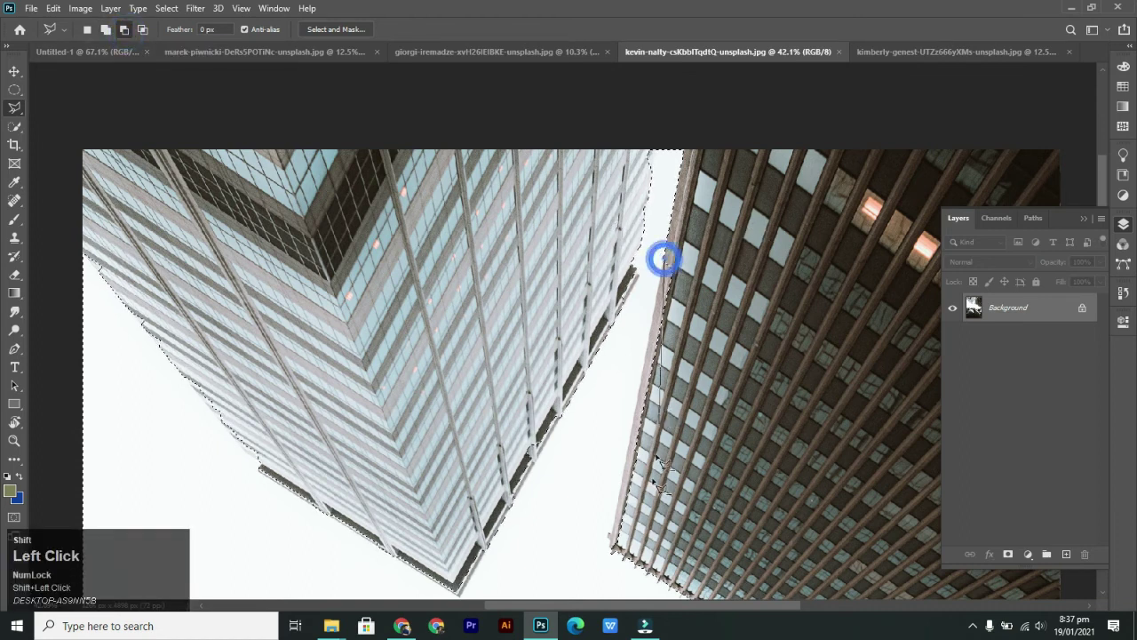
pyautogui.click(615, 548)
pyautogui.click(619, 554)
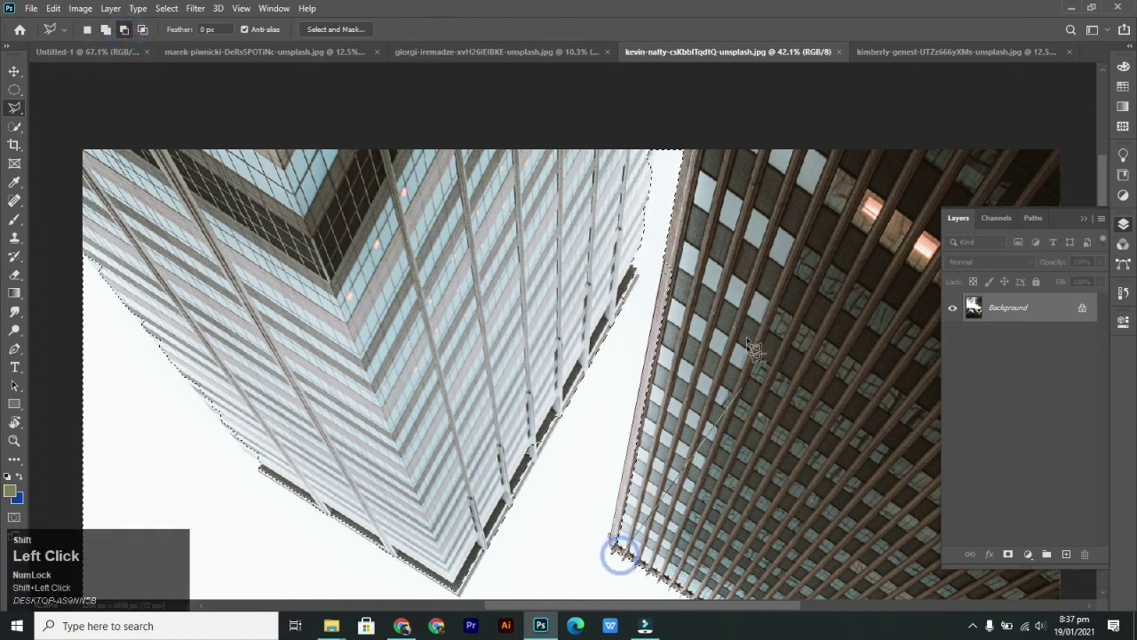
pyautogui.click(666, 264)
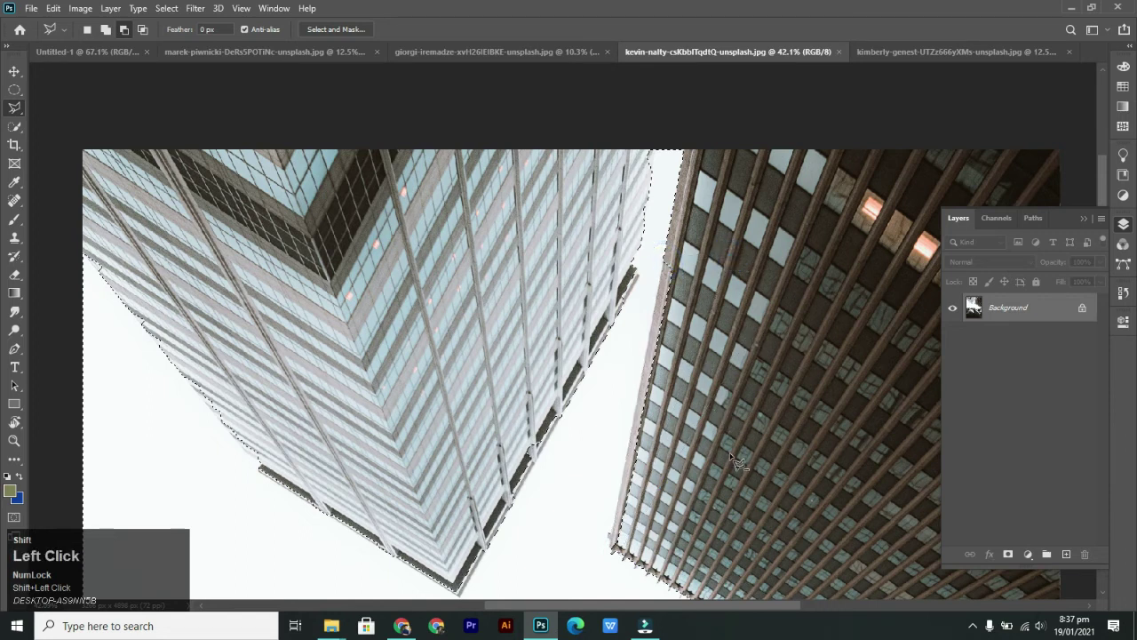
# - Straighten the selection along the pale tower's upper edge at the sky gap by subtracting a polygonal area
pyautogui.click(655, 151)
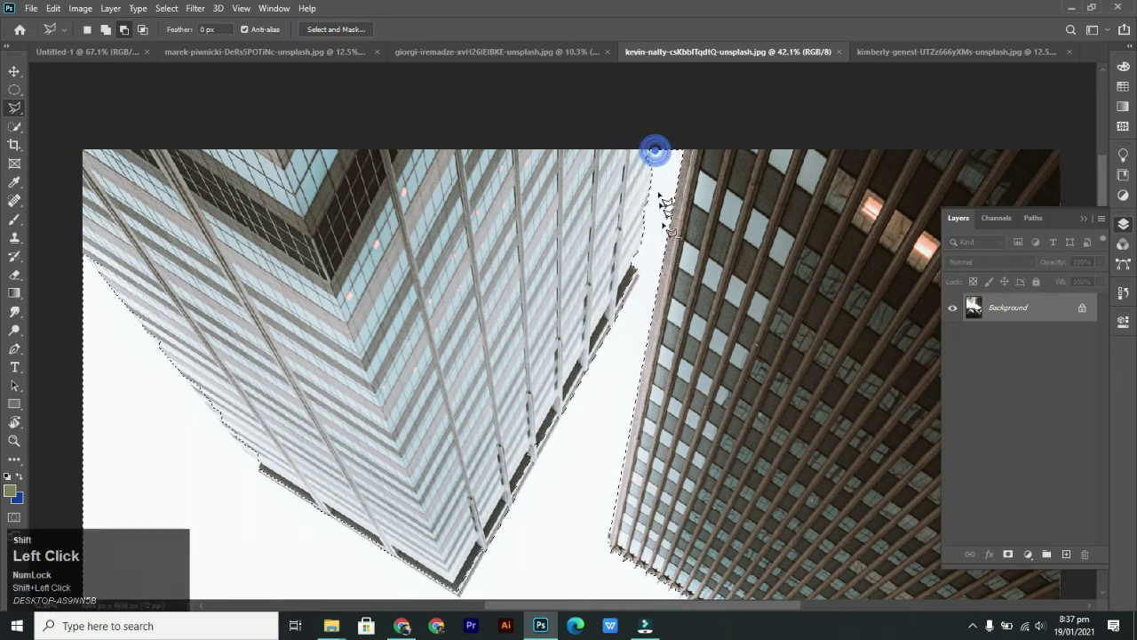
pyautogui.click(643, 252)
pyautogui.click(630, 178)
pyautogui.click(654, 151)
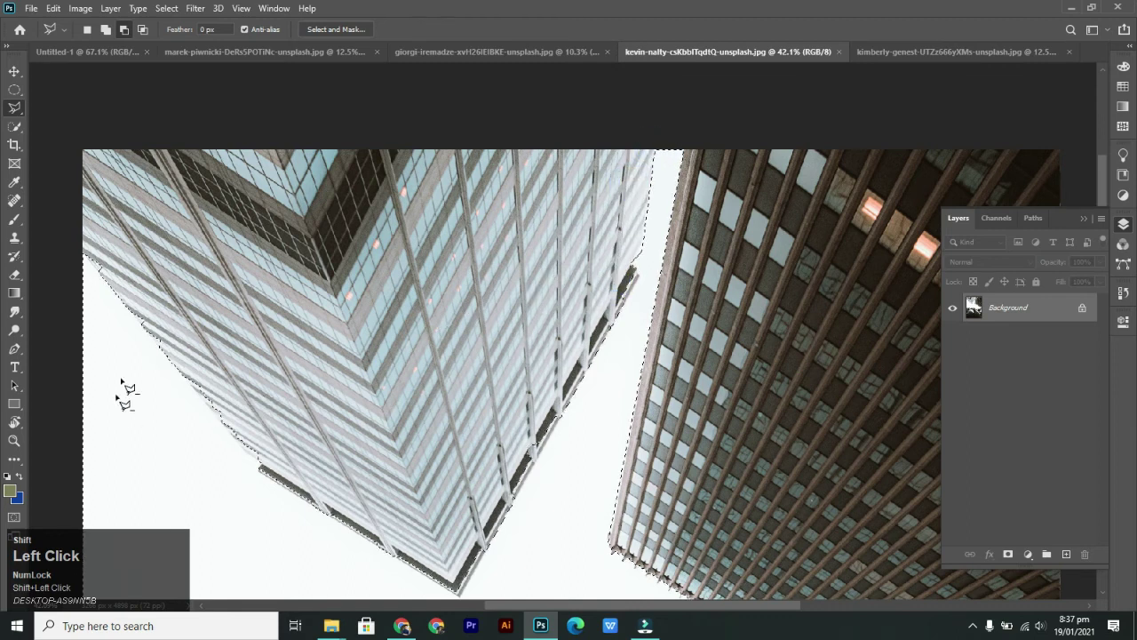
# - Subtract a polygonal area along the pale tower's outer slanted edge, down to its roof corner, from the selection
pyautogui.click(91, 255)
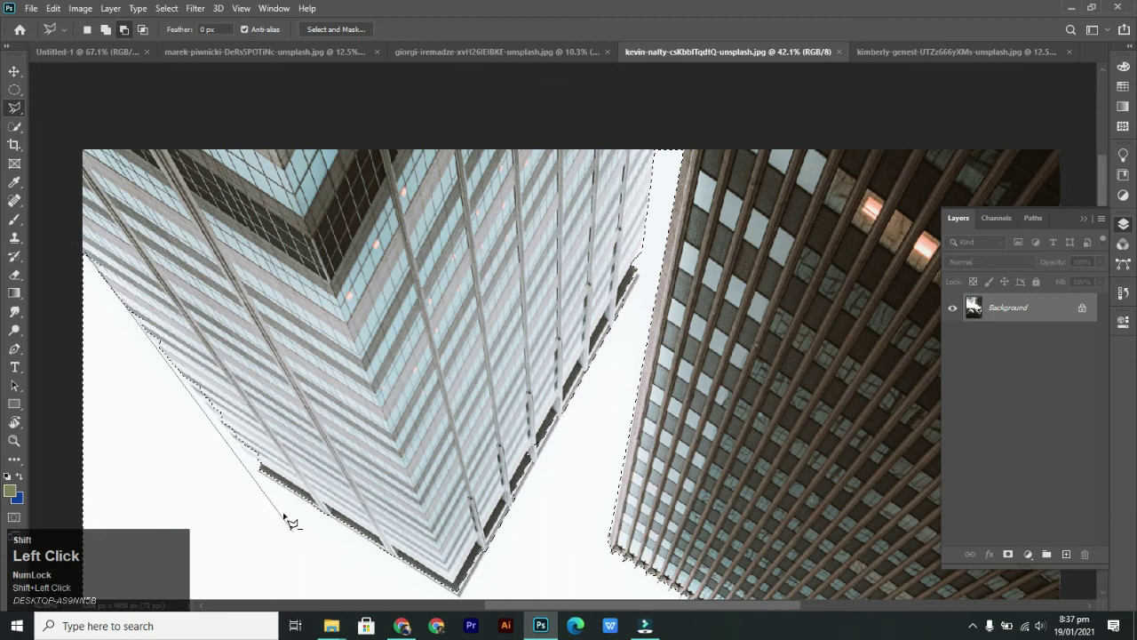
pyautogui.click(260, 465)
pyautogui.click(279, 464)
pyautogui.click(275, 380)
pyautogui.click(131, 232)
pyautogui.click(90, 256)
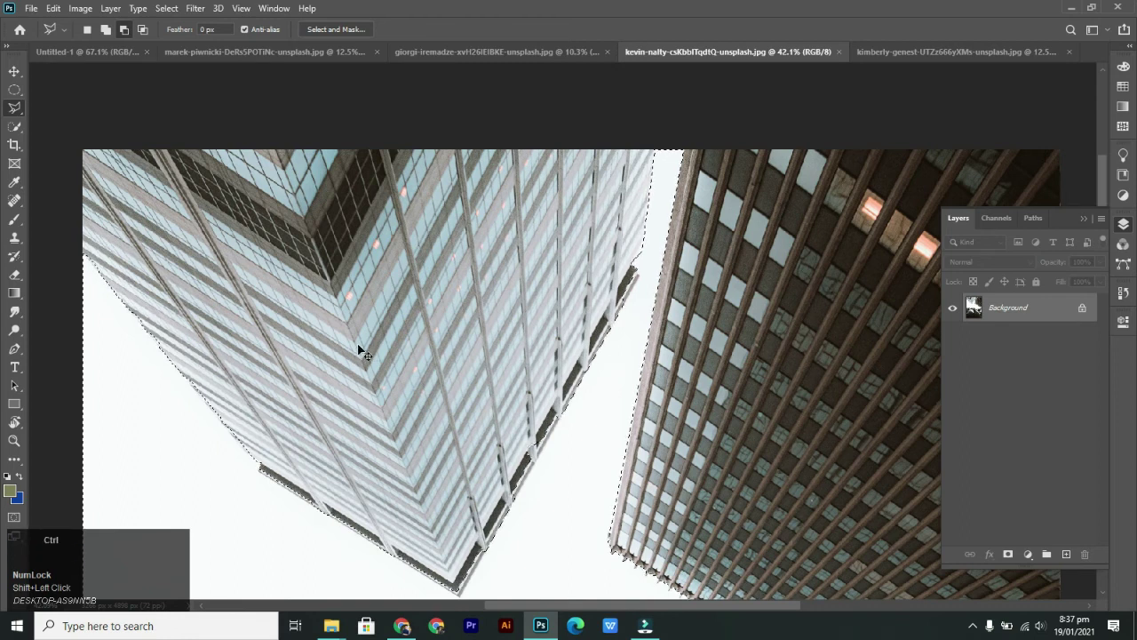
# - Subtract a polygonal area along the foreground building's roofline, left of its peak, from the selection
pyautogui.hotkey('ctrl', '0')
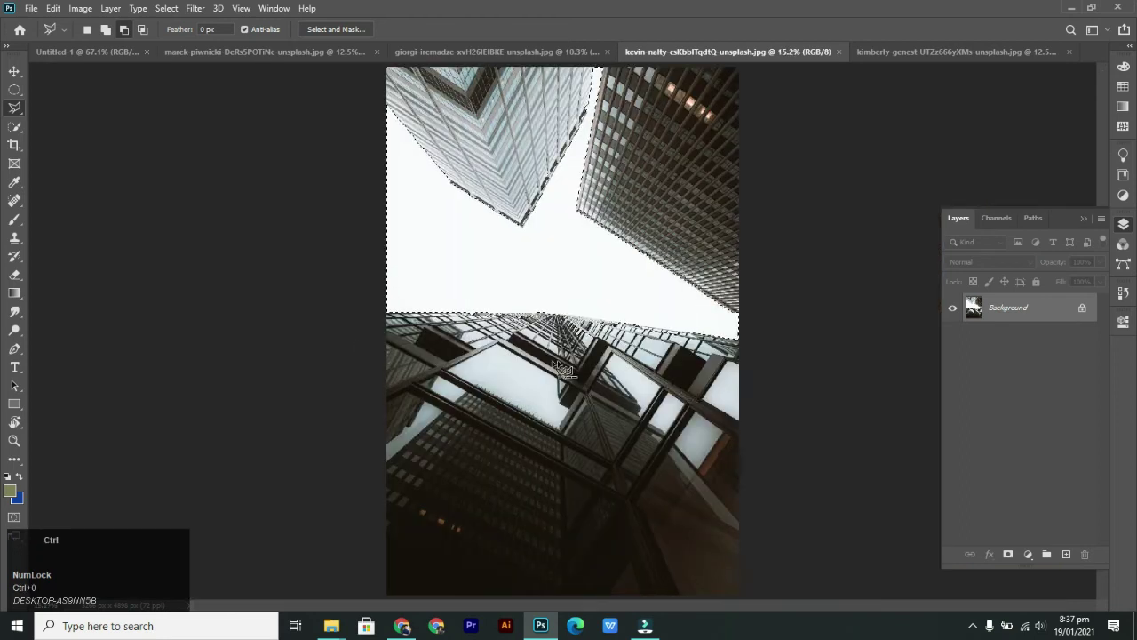
pyautogui.keyDown('alt'); pyautogui.scroll(3, 563, 369); pyautogui.keyUp('alt')
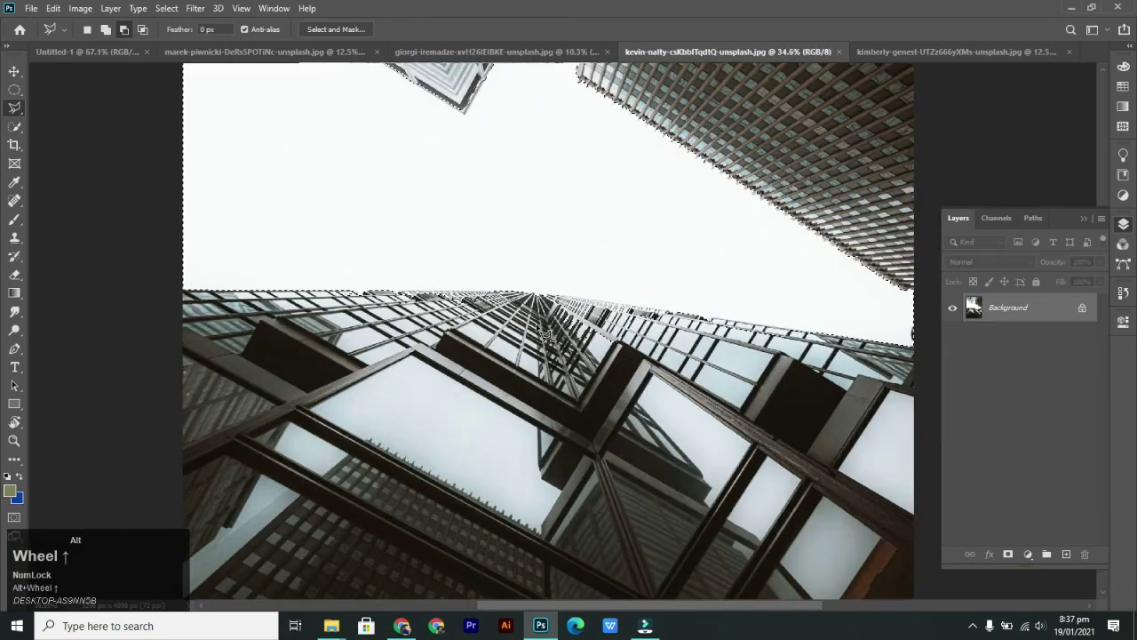
pyautogui.keyDown('alt'); pyautogui.scroll(2, 547, 335); pyautogui.keyUp('alt')
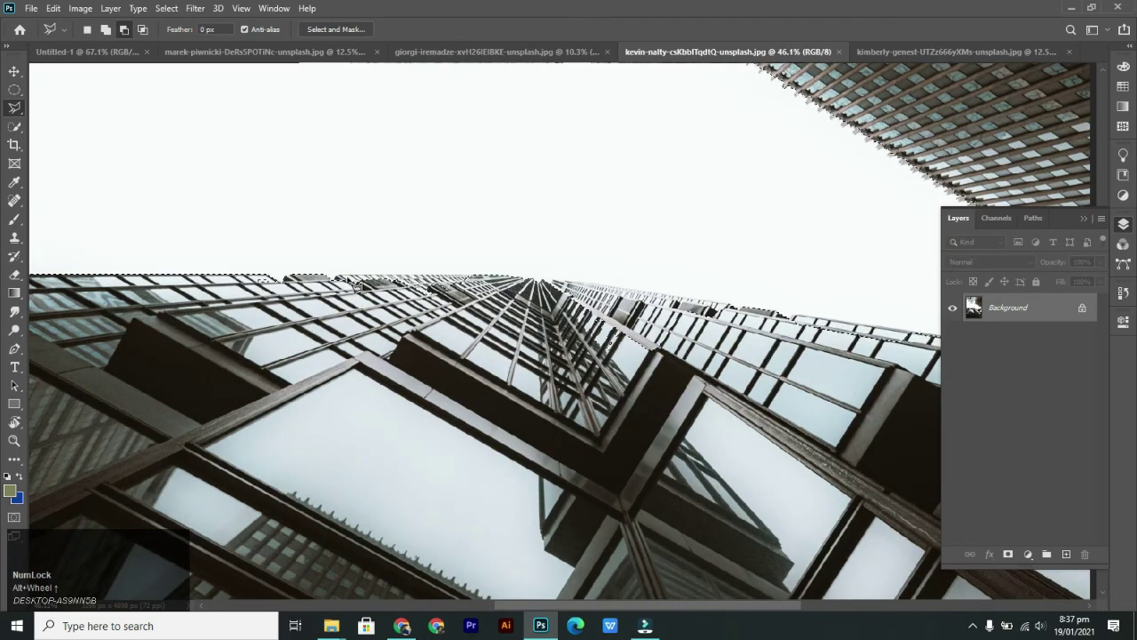
pyautogui.click(337, 277)
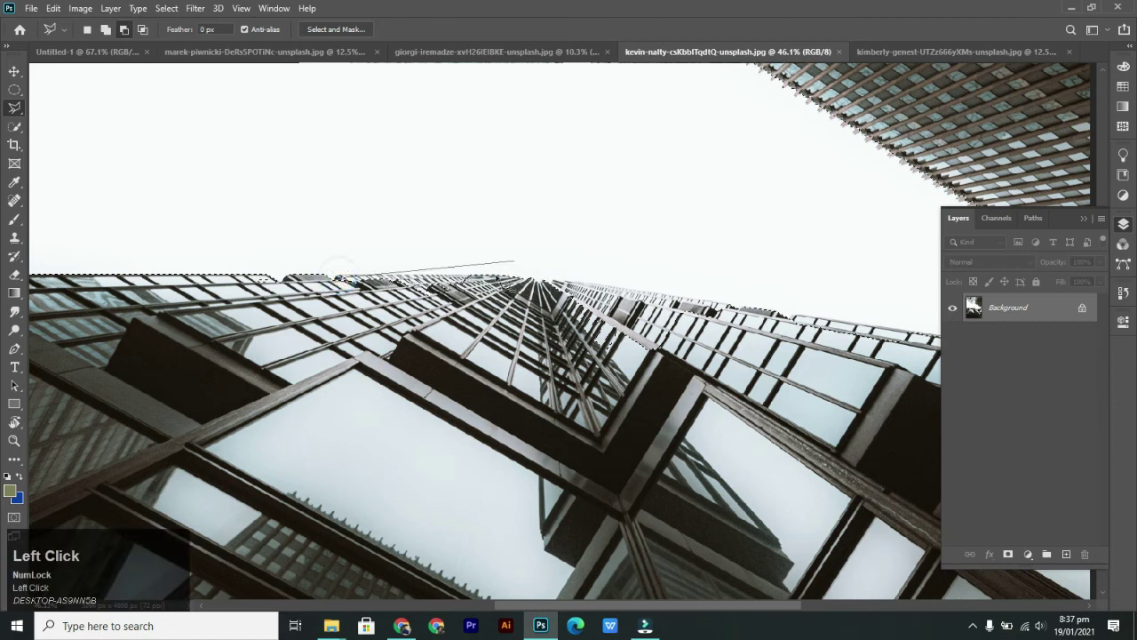
pyautogui.click(492, 275)
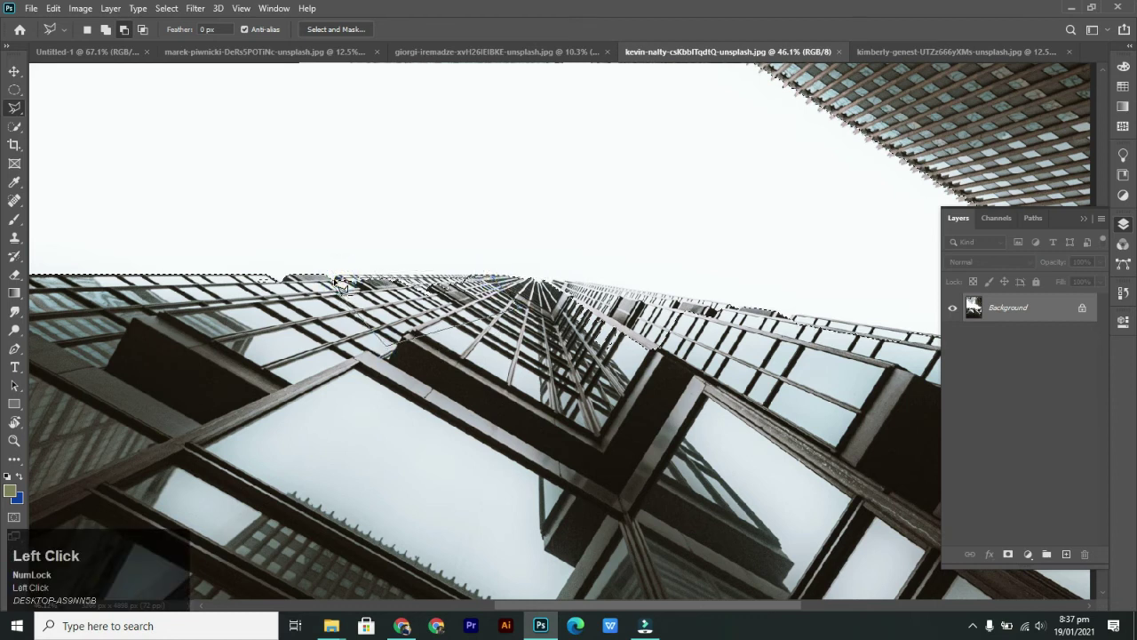
pyautogui.click(337, 278)
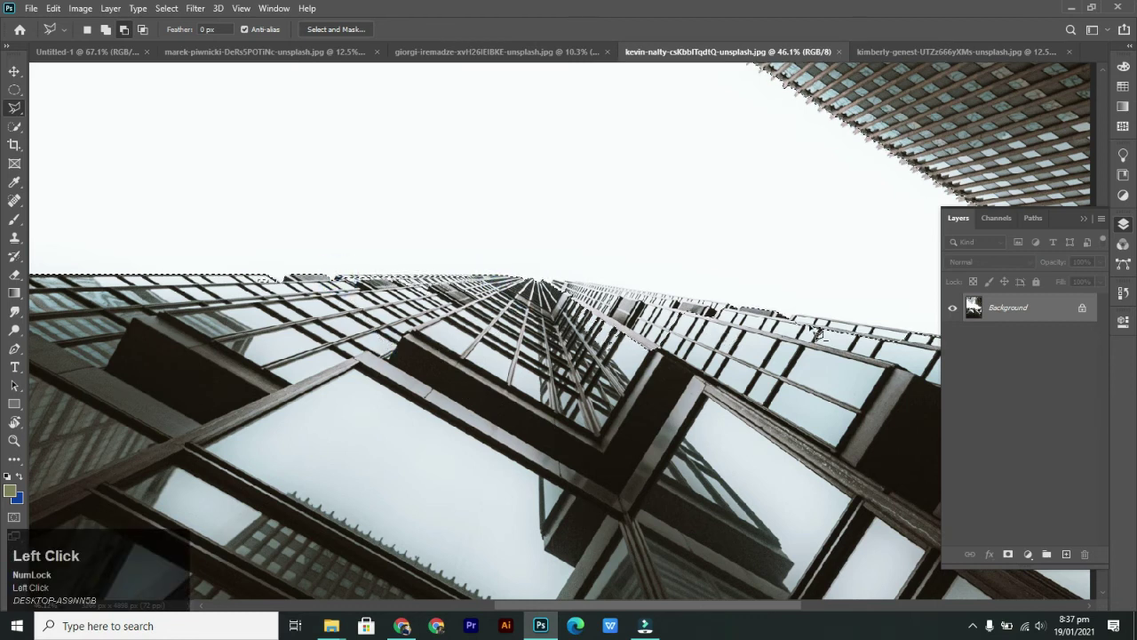
# - Subtract a polygonal area along the foreground building's roofline, right of its peak, from the selection
pyautogui.click(558, 279)
pyautogui.click(754, 347)
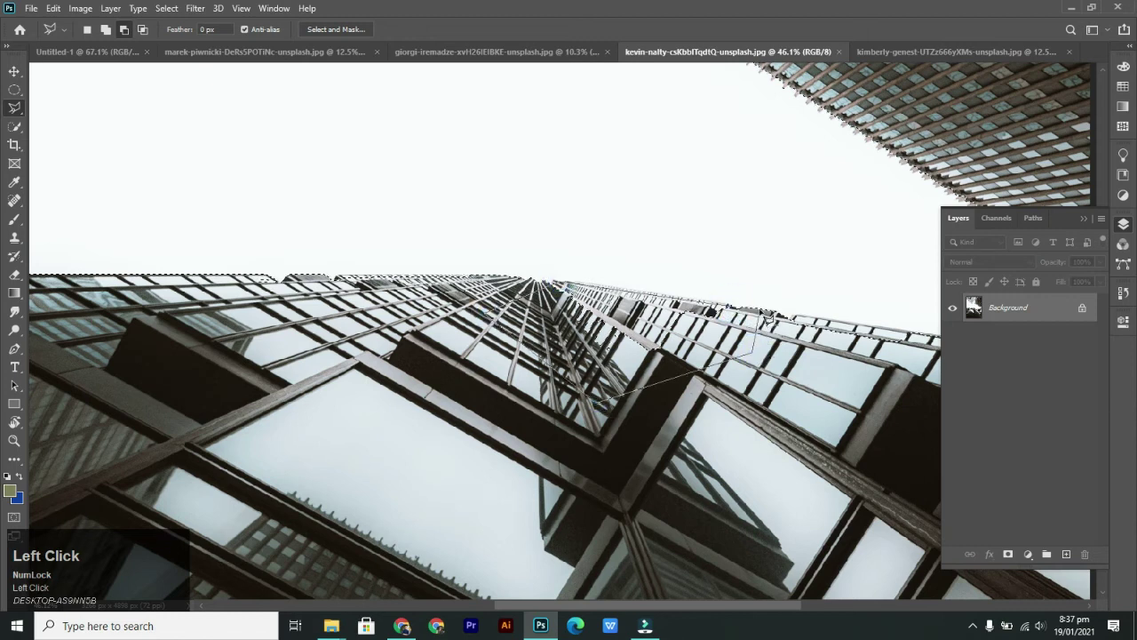
pyautogui.doubleClick(723, 302)
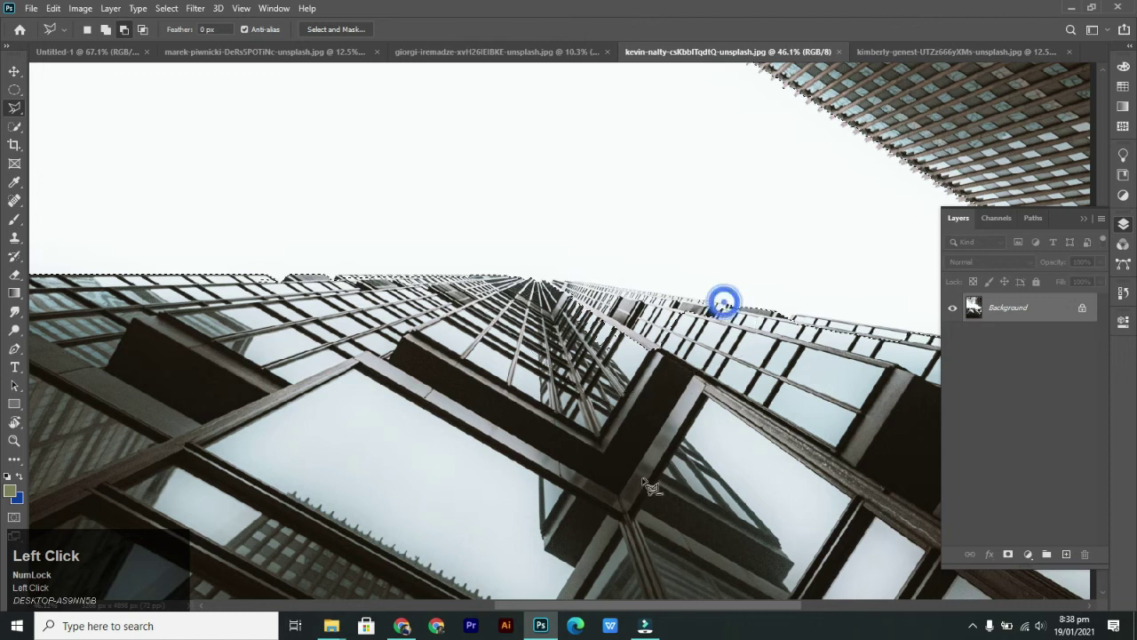
pyautogui.hotkey('ctrl', '0')
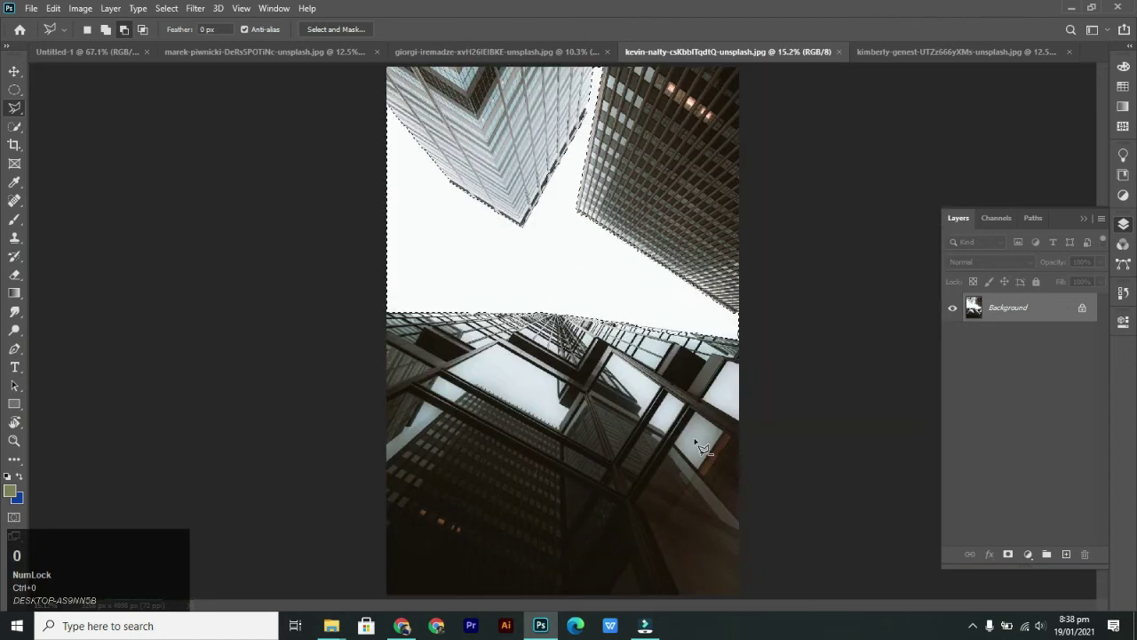
# - Switch to the Move tool with the whole skyscraper photo in view
pyautogui.press('v')
pyautogui.press('alt')
pyautogui.scroll(-1, 588, 259)
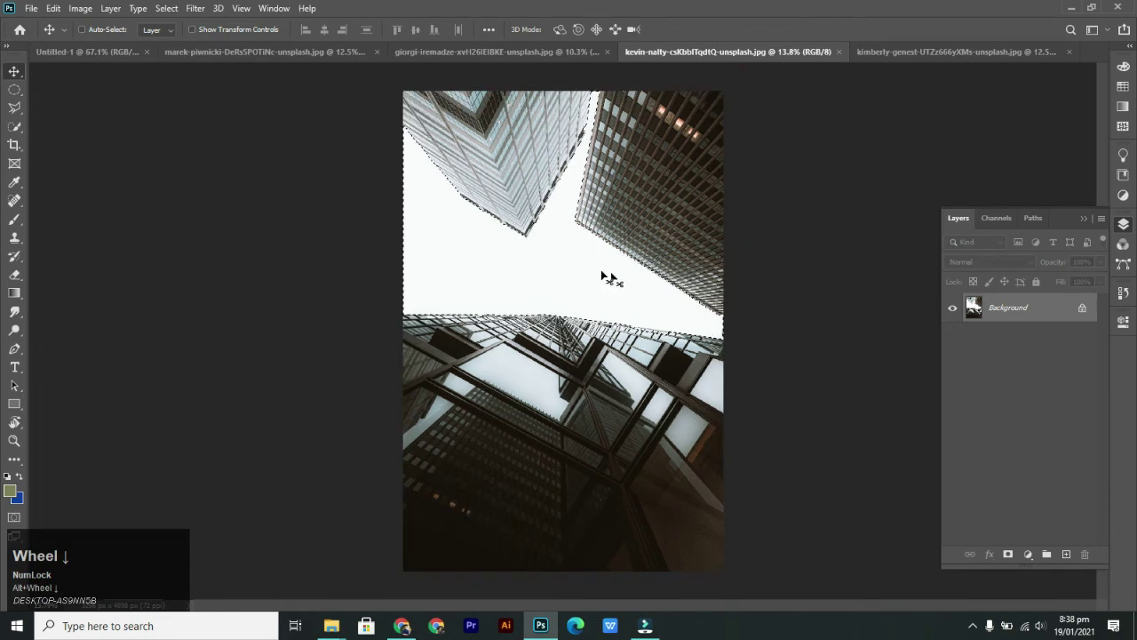
pyautogui.scroll(-2, 560, 269)
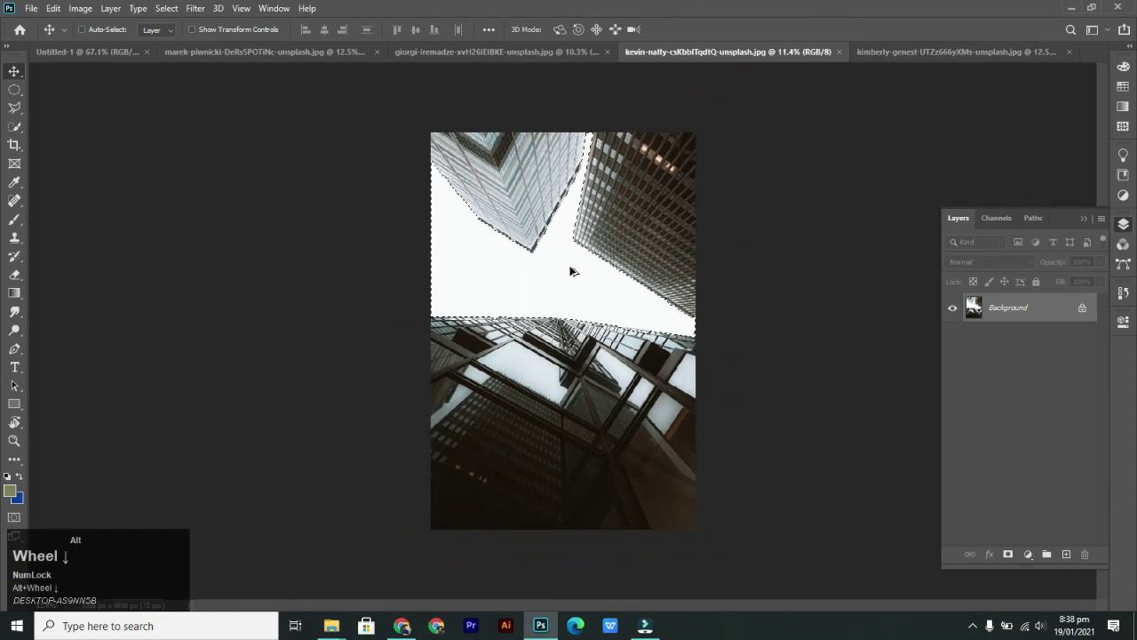
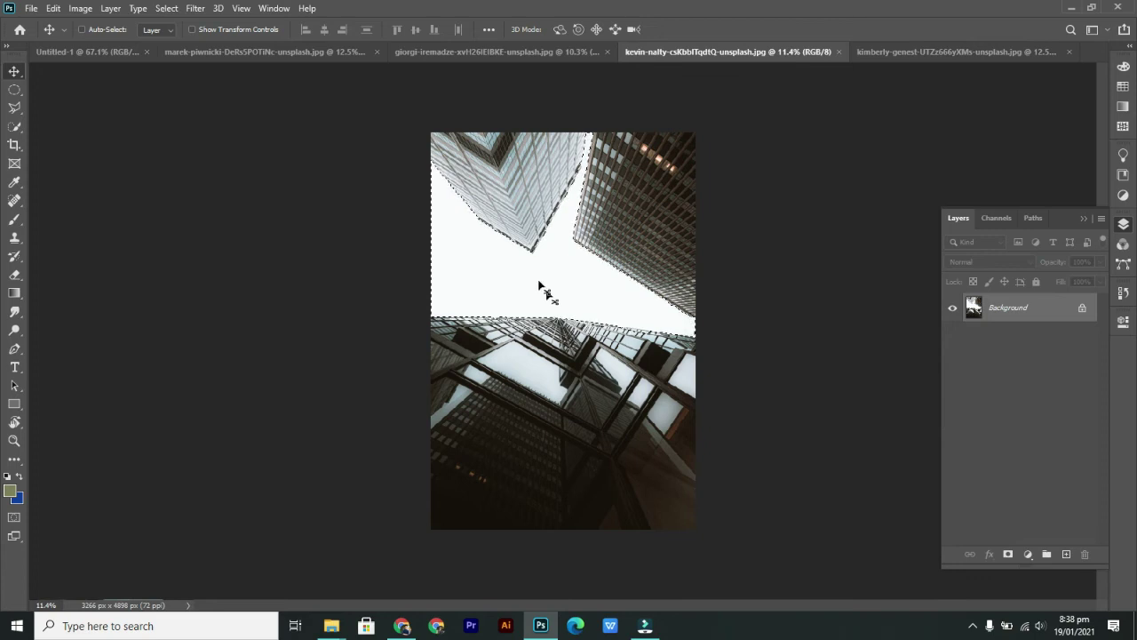
# - Invert the sky selection so that the buildings are selected instead
pyautogui.click(13, 107)
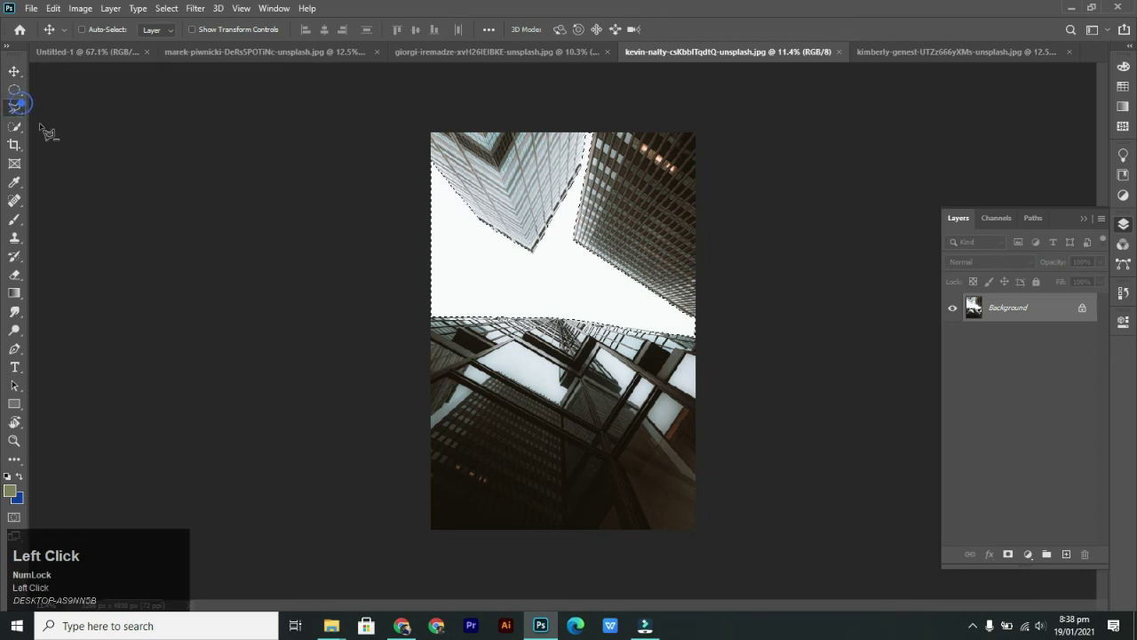
pyautogui.rightClick(520, 286)
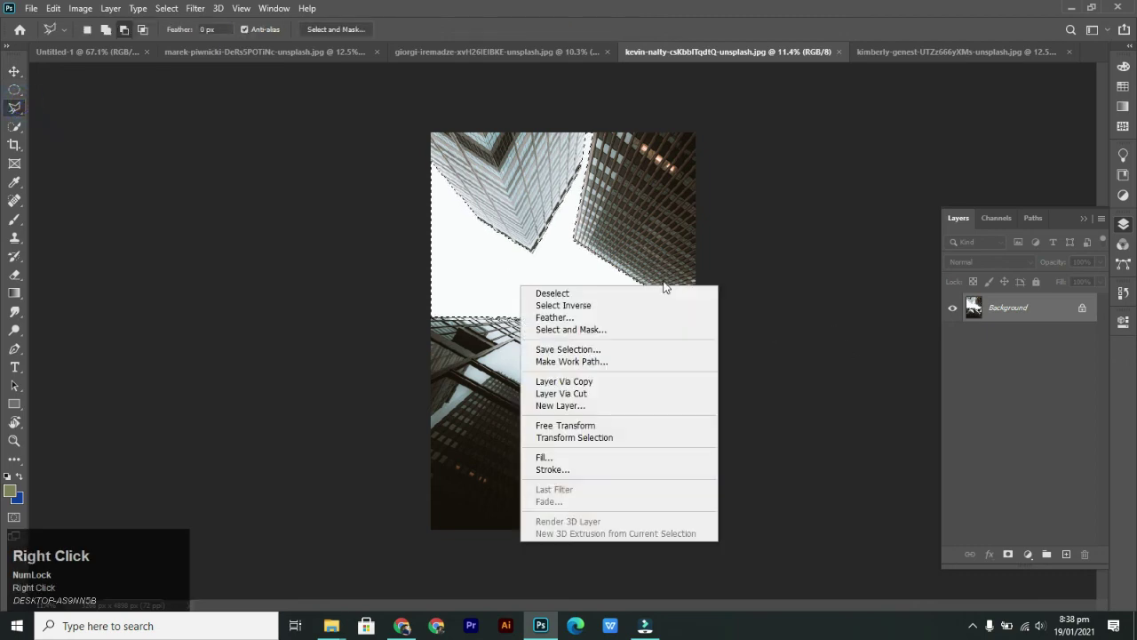
pyautogui.click(565, 305)
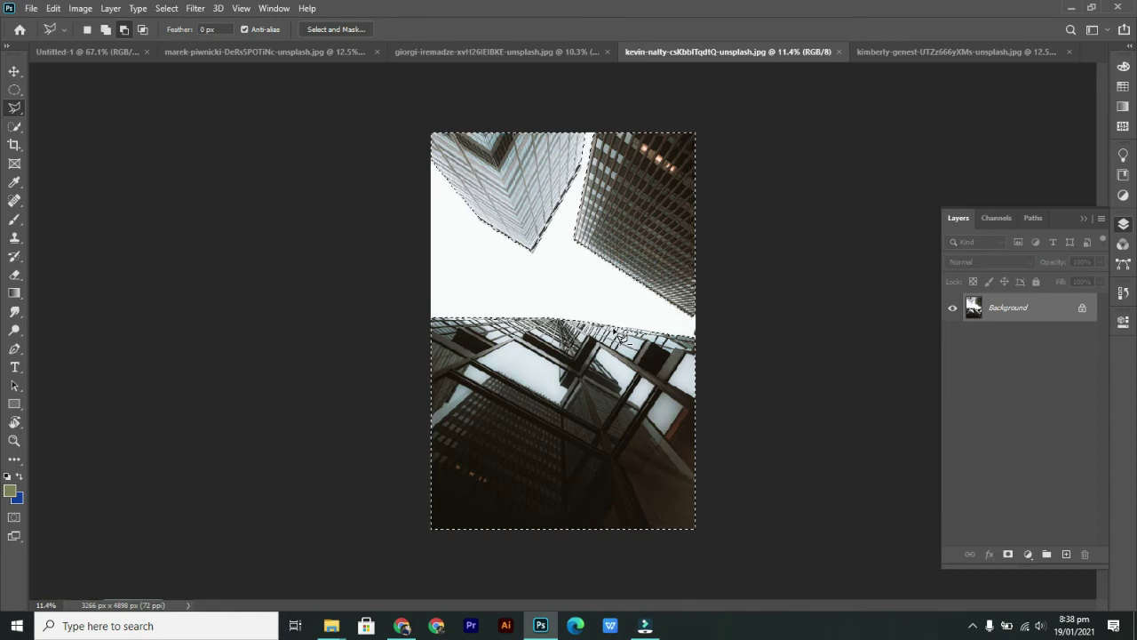
pyautogui.hotkey('ctrl', 'z')
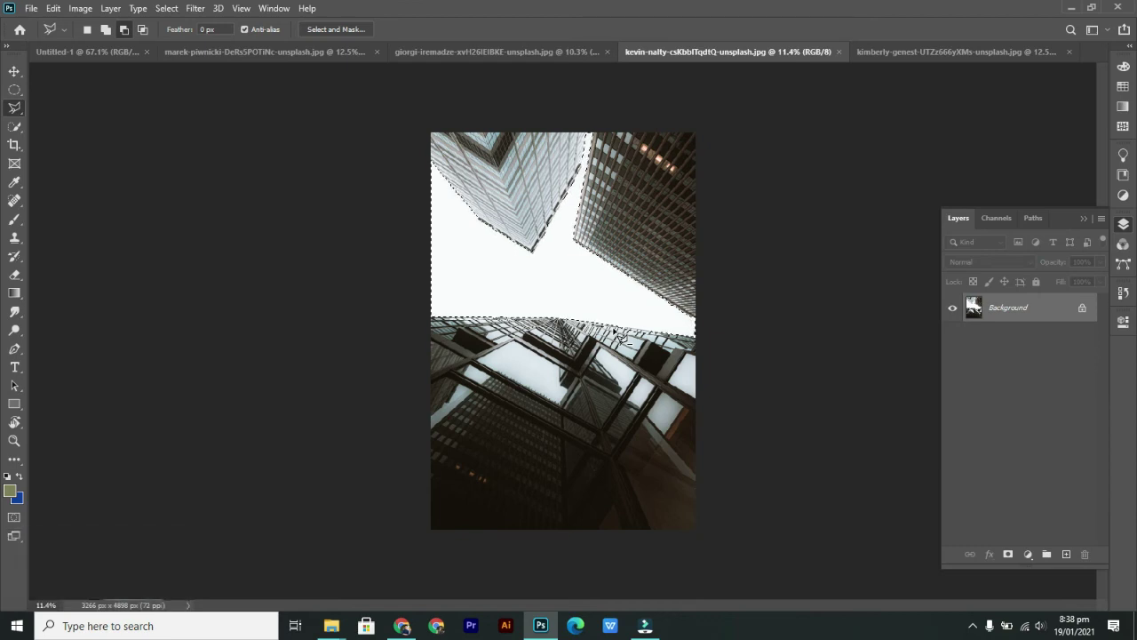
pyautogui.hotkey('ctrl', 'shift')
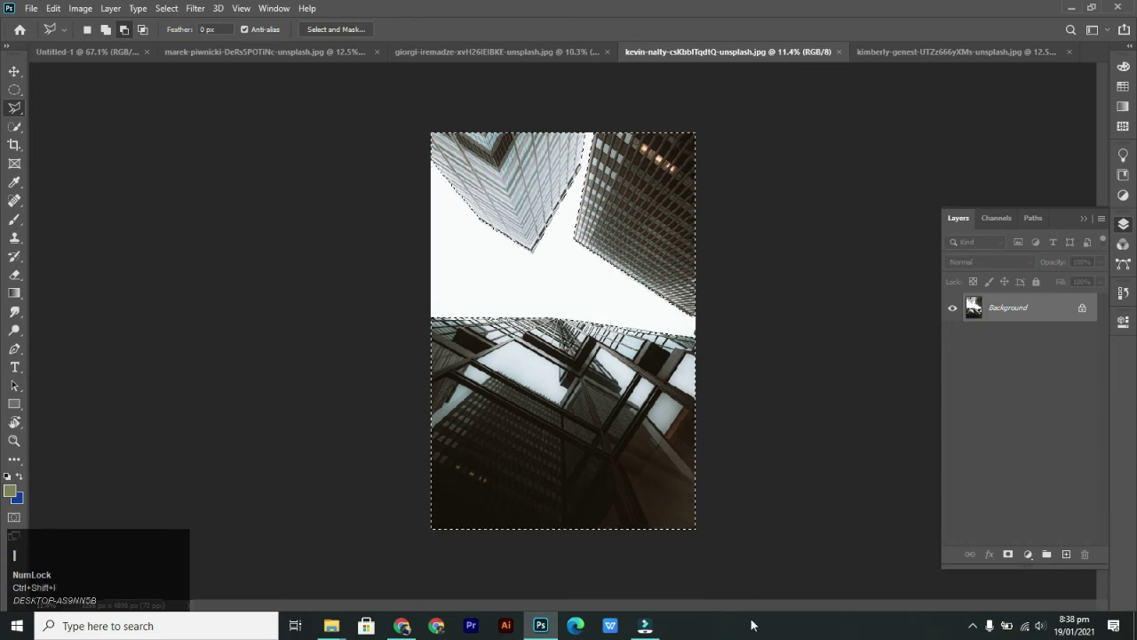
pyautogui.click(1008, 554)
pyautogui.hotkey('ctrl', 'a')
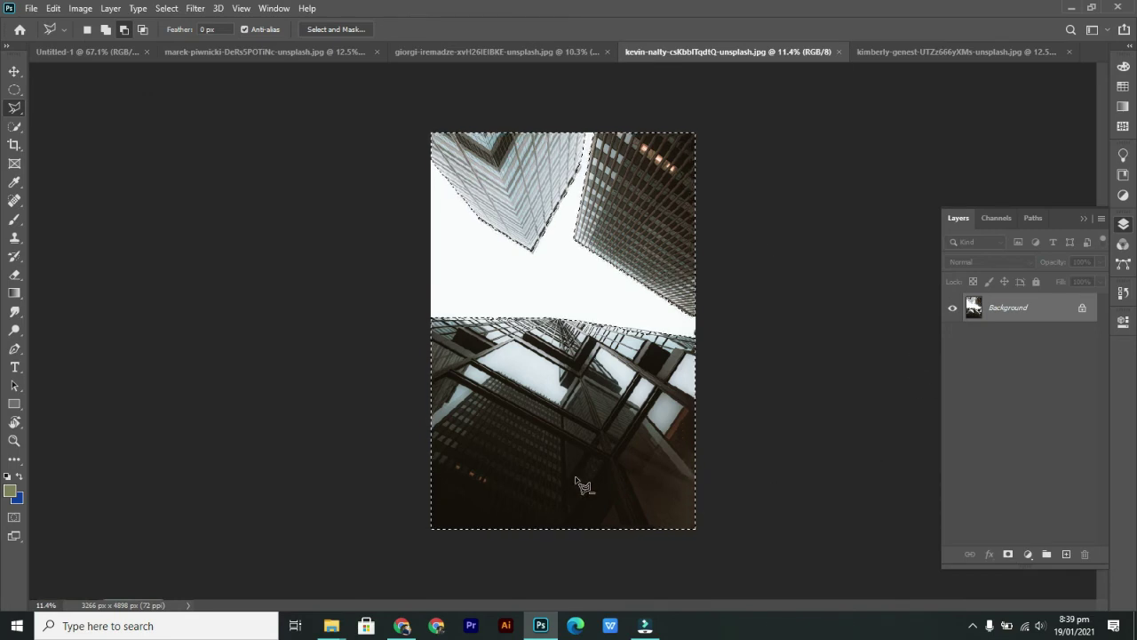
# - Copy the selected buildings to a new layer and hide the Background layer
pyautogui.hotkey('ctrl', 'j')
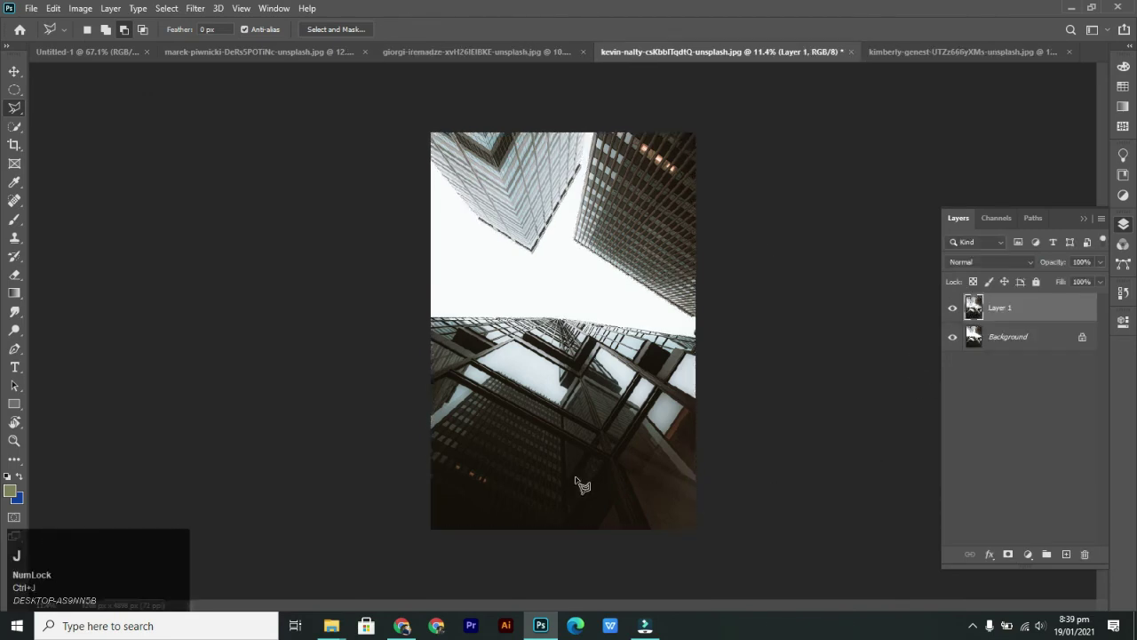
pyautogui.click(953, 337)
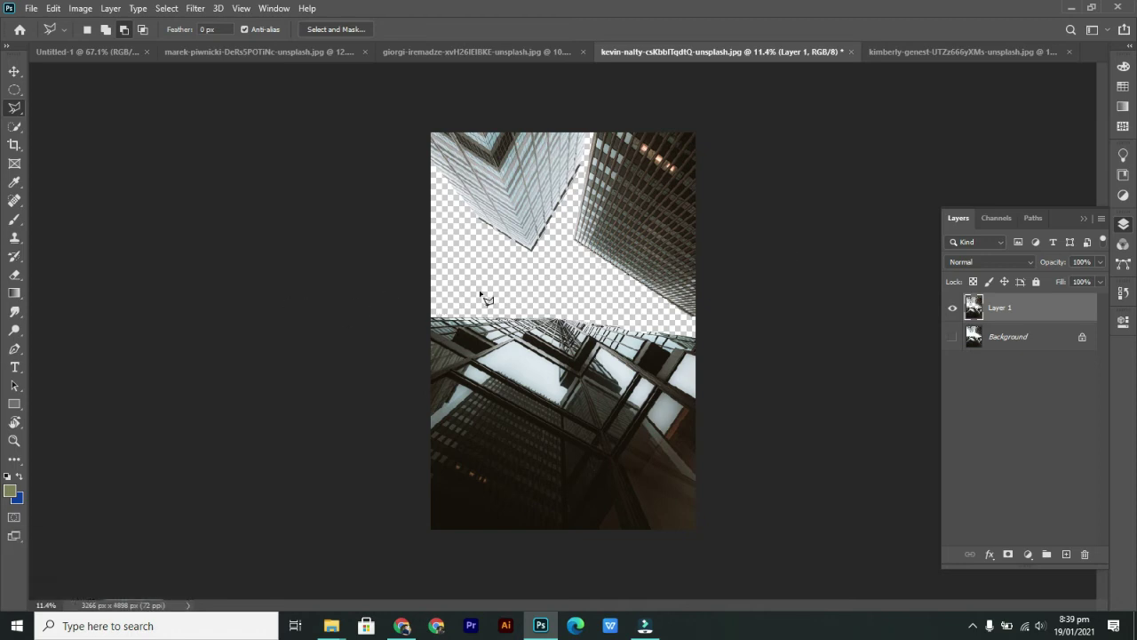
pyautogui.press('v')
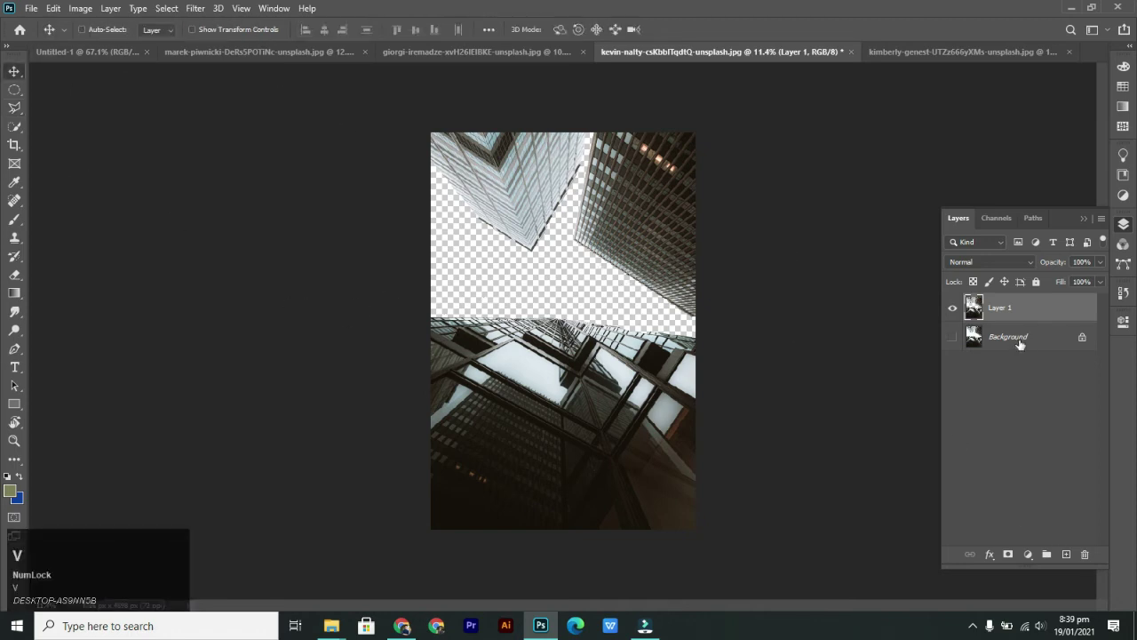
# - Add a Solid Color fill layer directly above the Background layer with the blue colour #387ba6
pyautogui.click(1020, 344)
pyautogui.click(1030, 554)
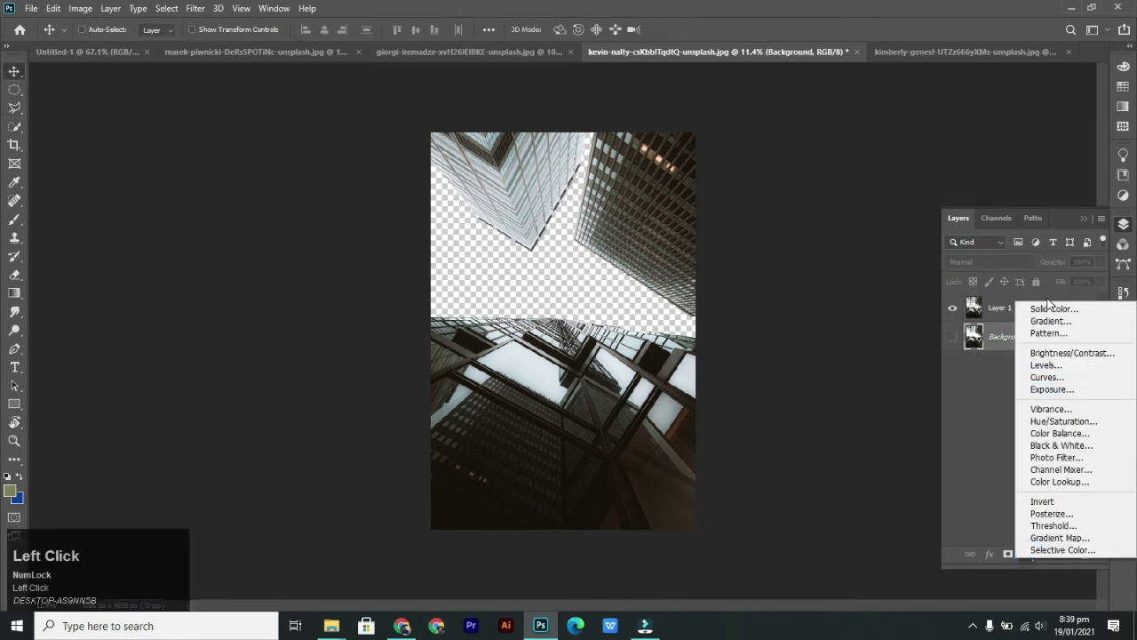
pyautogui.click(1053, 309)
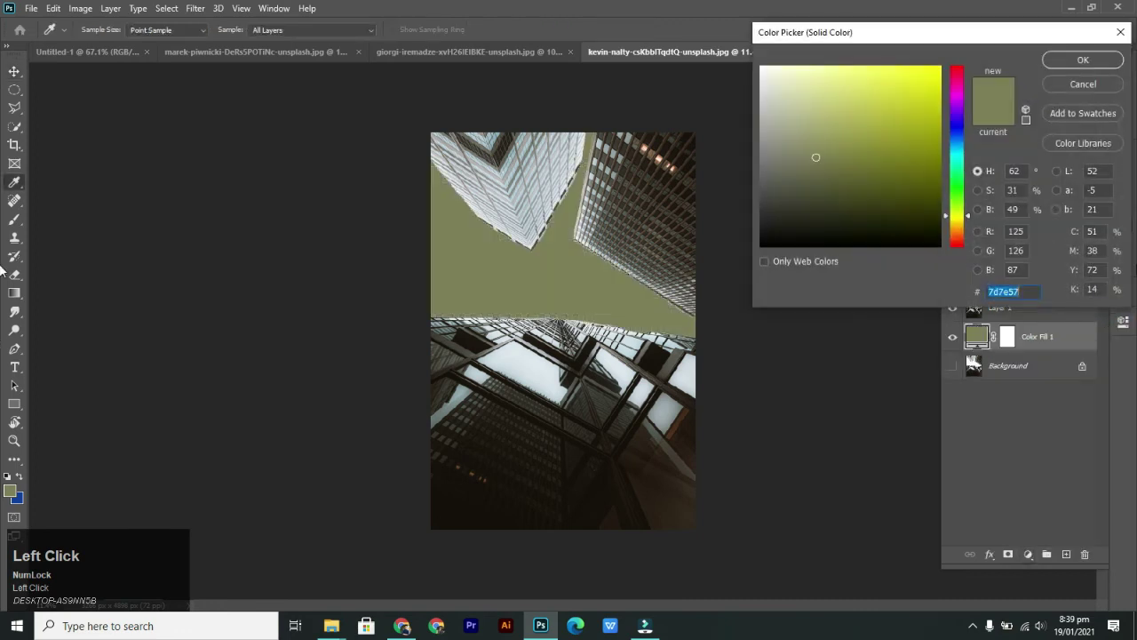
pyautogui.click(952, 143)
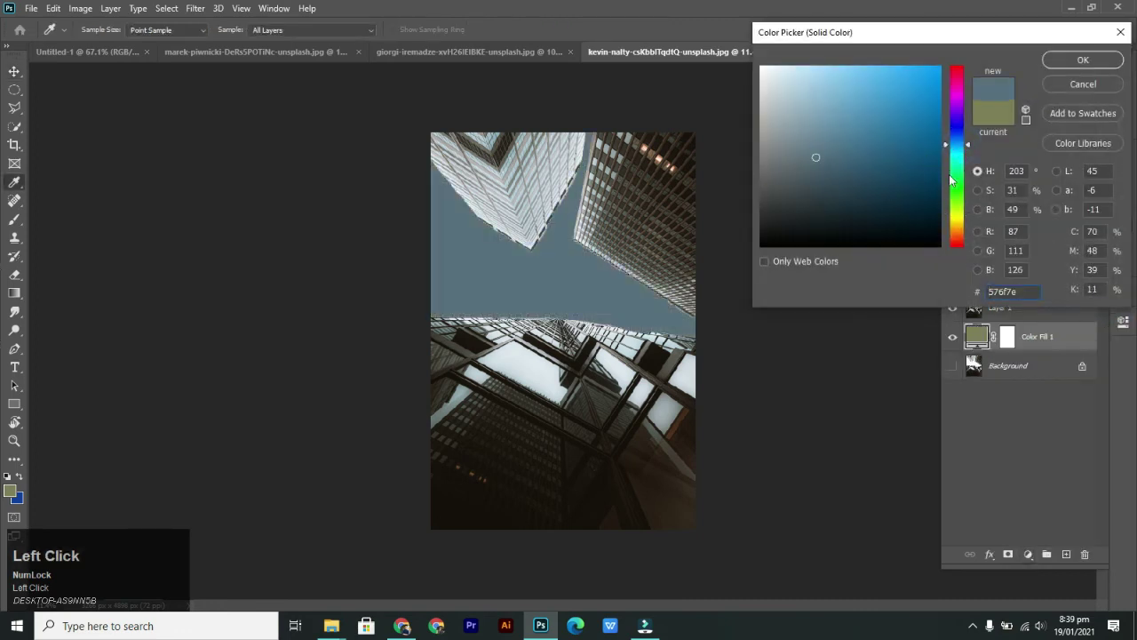
pyautogui.click(904, 155)
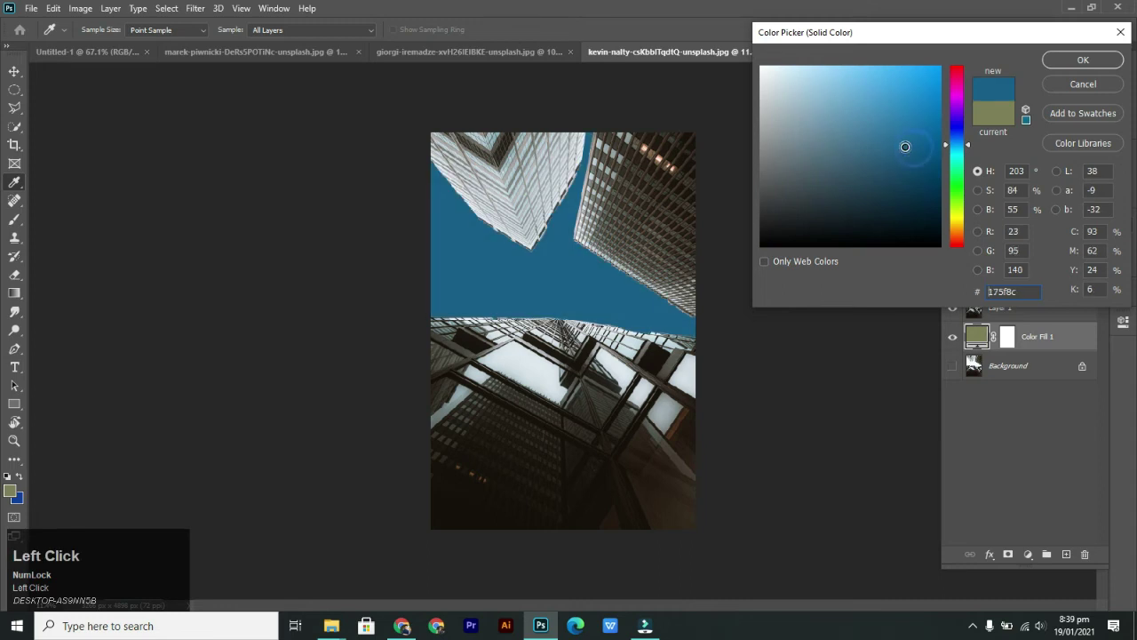
pyautogui.click(869, 129)
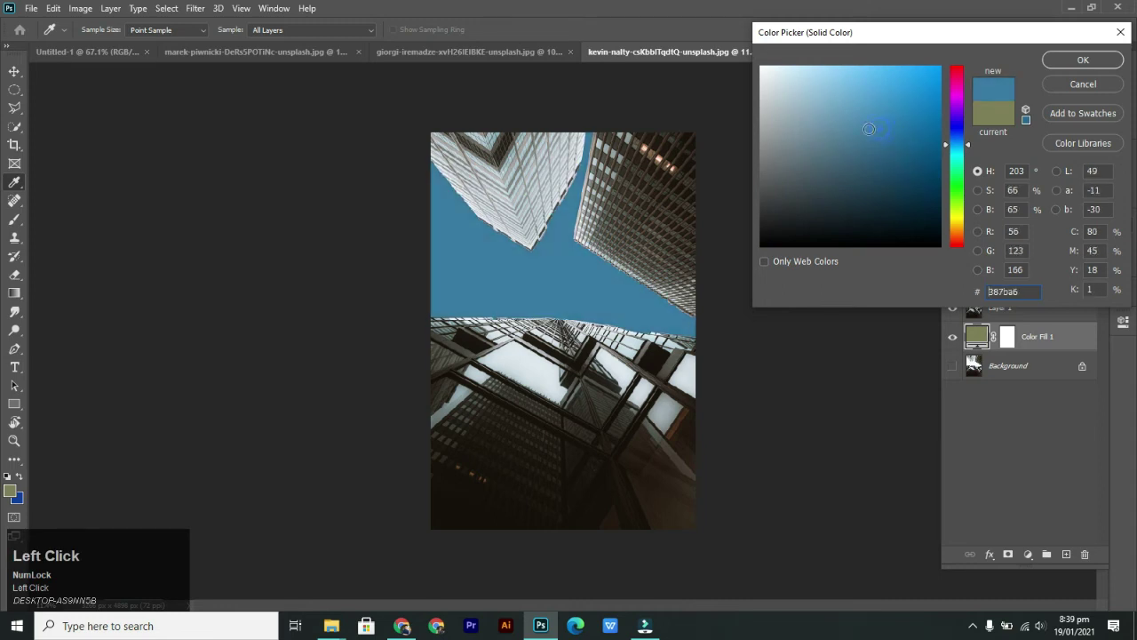
pyautogui.click(1083, 59)
pyautogui.press('v')
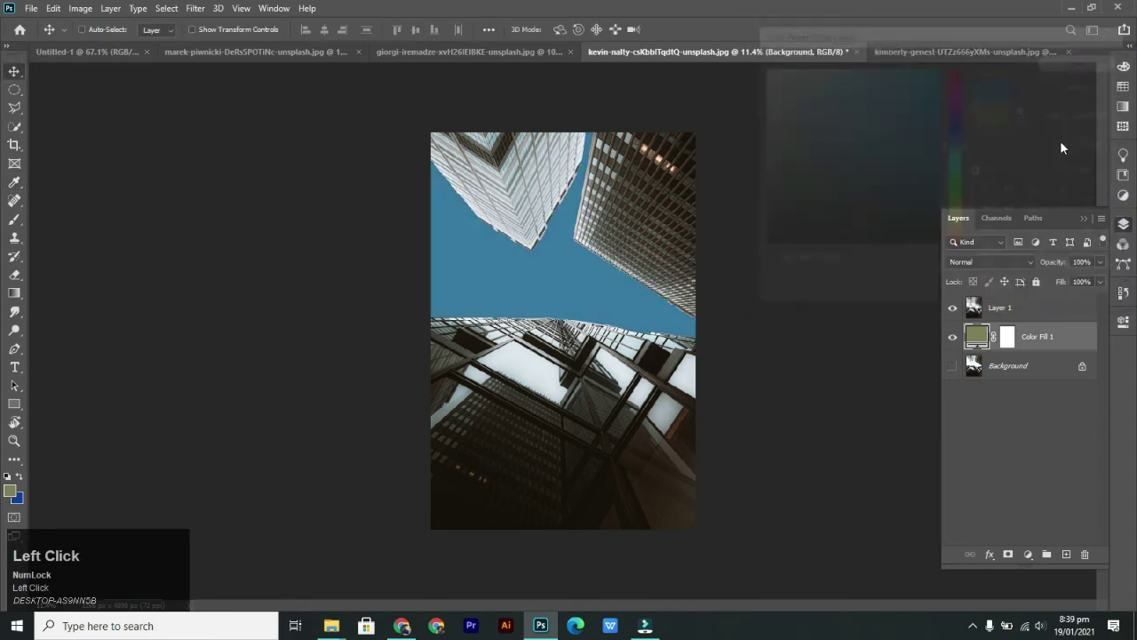
pyautogui.scroll(1, 676, 205)
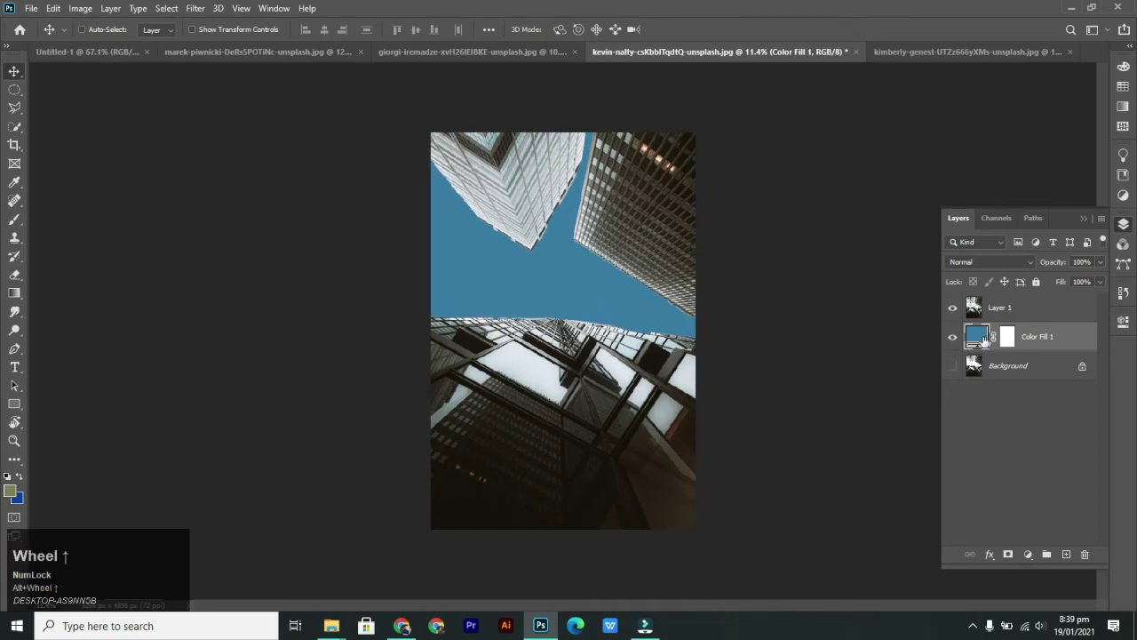
pyautogui.press('i')
pyautogui.click(761, 246)
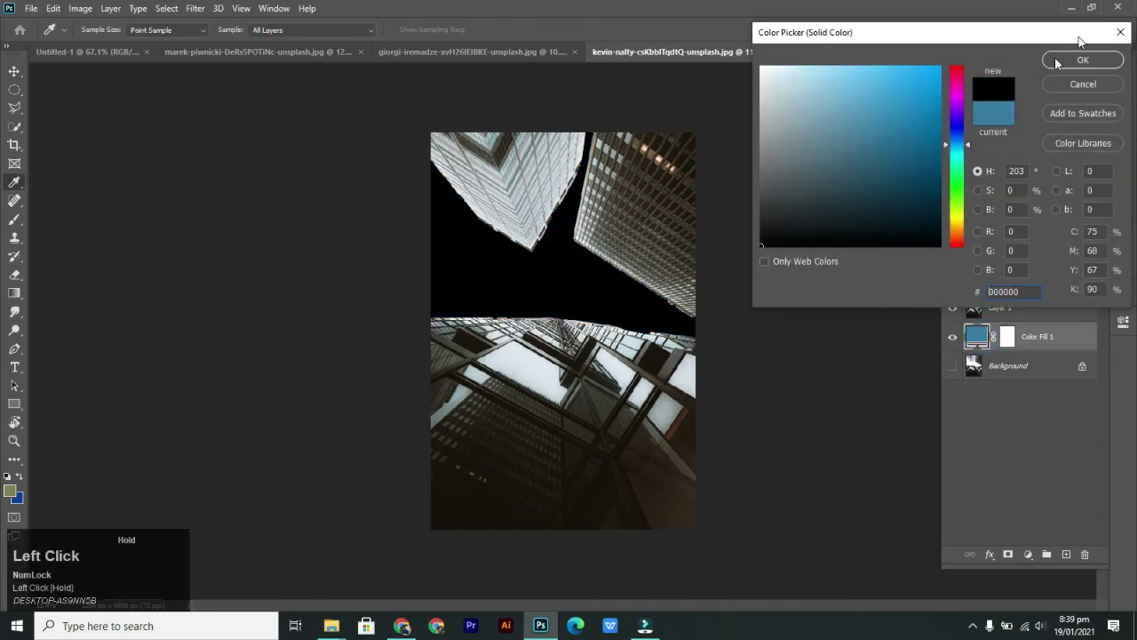
pyautogui.click(724, 229)
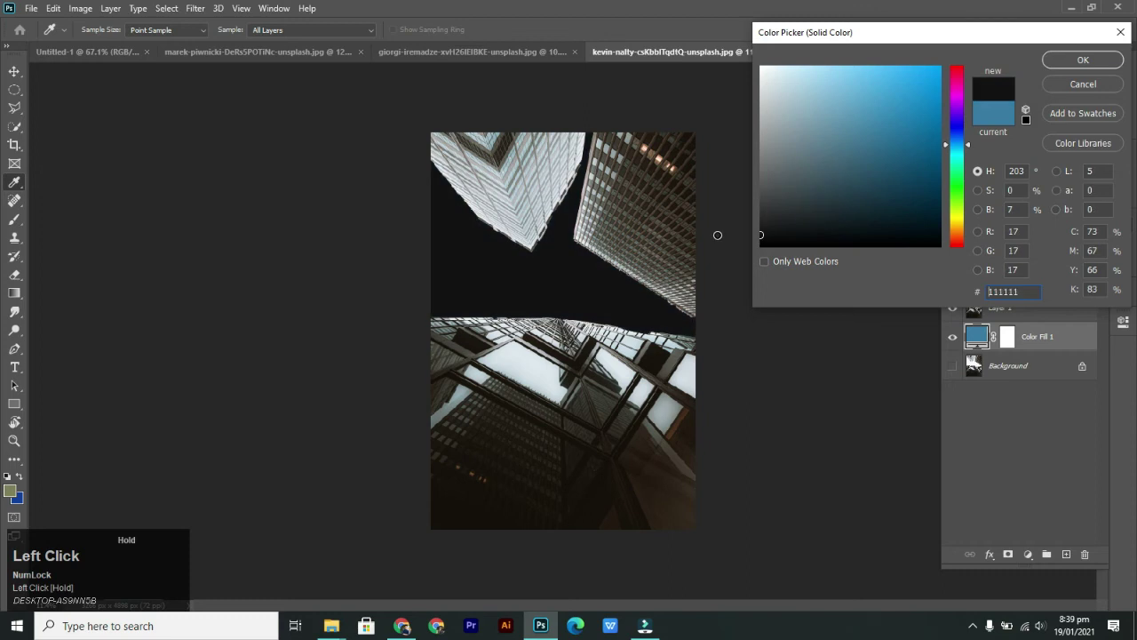
pyautogui.click(710, 221)
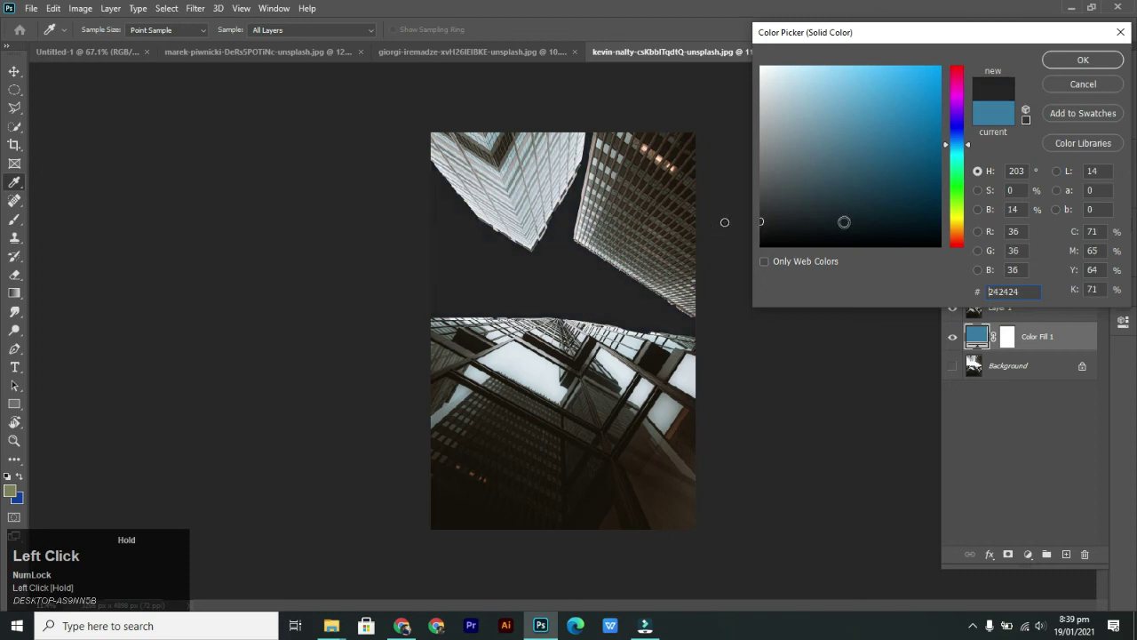
pyautogui.click(1066, 88)
pyautogui.press('v')
pyautogui.keyDown('alt'); pyautogui.scroll(-1, 1110, 337); pyautogui.keyUp('alt')
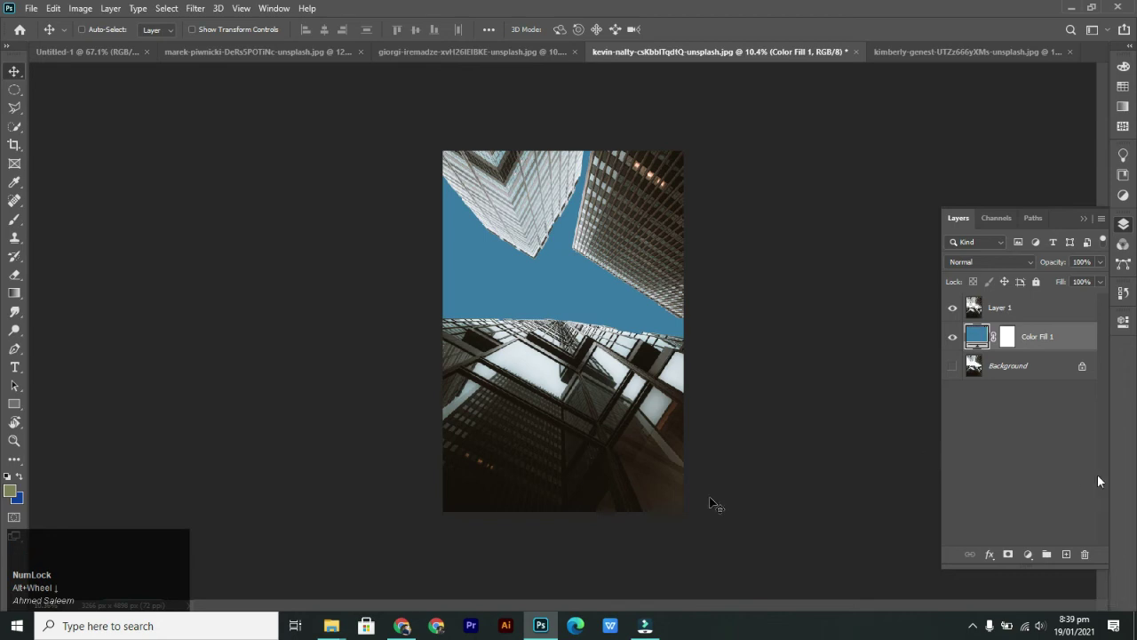
# - Delete the blue fill layer and the building cutout layer, and show the Background layer again
pyautogui.click(9, 73)
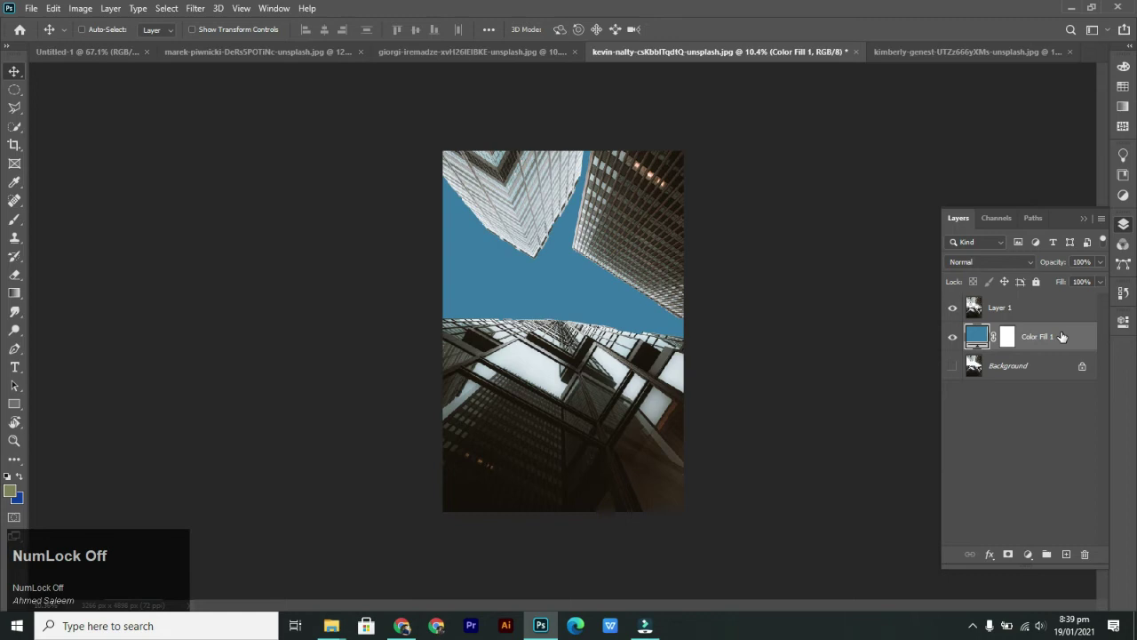
pyautogui.press('Delete')
pyautogui.moveTo(1046, 312); pyautogui.dragTo(935, 311)
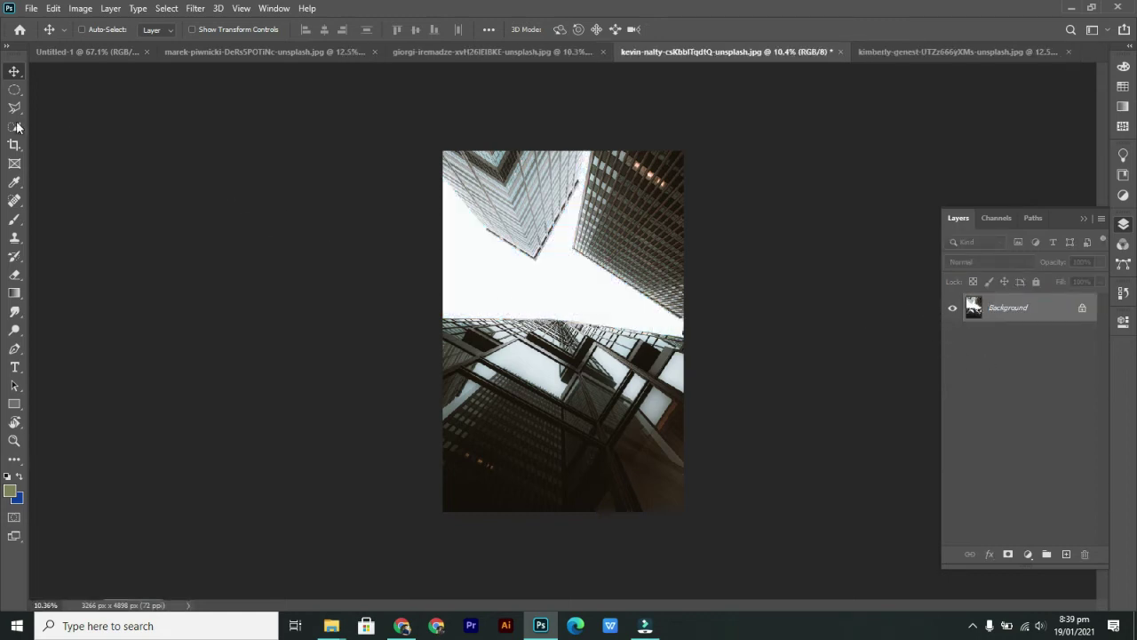
# - Select the white sky with the Magic Wand tool at a tolerance of 30
pyautogui.moveTo(16, 127); pyautogui.dragTo(115, 159)
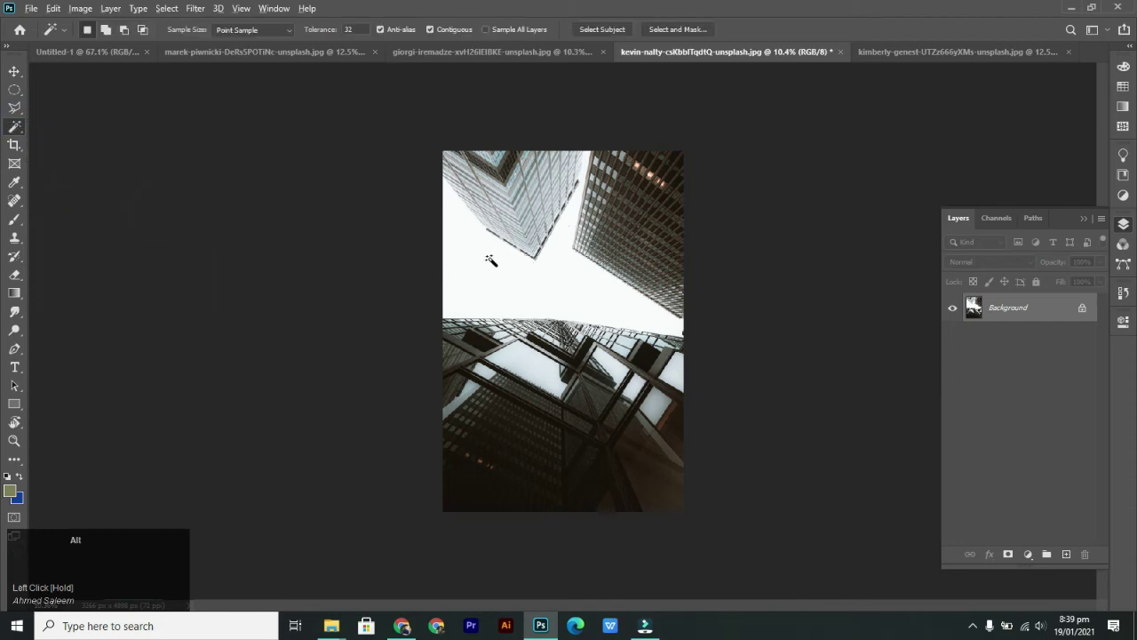
pyautogui.keyDown('alt'); pyautogui.scroll(1, 489, 259); pyautogui.keyUp('alt')
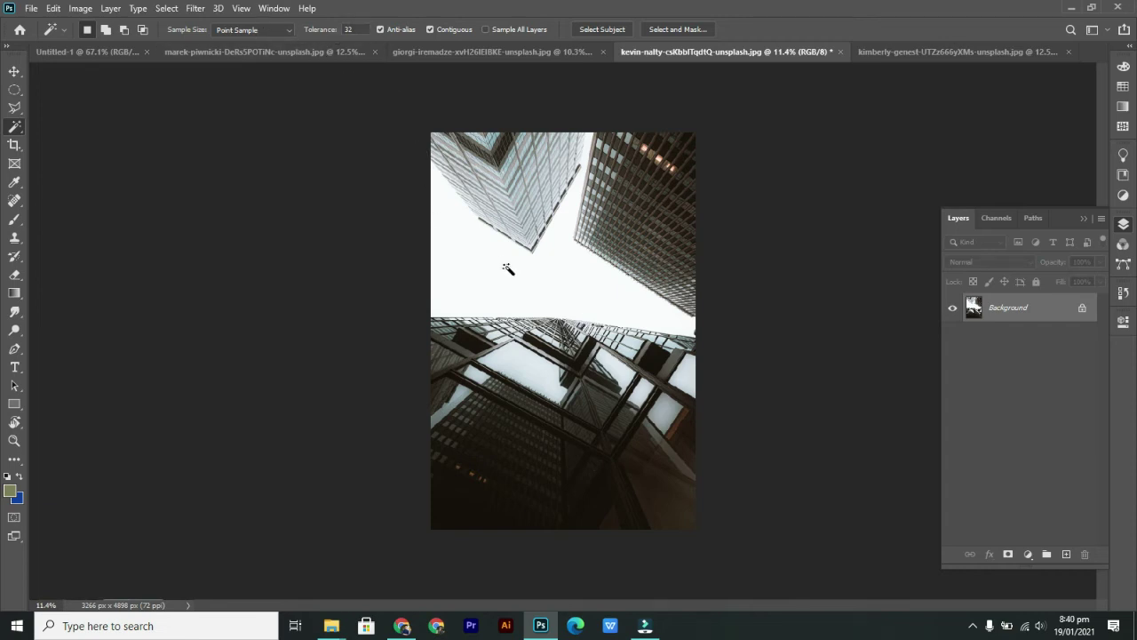
pyautogui.click(348, 29)
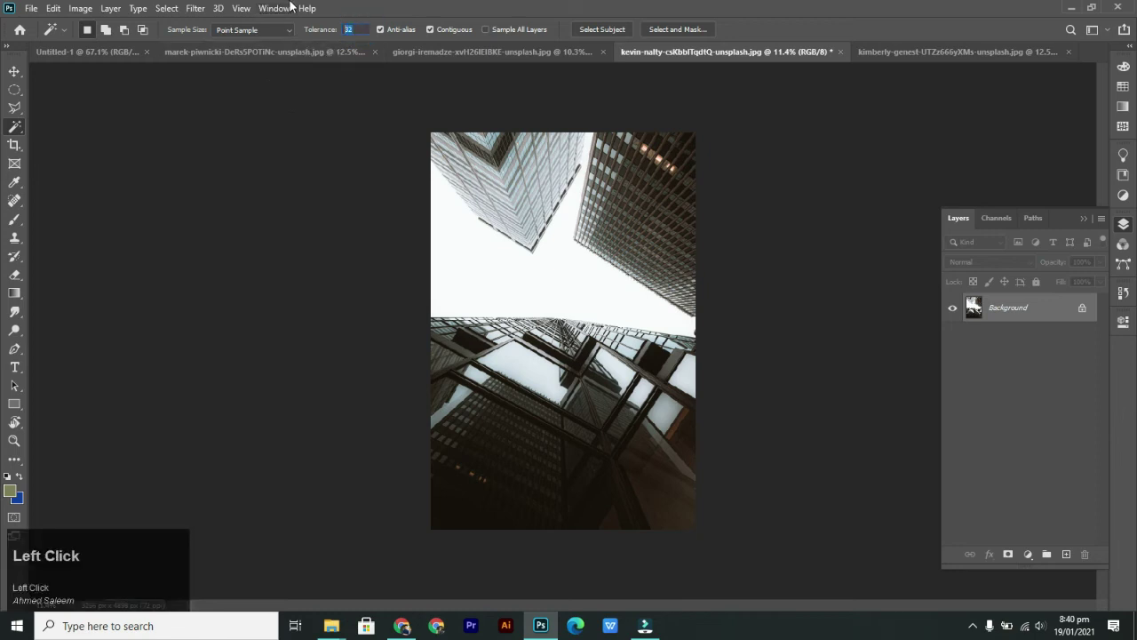
pyautogui.press('Num_Lock')
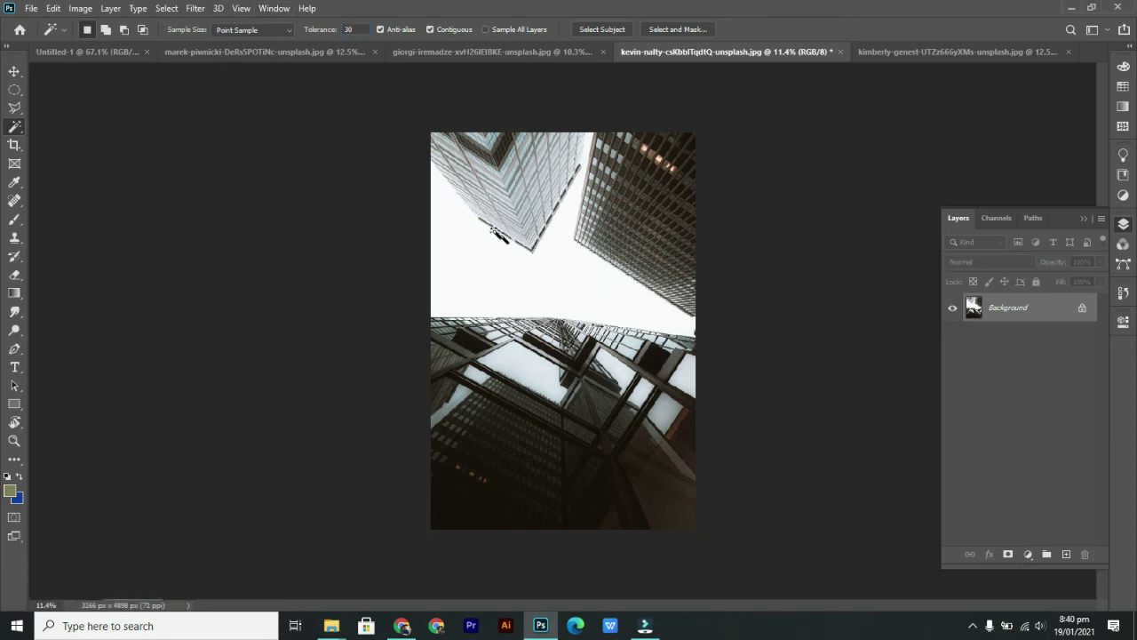
pyautogui.click(487, 279)
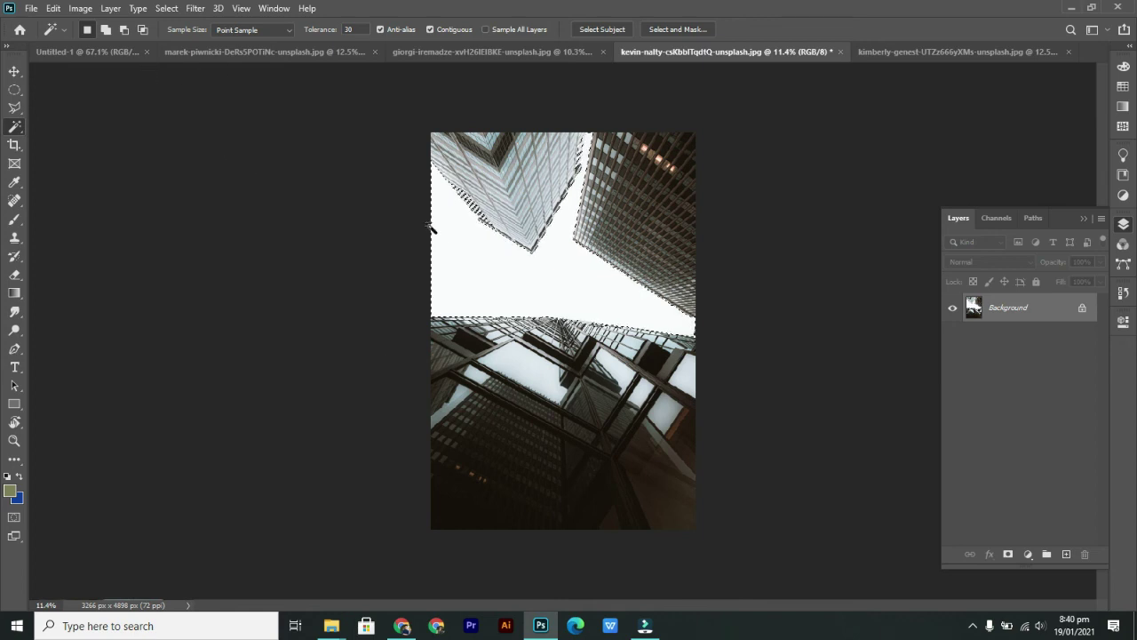
# - Subtract the ragged strip along the pale tower's left slanted edge from the selection with the Polygonal Lasso
pyautogui.scroll(2, 442, 180)
pyautogui.scroll(1, 441, 181)
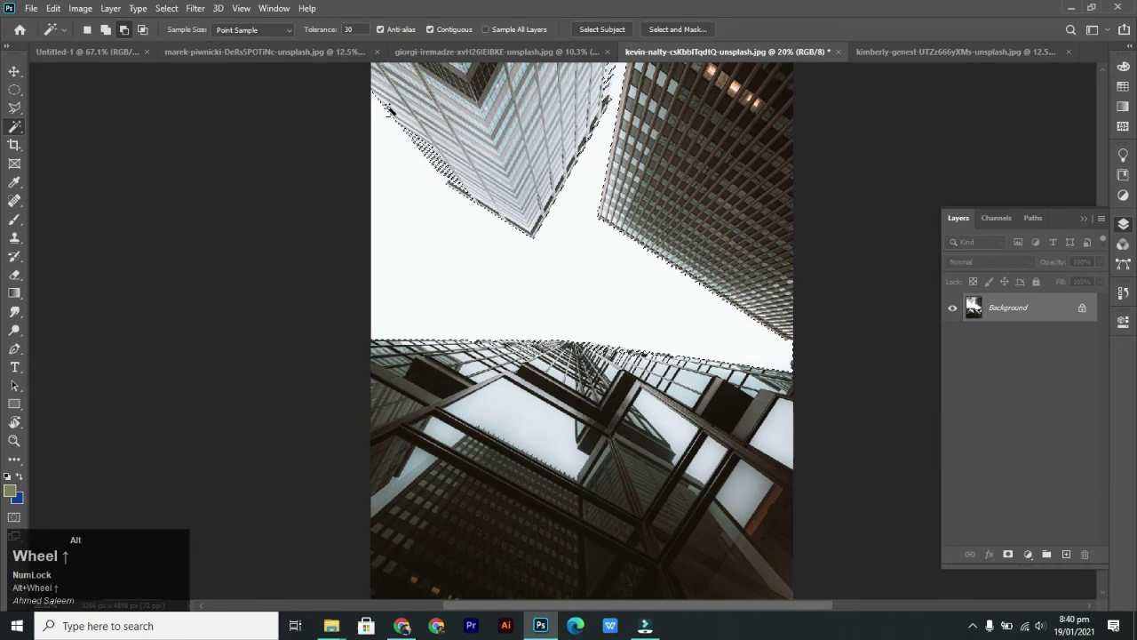
pyautogui.scroll(1, 436, 127)
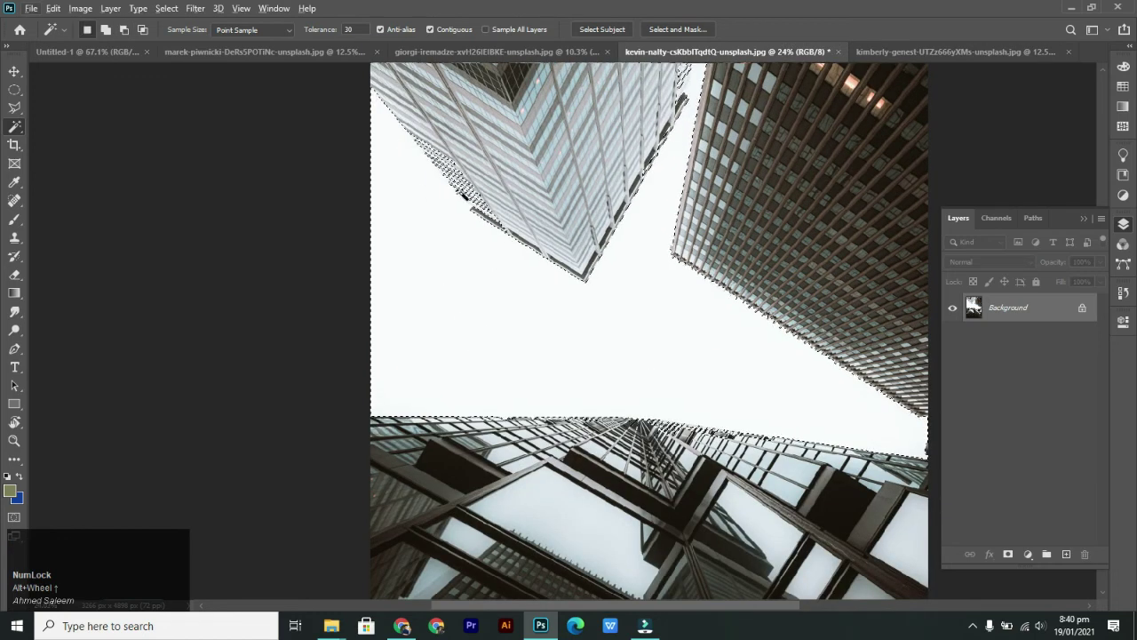
pyautogui.click(15, 108)
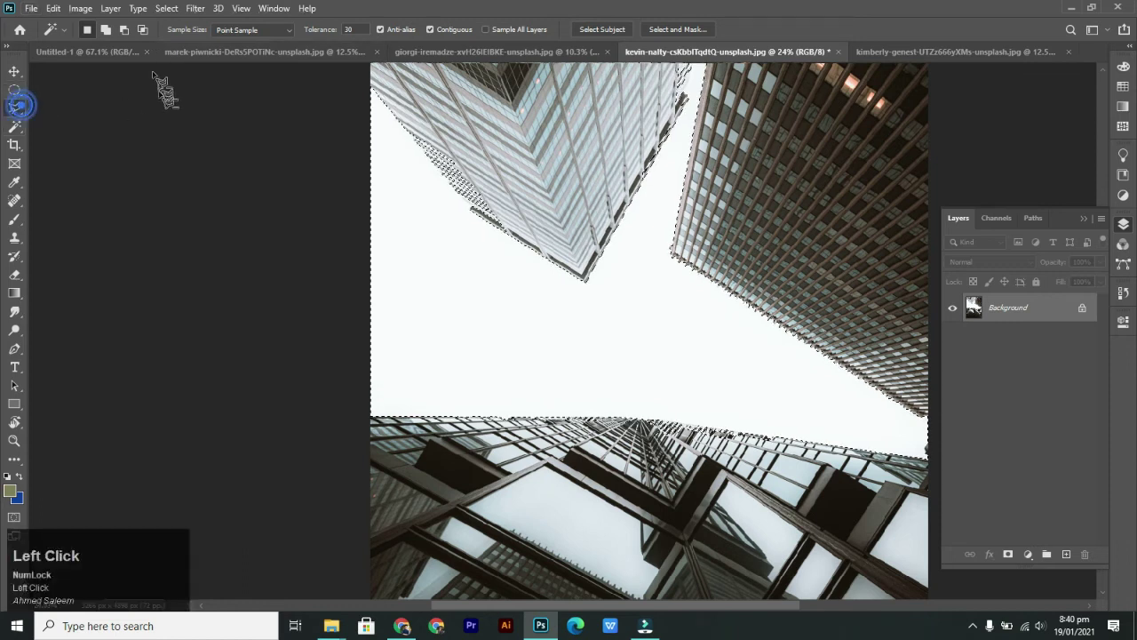
pyautogui.click(389, 118)
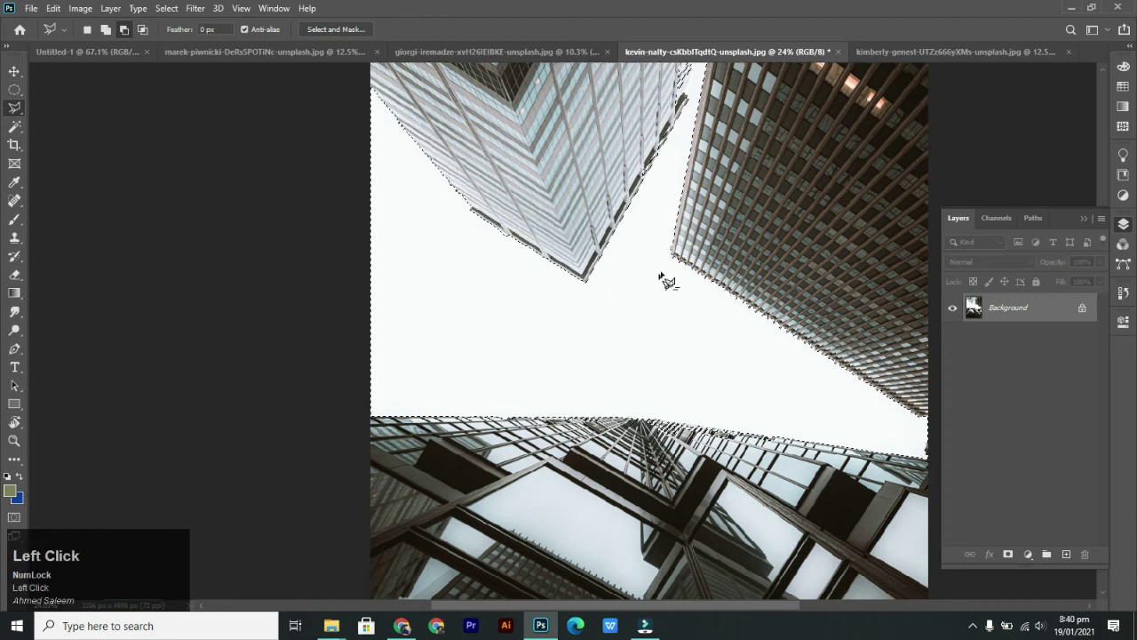
# - Subtract a polygonal area along the upper end of the pale tower's right edge, and fit the whole photo in view
pyautogui.scroll(2, 675, 267)
pyautogui.scroll(3, 689, 244)
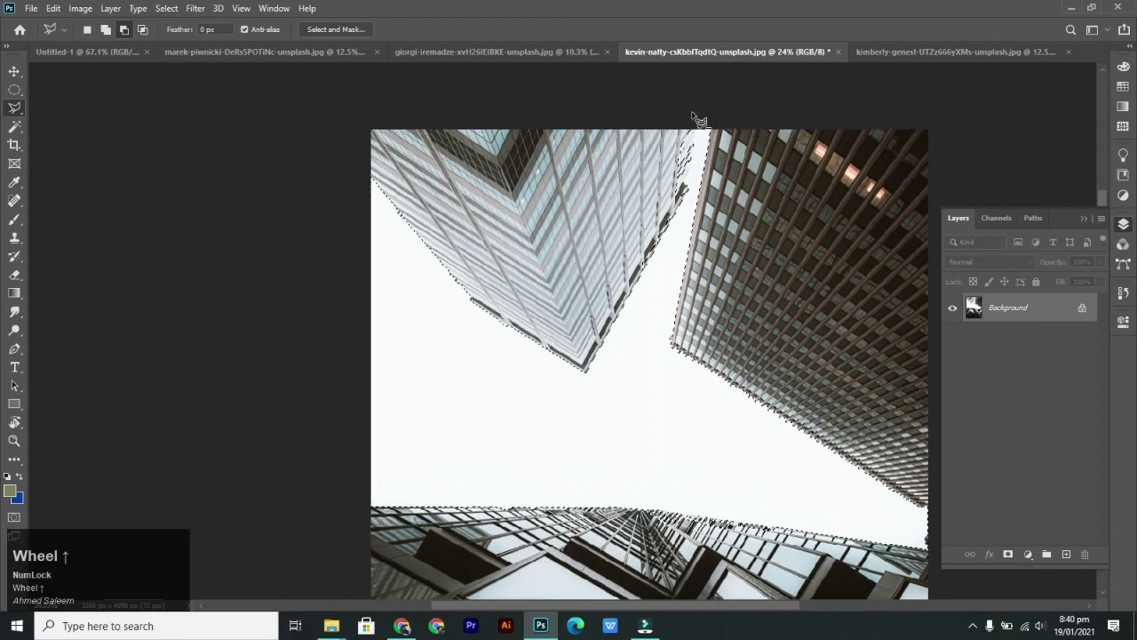
pyautogui.click(693, 133)
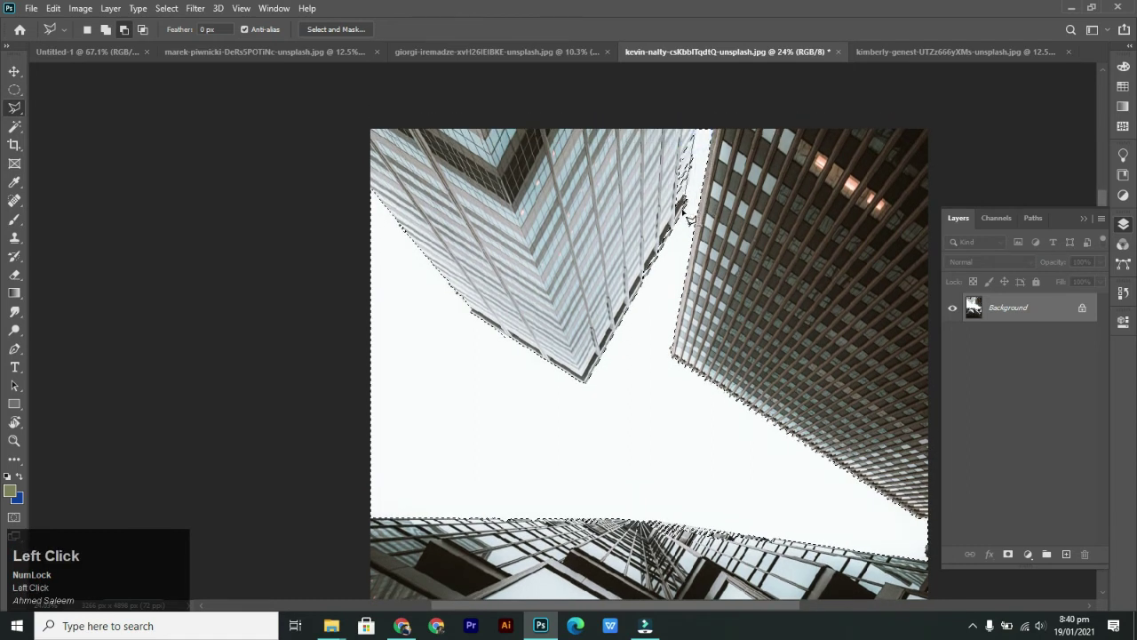
pyautogui.click(686, 181)
pyautogui.click(642, 162)
pyautogui.click(688, 132)
pyautogui.click(699, 134)
pyautogui.hotkey('ctrl', '0')
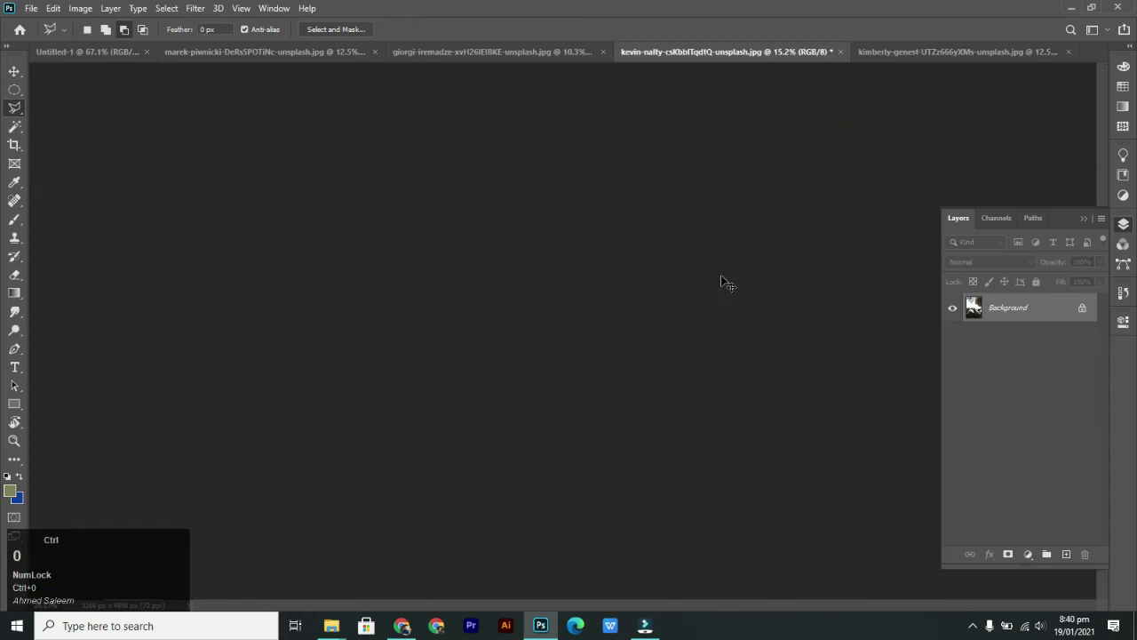
# - Invert the selection to the buildings, copy them to a new layer, and hide the Background layer
pyautogui.hotkey('ctrl', 'shift', 'i')
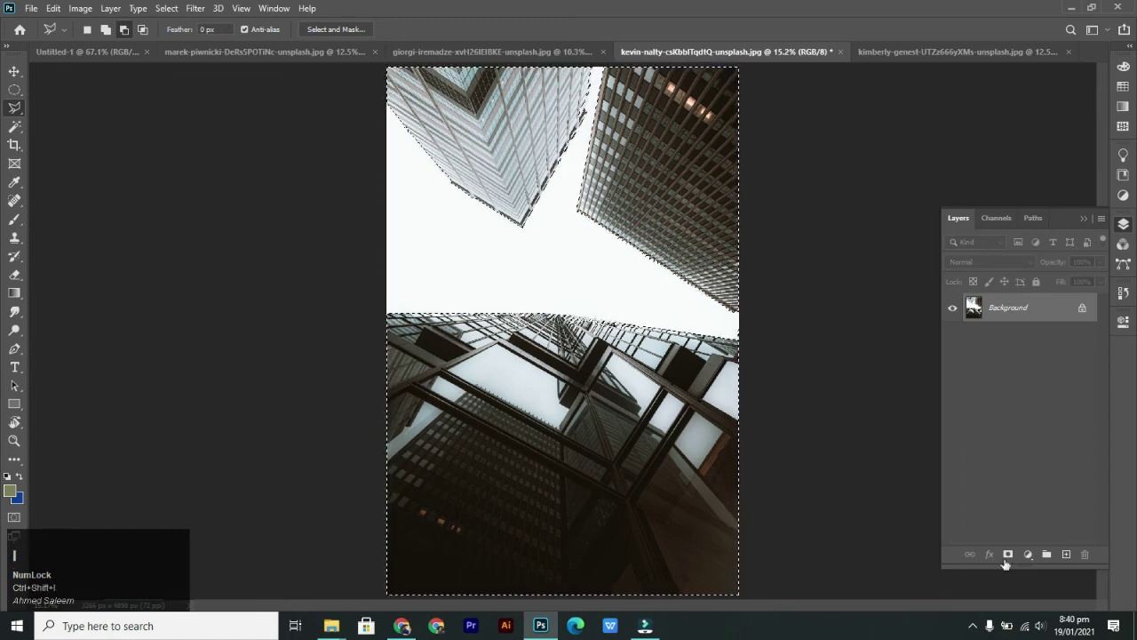
pyautogui.hotkey('ctrl', 'j')
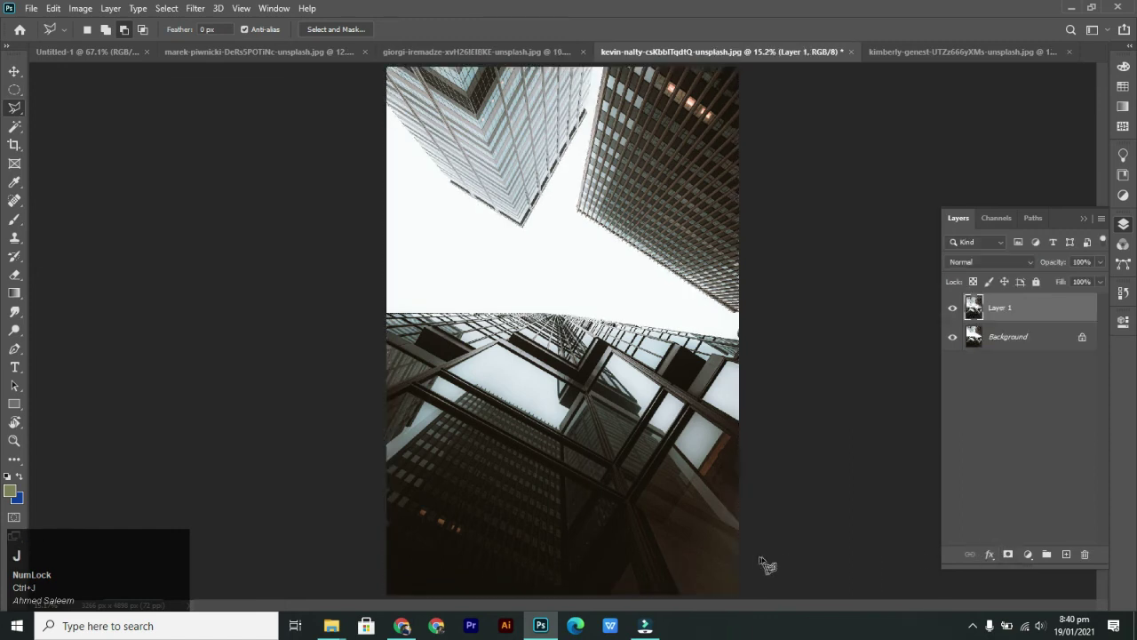
pyautogui.click(951, 339)
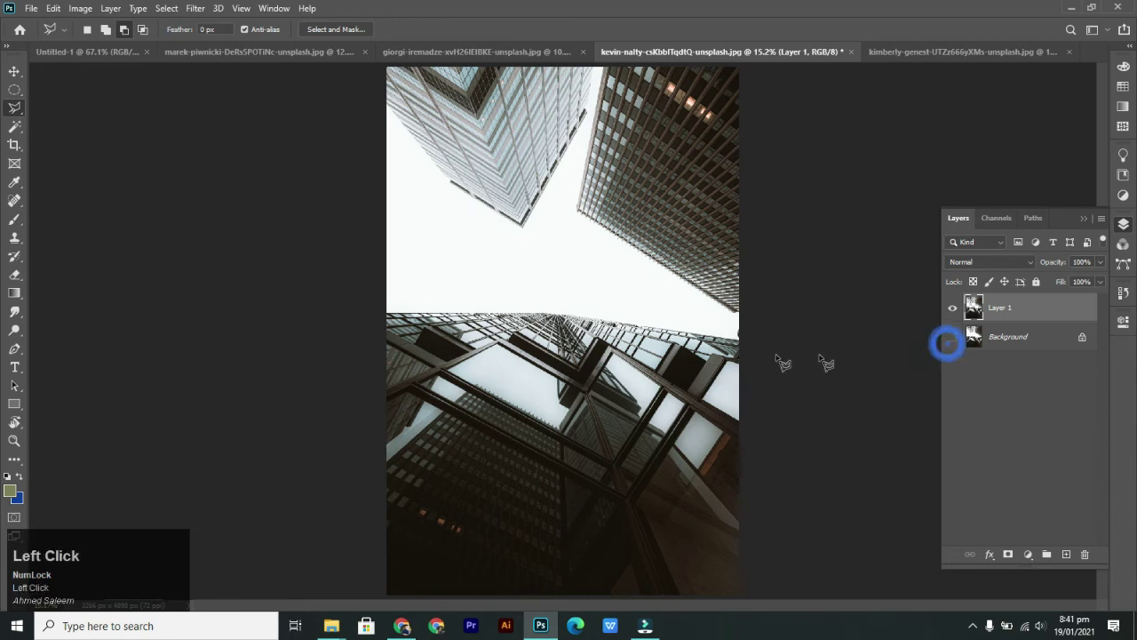
pyautogui.press('v')
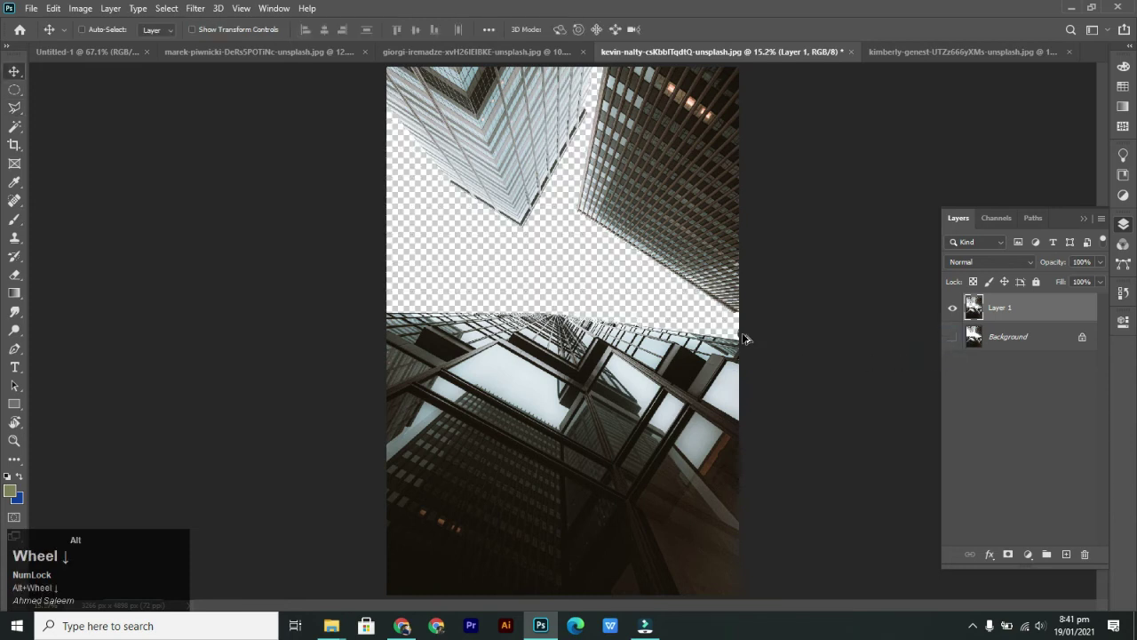
pyautogui.scroll(-2, 745, 339)
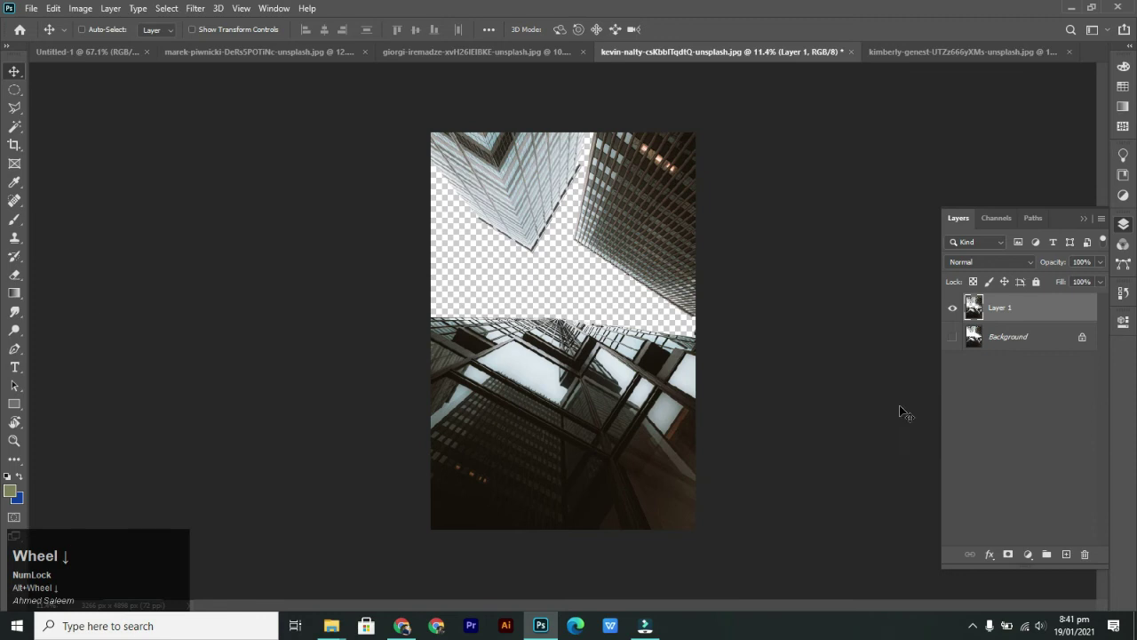
# - Remove the building cutout layer and turn the Background layer's visibility back on
pyautogui.click(954, 307)
pyautogui.press('Num_Lock')
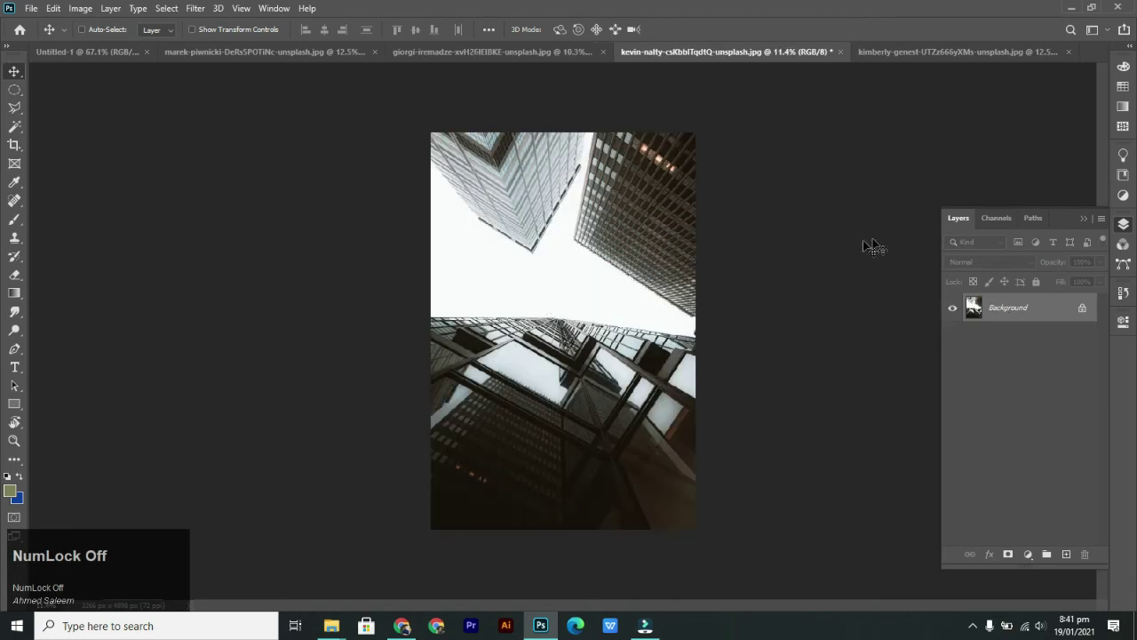
# - Switch to the kimberly-genest desert dune photo and select its sky with the Magic Wand tool at a tolerance of 30
pyautogui.click(924, 52)
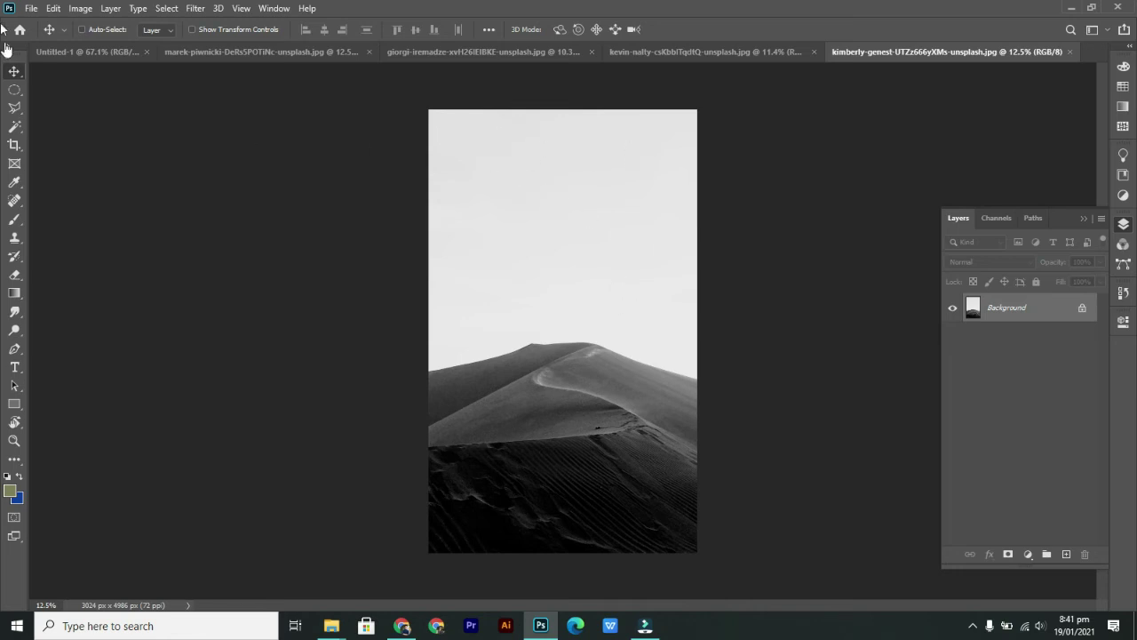
pyautogui.click(21, 109)
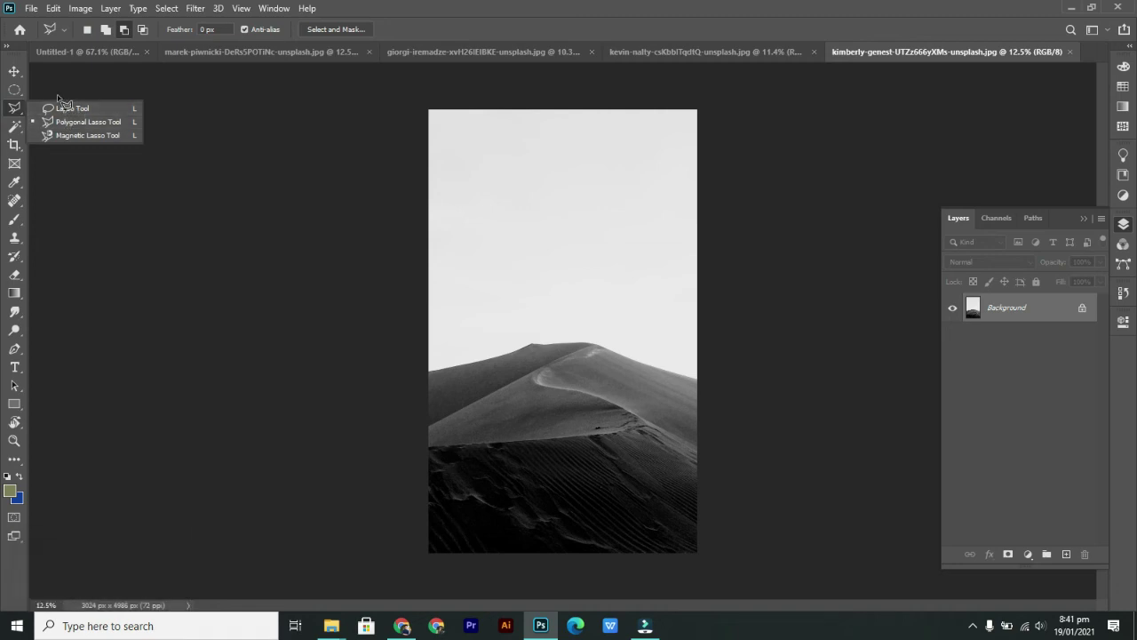
pyautogui.click(15, 126)
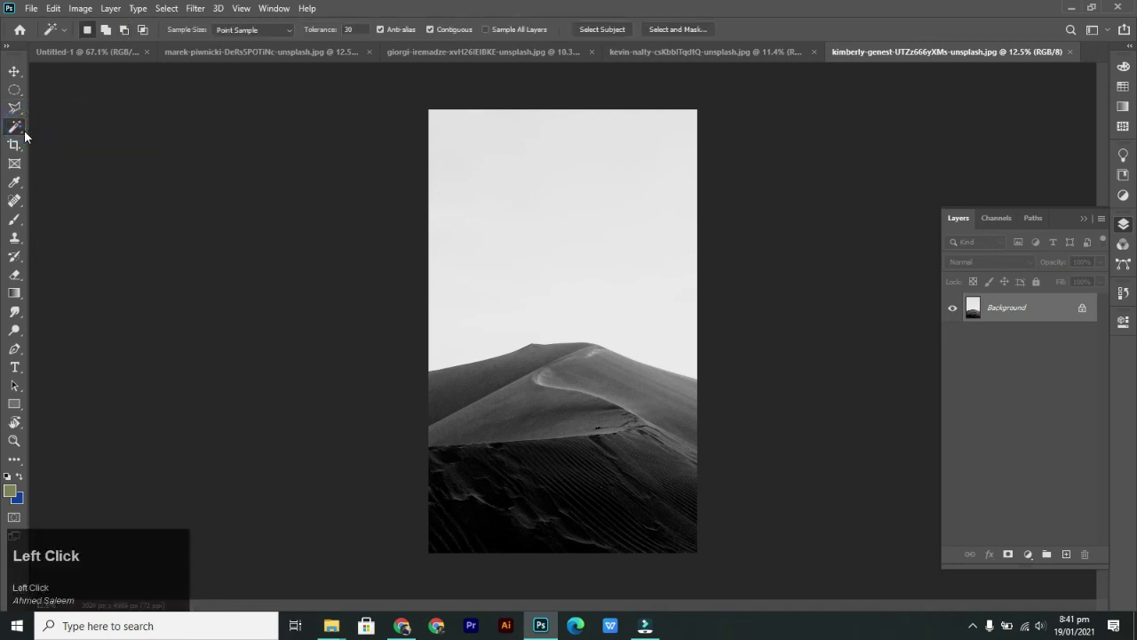
pyautogui.click(24, 132)
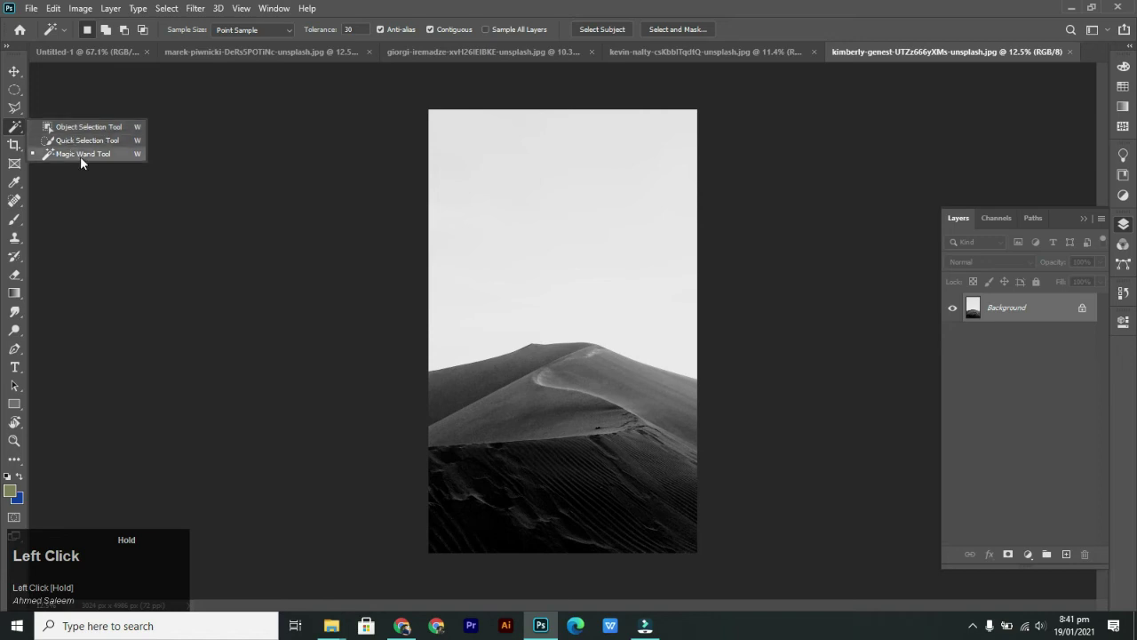
pyautogui.click(80, 156)
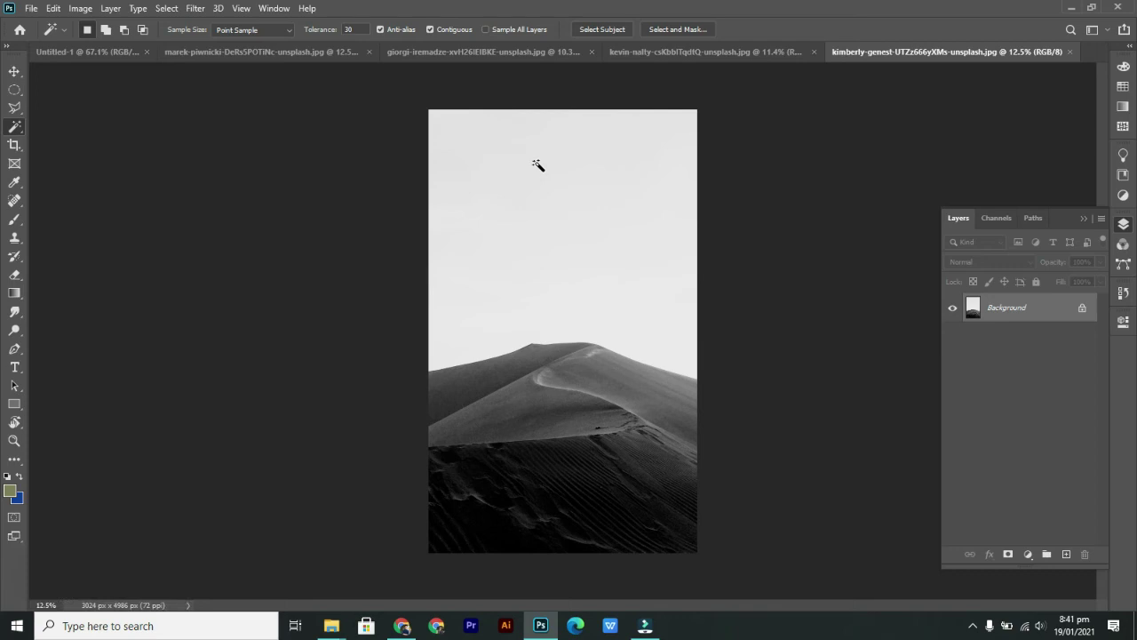
pyautogui.click(642, 198)
# - Invert the selection to the dunes and copy them to a new layer, hiding the Background layer
pyautogui.press('ctrl')
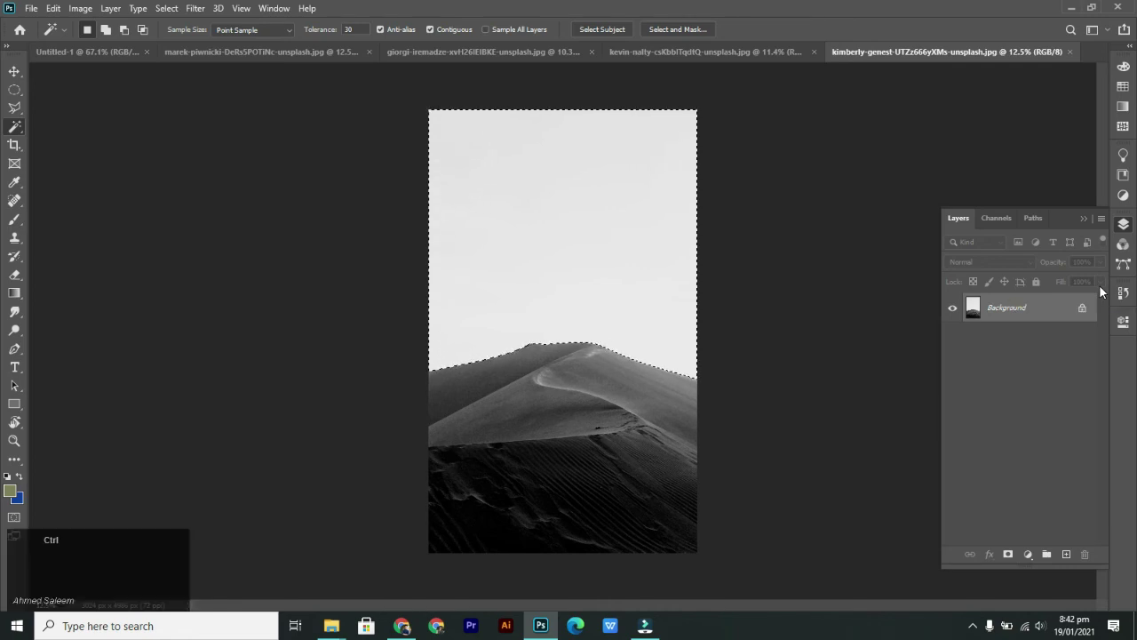
pyautogui.hotkey('ctrl', 'shift', 'i')
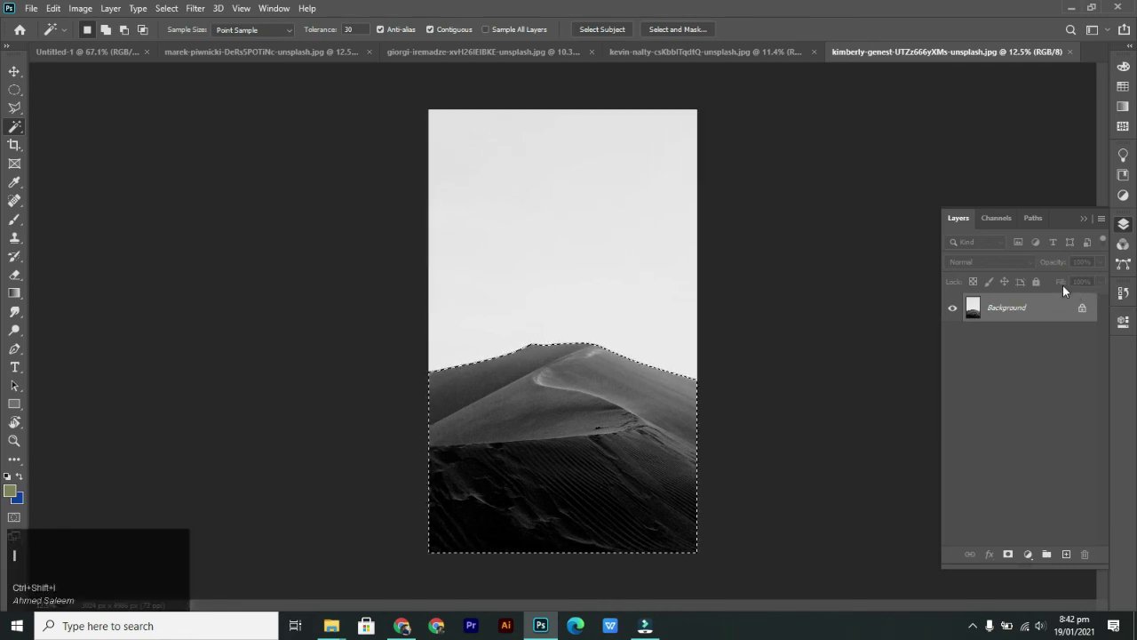
pyautogui.rightClick(572, 408)
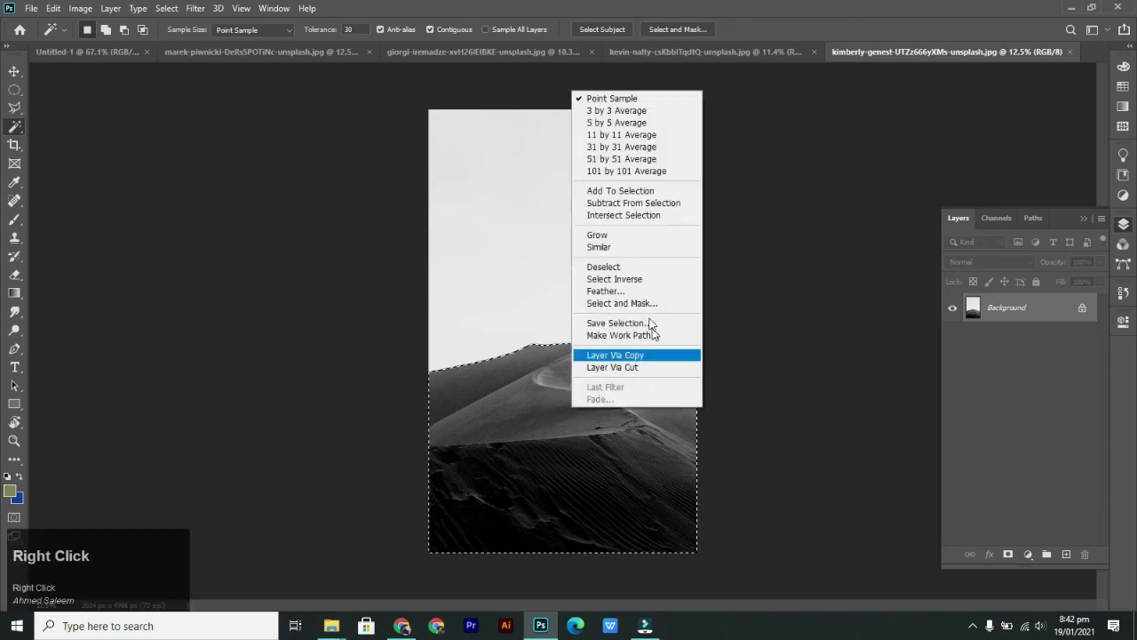
pyautogui.click(622, 357)
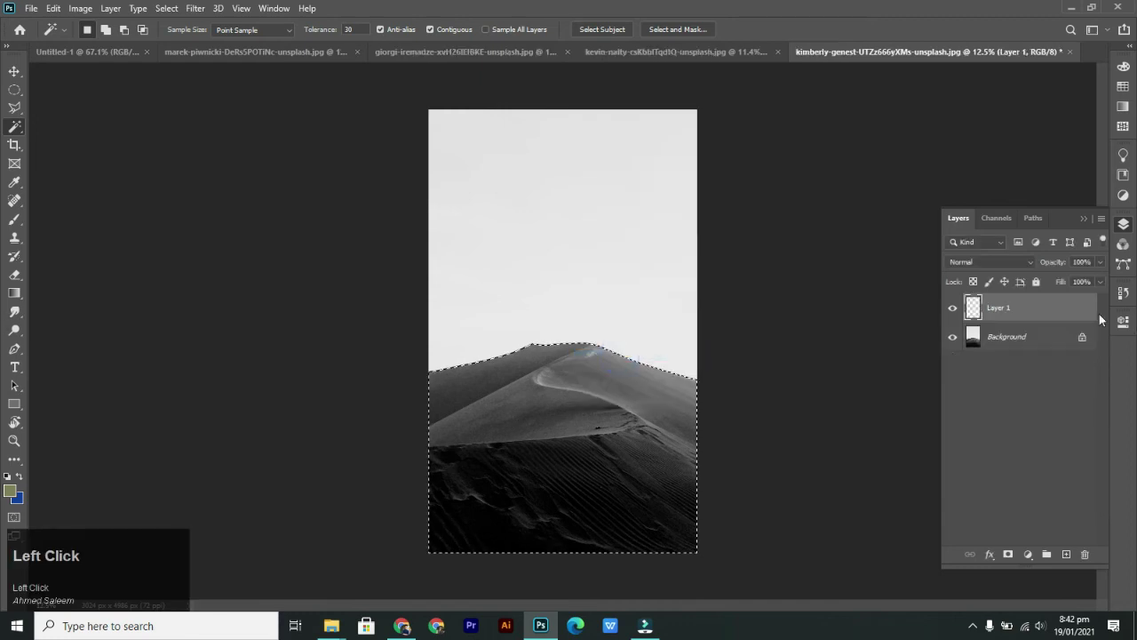
pyautogui.click(953, 341)
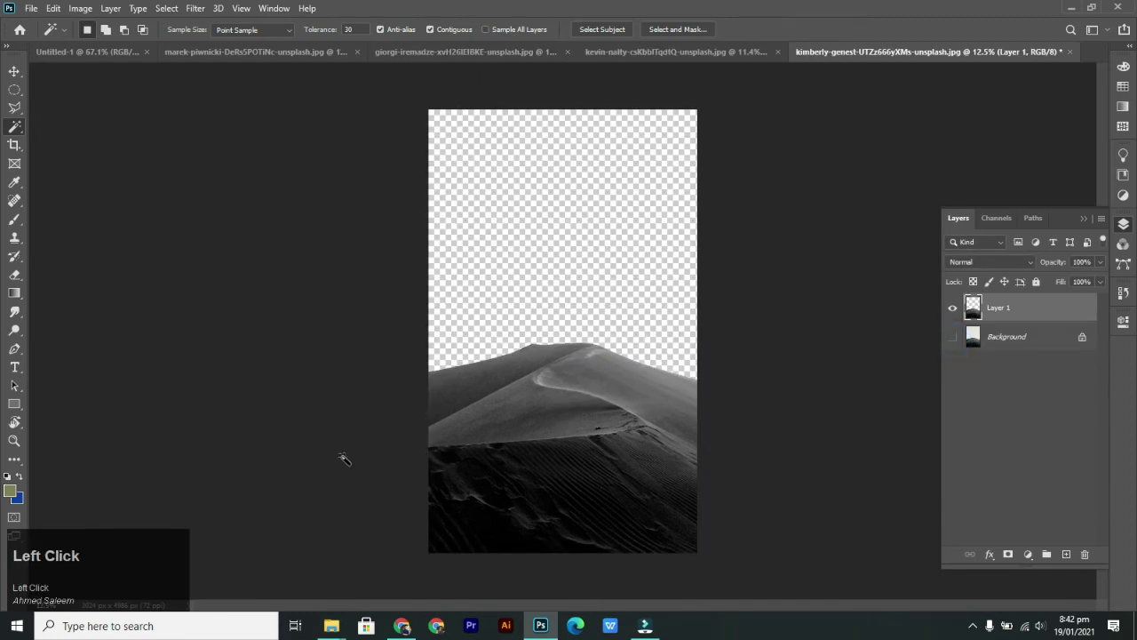
pyautogui.press('v')
pyautogui.moveTo(530, 401)
pyautogui.mouseDown()
pyautogui.moveTo(578, 267)
pyautogui.moveTo(528, 386)
pyautogui.mouseUp()
pyautogui.hotkey('ctrl', 'z')
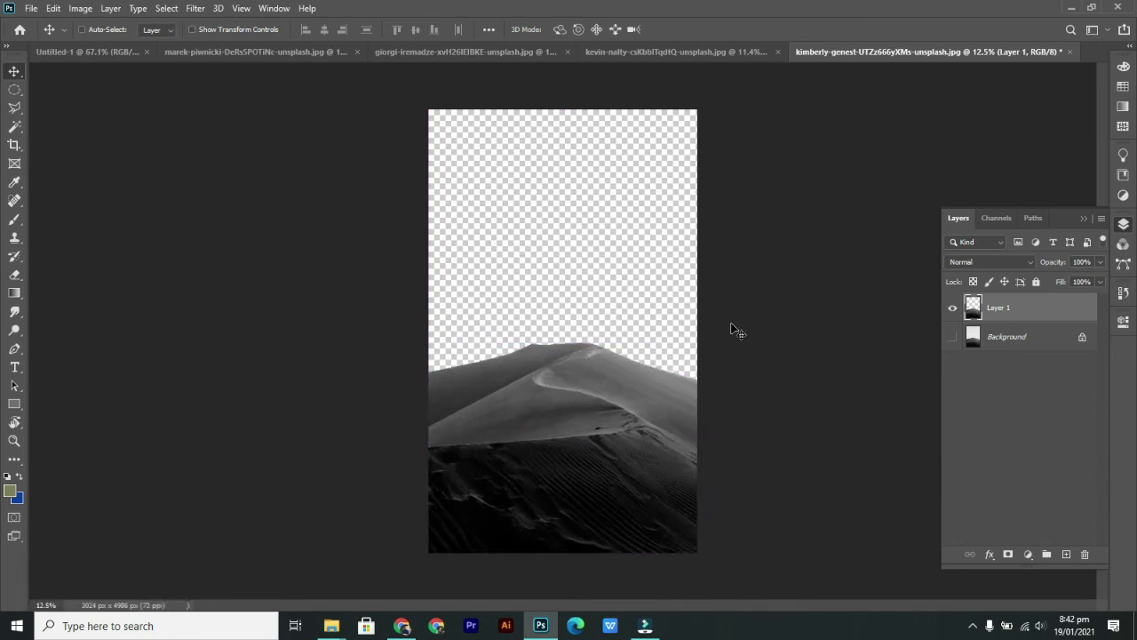
# - Add a dark grey 2f2f2f Solid Color fill layer directly above the Background layer, behind the dunes
pyautogui.click(1006, 336)
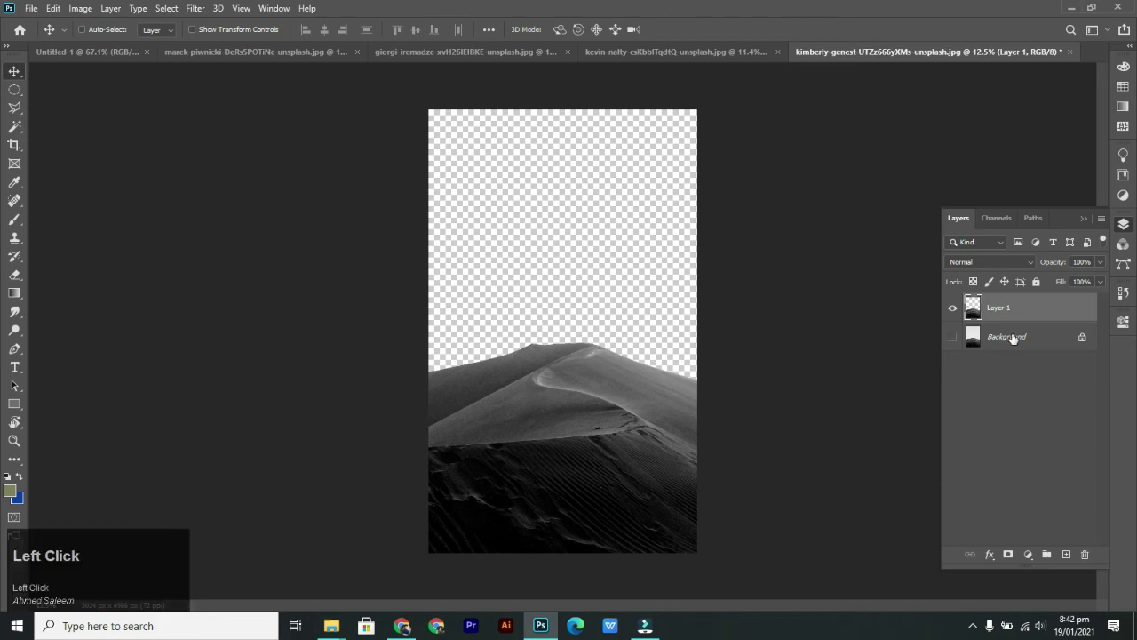
pyautogui.click(1028, 554)
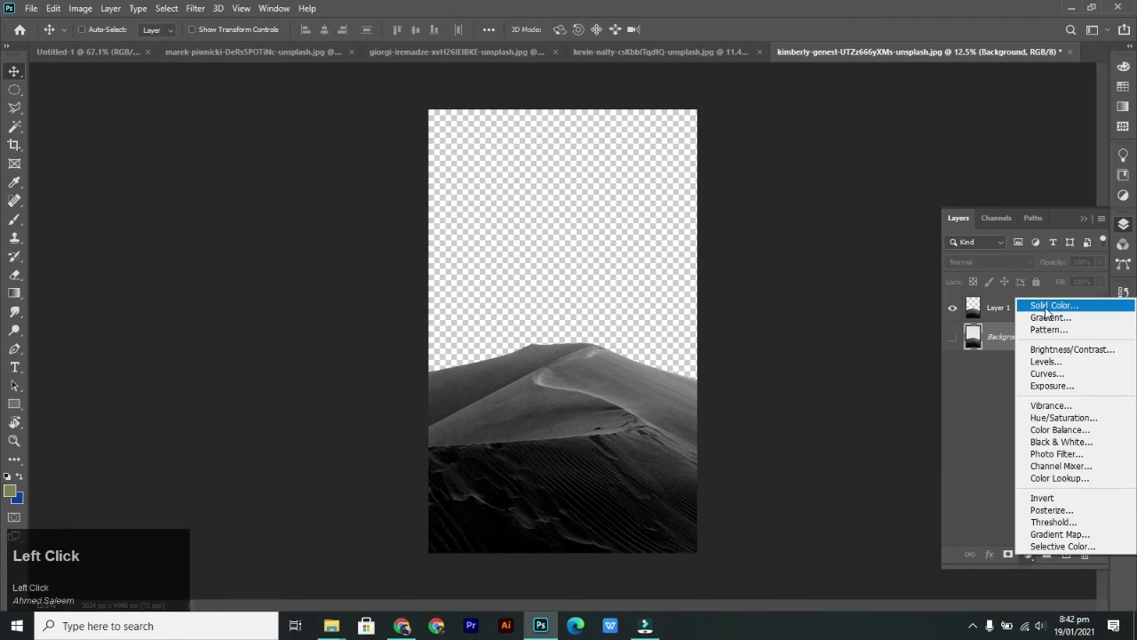
pyautogui.click(1056, 305)
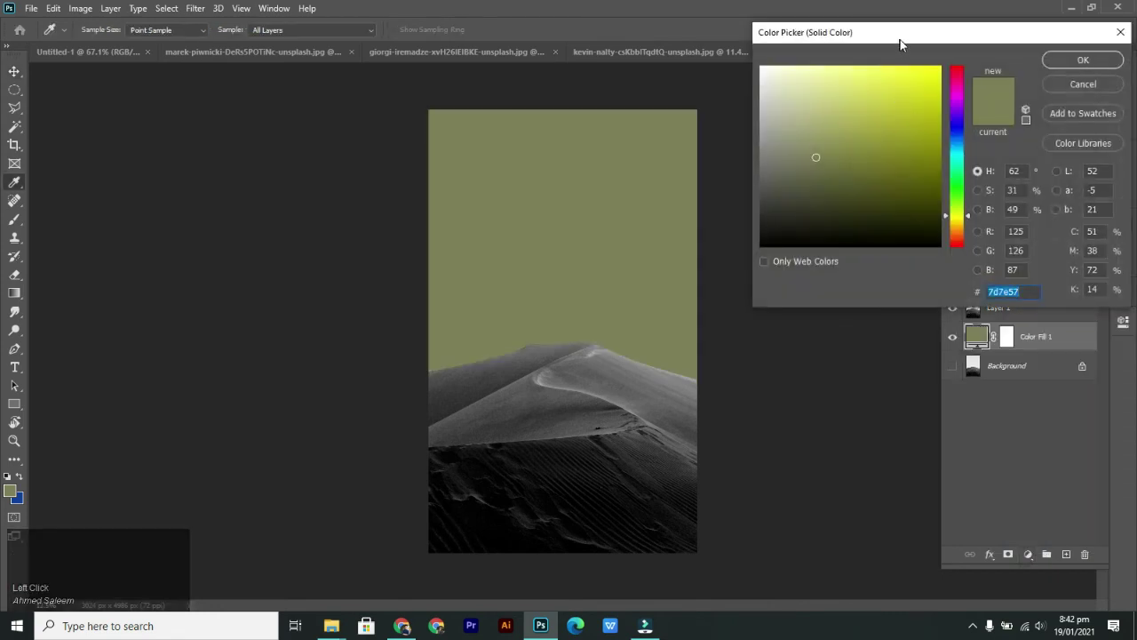
pyautogui.moveTo(888, 32); pyautogui.dragTo(953, 44)
pyautogui.moveTo(841, 223); pyautogui.dragTo(812, 222)
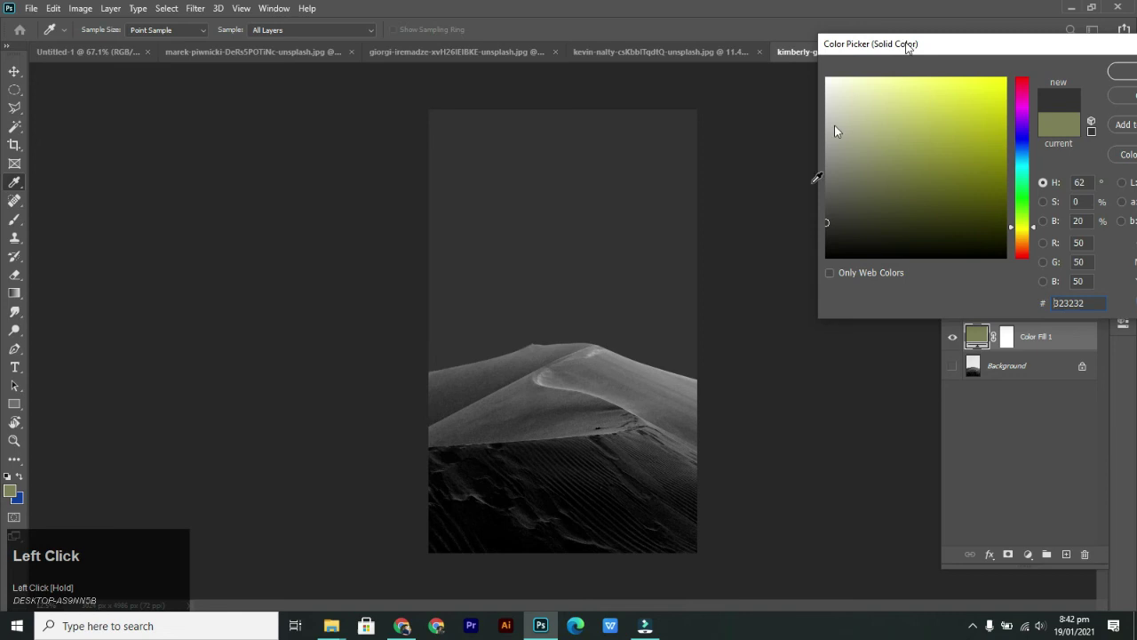
pyautogui.click(824, 229)
pyautogui.moveTo(824, 228); pyautogui.dragTo(822, 228)
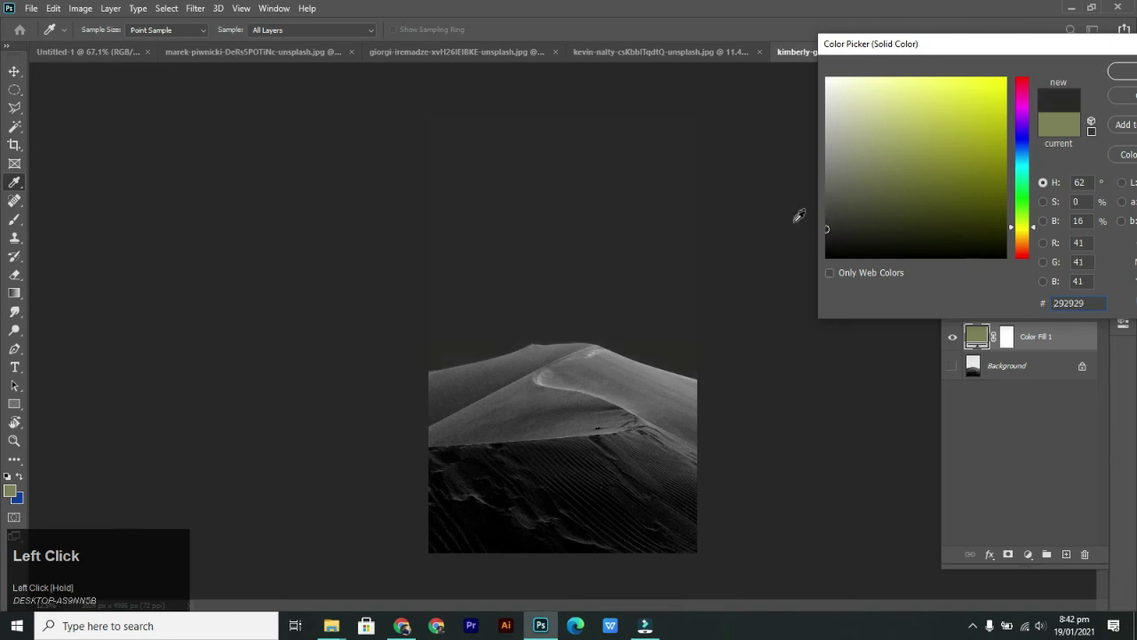
pyautogui.moveTo(1032, 43); pyautogui.dragTo(778, 99)
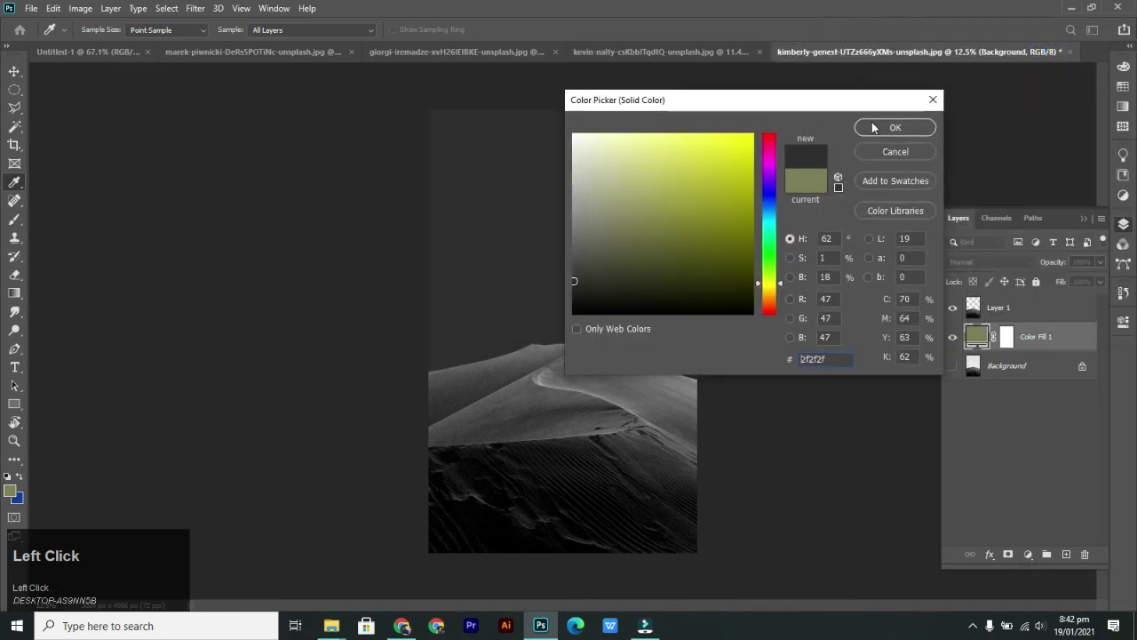
pyautogui.click(895, 127)
pyautogui.press('v')
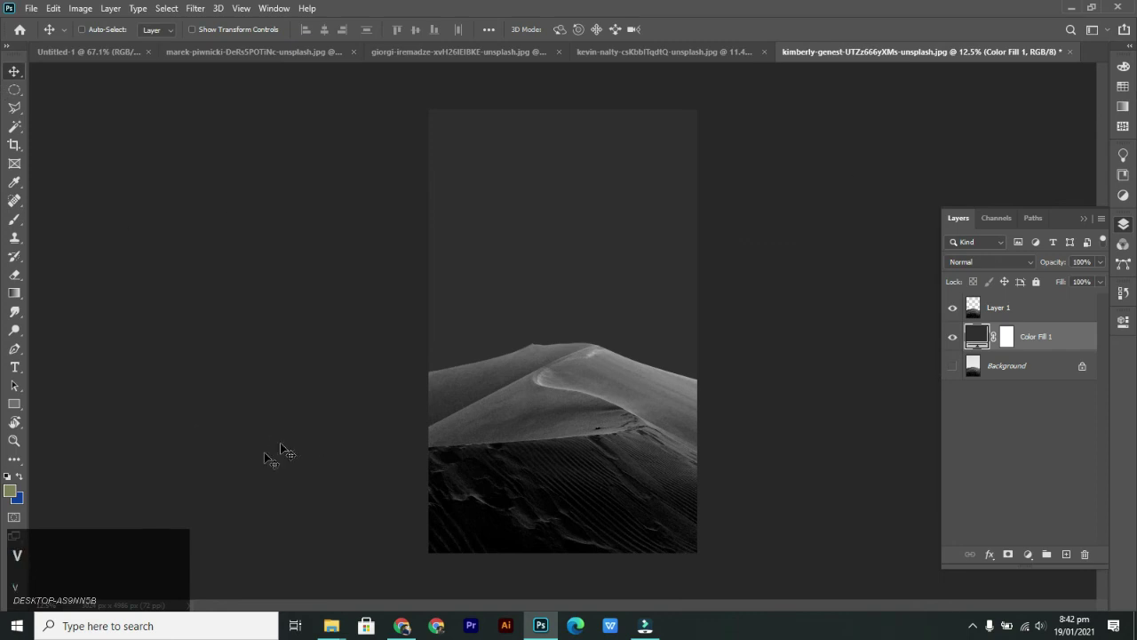
# - Add the horizontal text "DESEERT" in the sky area above the dunes
pyautogui.click(14, 367)
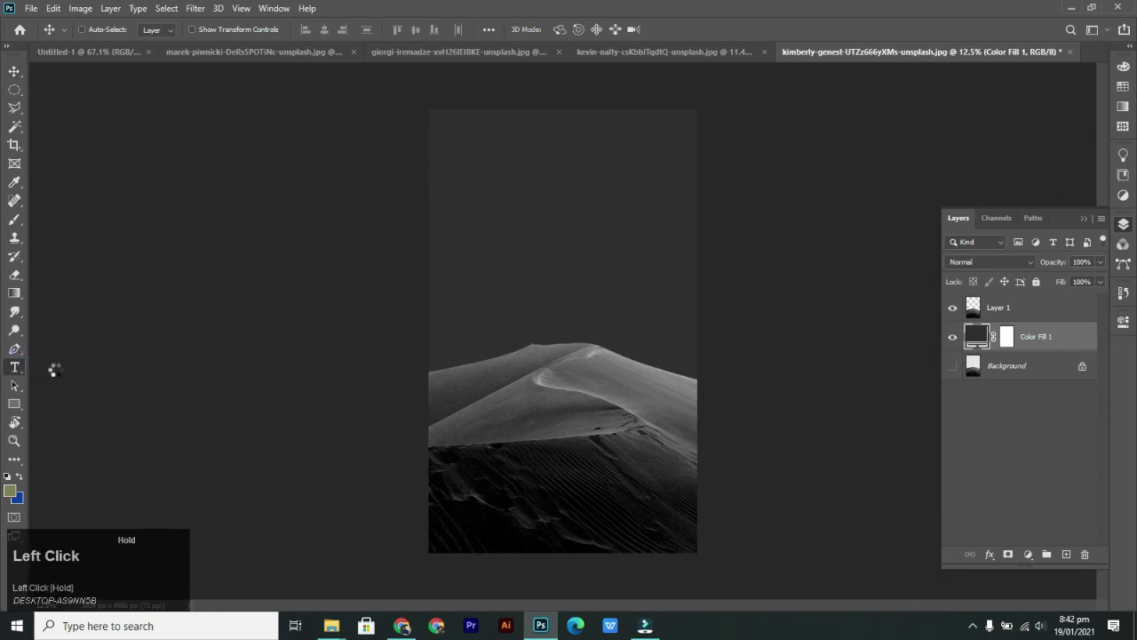
pyautogui.moveTo(25, 367); pyautogui.dragTo(91, 367)
pyautogui.click(514, 273)
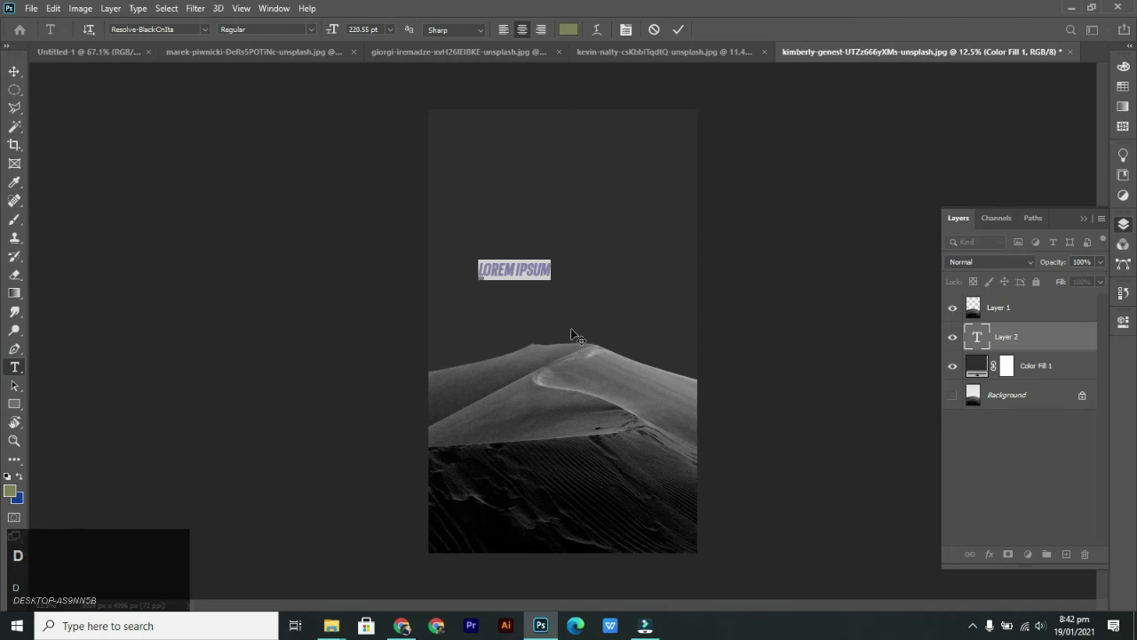
pyautogui.write('DESEER')
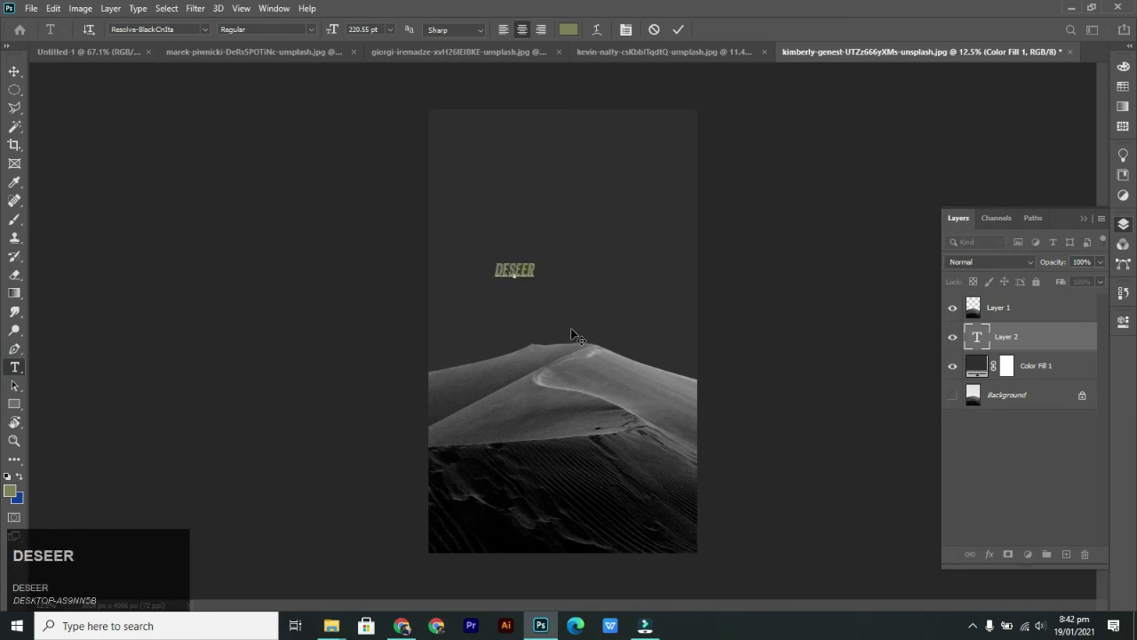
pyautogui.write('T')
# - Change the colour of the whole DESEERT text to red d81515 and commit the text
pyautogui.hotkey('ctrl', 'a')
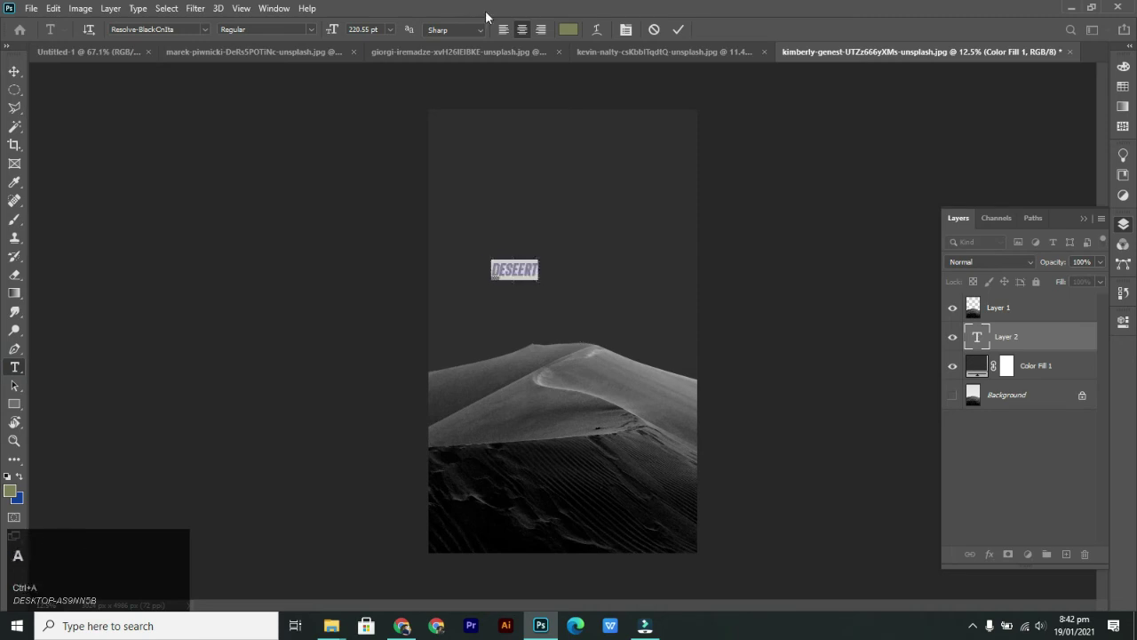
pyautogui.click(573, 30)
pyautogui.moveTo(770, 151); pyautogui.dragTo(770, 133)
pyautogui.click(737, 158)
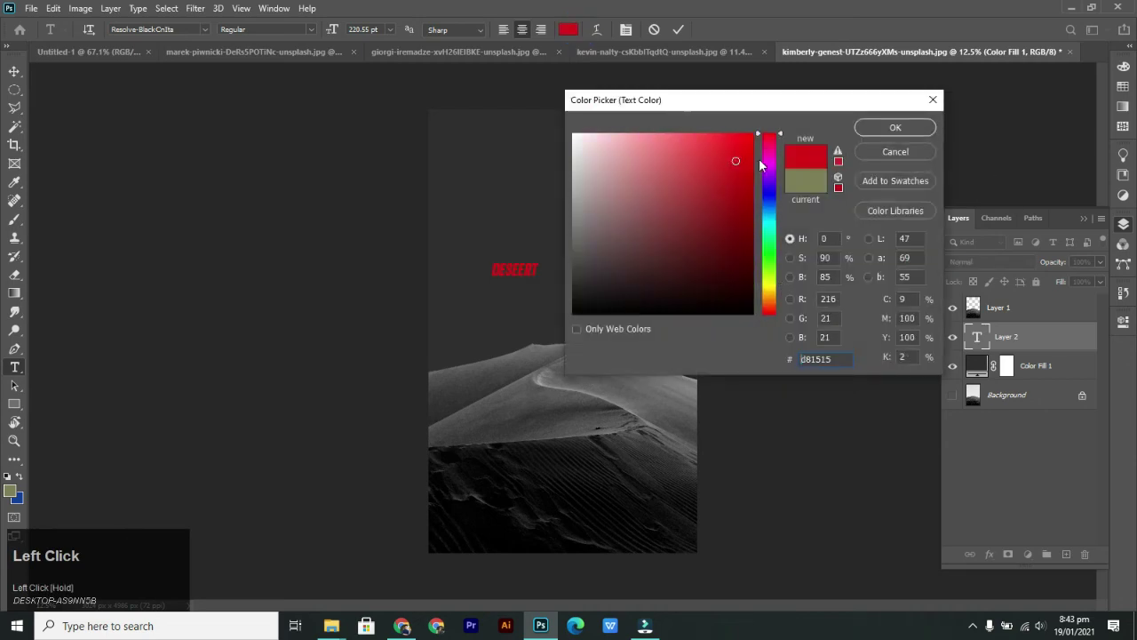
pyautogui.click(896, 128)
pyautogui.click(14, 72)
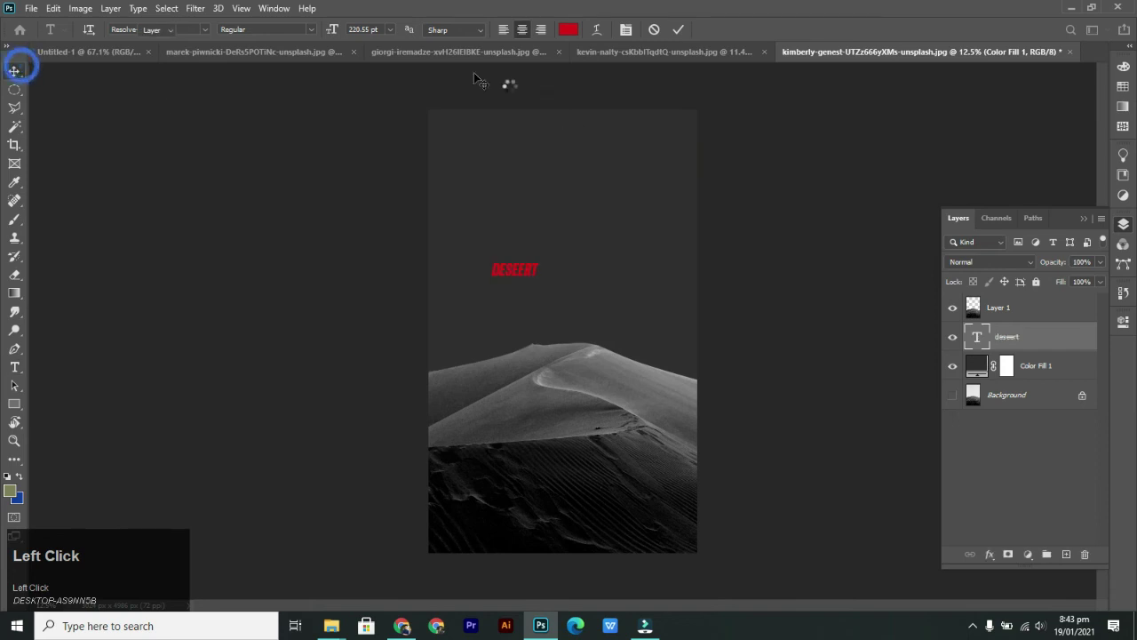
# - Enlarge the DESEERT text to about 668 pt and centre it above the dune peak
pyautogui.click(16, 369)
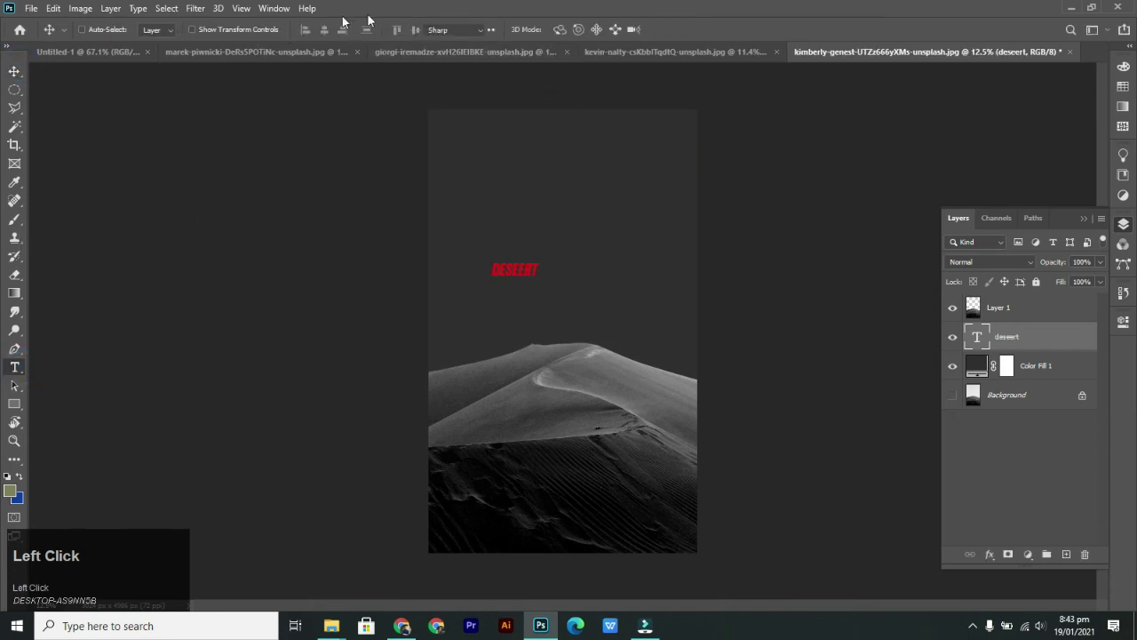
pyautogui.moveTo(330, 29); pyautogui.dragTo(14, 71)
pyautogui.click(14, 71)
pyautogui.moveTo(501, 259); pyautogui.dragTo(538, 279)
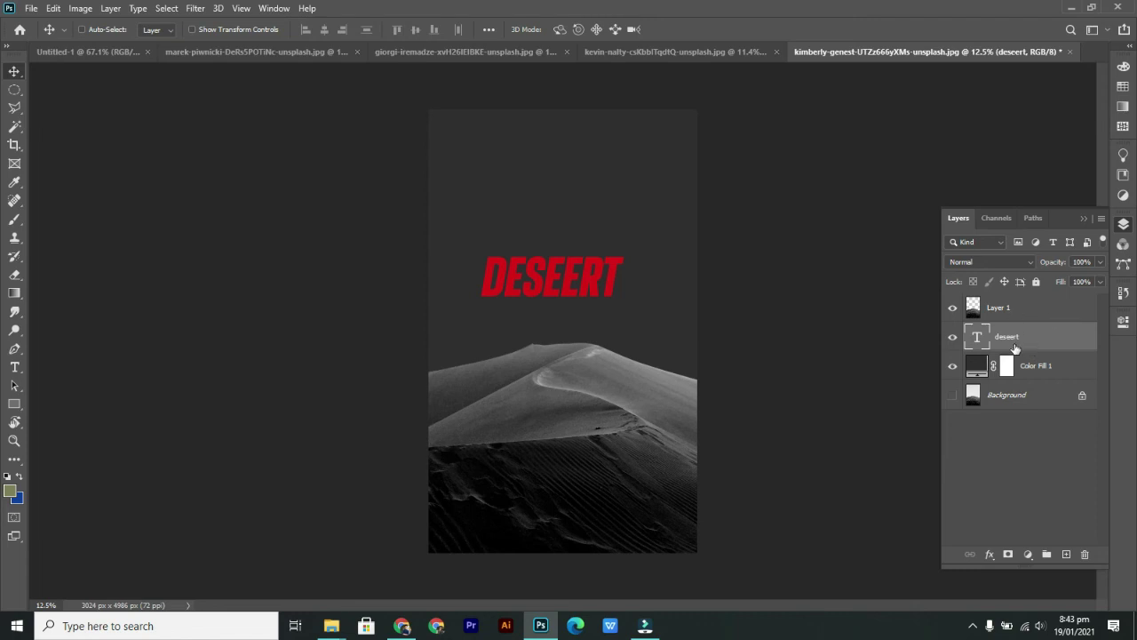
# - Move the DESEERT text down partly behind the dune crest and increase its font size further
pyautogui.moveTo(556, 282); pyautogui.dragTo(565, 366)
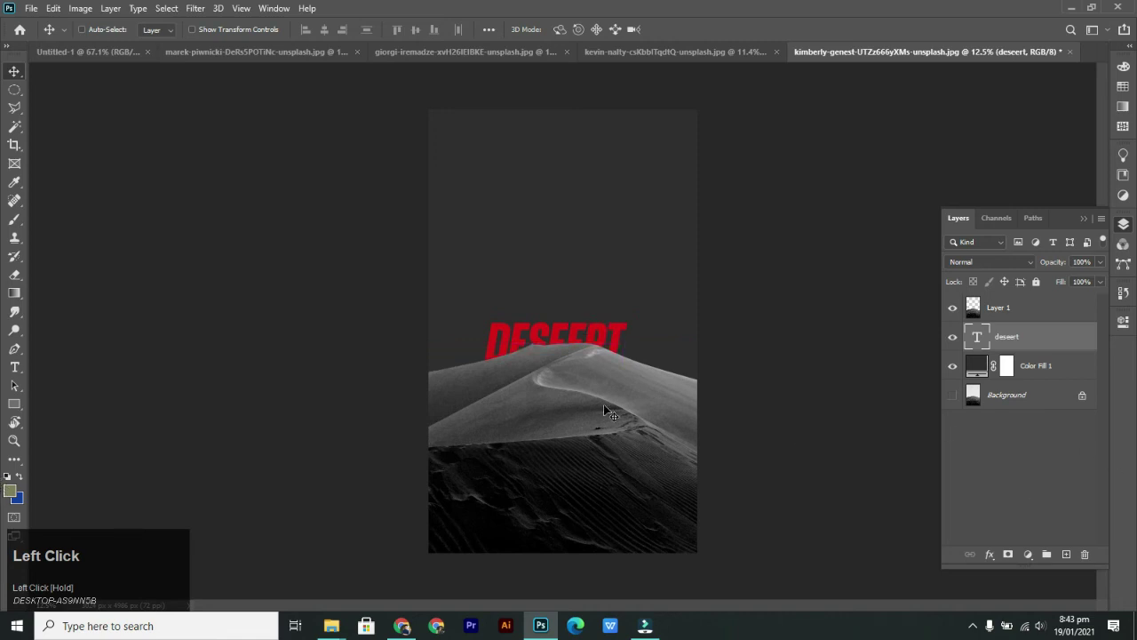
pyautogui.press('t')
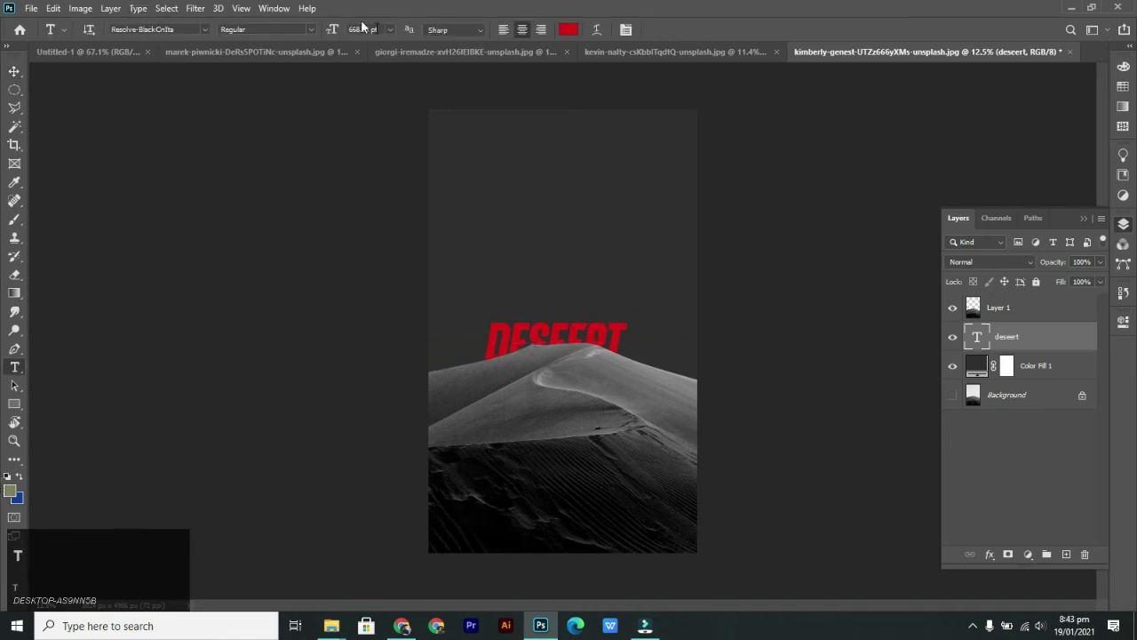
pyautogui.moveTo(329, 30); pyautogui.dragTo(448, 33)
pyautogui.moveTo(563, 332); pyautogui.dragTo(608, 336)
pyautogui.press('v')
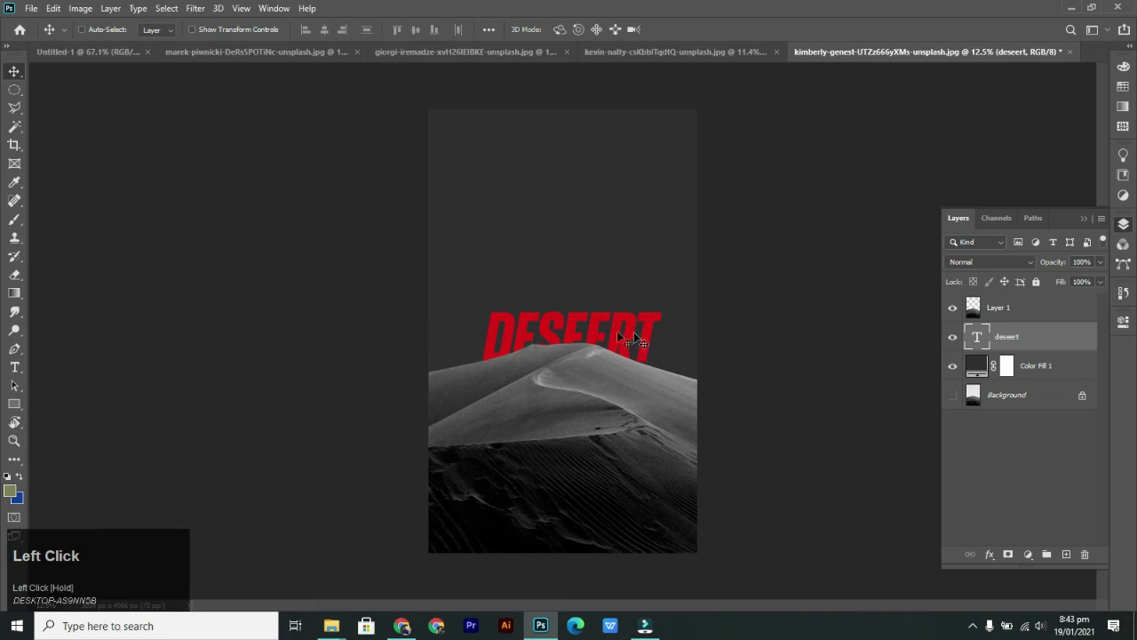
# - Duplicate the DESEERT text layer and offset the copy upward and slightly to the right of the original
pyautogui.rightClick(571, 328)
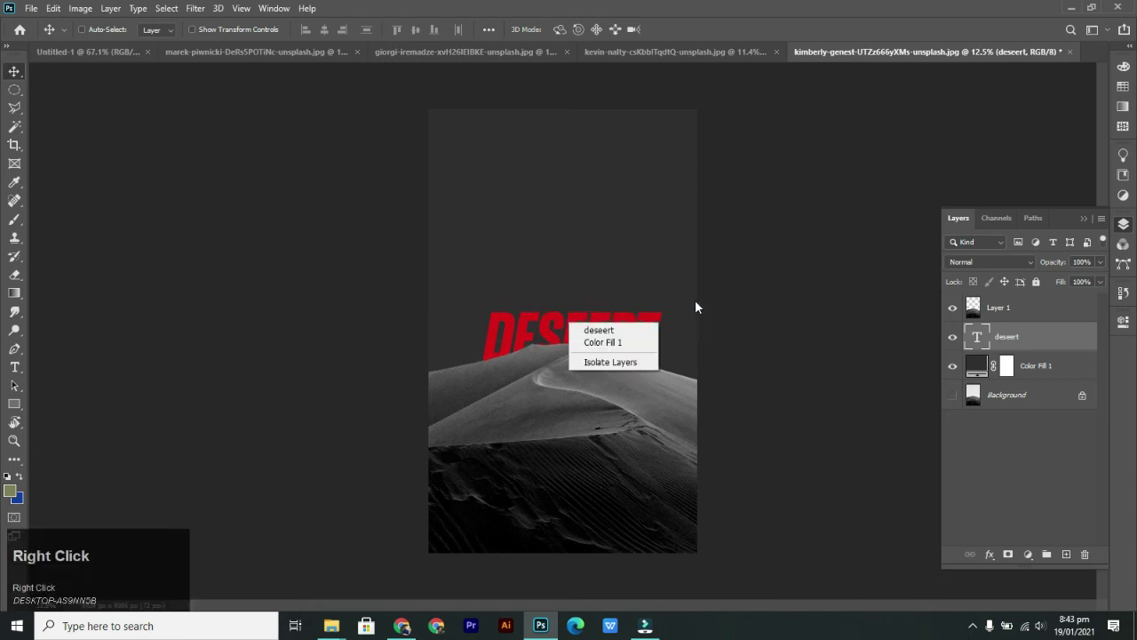
pyautogui.click(520, 323)
pyautogui.hotkey('ctrl', 'j')
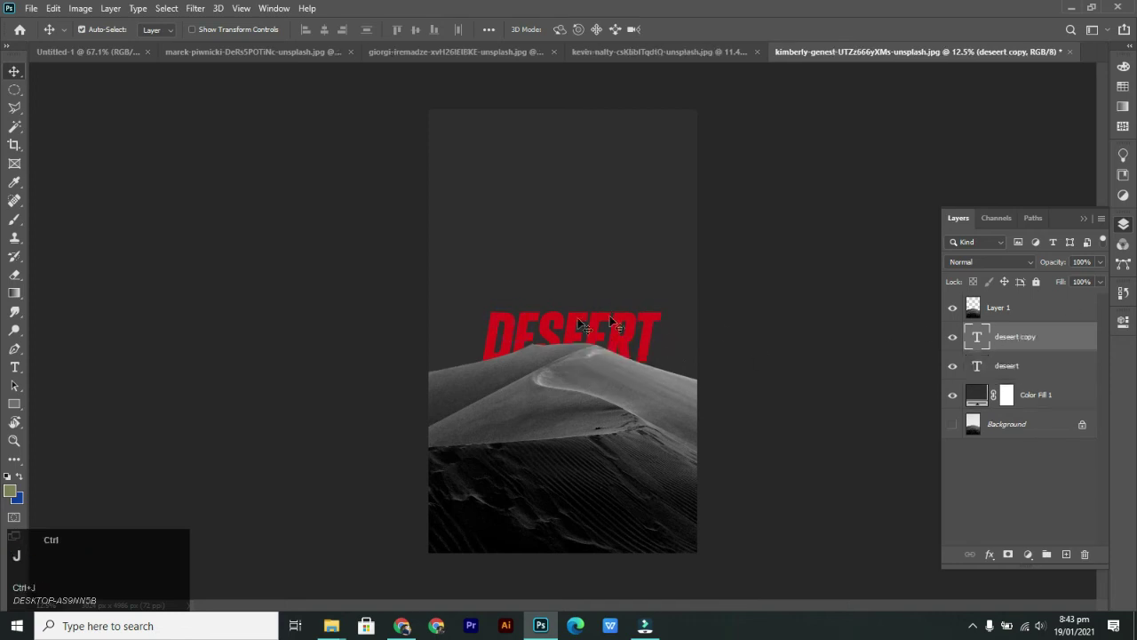
pyautogui.press('v')
pyautogui.moveTo(641, 334)
pyautogui.mouseDown()
pyautogui.moveTo(649, 301)
pyautogui.moveTo(647, 313)
pyautogui.mouseUp()
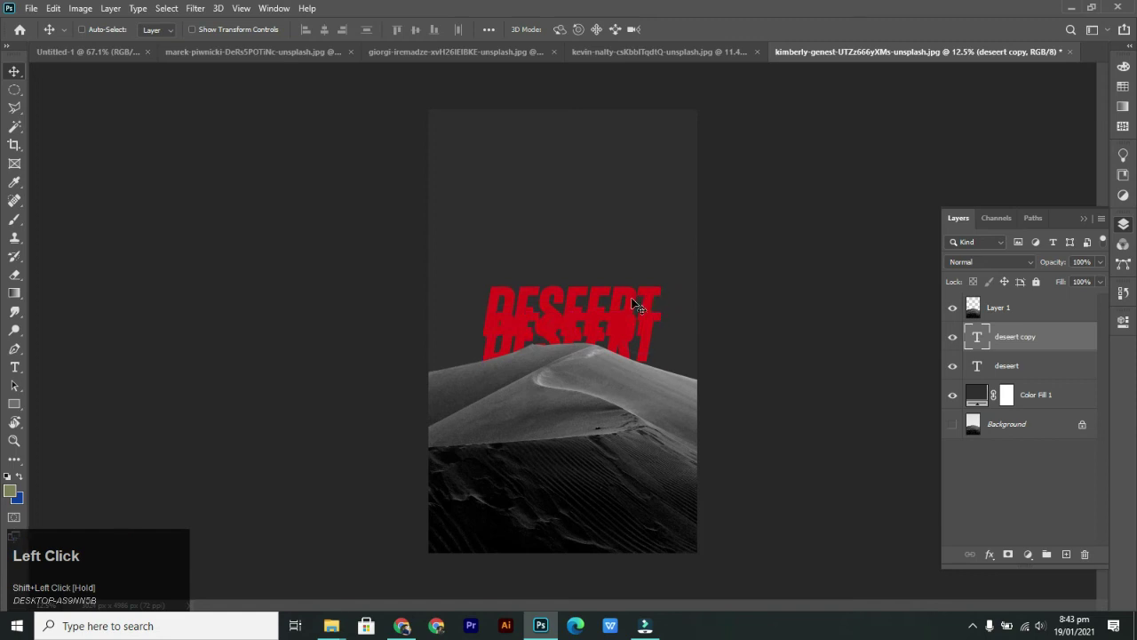
pyautogui.hotkey('shift', 'Right')
pyautogui.hotkey('shift', 'Right')
pyautogui.hotkey('shift', 'Right')
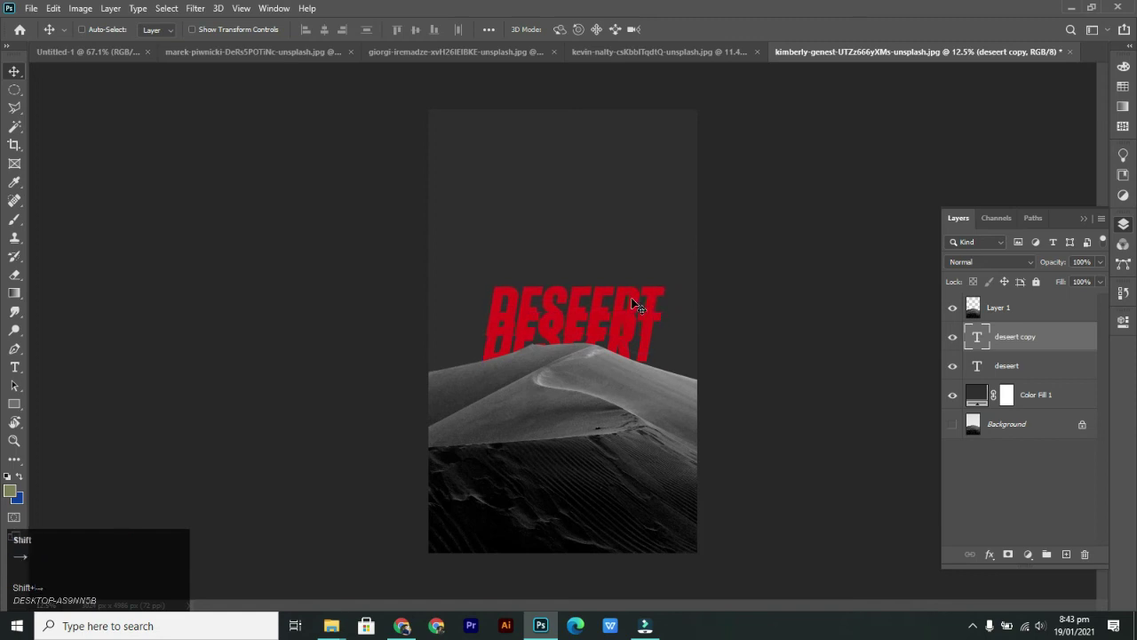
# - Add a 3 px inside stroke in red d81515 to the copied DESEERT text layer
pyautogui.click(1049, 337)
pyautogui.press('h')
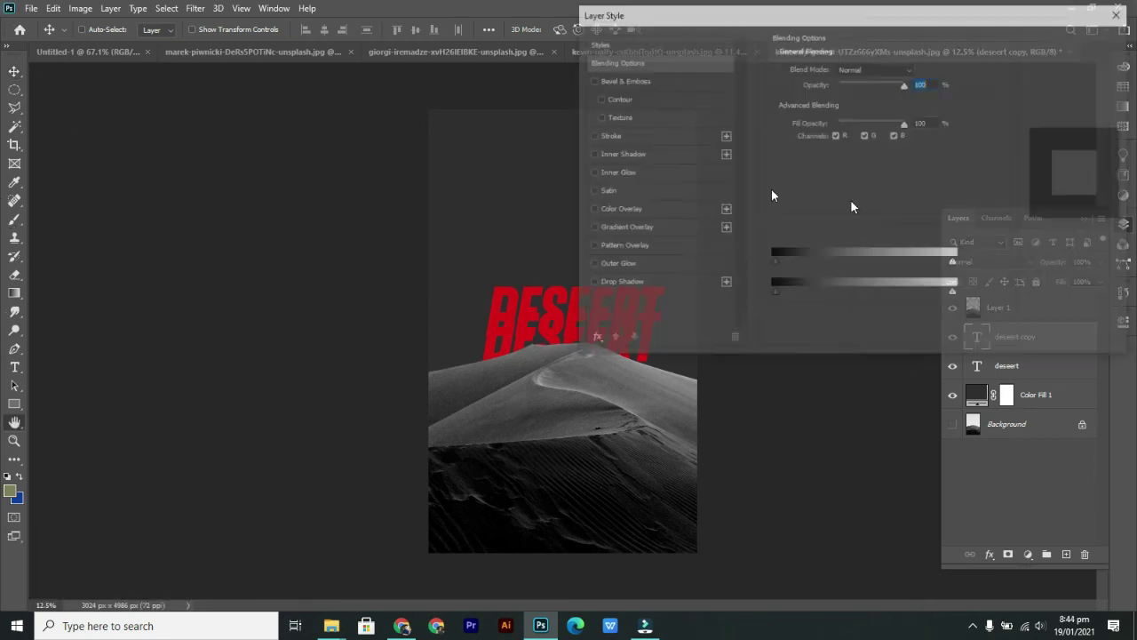
pyautogui.click(591, 136)
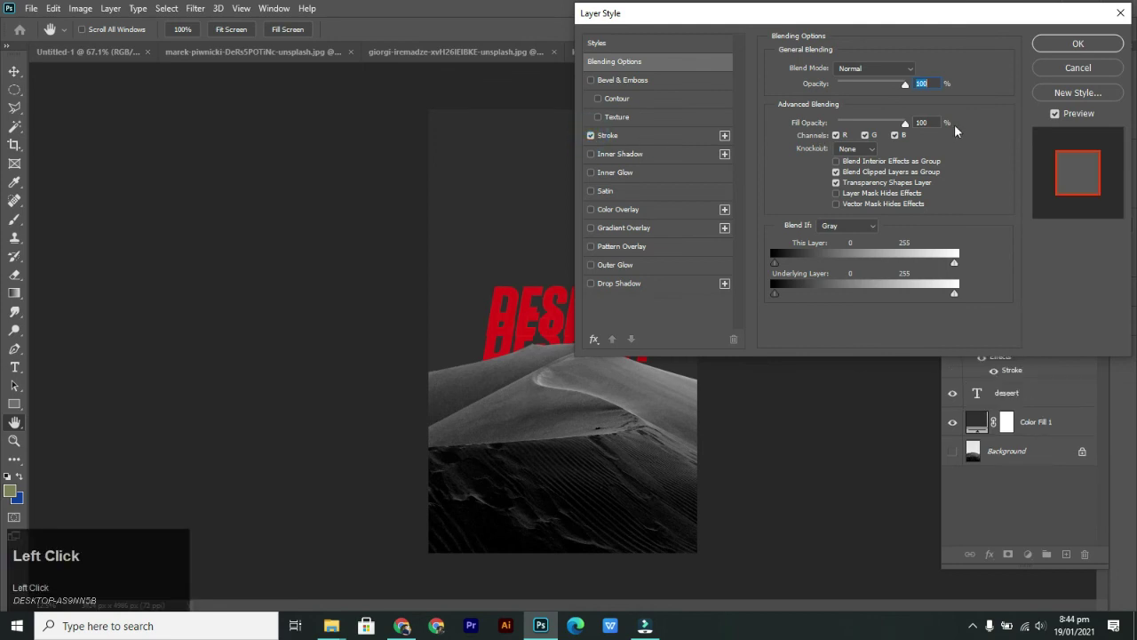
pyautogui.click(625, 139)
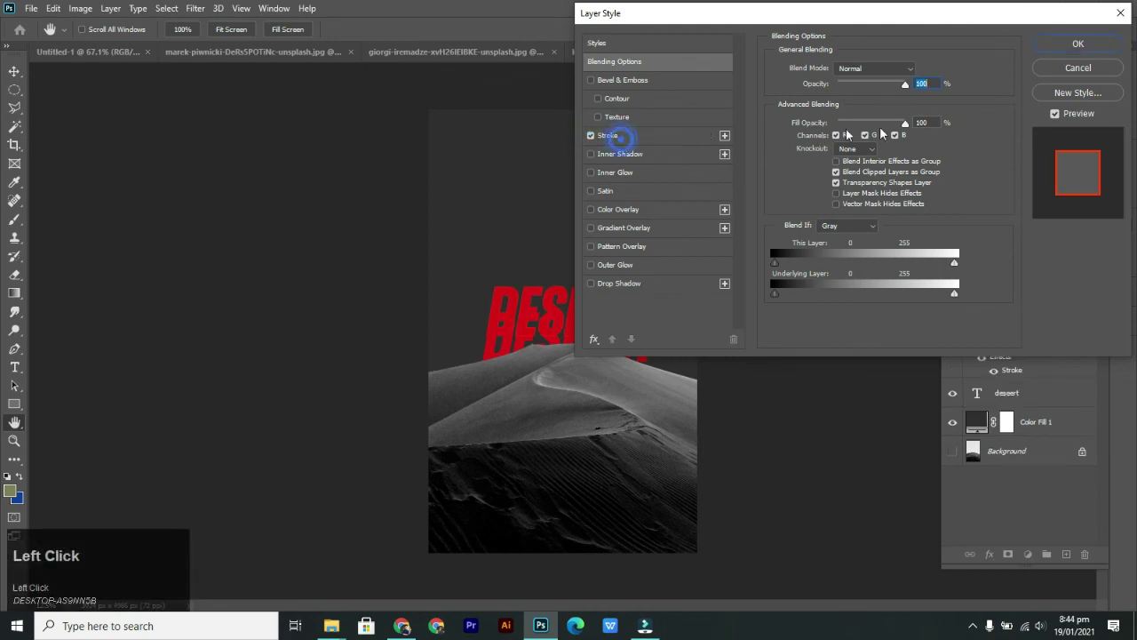
pyautogui.click(801, 174)
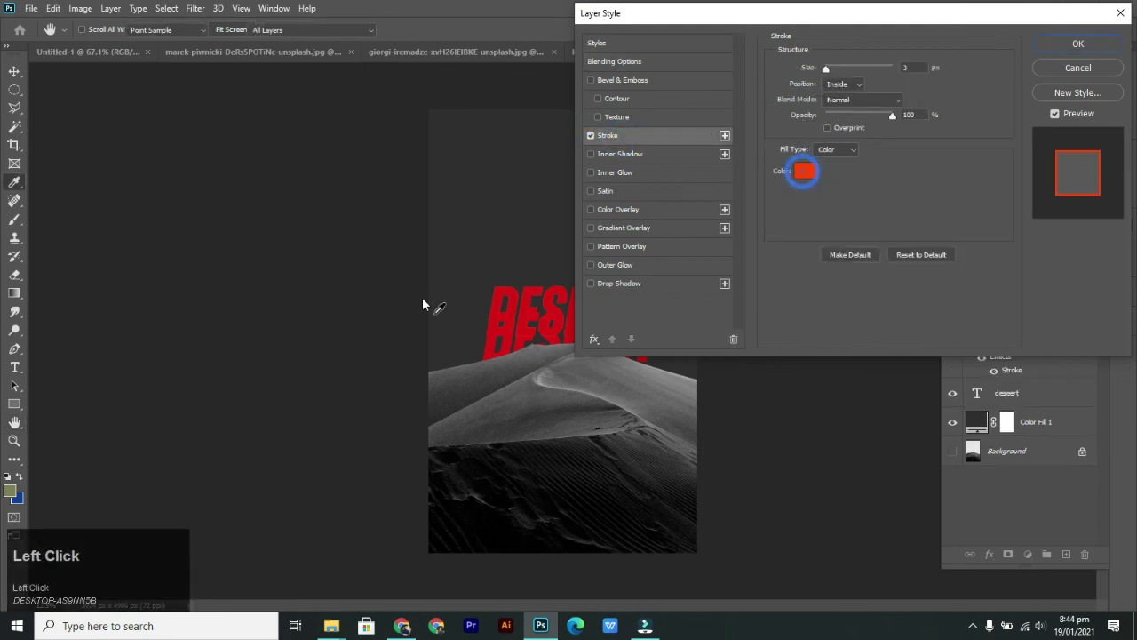
pyautogui.click(496, 336)
pyautogui.click(885, 124)
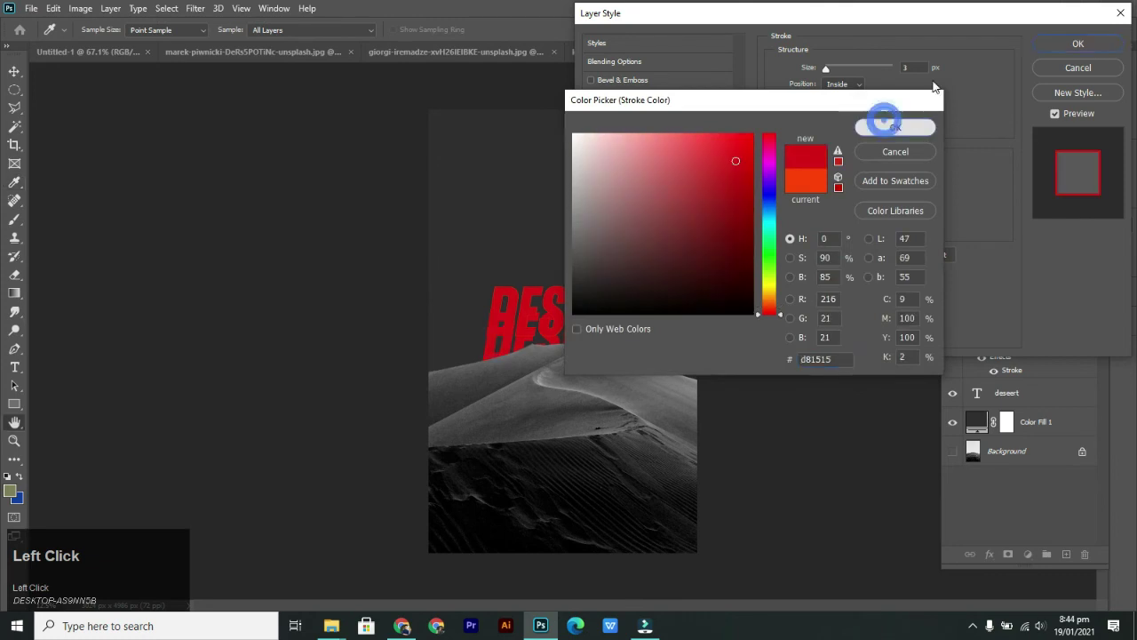
pyautogui.moveTo(915, 67); pyautogui.dragTo(1010, 105)
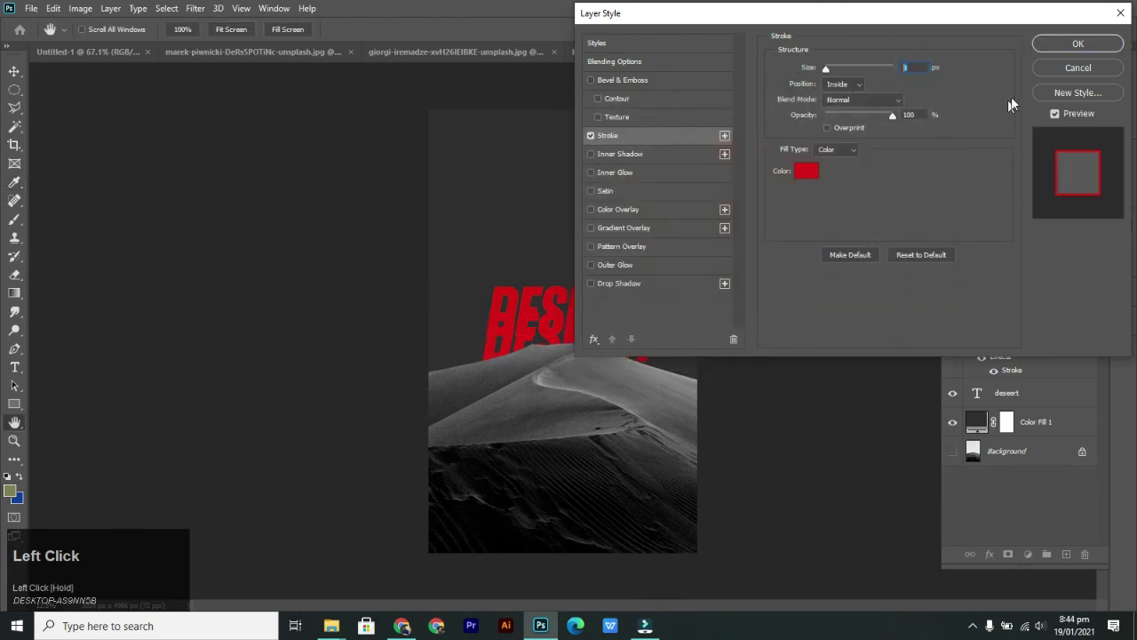
pyautogui.click(1079, 46)
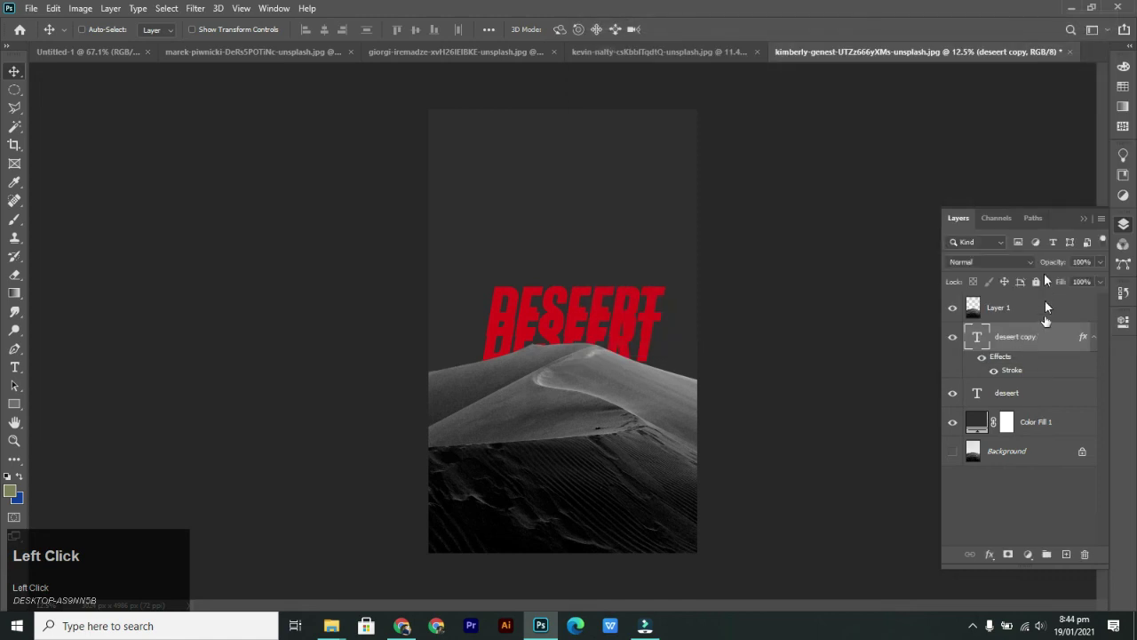
# - Reduce the copied text's fill to 0% and set its stroke size to 5 px to leave only the outline
pyautogui.moveTo(1061, 282)
pyautogui.mouseDown()
pyautogui.moveTo(270, 396)
pyautogui.moveTo(324, 417)
pyautogui.mouseUp()
pyautogui.press('v')
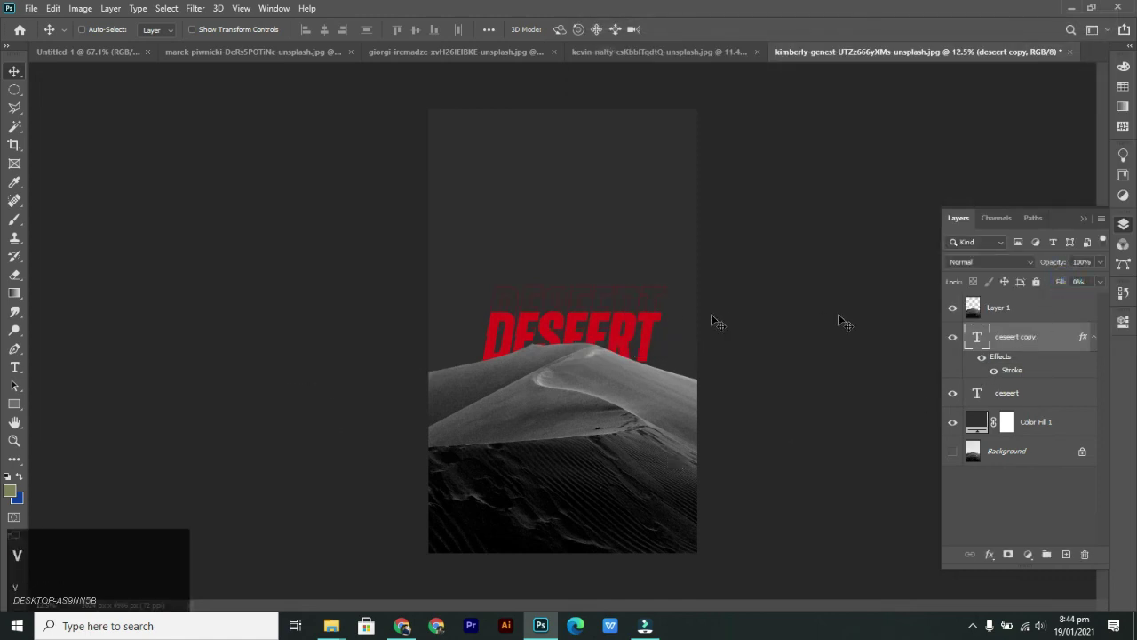
pyautogui.click(1015, 373)
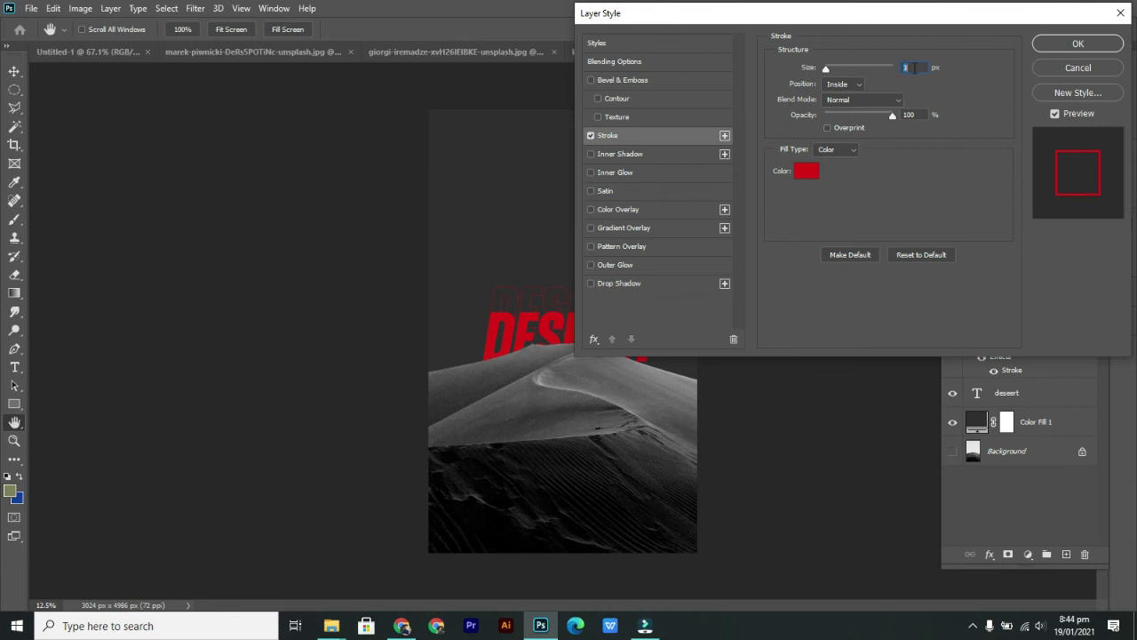
pyautogui.click(908, 67)
pyautogui.write('5')
pyautogui.click(1060, 50)
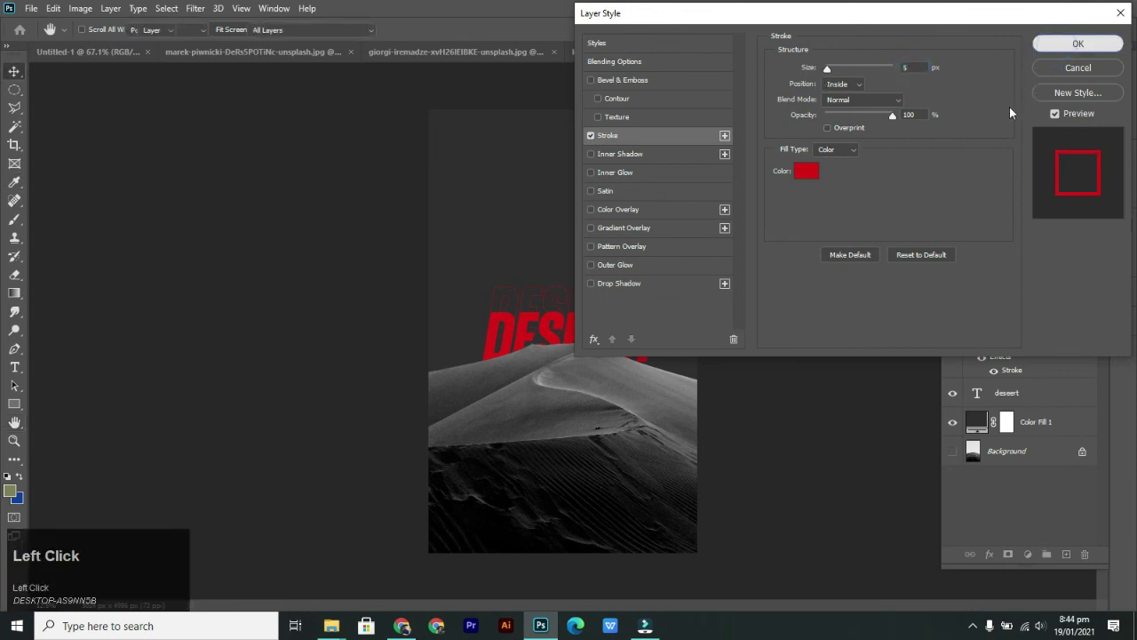
pyautogui.press('v')
# - Move the solid and outlined DESEERT texts together slightly left and down behind the dune crest
pyautogui.keyDown('ctrl'); pyautogui.click(1041, 394); pyautogui.keyUp('ctrl')
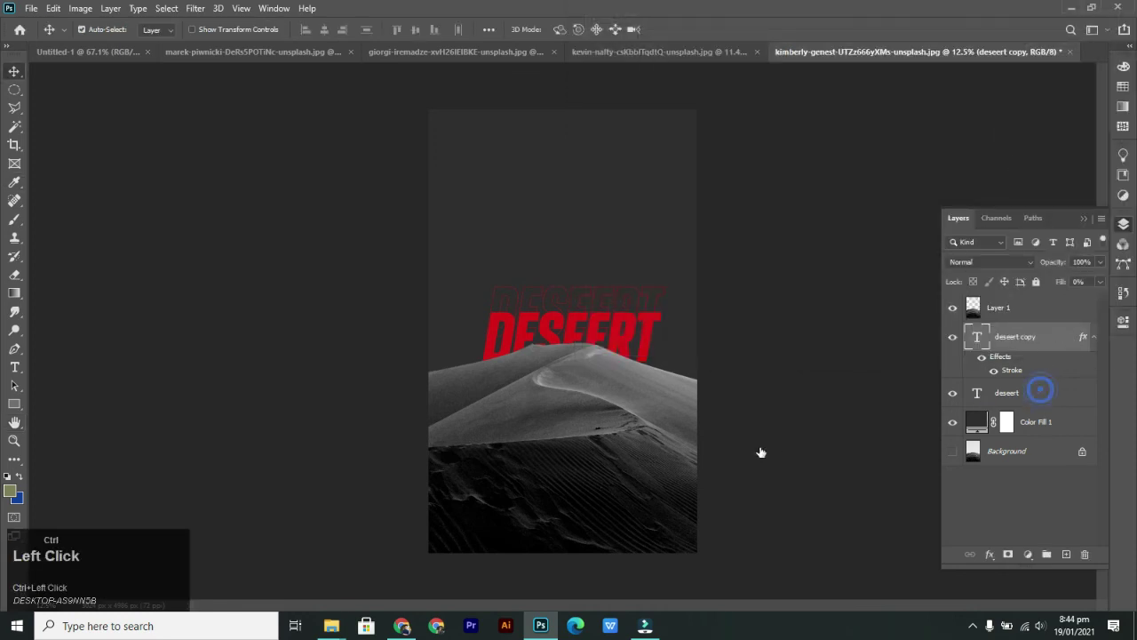
pyautogui.moveTo(610, 336); pyautogui.dragTo(603, 326)
pyautogui.hotkey('shift', 'Down')
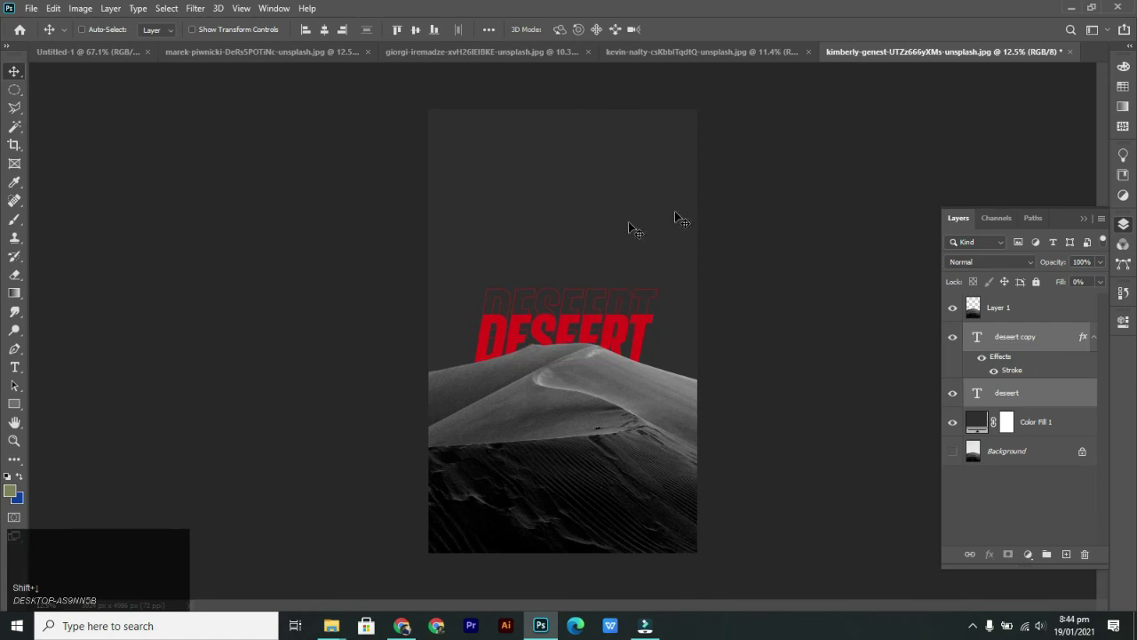
pyautogui.keyDown('alt'); pyautogui.scroll(-1, 557, 279); pyautogui.keyUp('alt')
pyautogui.keyDown('alt'); pyautogui.scroll(1, 832, 283); pyautogui.keyUp('alt')
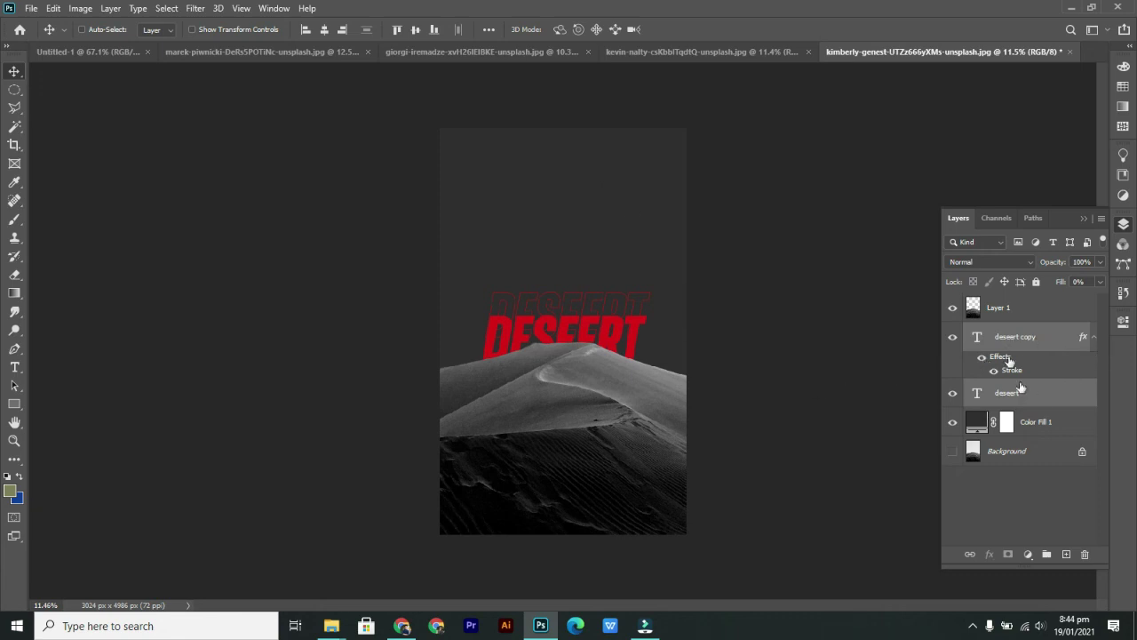
# - Delete the cut-out dunes, both DESEERT text layers and the dark colour fill, keeping only the Background layer
pyautogui.keyDown('ctrl'); pyautogui.click(1009, 318); pyautogui.keyUp('ctrl')
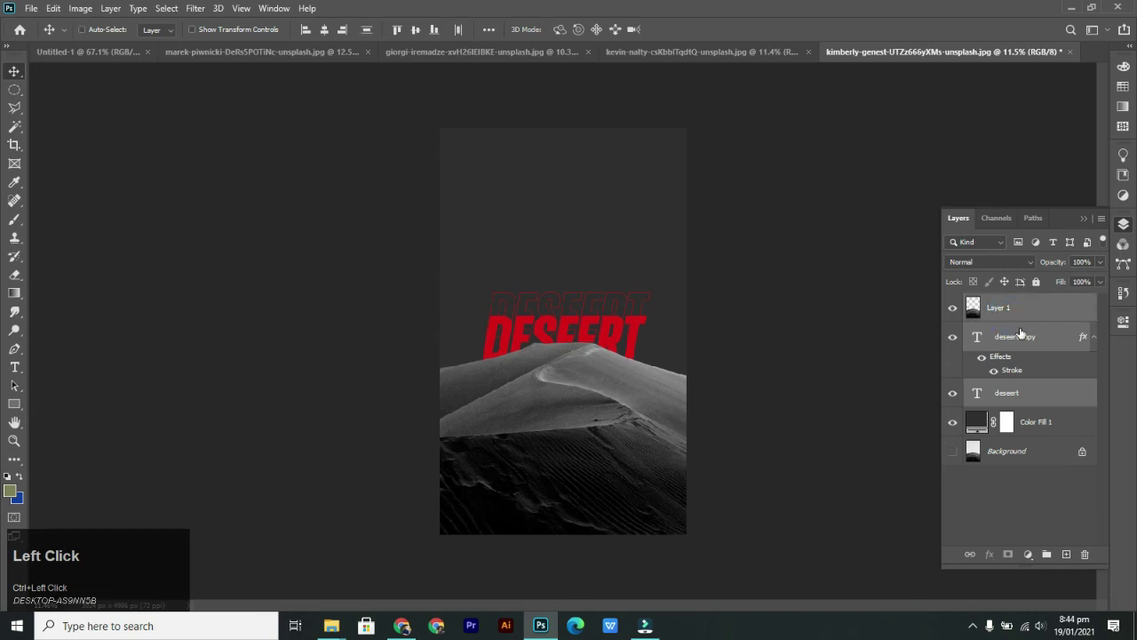
pyautogui.press('Delete')
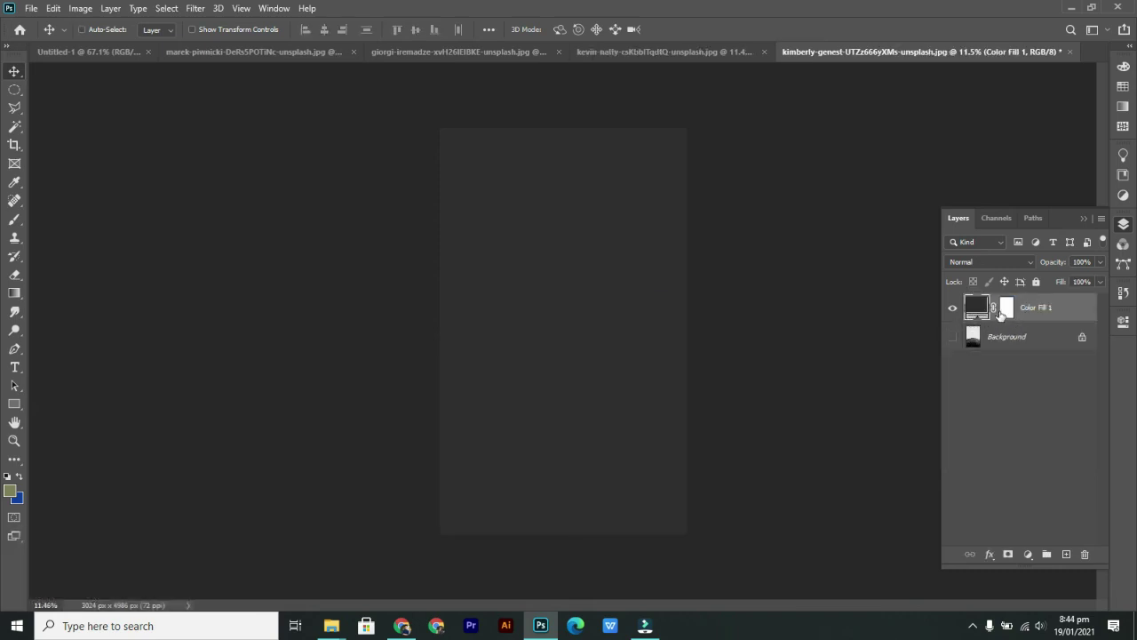
pyautogui.press('Delete')
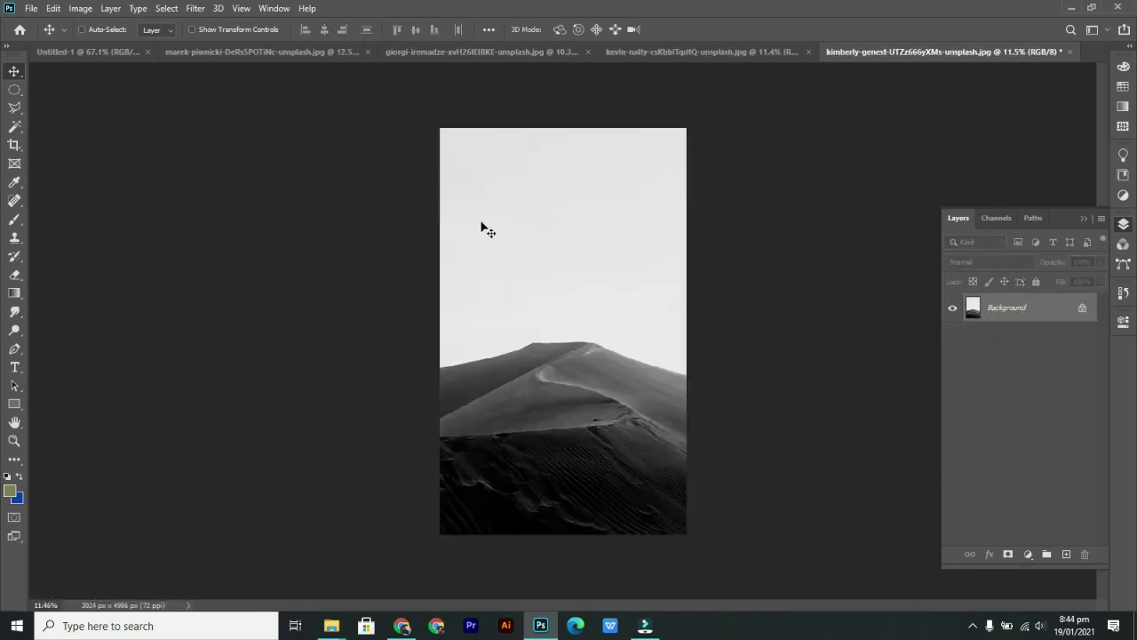
# - Select the sky above the dunes with the Quick Selection tool and a large brush, and clear the selection
pyautogui.click(16, 130)
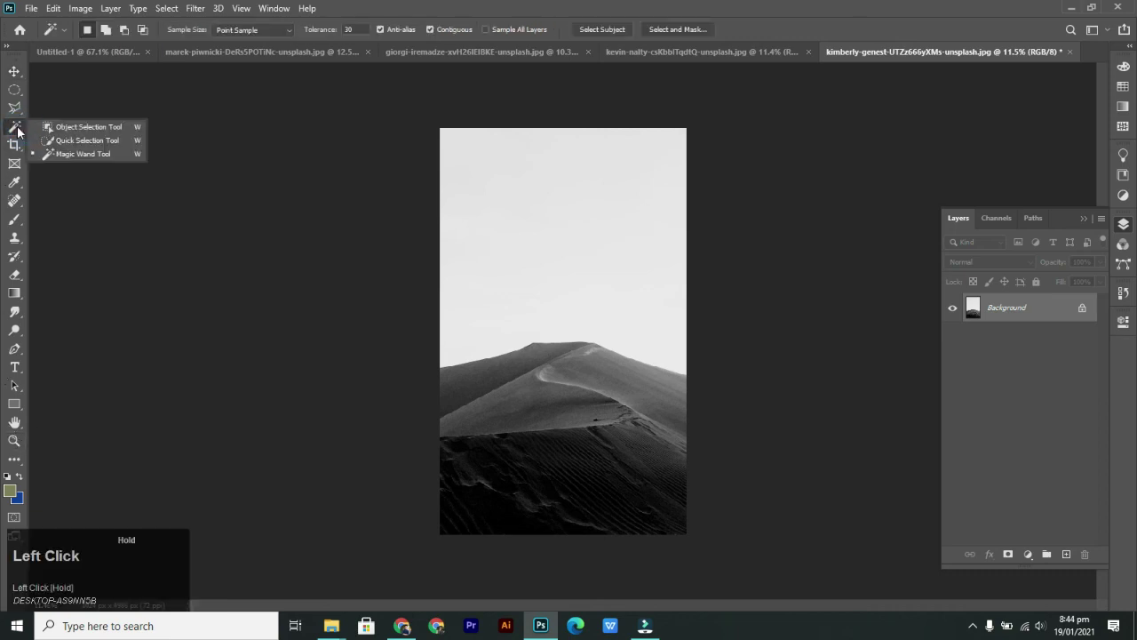
pyautogui.click(37, 142)
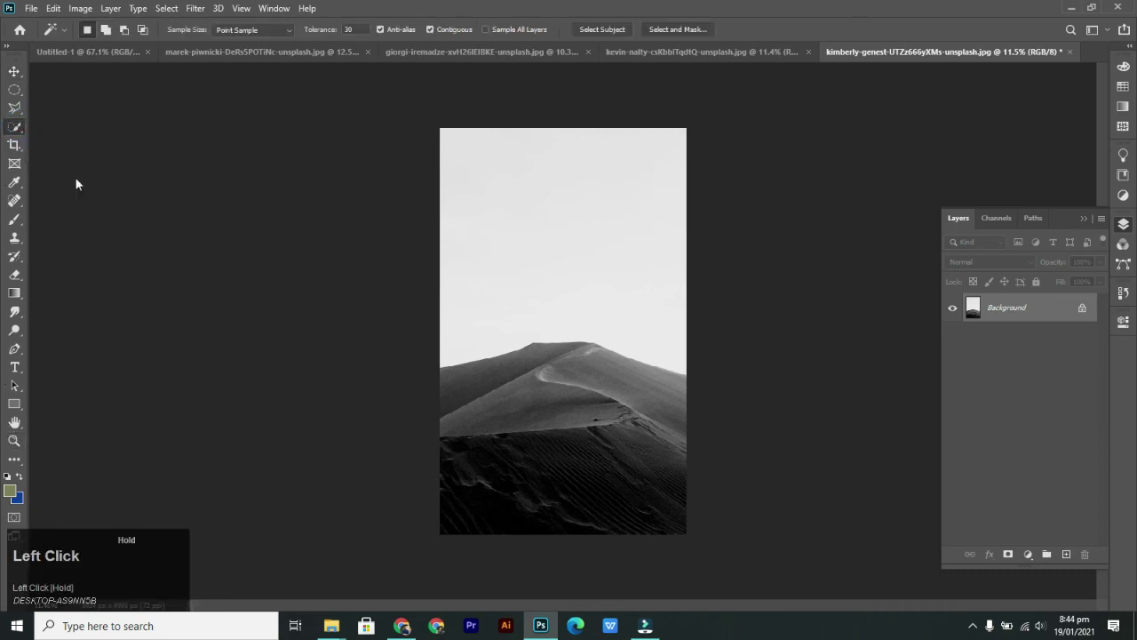
pyautogui.keyDown('alt'); pyautogui.rightClick(487, 168); pyautogui.keyUp('alt')
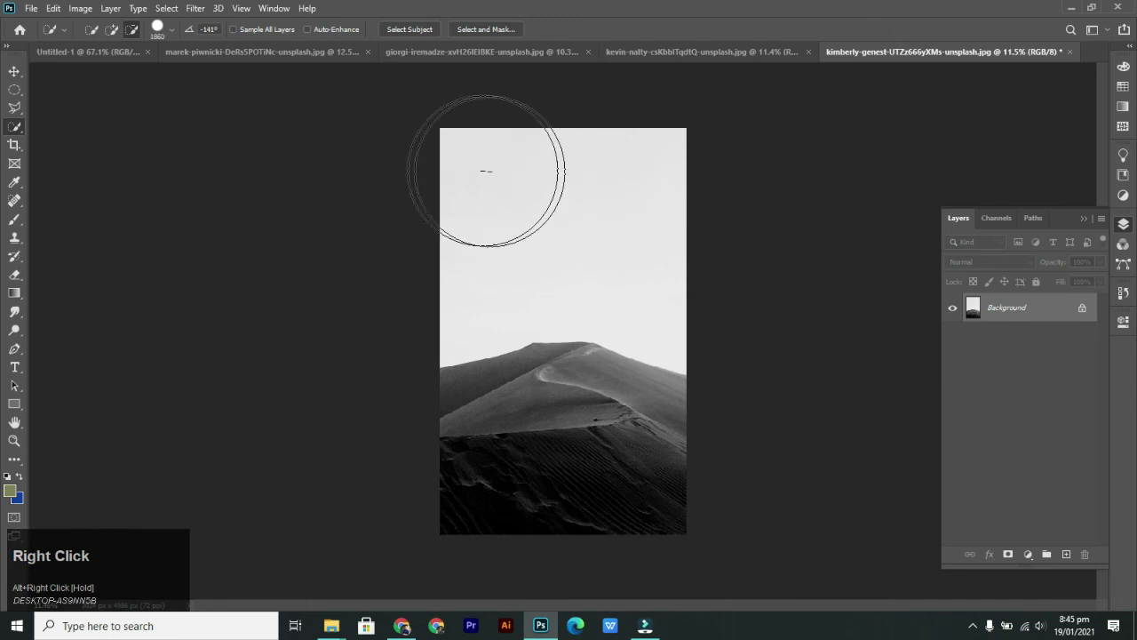
pyautogui.click(449, 170)
pyautogui.moveTo(449, 169)
pyautogui.mouseDown()
pyautogui.moveTo(599, 170)
pyautogui.moveTo(617, 196)
pyautogui.moveTo(287, 221)
pyautogui.mouseUp()
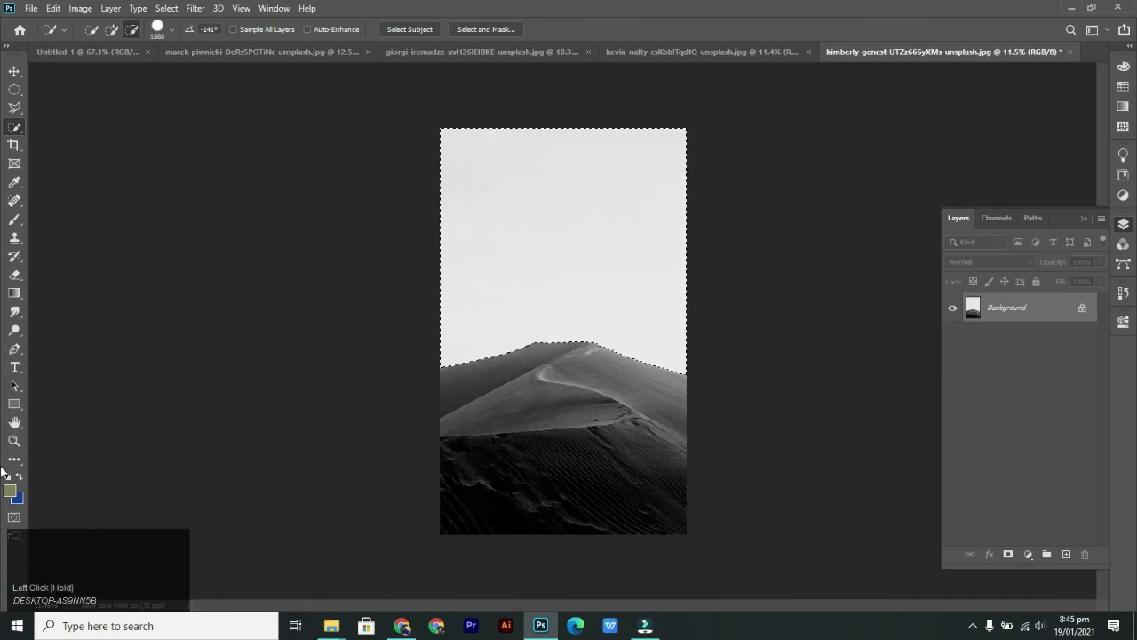
pyautogui.press('v')
pyautogui.hotkey('ctrl', 'd')
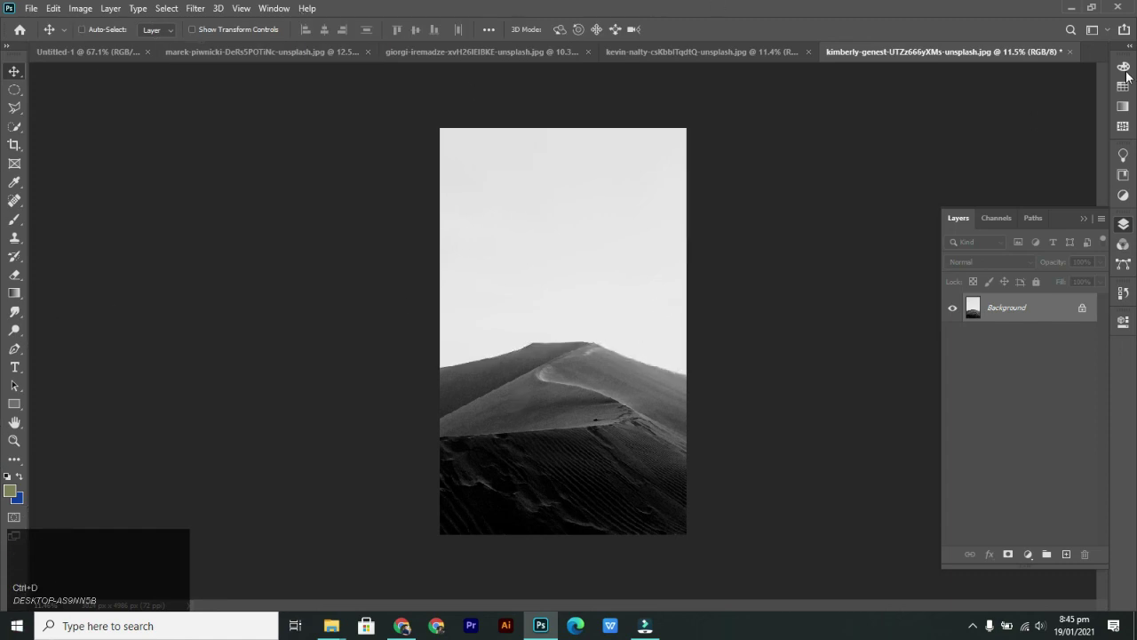
# - Switch to the open image of the black rock silhouette against a white sky
pyautogui.click(702, 61)
pyautogui.click(493, 50)
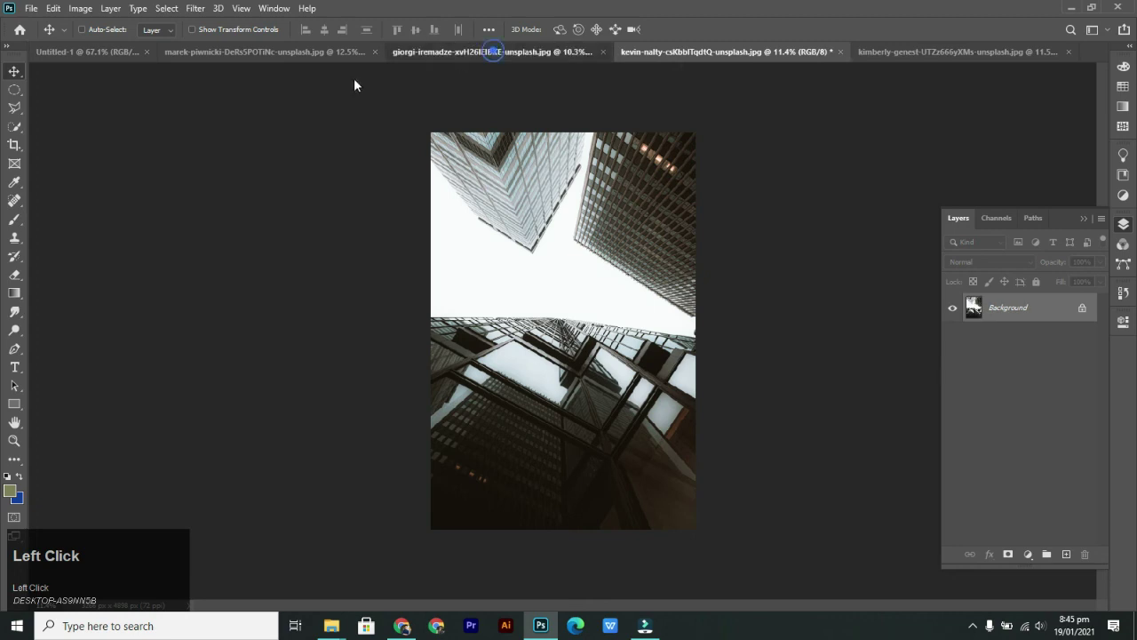
pyautogui.click(282, 51)
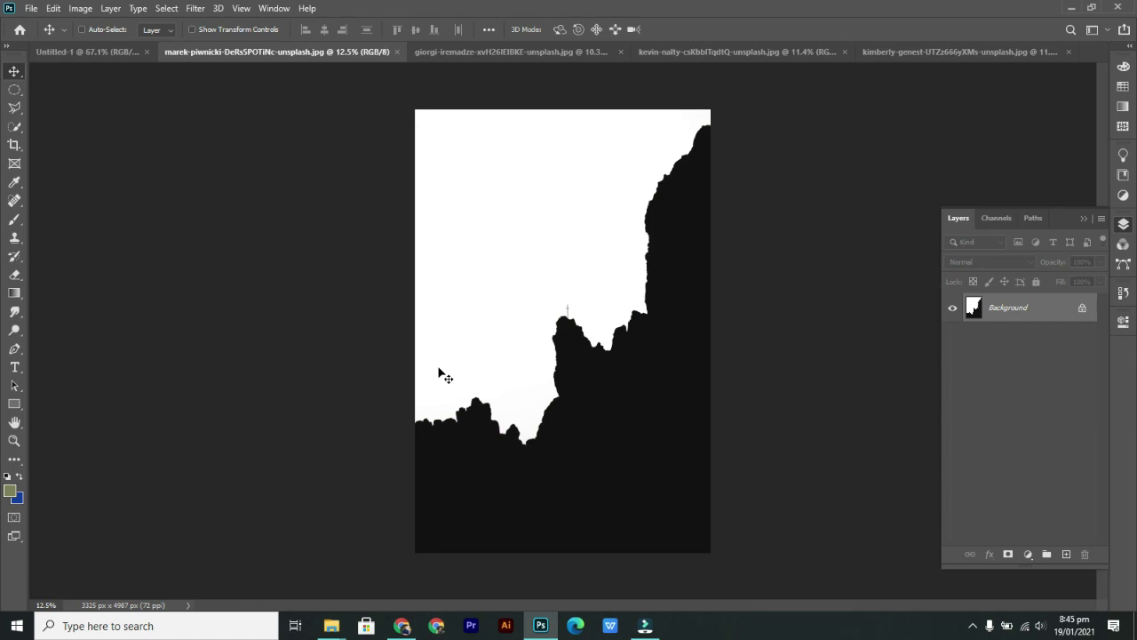
# - Select the black rock silhouette with the Magic Wand and copy it to a new layer
pyautogui.click(13, 128)
pyautogui.click(61, 154)
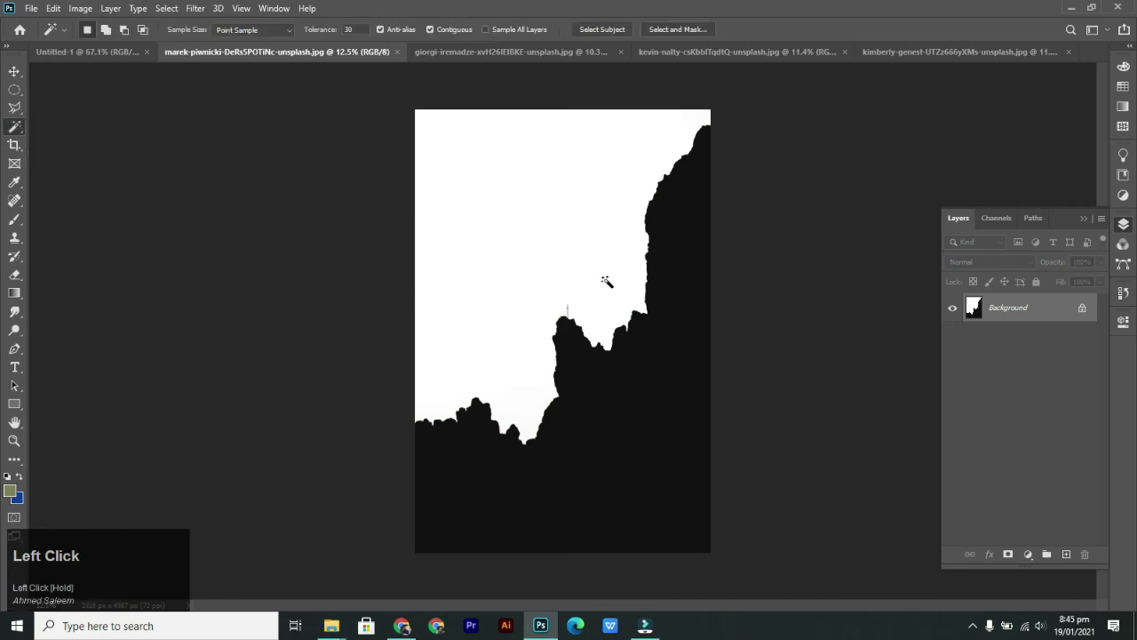
pyautogui.click(678, 221)
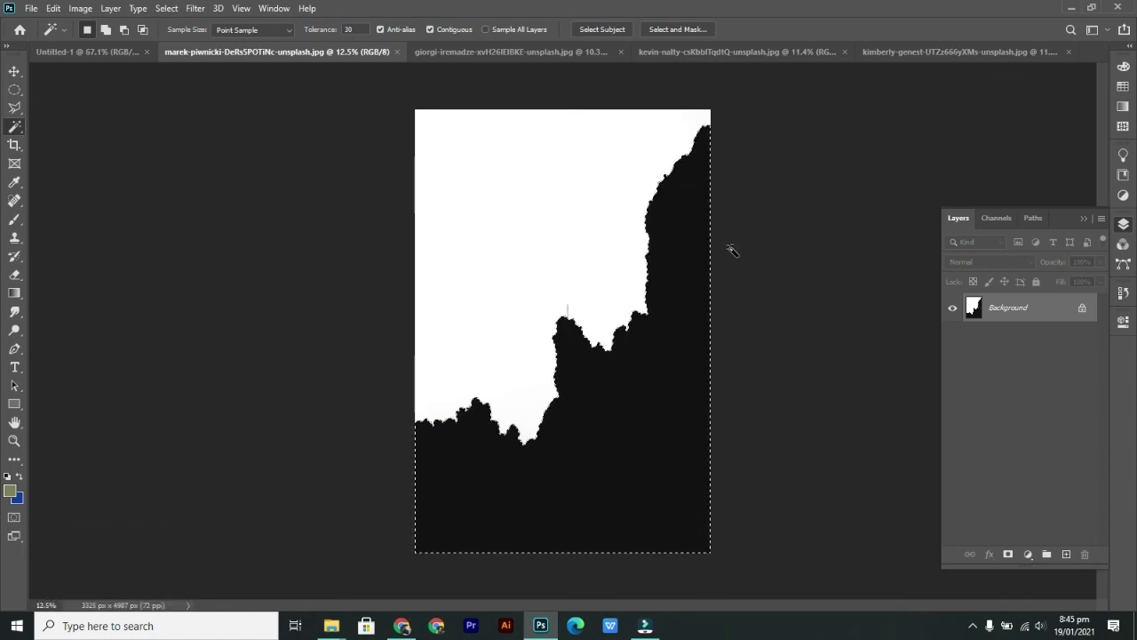
pyautogui.click(754, 401)
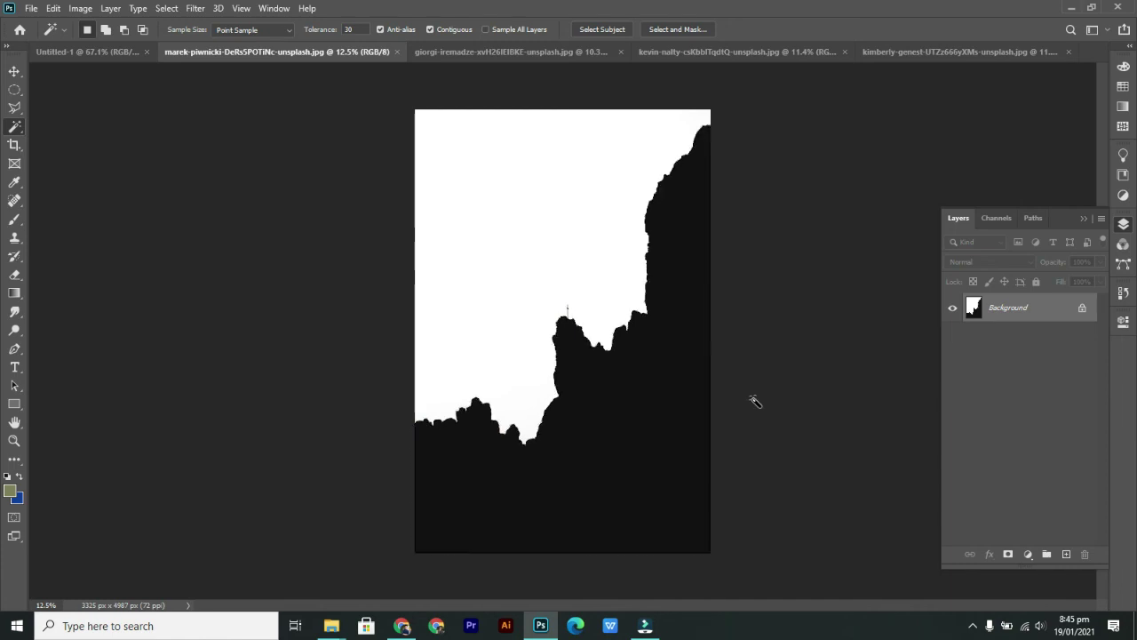
pyautogui.click(1075, 487)
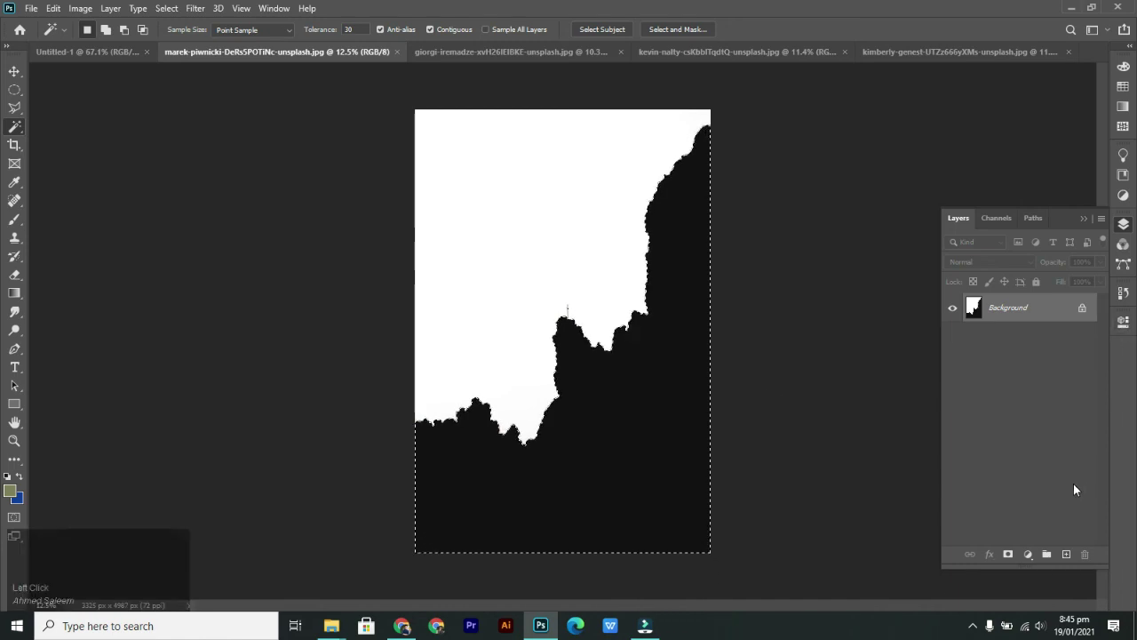
pyautogui.hotkey('ctrl', 'j')
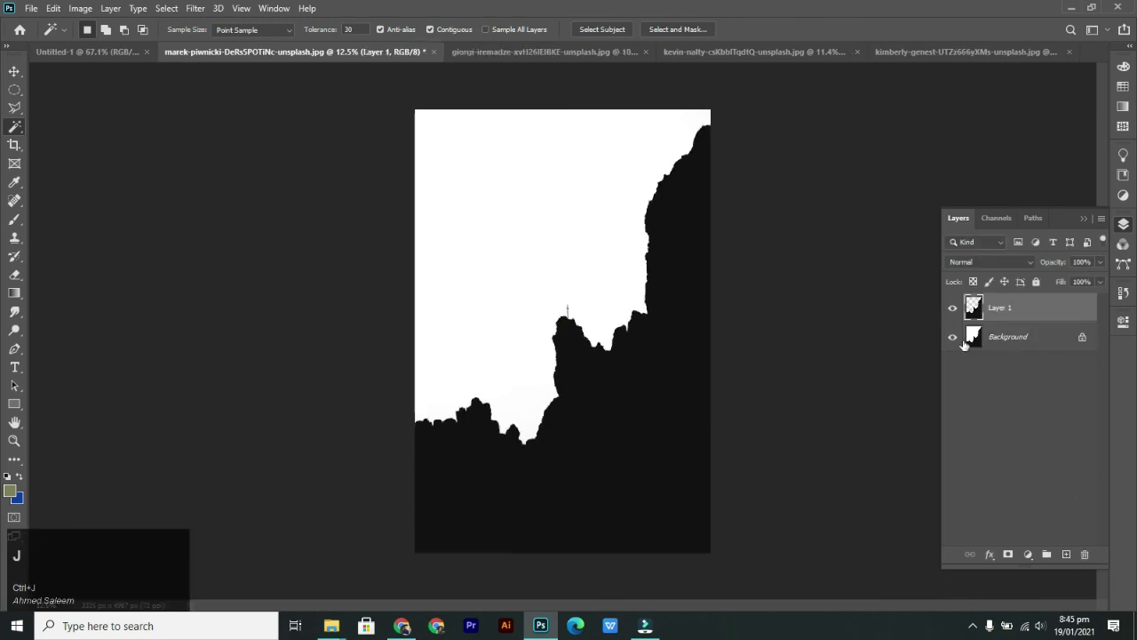
# - Add an olive 7d7e57 solid colour fill layer between the cut-out rock and the Background, and make the Background layer visible
pyautogui.click(953, 336)
pyautogui.click(1027, 337)
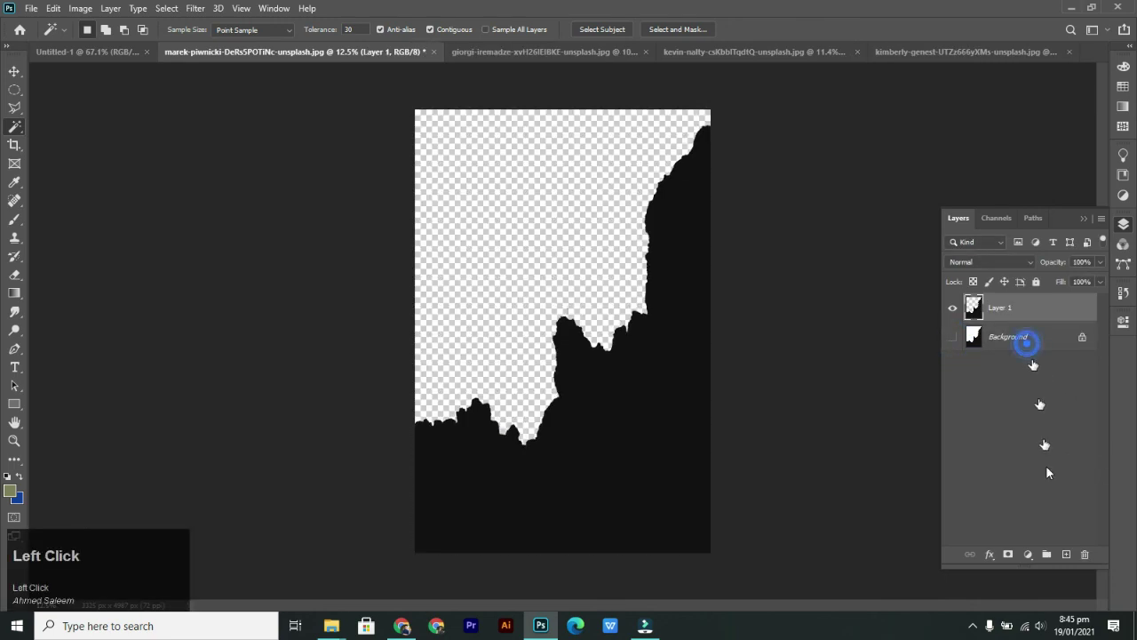
pyautogui.click(1028, 554)
pyautogui.click(1043, 304)
pyautogui.moveTo(737, 101); pyautogui.dragTo(971, 99)
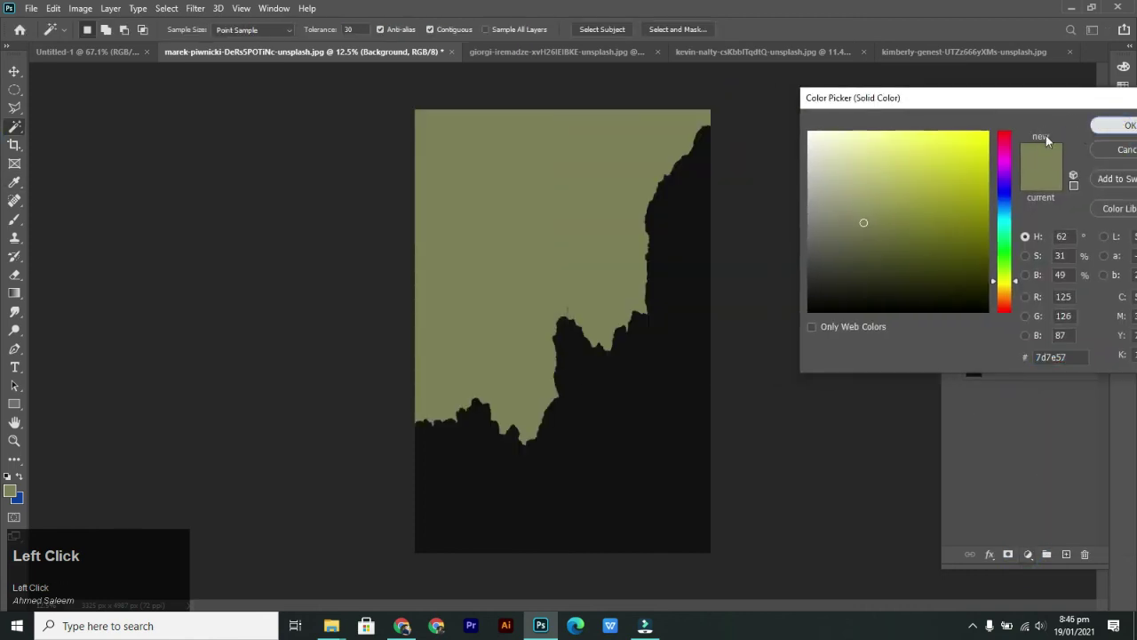
pyautogui.press('Return')
pyautogui.click(952, 366)
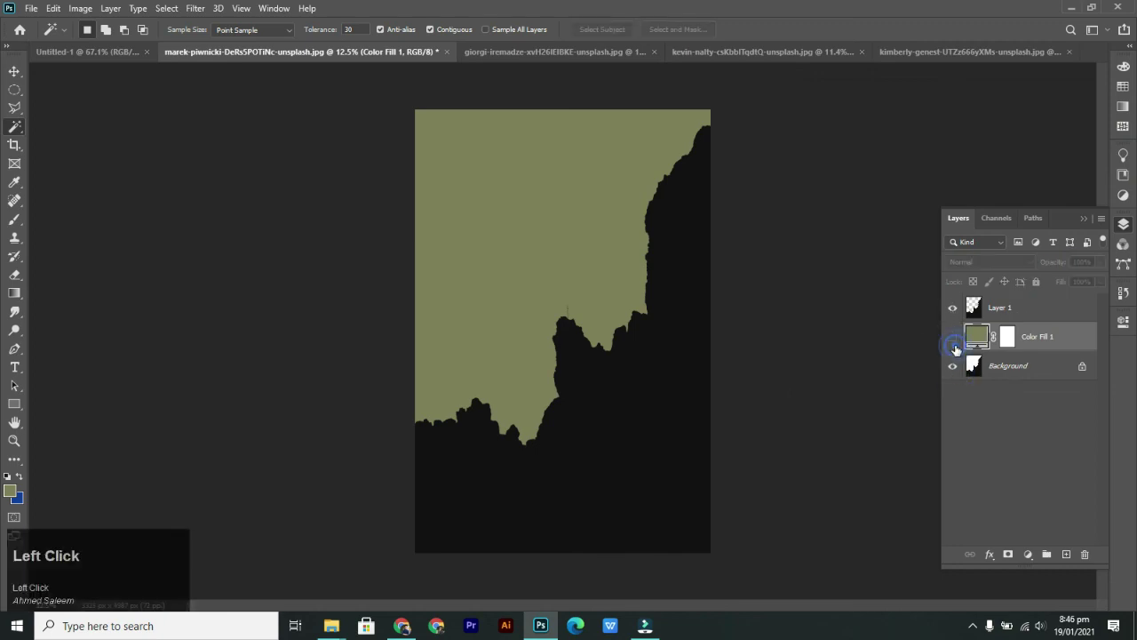
# - Toggle the olive fill layer off and on to compare the cut-out, and hide the Background layer
pyautogui.click(954, 336)
pyautogui.click(954, 336)
pyautogui.click(966, 367)
pyautogui.click(954, 367)
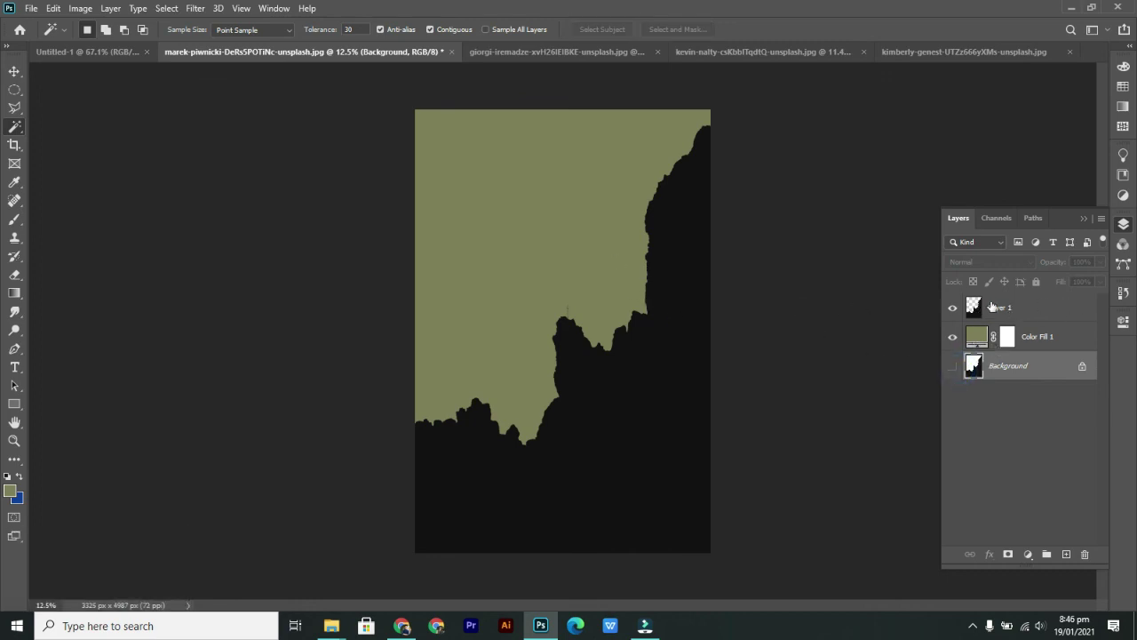
# - Delete the olive fill layer and the cut-out rock layer, keeping only the Background
pyautogui.press('v')
pyautogui.click(1079, 350)
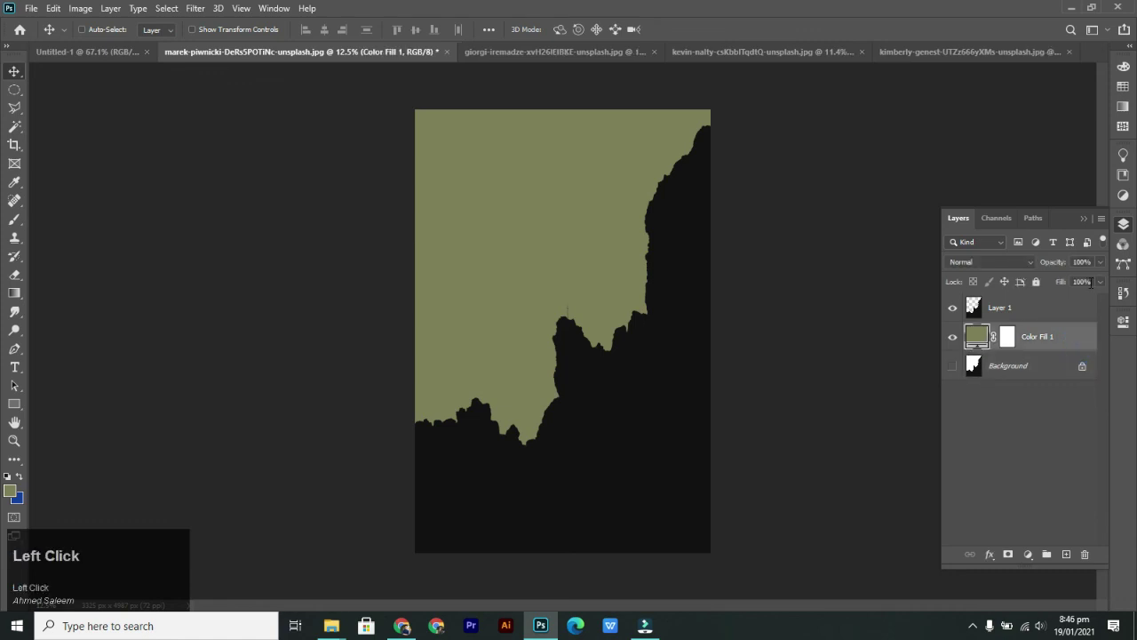
pyautogui.press('Delete')
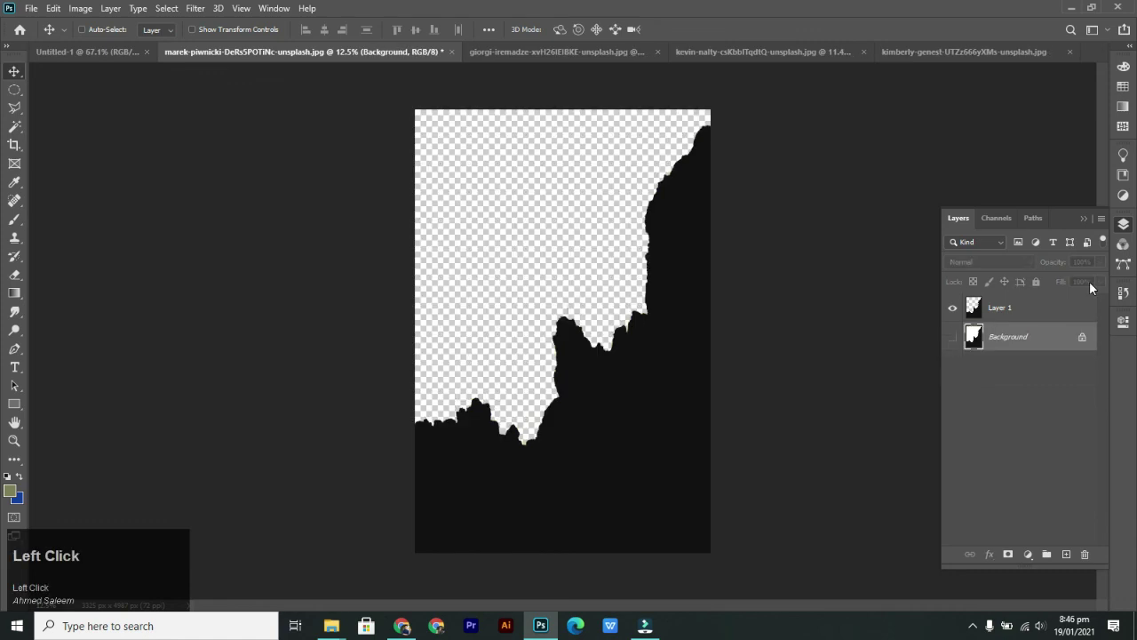
pyautogui.click(1025, 309)
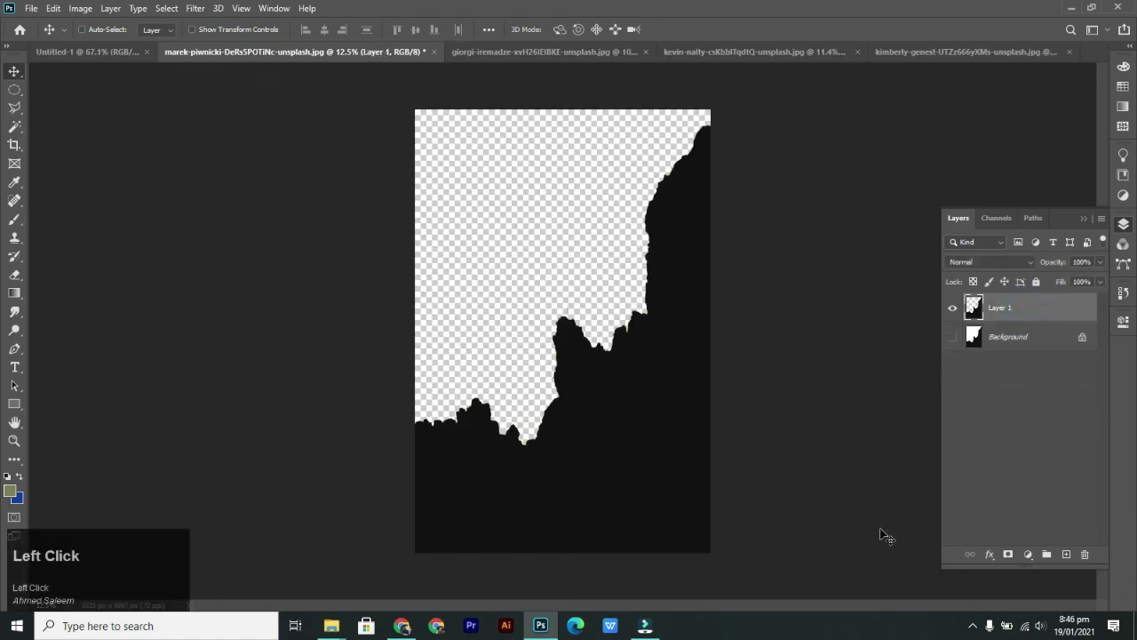
pyautogui.press('Delete')
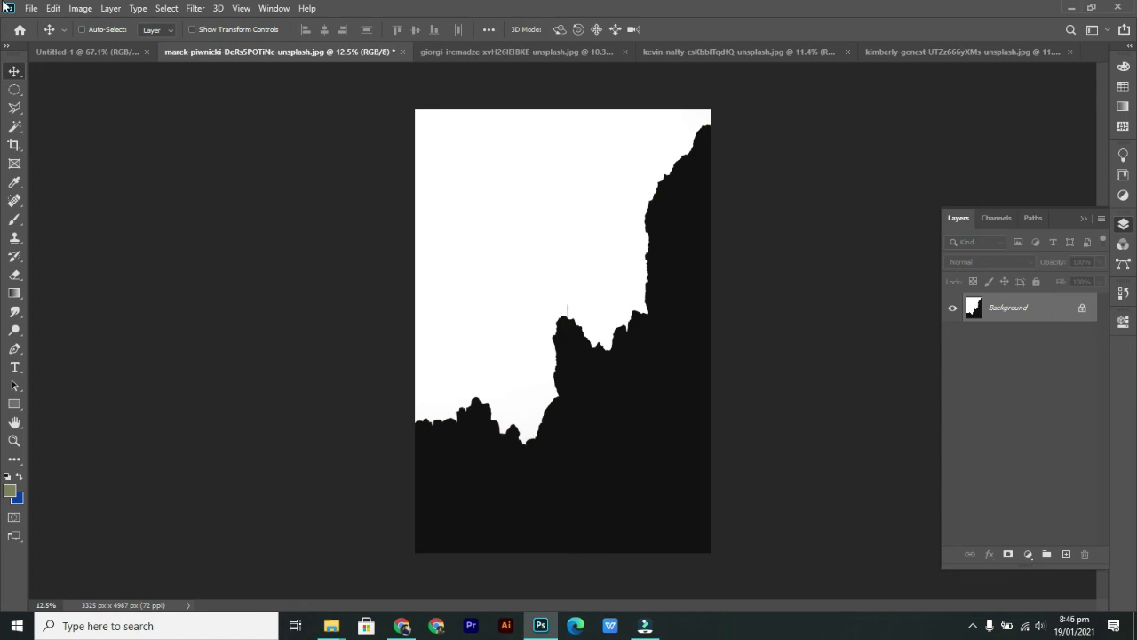
# - Select the black rock silhouette with Color Range by sampling the black area at a fuzziness of 158
pyautogui.click(167, 9)
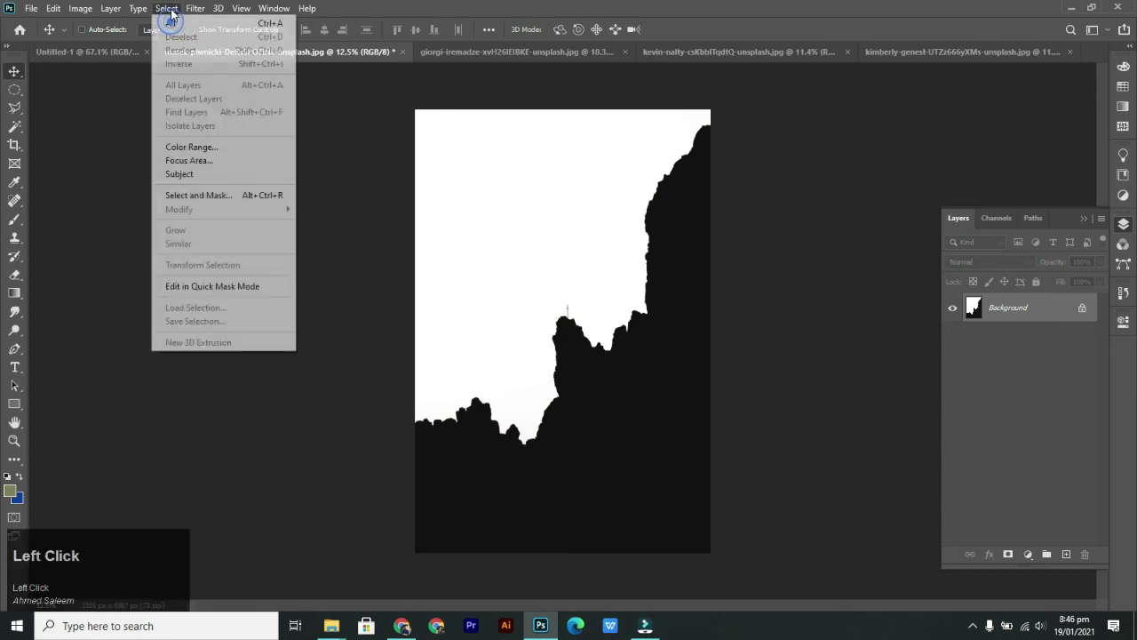
pyautogui.click(192, 147)
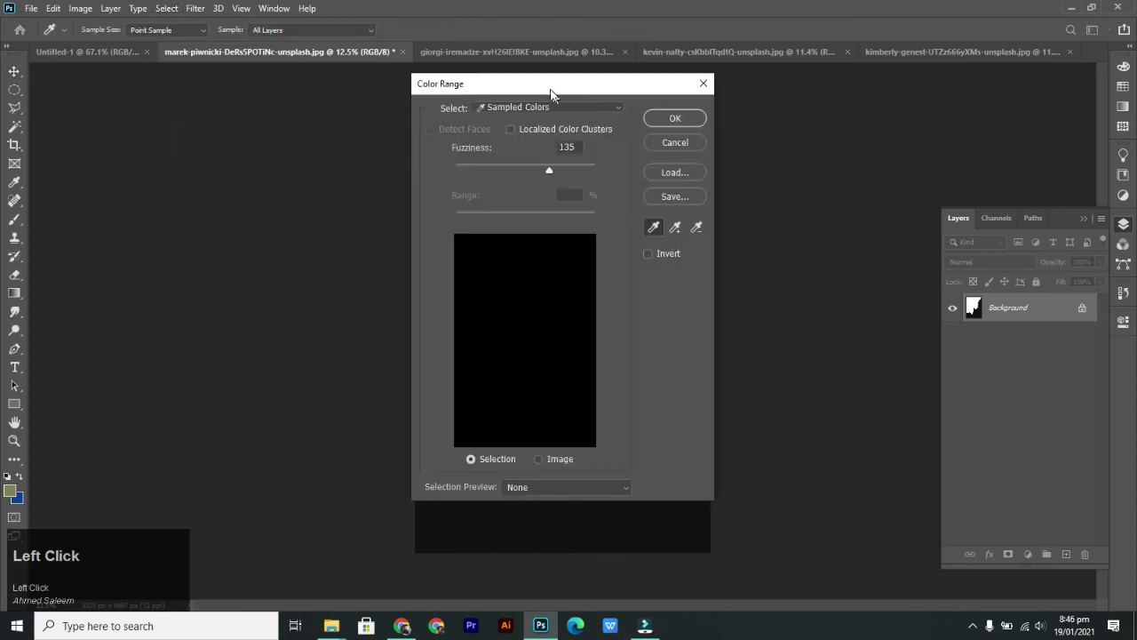
pyautogui.moveTo(550, 89); pyautogui.dragTo(920, 83)
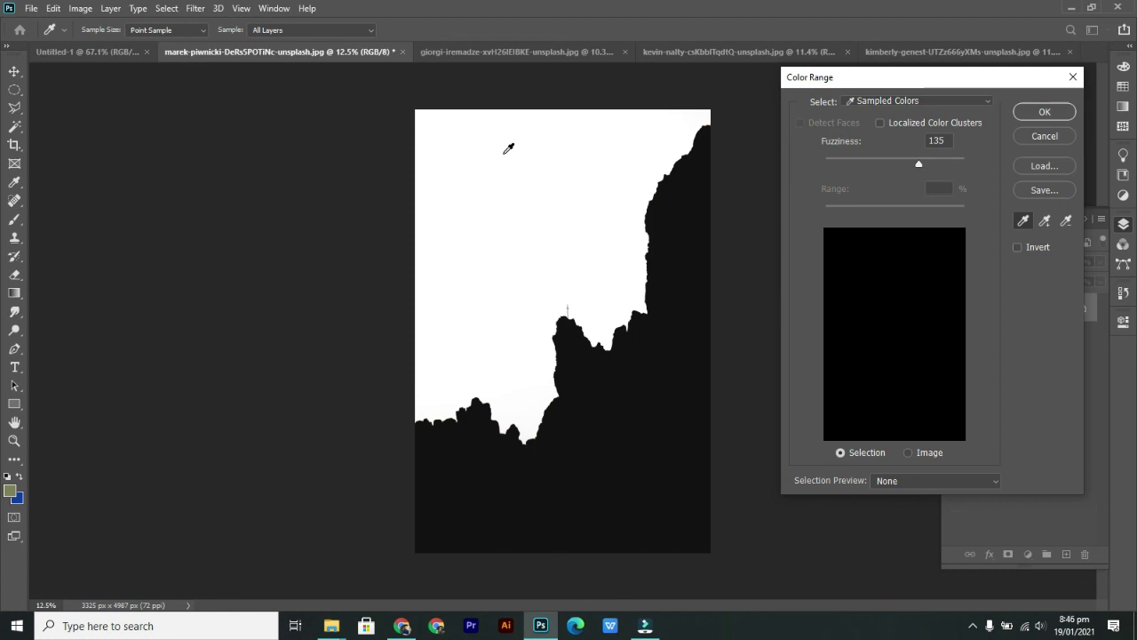
pyautogui.click(504, 151)
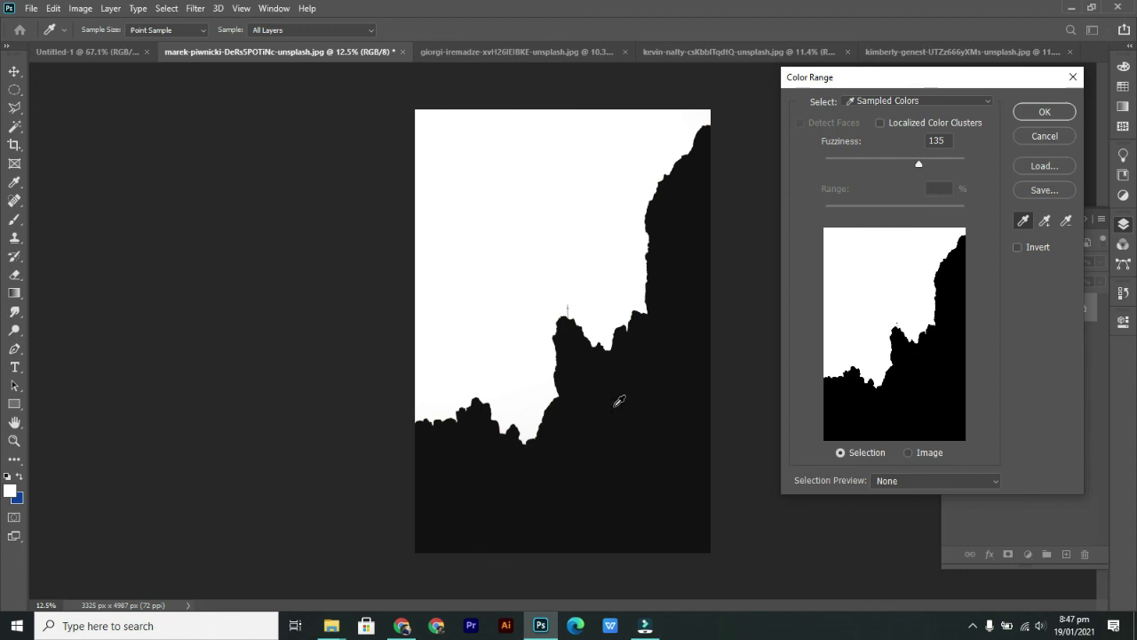
pyautogui.click(619, 402)
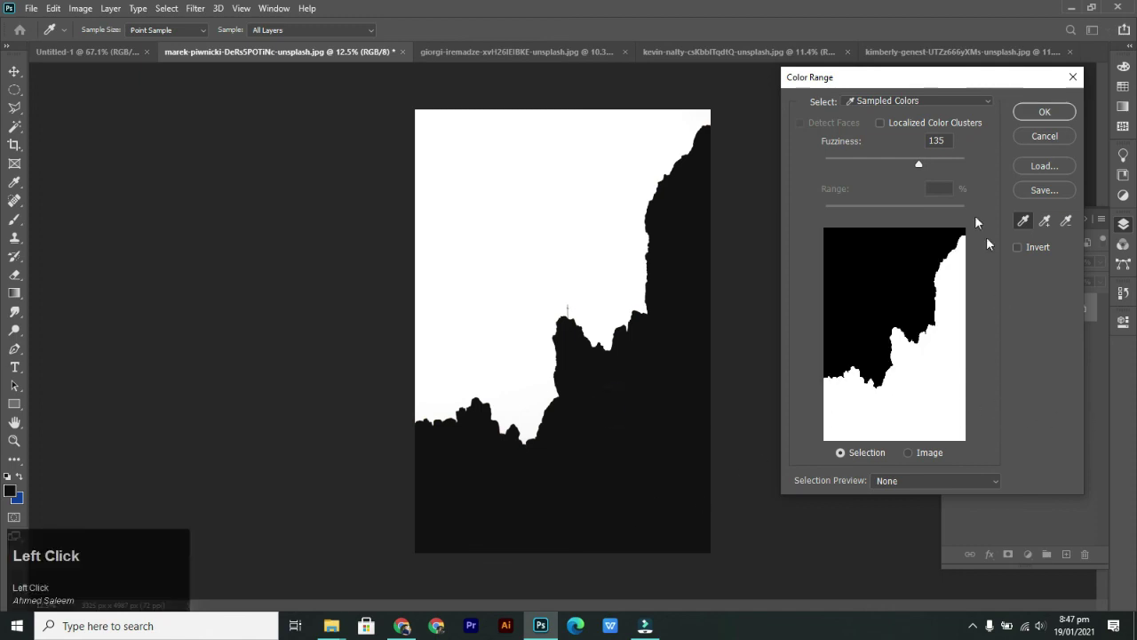
pyautogui.moveTo(919, 163)
pyautogui.mouseDown()
pyautogui.moveTo(837, 169)
pyautogui.moveTo(934, 167)
pyautogui.mouseUp()
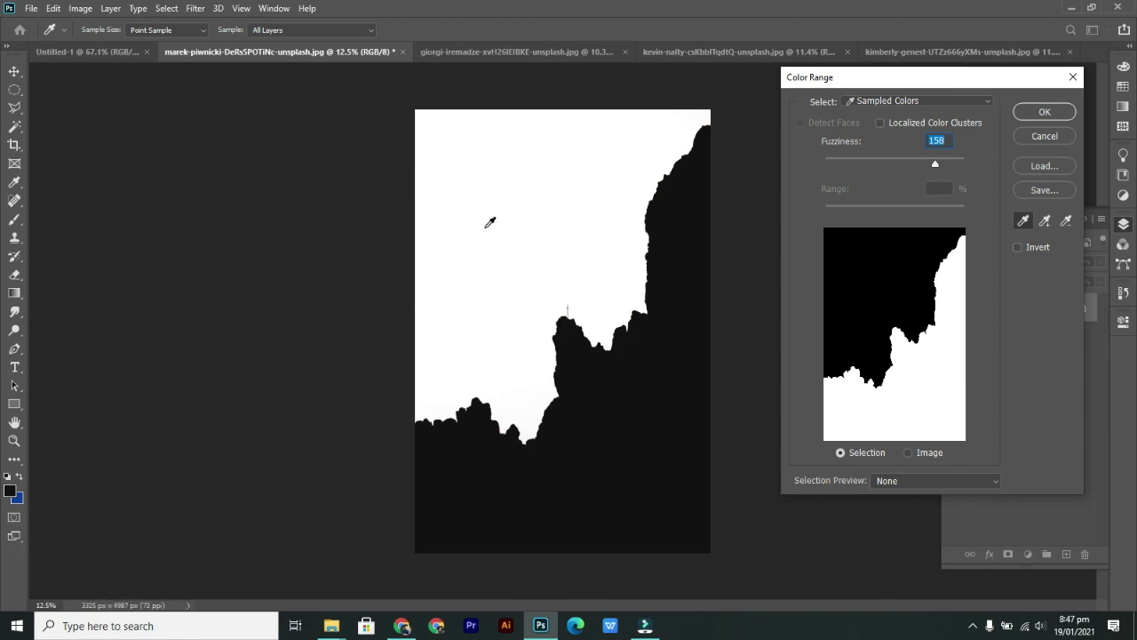
pyautogui.click(1045, 113)
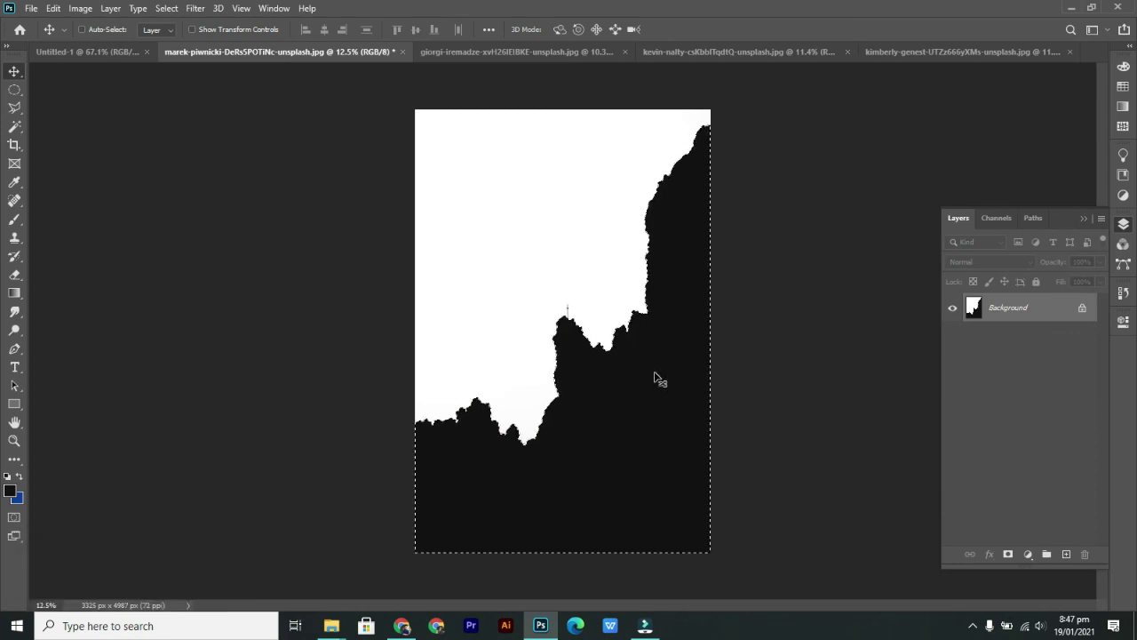
# - Copy the selected rock silhouette to a new layer and hide the Background layer
pyautogui.hotkey('ctrl', 'j')
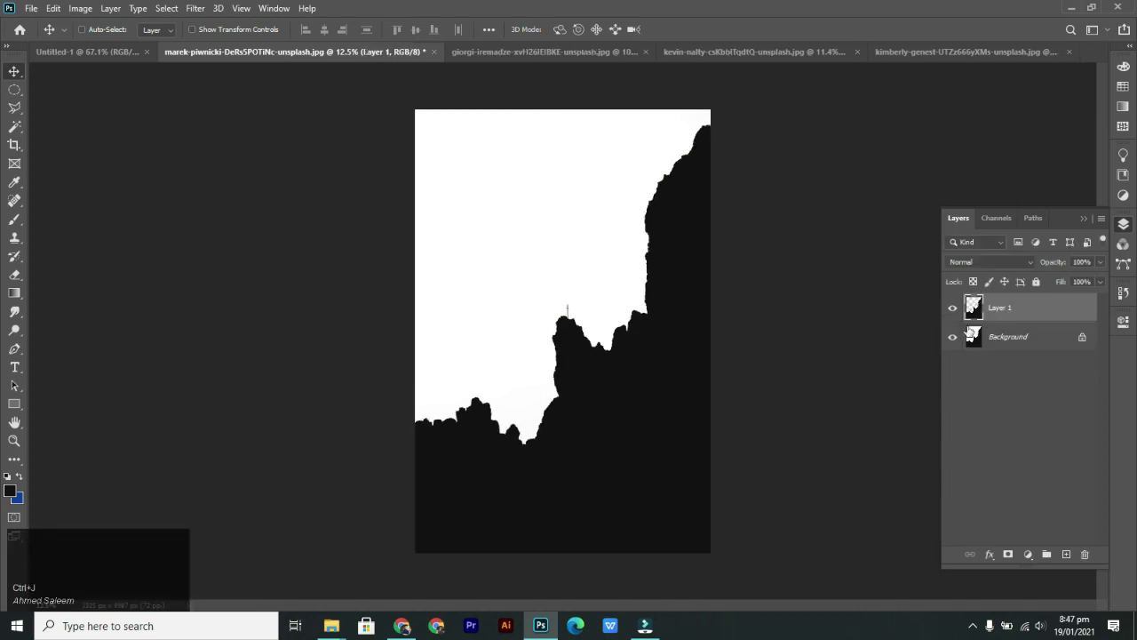
pyautogui.click(953, 337)
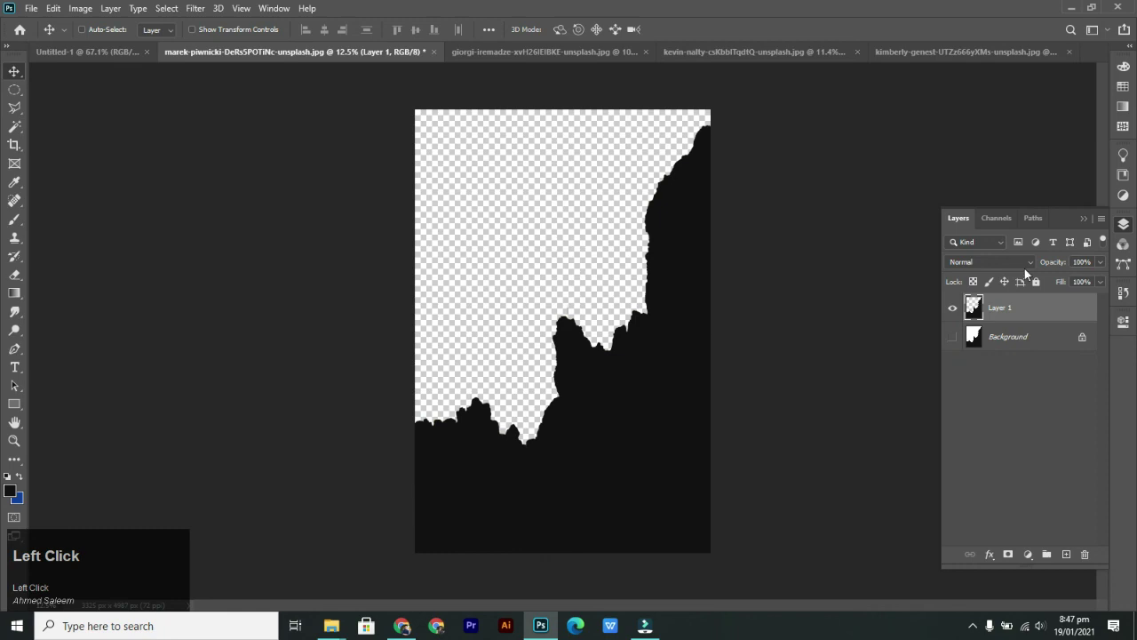
pyautogui.press('v')
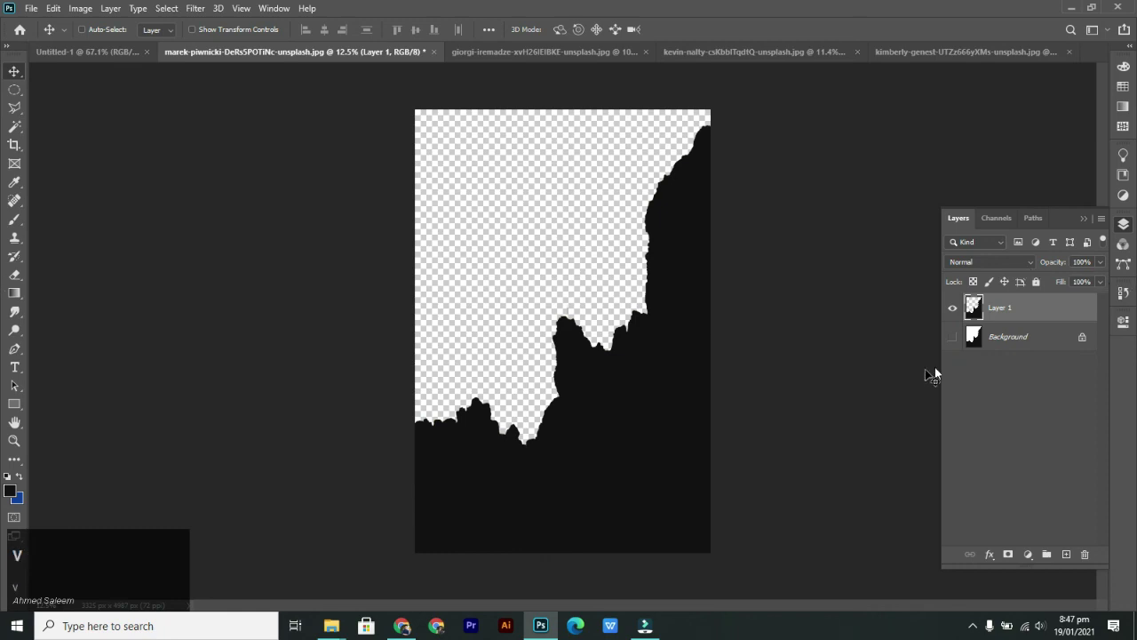
# - Switch to the open image of skyscrapers seen from below against a white sky
pyautogui.click(540, 50)
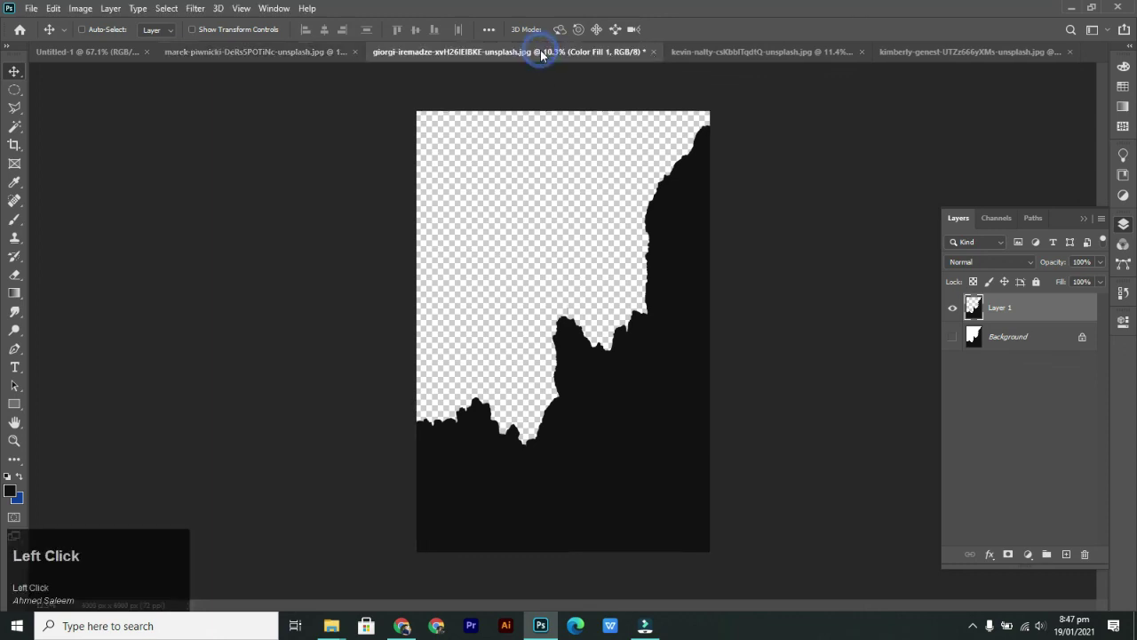
pyautogui.click(690, 51)
pyautogui.click(930, 53)
pyautogui.click(716, 51)
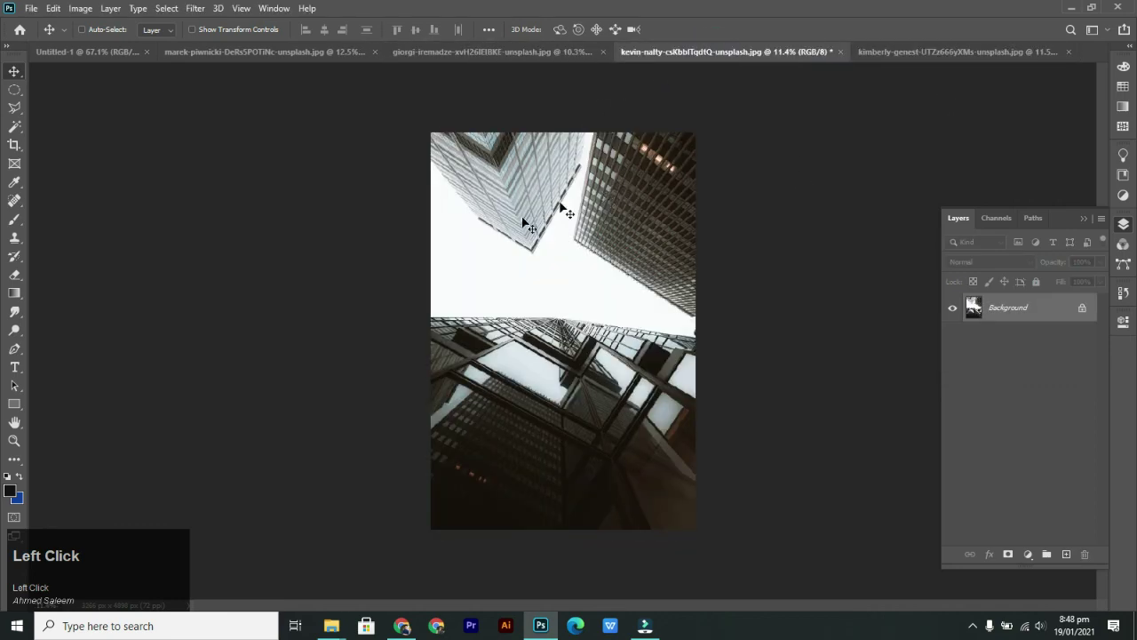
# - Select the white sky between the skyscrapers with Color Range at a fuzziness of 28
pyautogui.click(166, 8)
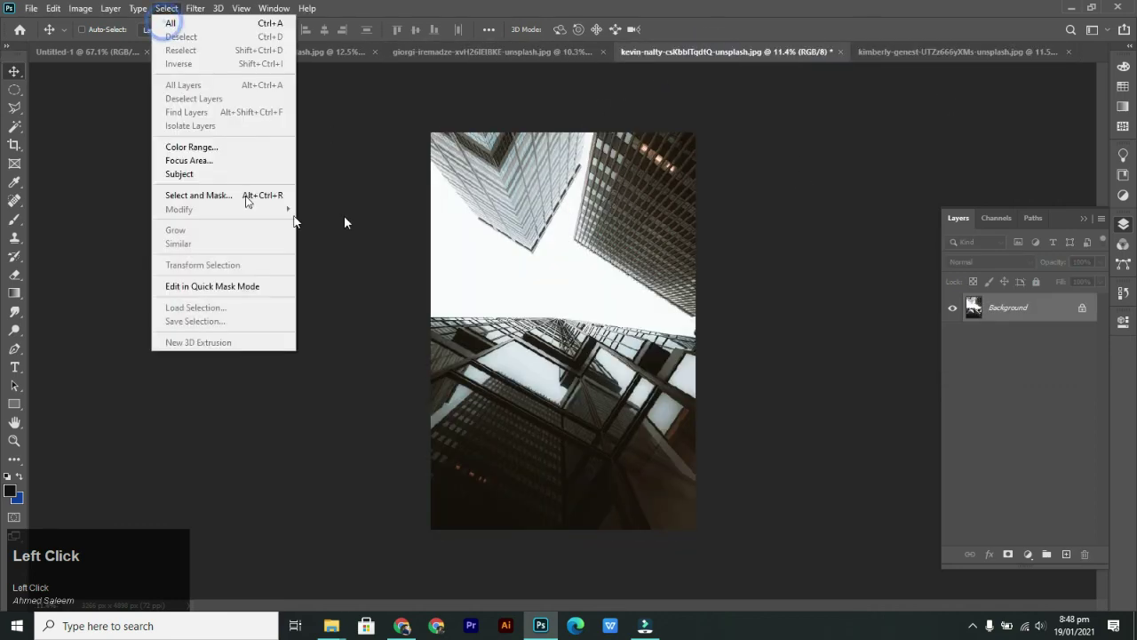
pyautogui.click(207, 144)
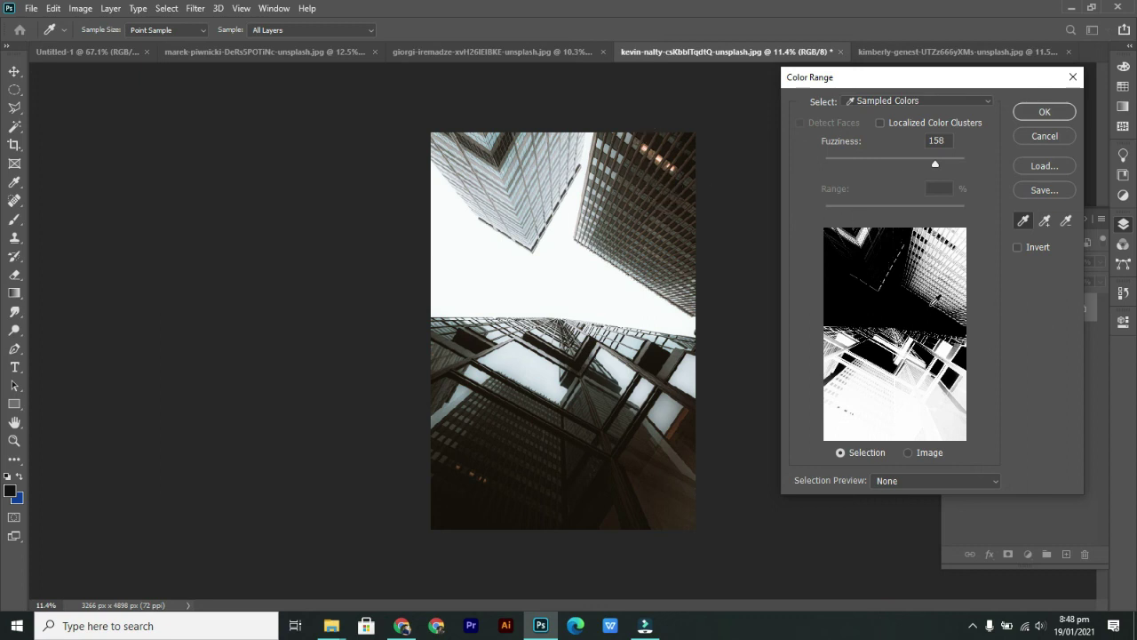
pyautogui.click(489, 269)
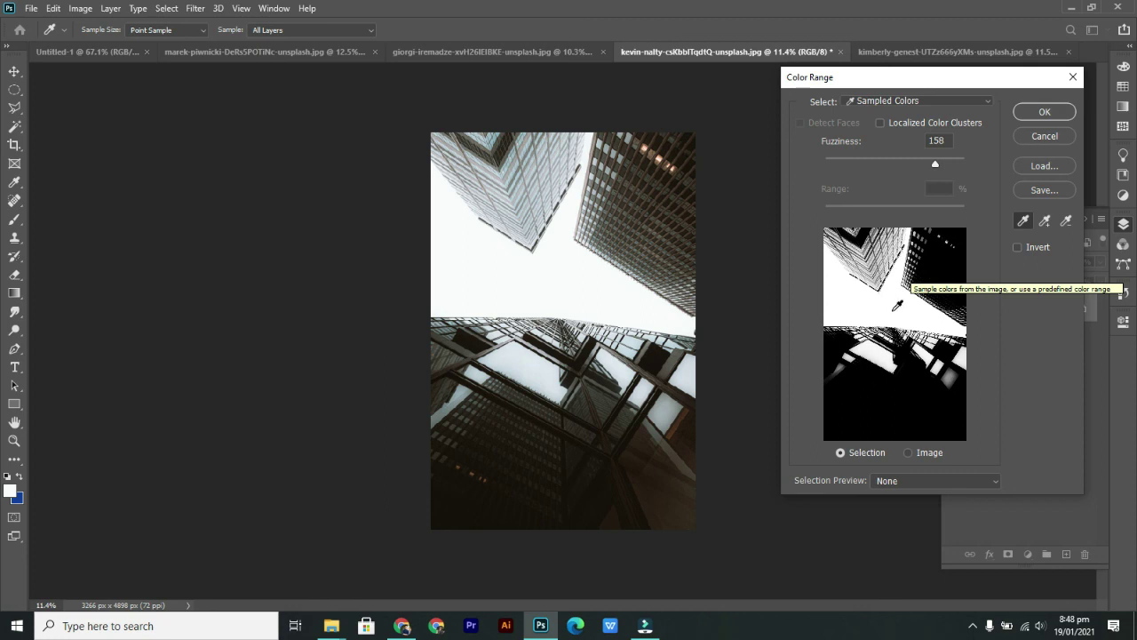
pyautogui.moveTo(936, 163); pyautogui.dragTo(847, 169)
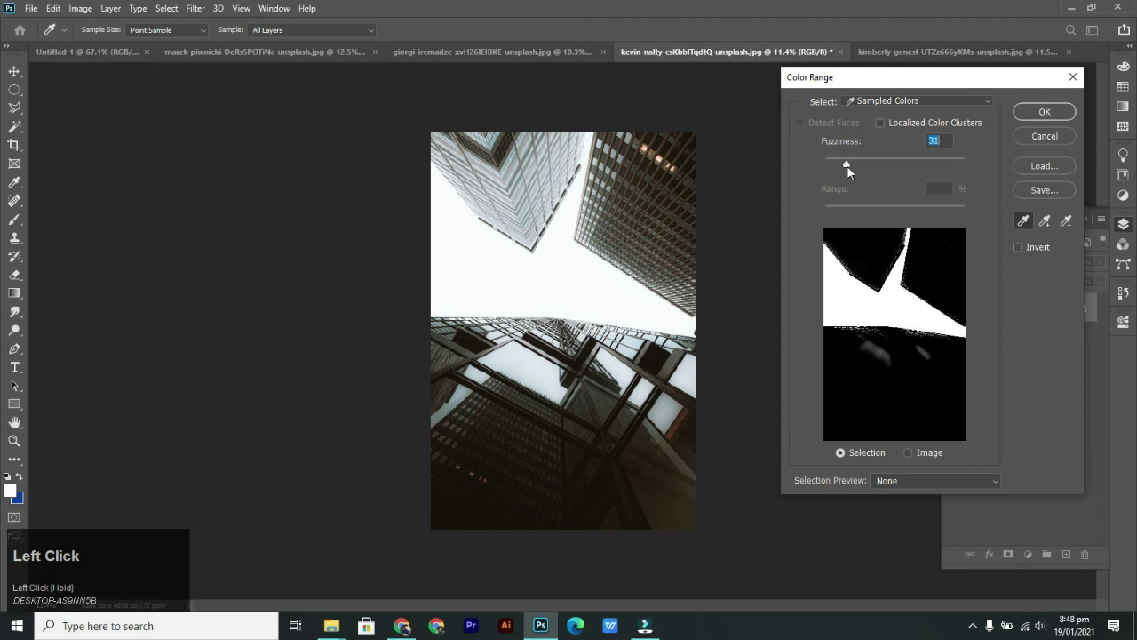
pyautogui.moveTo(847, 169)
pyautogui.mouseDown()
pyautogui.moveTo(829, 168)
pyautogui.moveTo(846, 168)
pyautogui.mouseUp()
pyautogui.click(942, 141)
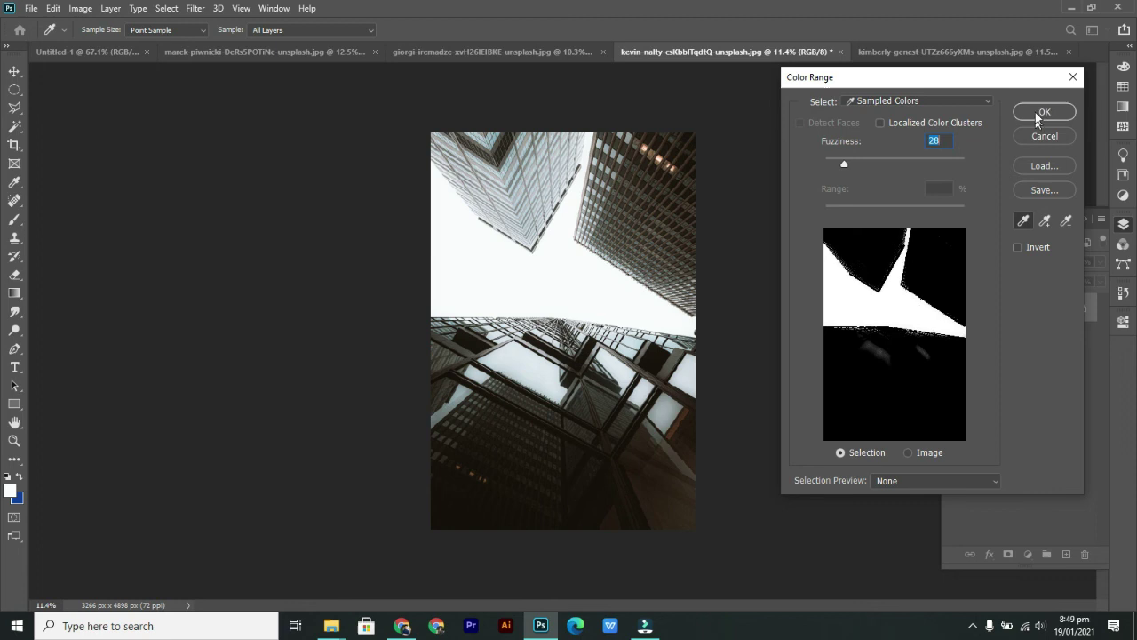
pyautogui.click(1032, 112)
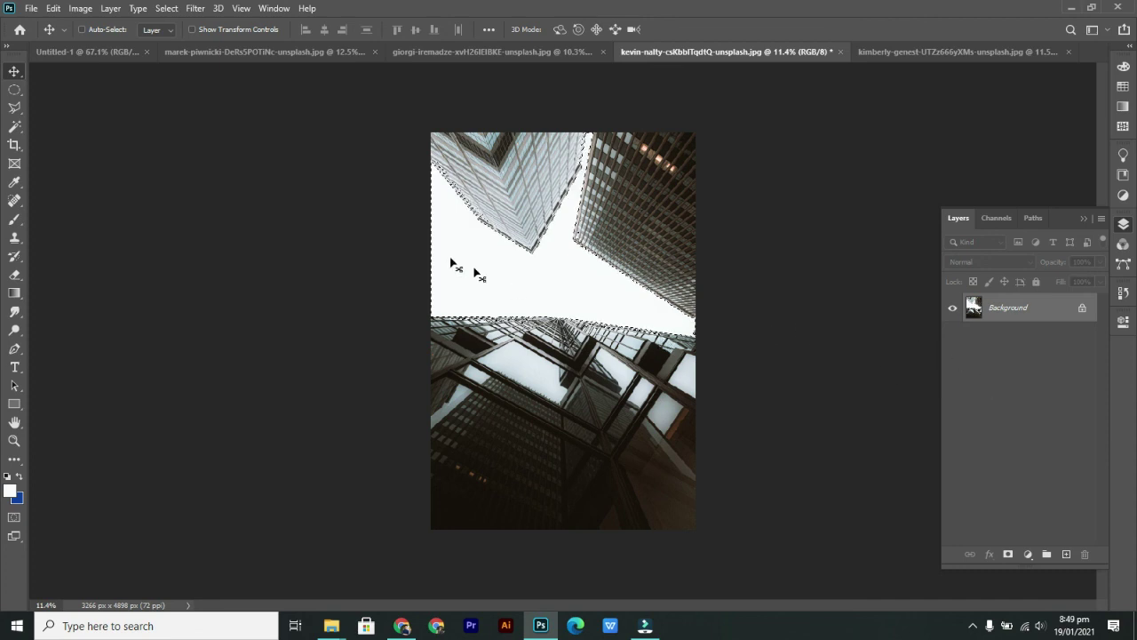
# - Invert the sky selection so that the skyscrapers are selected instead
pyautogui.rightClick(603, 283)
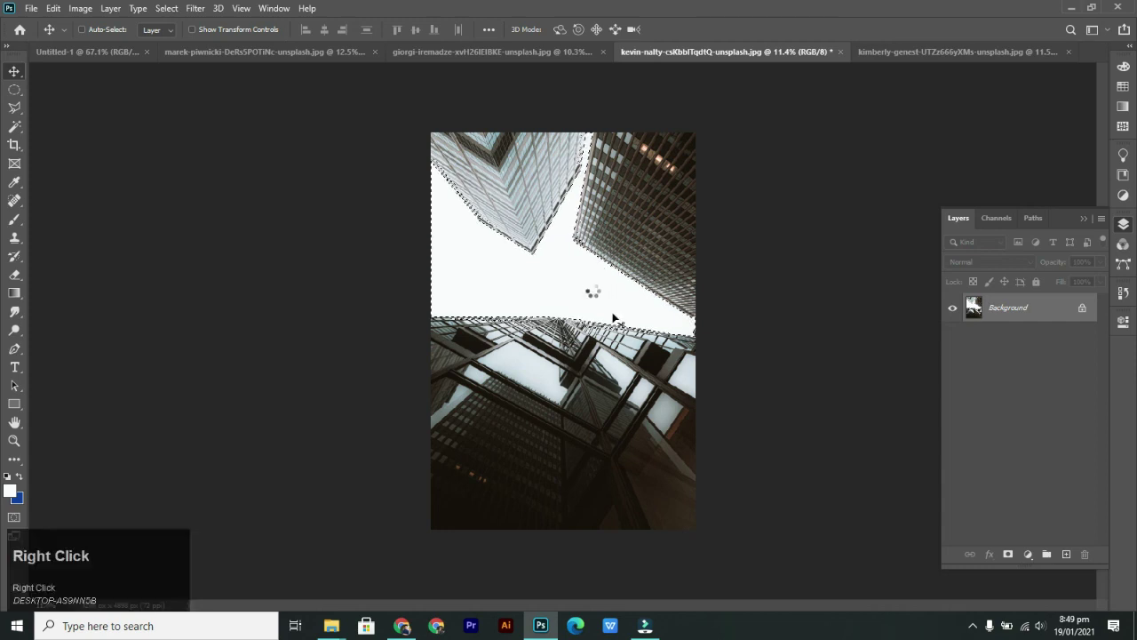
pyautogui.click(14, 108)
pyautogui.rightClick(562, 281)
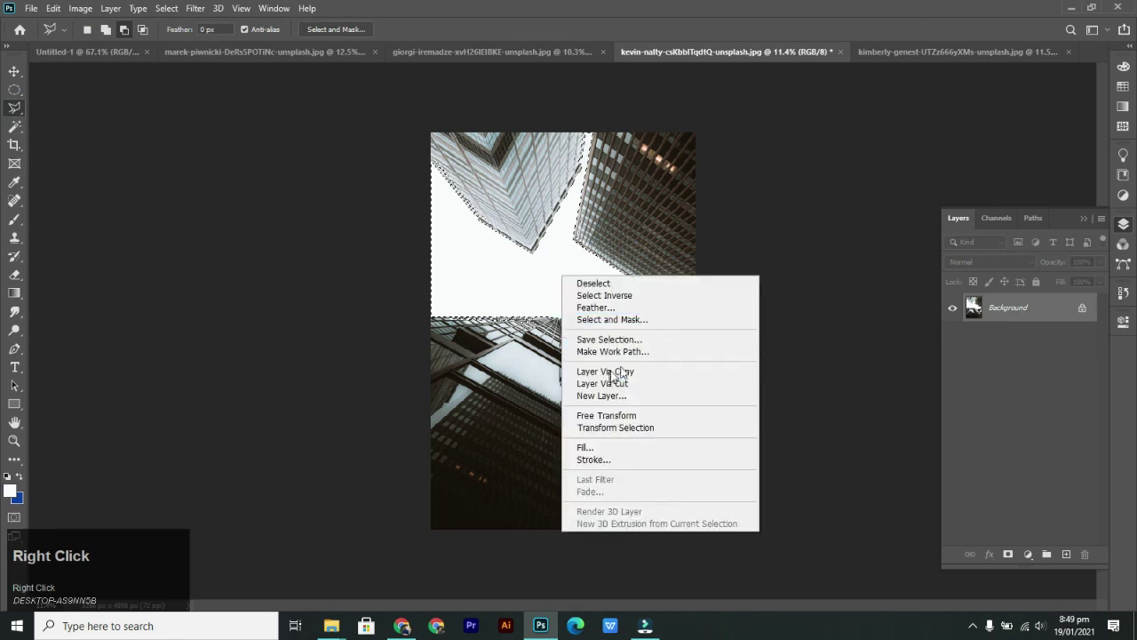
pyautogui.click(613, 295)
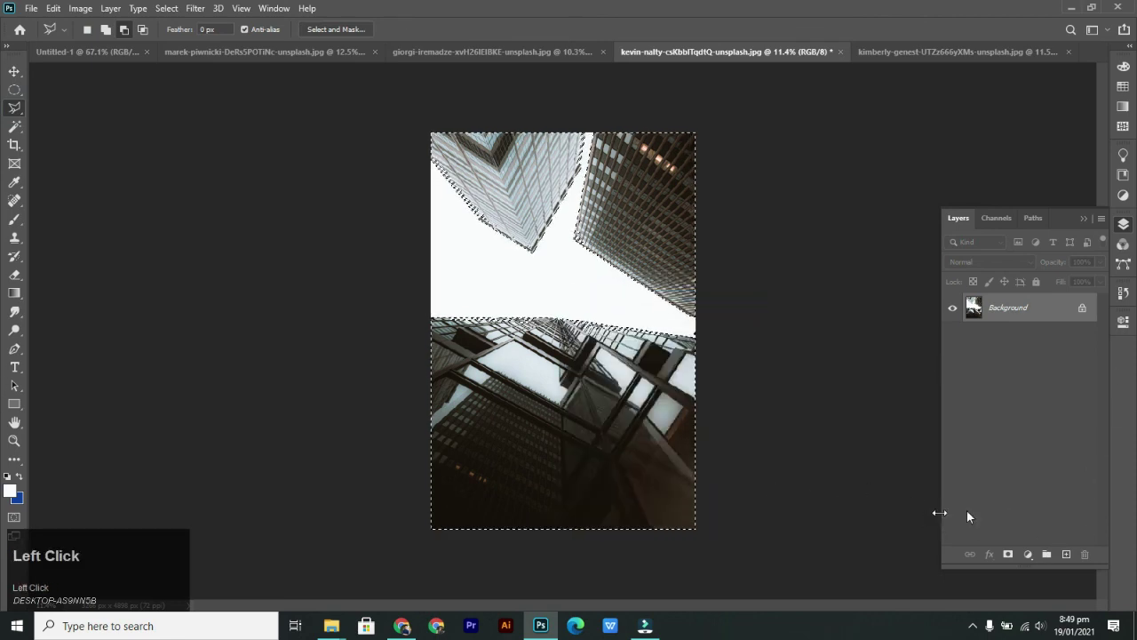
# - Copy the selected skyscrapers to a new layer and hide the Background layer
pyautogui.rightClick(529, 286)
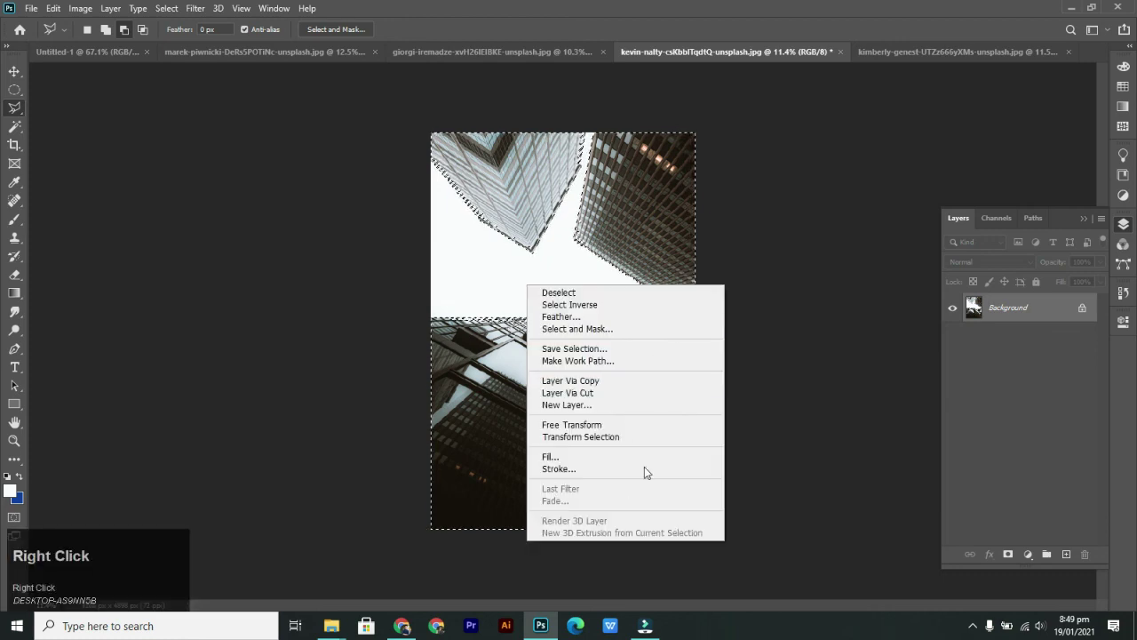
pyautogui.click(617, 382)
pyautogui.click(954, 342)
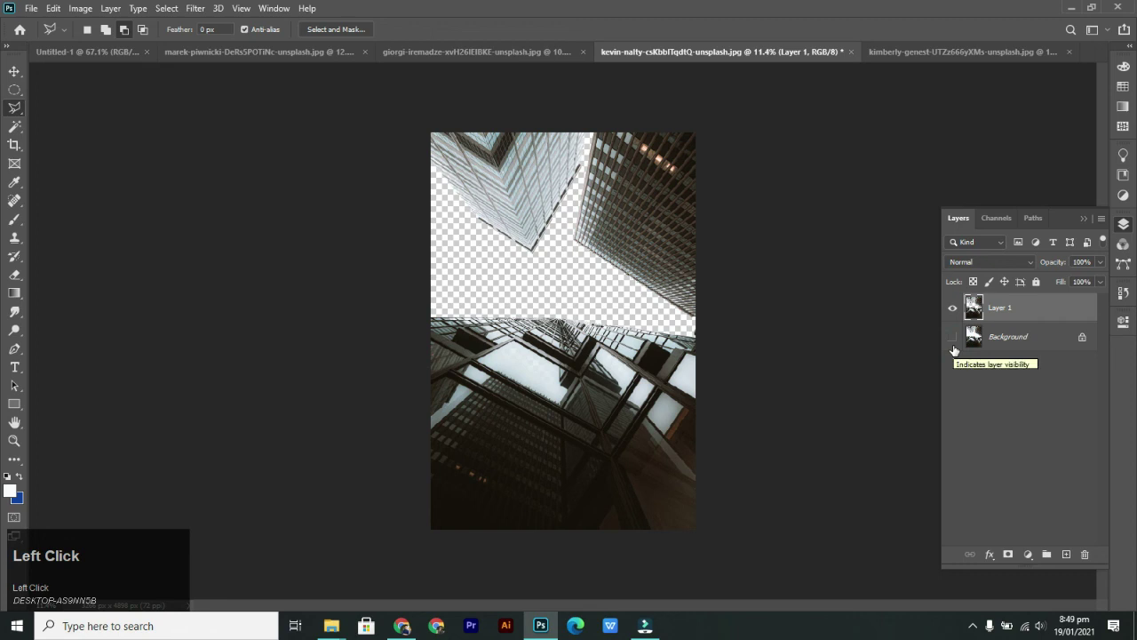
pyautogui.press('v')
pyautogui.scroll(-1, 590, 297)
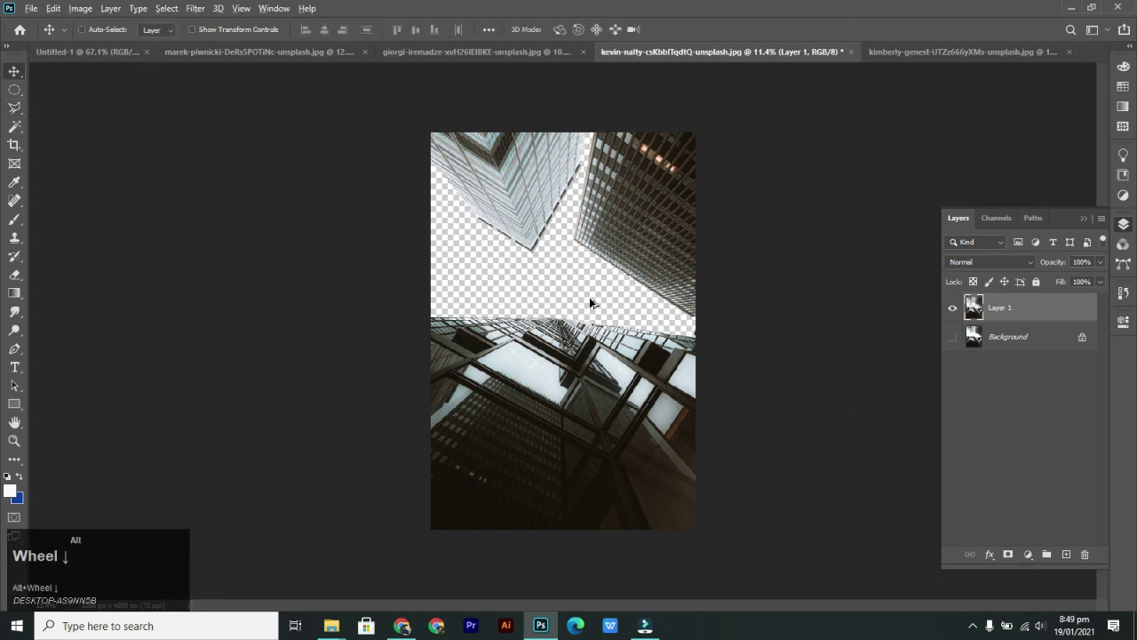
pyautogui.scroll(2, 589, 297)
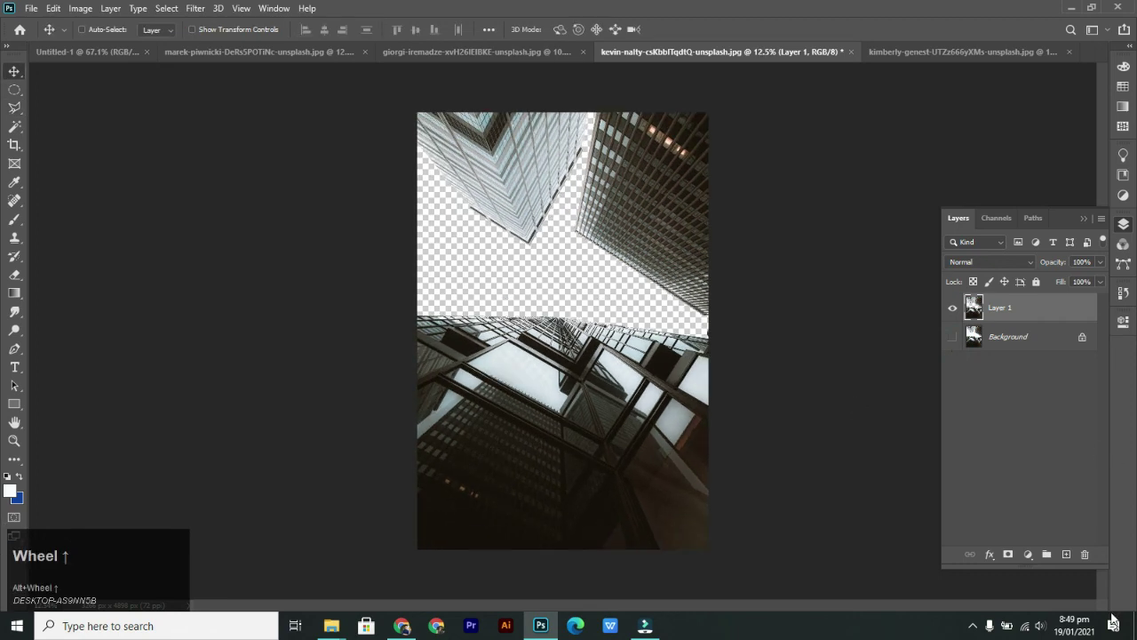
# - Add a muted light blue solid colour fill layer and place it between the cut-out skyscrapers and the Background
pyautogui.click(1028, 553)
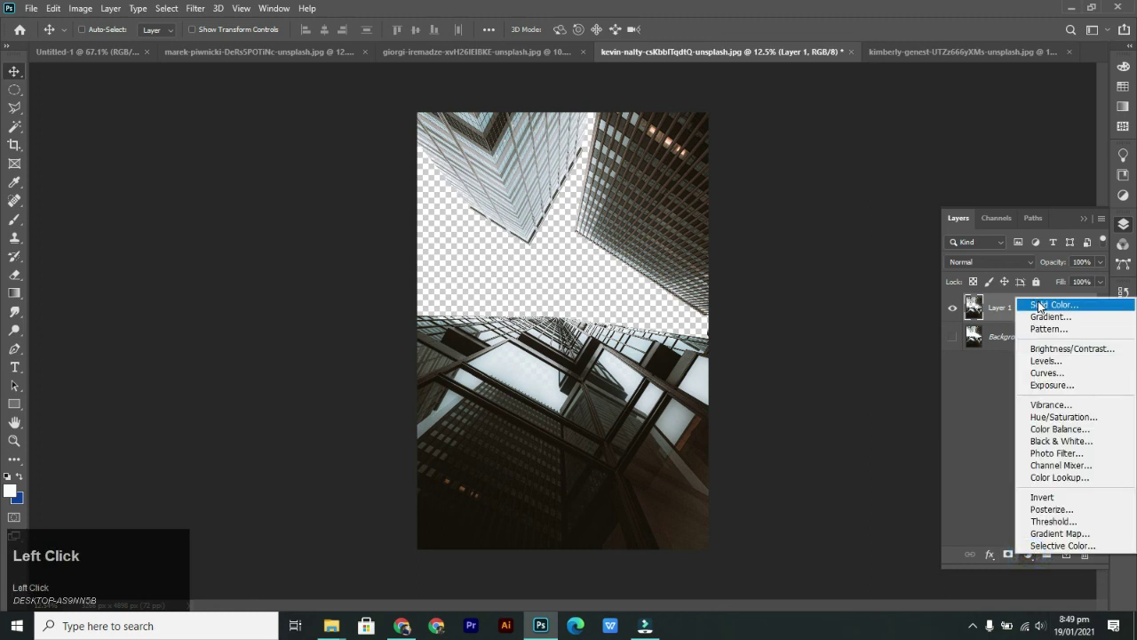
pyautogui.click(1041, 305)
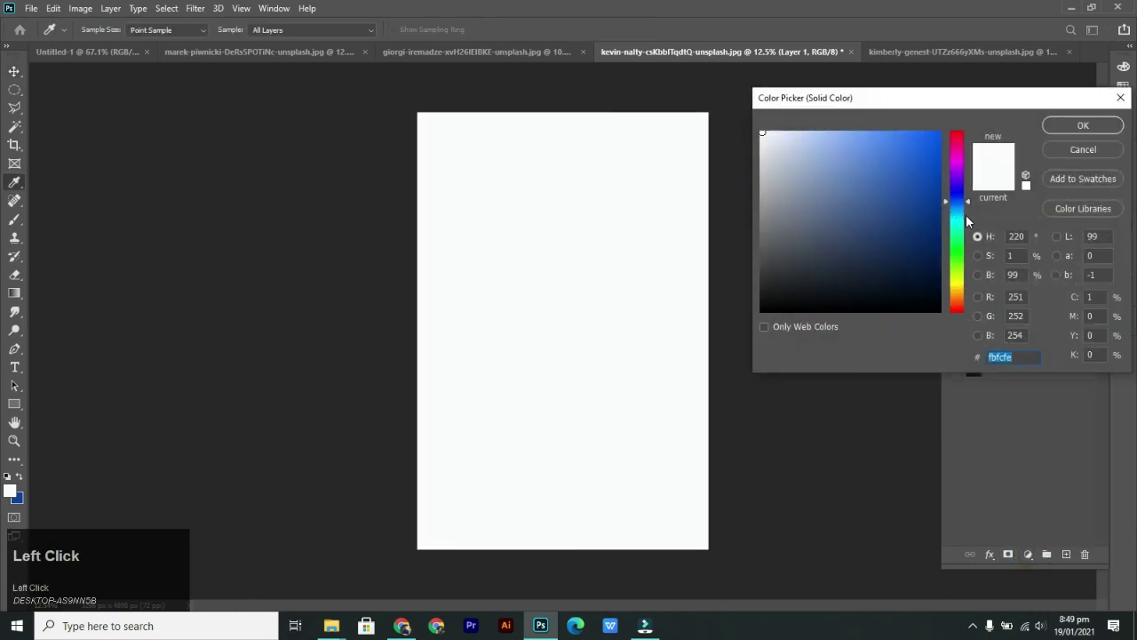
pyautogui.click(956, 271)
pyautogui.click(842, 160)
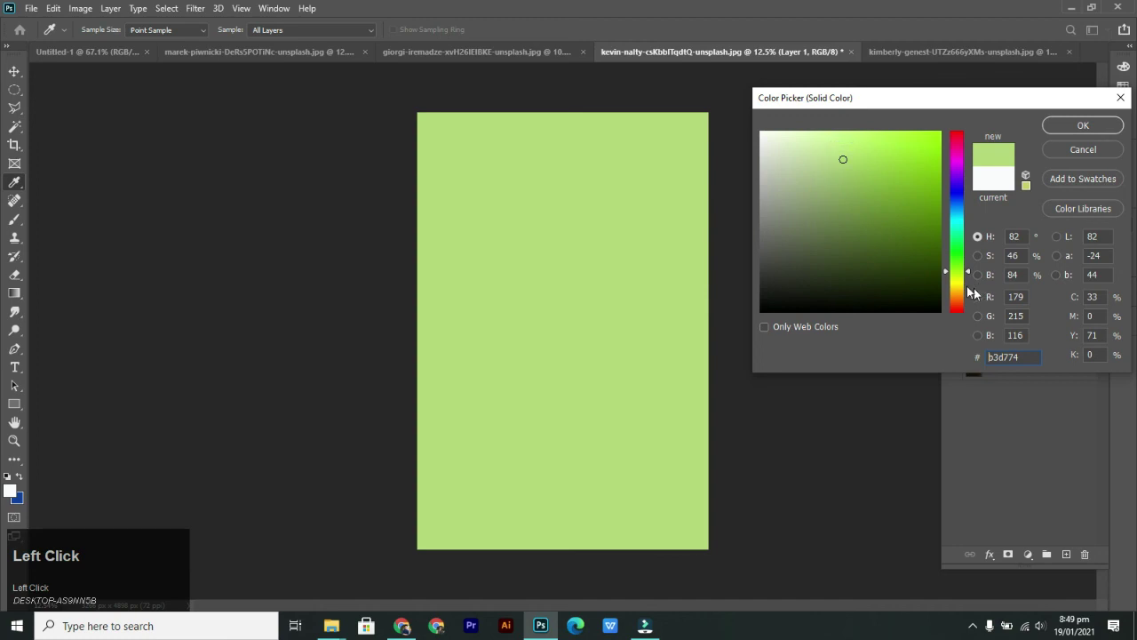
pyautogui.click(956, 229)
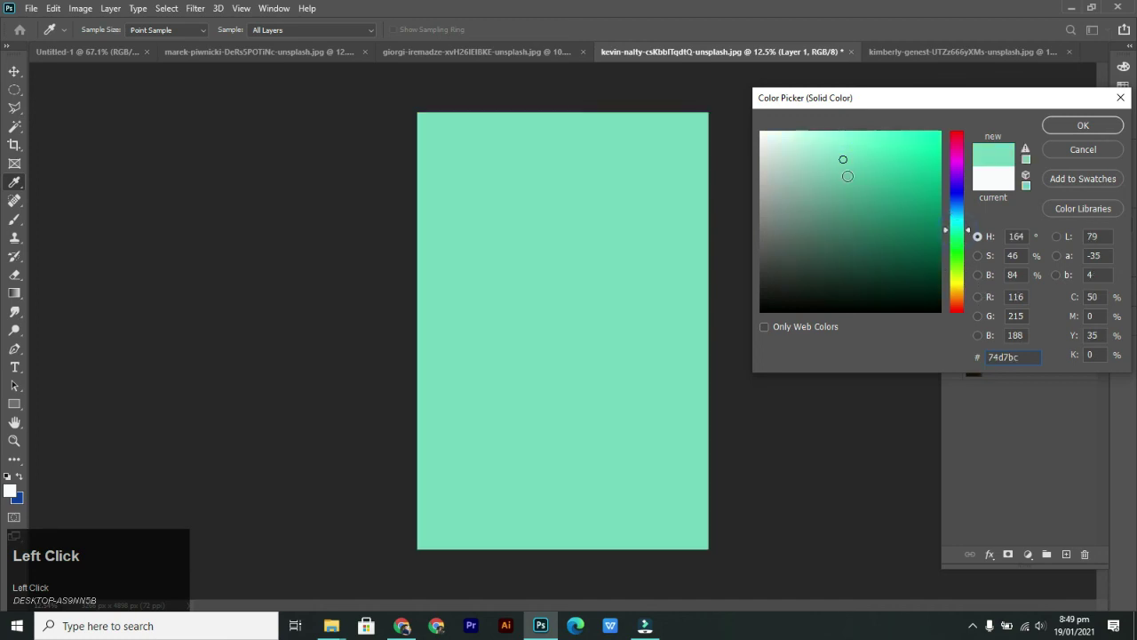
pyautogui.click(956, 210)
pyautogui.click(791, 167)
pyautogui.click(1079, 125)
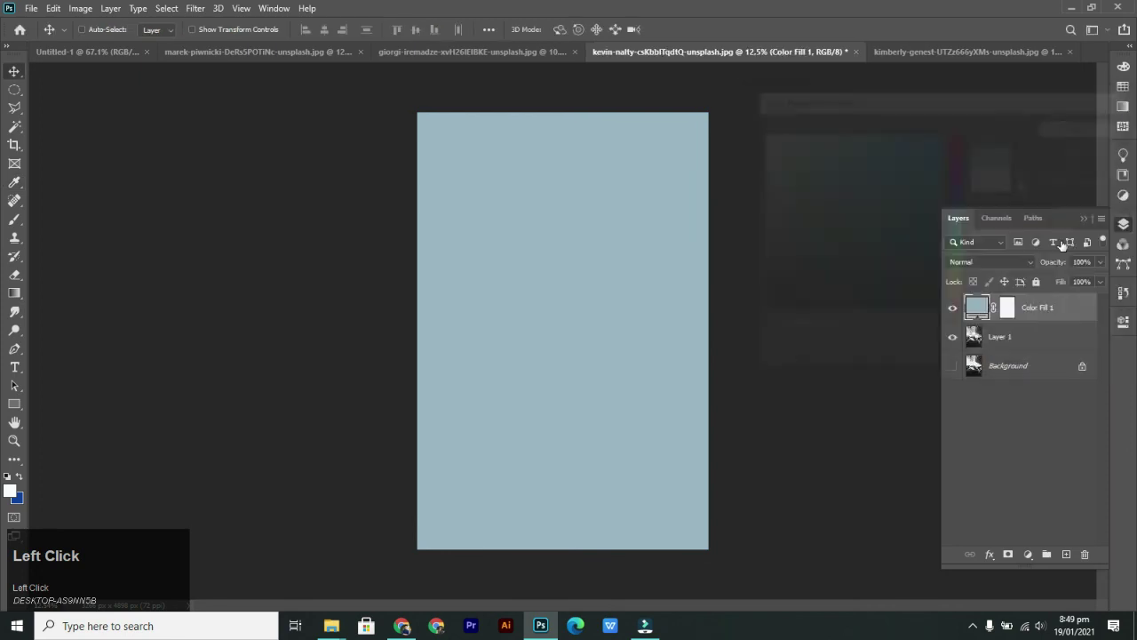
pyautogui.moveTo(1049, 307); pyautogui.dragTo(1052, 342)
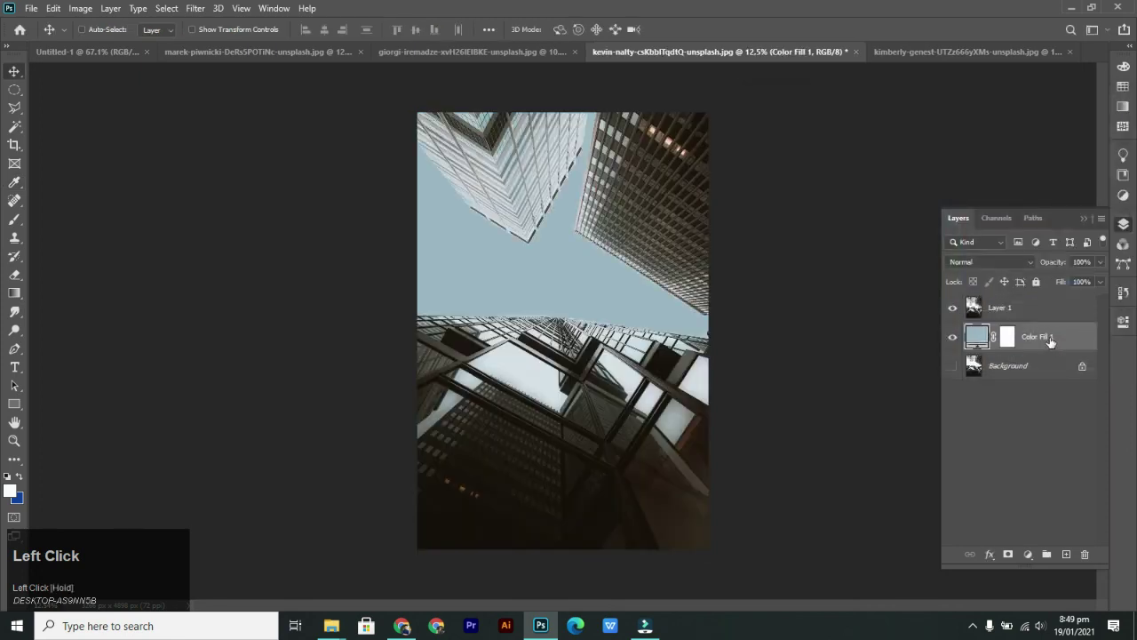
pyautogui.press('v')
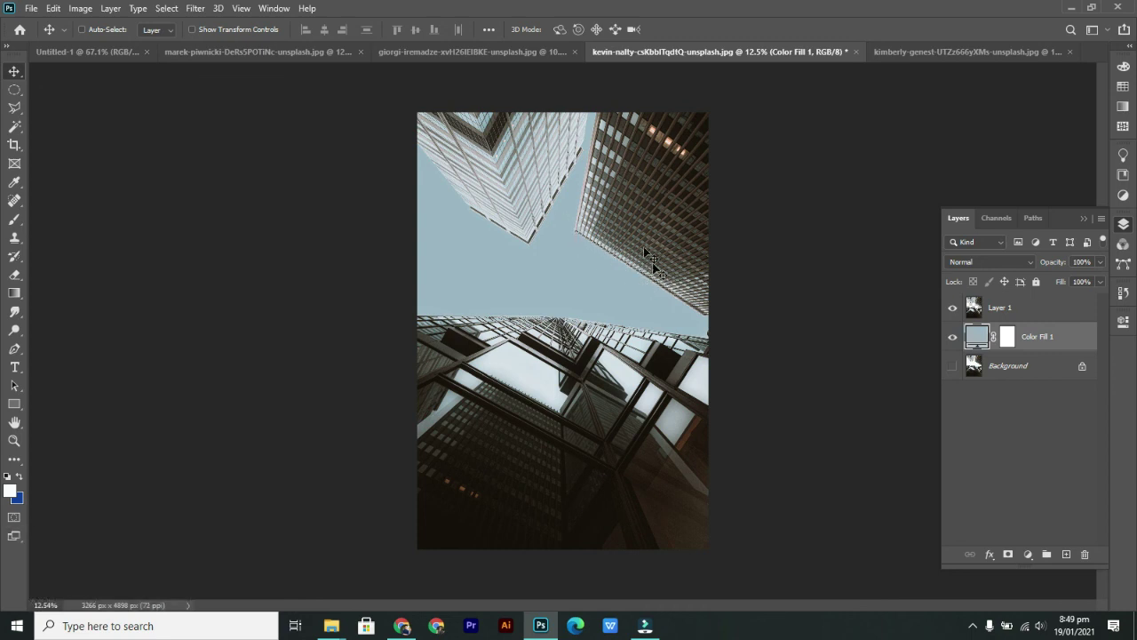
pyautogui.scroll(-1, 630, 206)
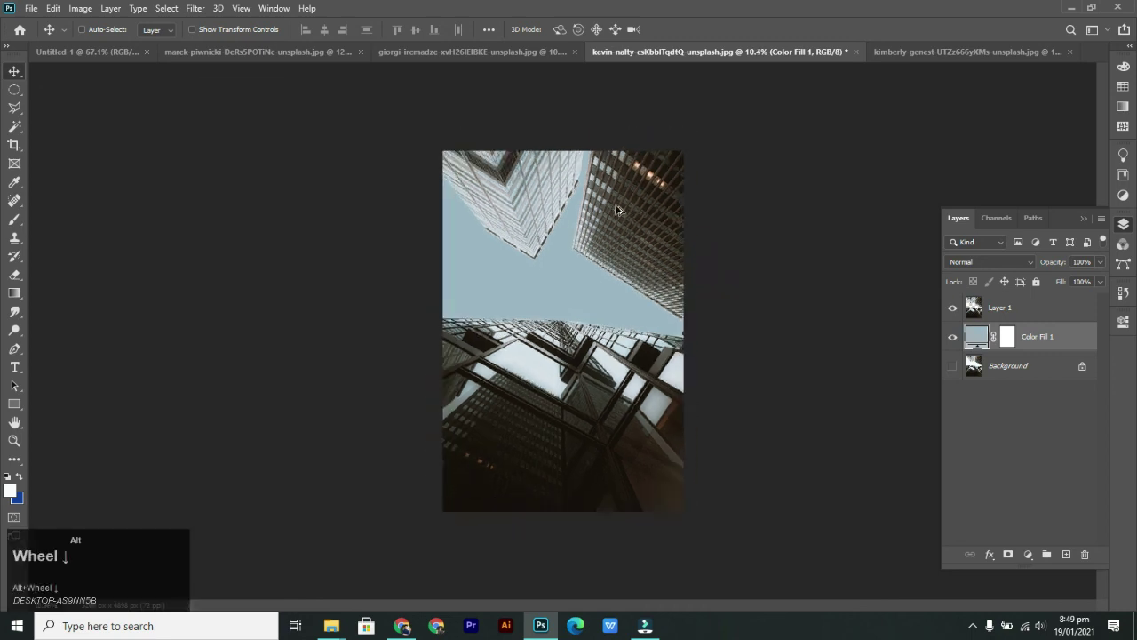